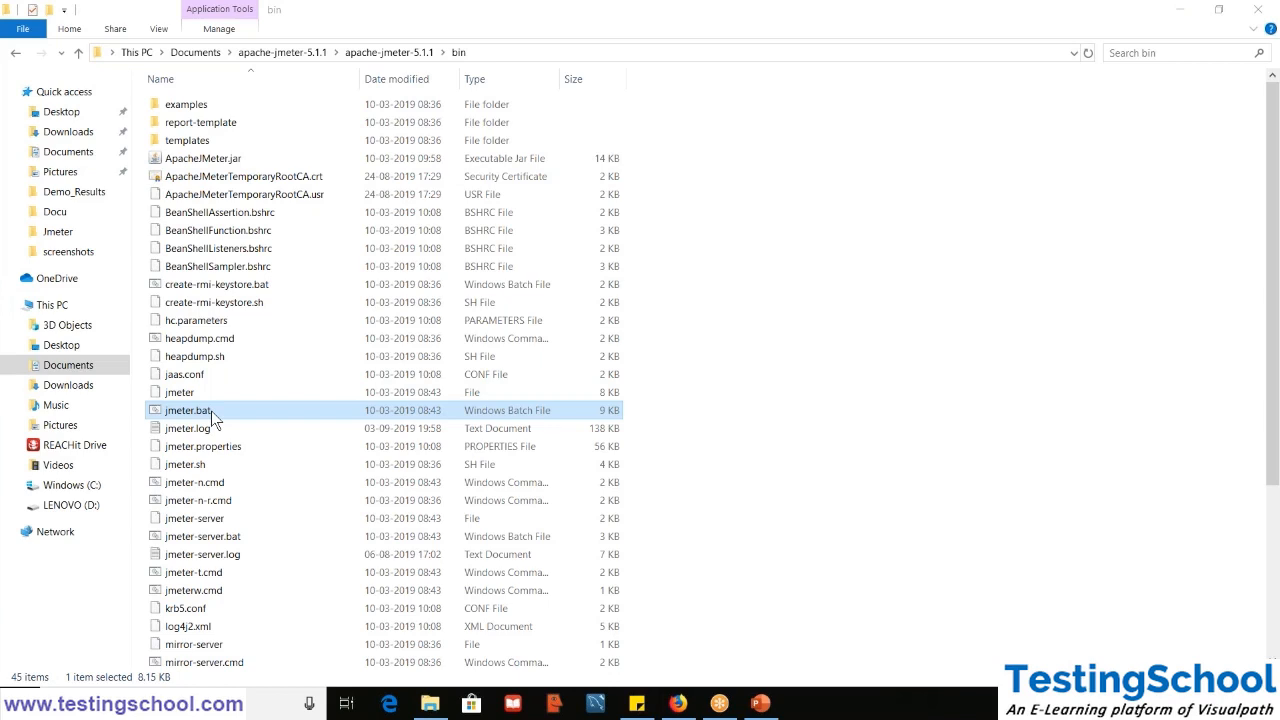
- Launch Apache JMeter by running jmeter.bat from the bin folder
{"action": "left_click", "coordinate": [211, 411]}
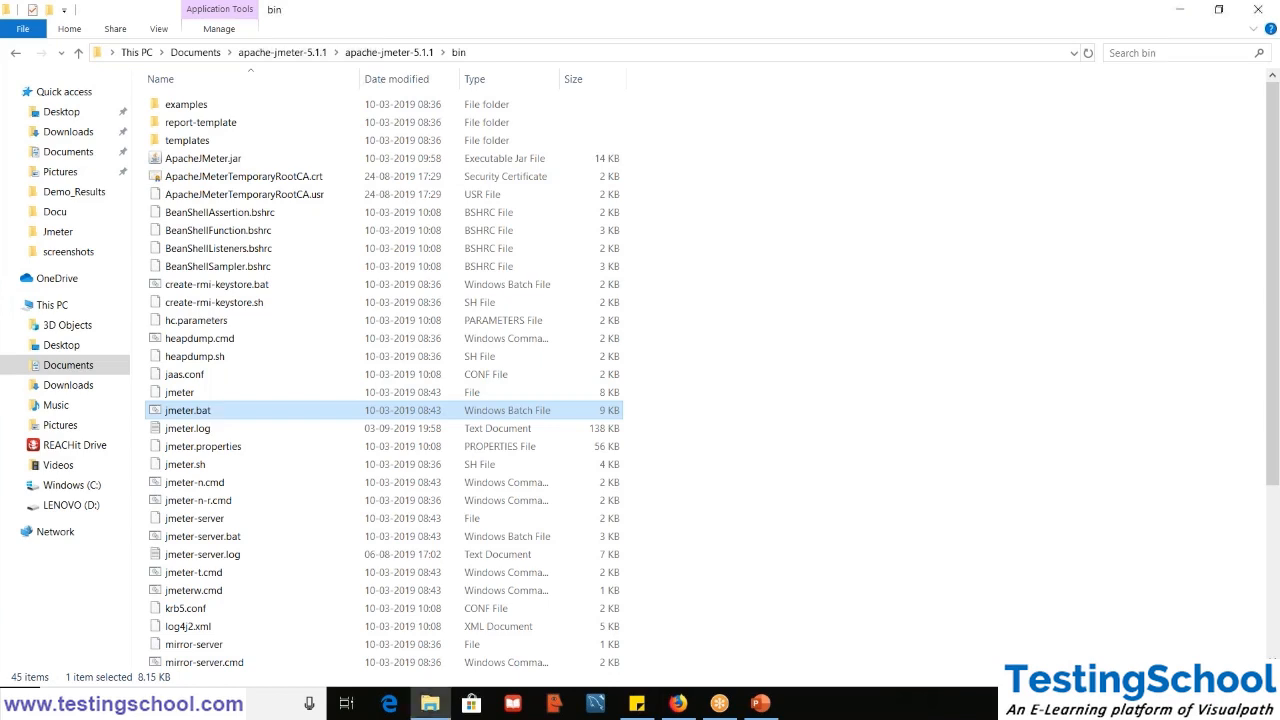
{"action": "double_click", "coordinate": [211, 411]}
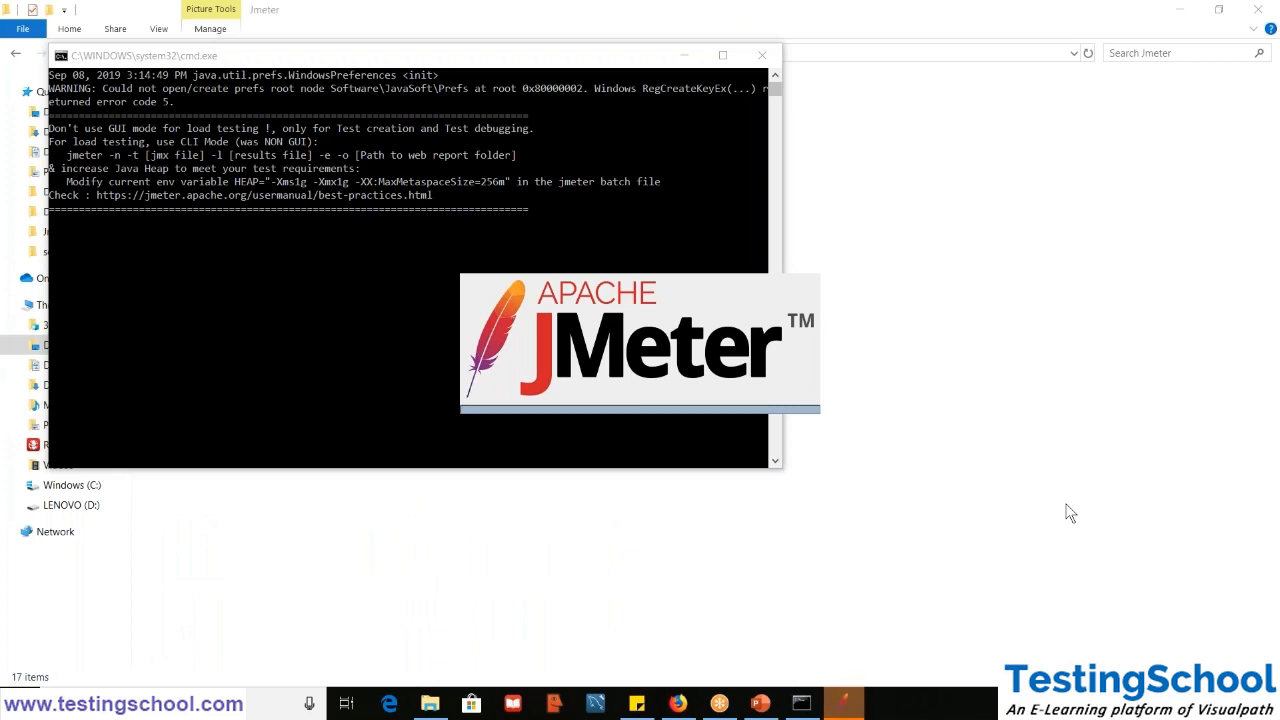
{"action": "left_click", "coordinate": [848, 706]}
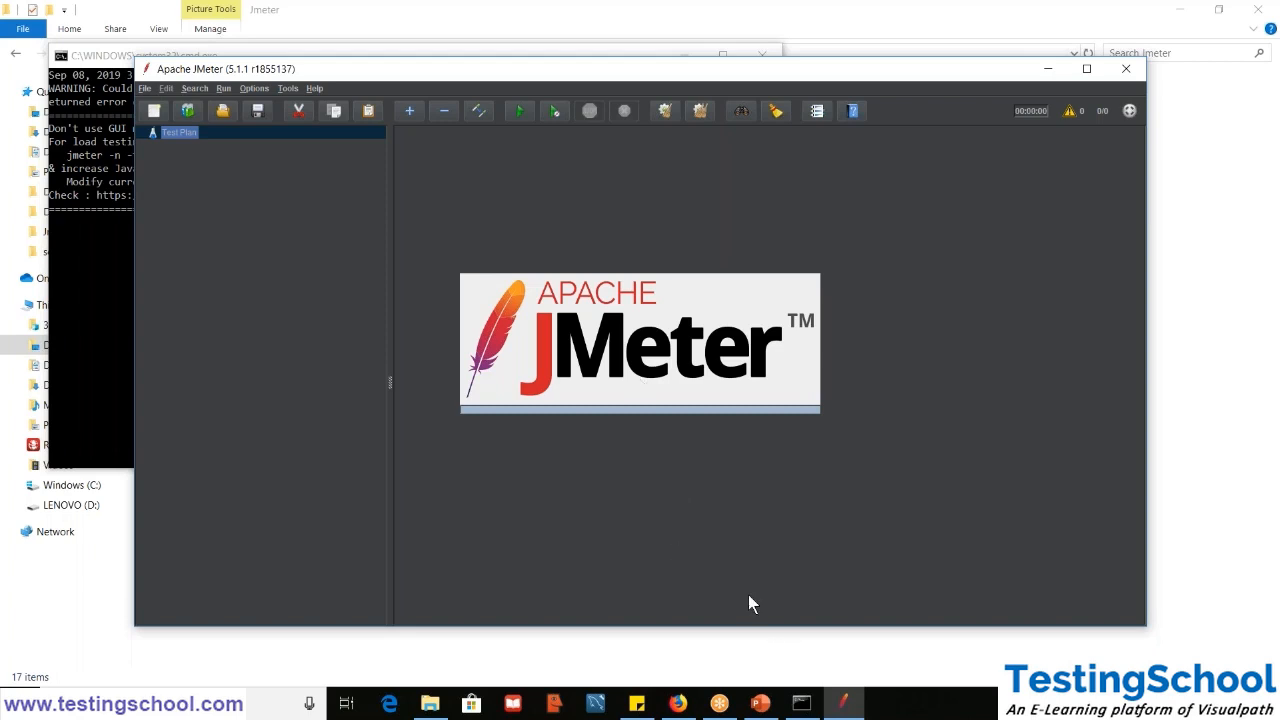
- Close the Firefox window together with all its open tabs
{"action": "left_click", "coordinate": [678, 705]}
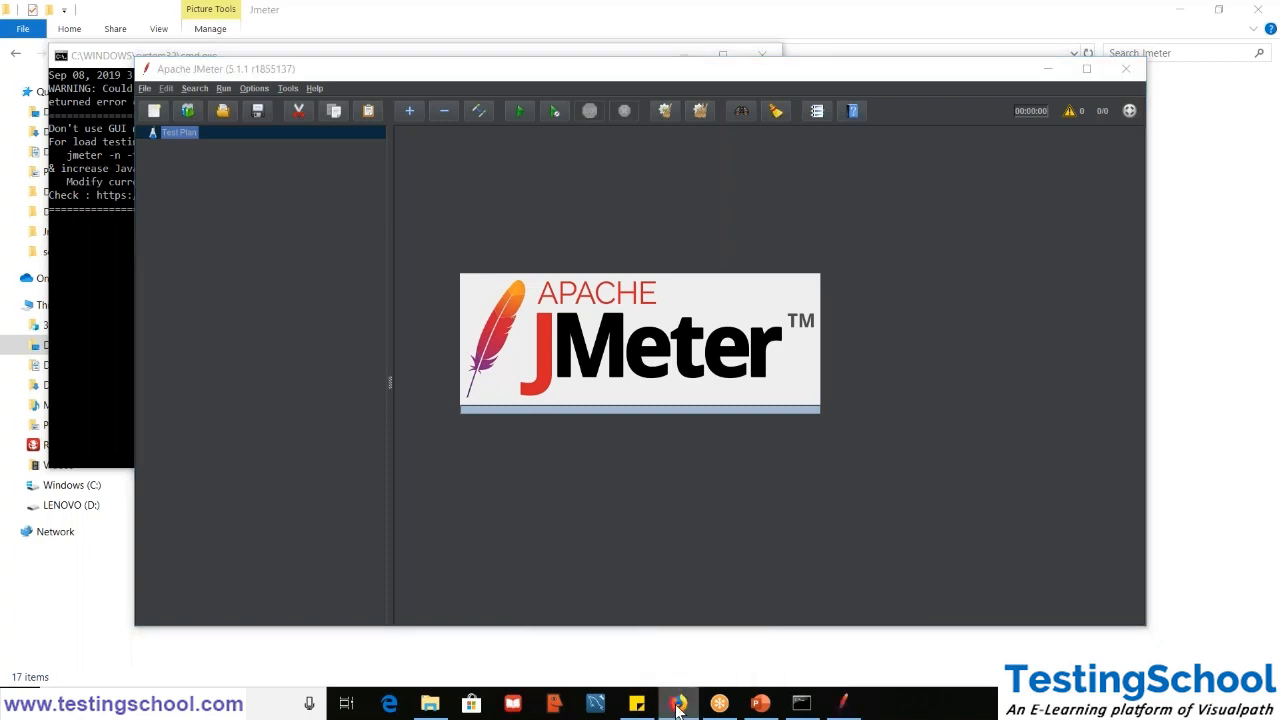
{"action": "right_click", "coordinate": [678, 705]}
{"action": "left_click", "coordinate": [672, 672]}
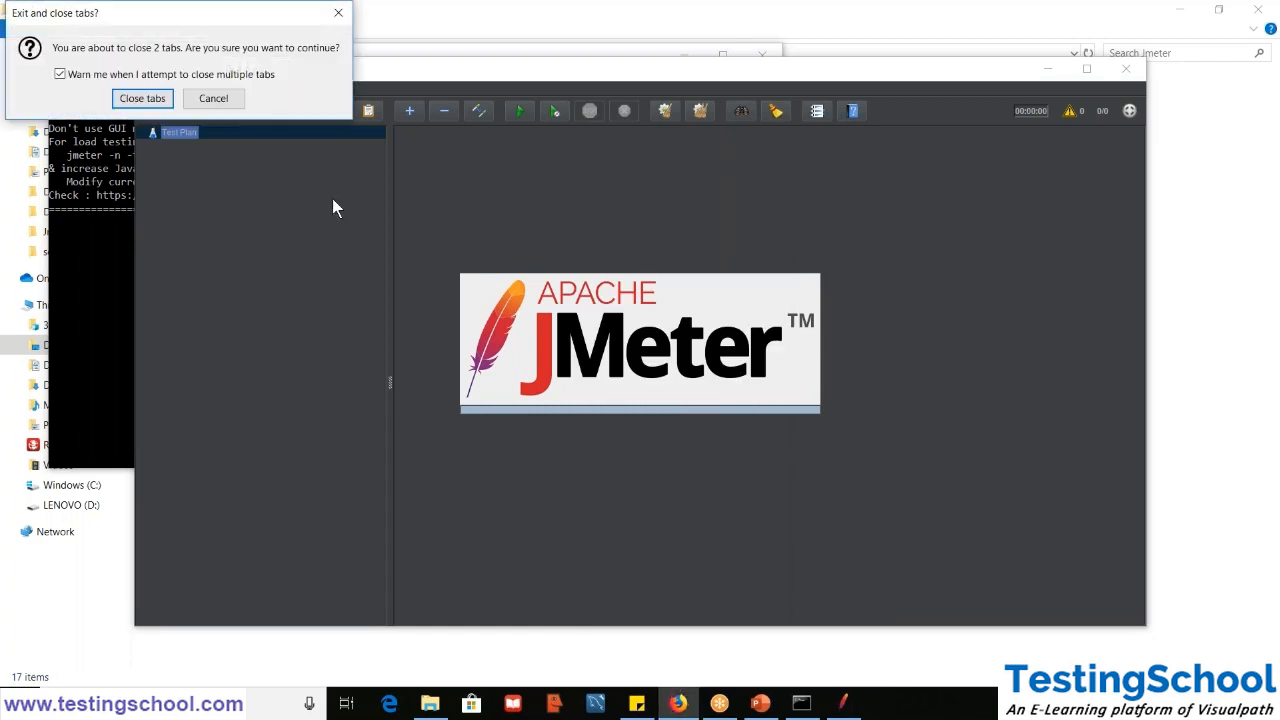
{"action": "left_click", "coordinate": [142, 98]}
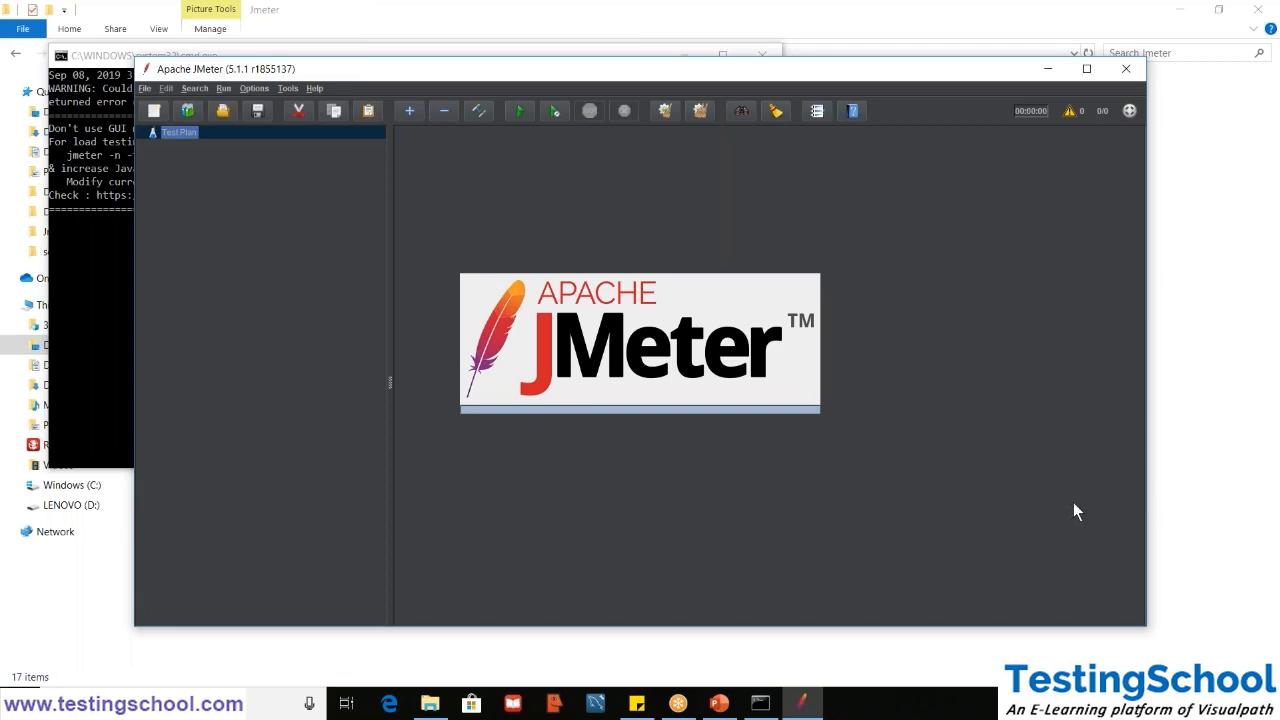
- Switch to the Apache JMeter window and maximize it
{"action": "left_click", "coordinate": [818, 708]}
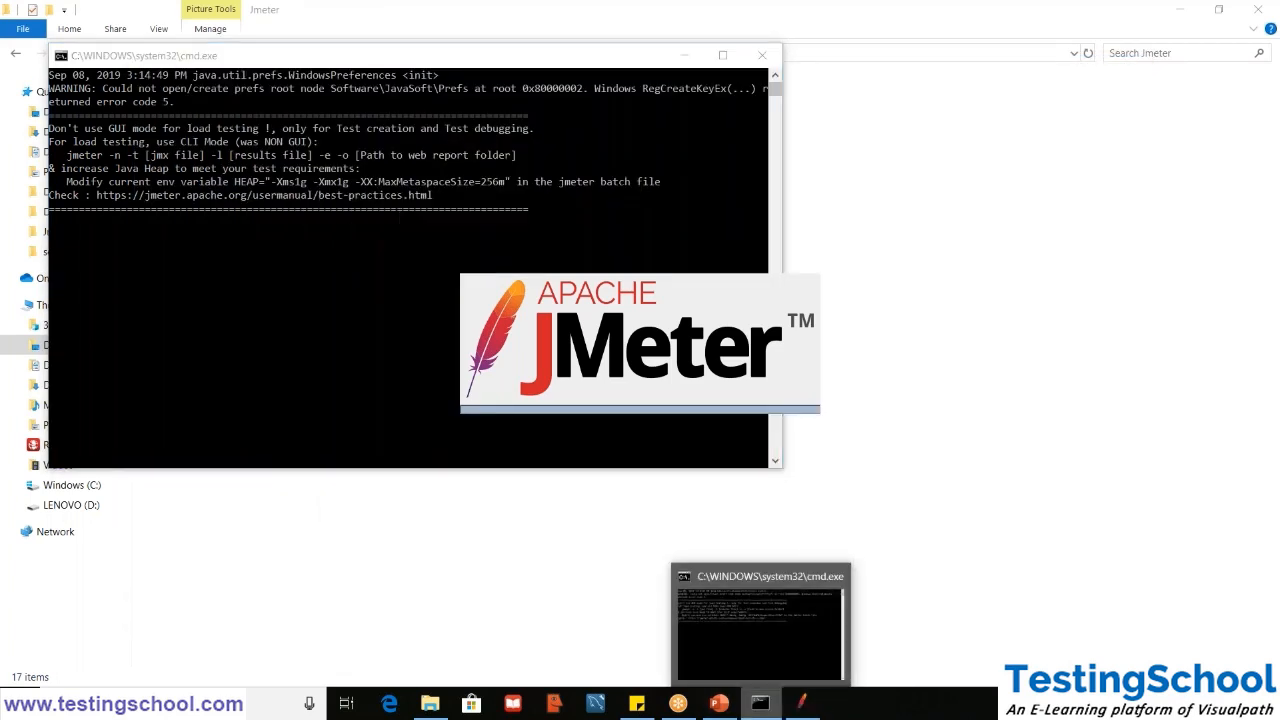
{"action": "left_click", "coordinate": [762, 705]}
{"action": "left_click", "coordinate": [762, 705]}
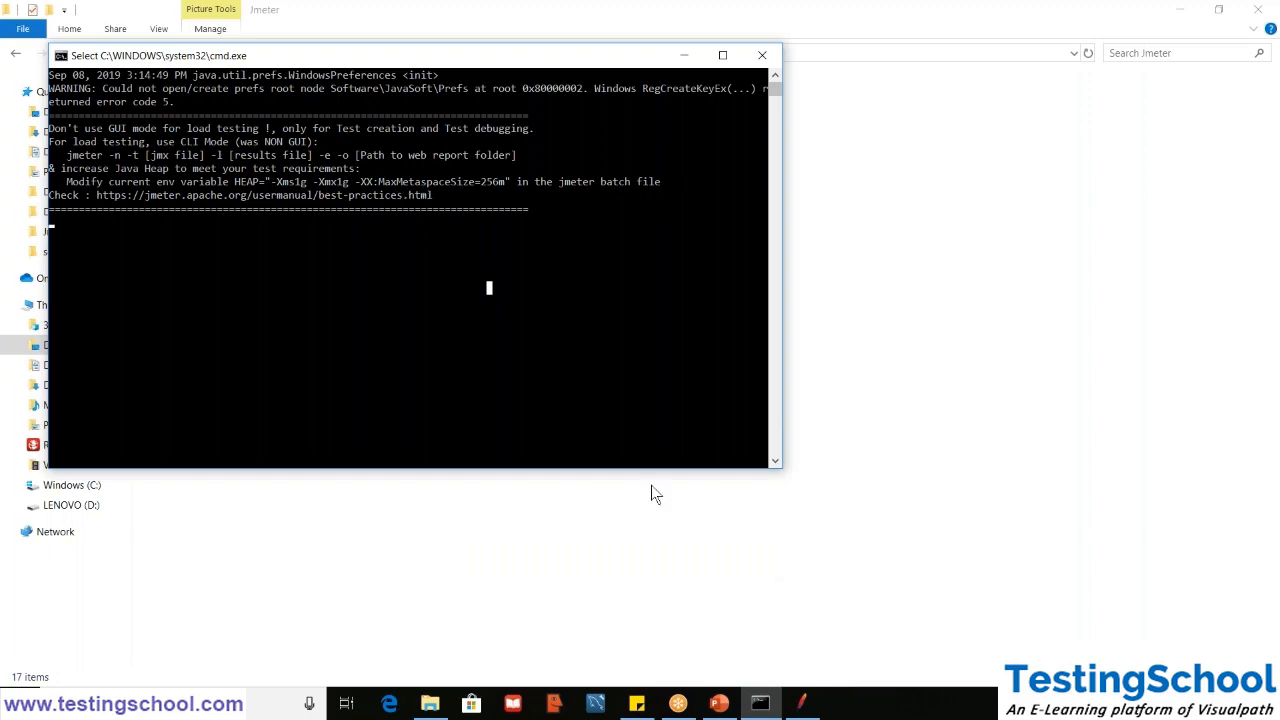
{"action": "left_click", "coordinate": [801, 700]}
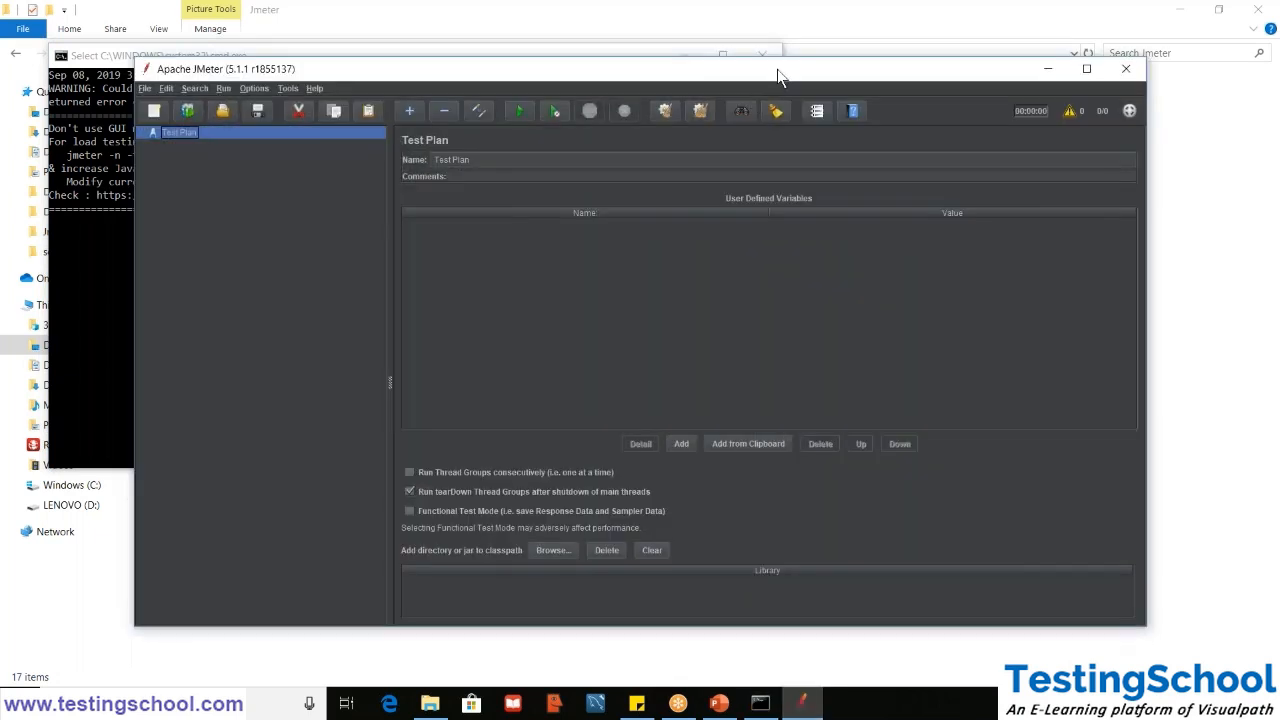
{"action": "double_click", "coordinate": [776, 69]}
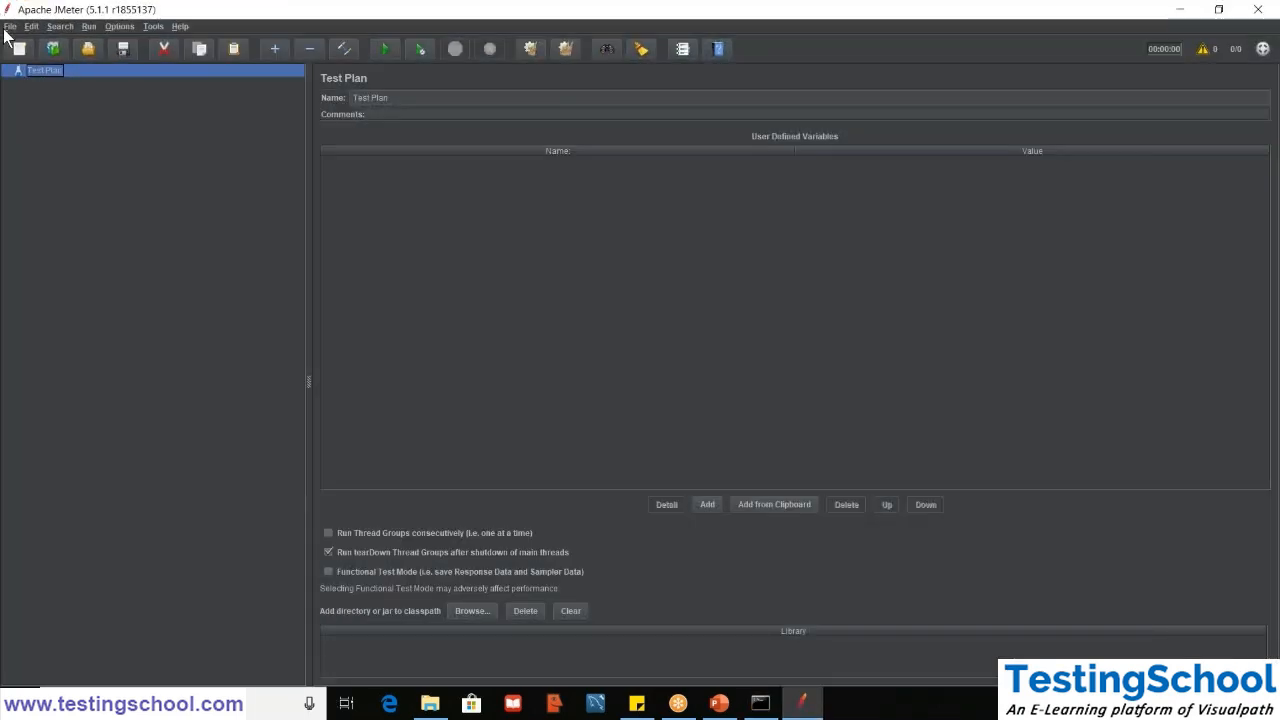
- Open the first Demo.jmx test plan in the list of recently used files
{"action": "left_click", "coordinate": [8, 28]}
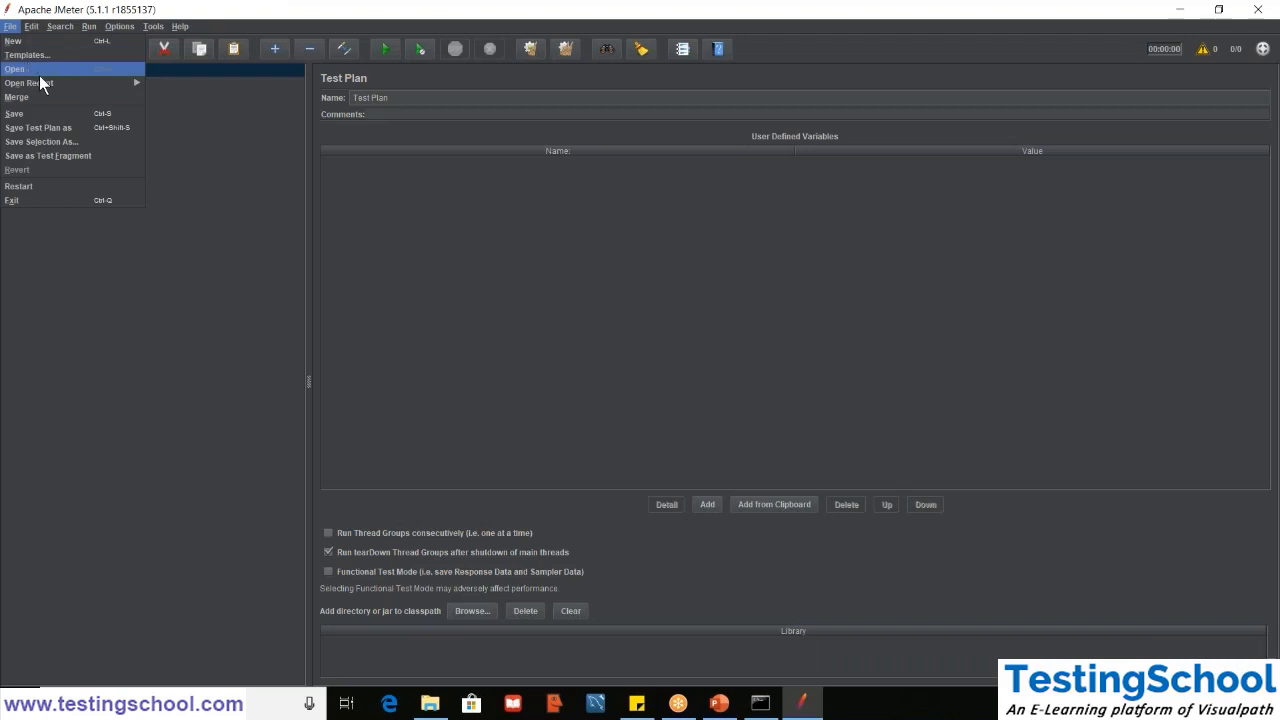
{"action": "mouse_move", "coordinate": [44, 81]}
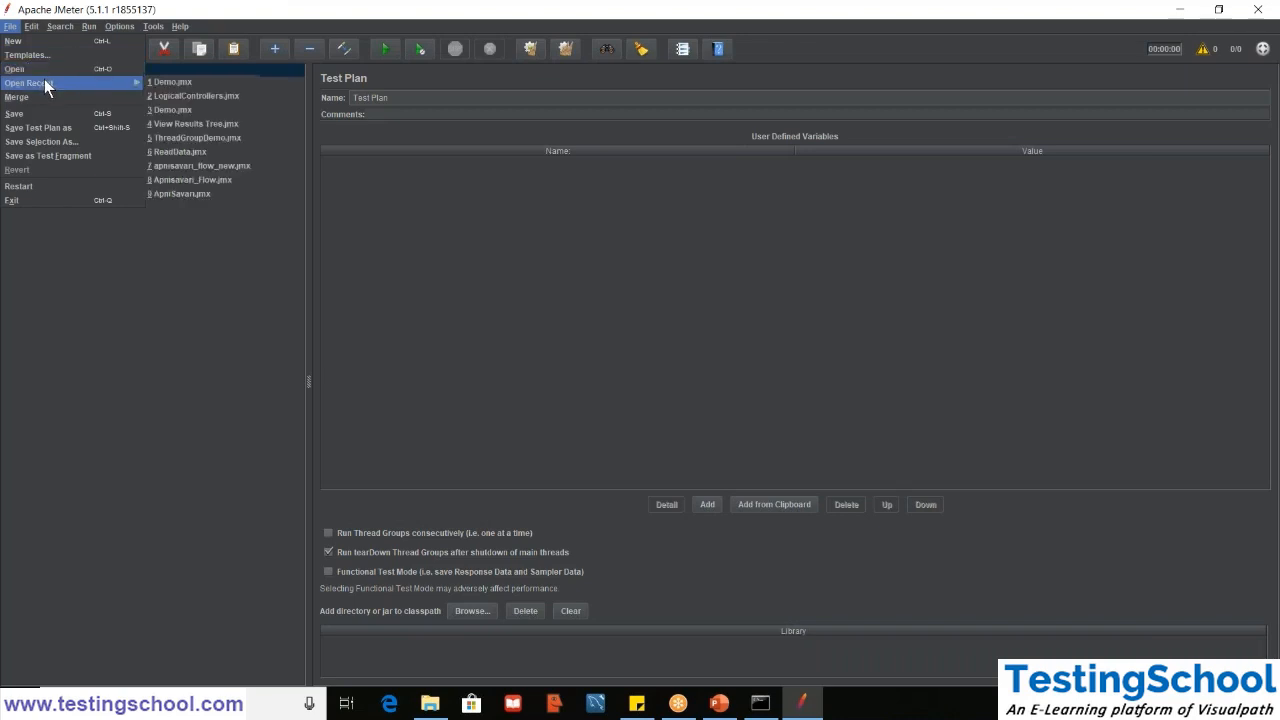
{"action": "left_click", "coordinate": [159, 83]}
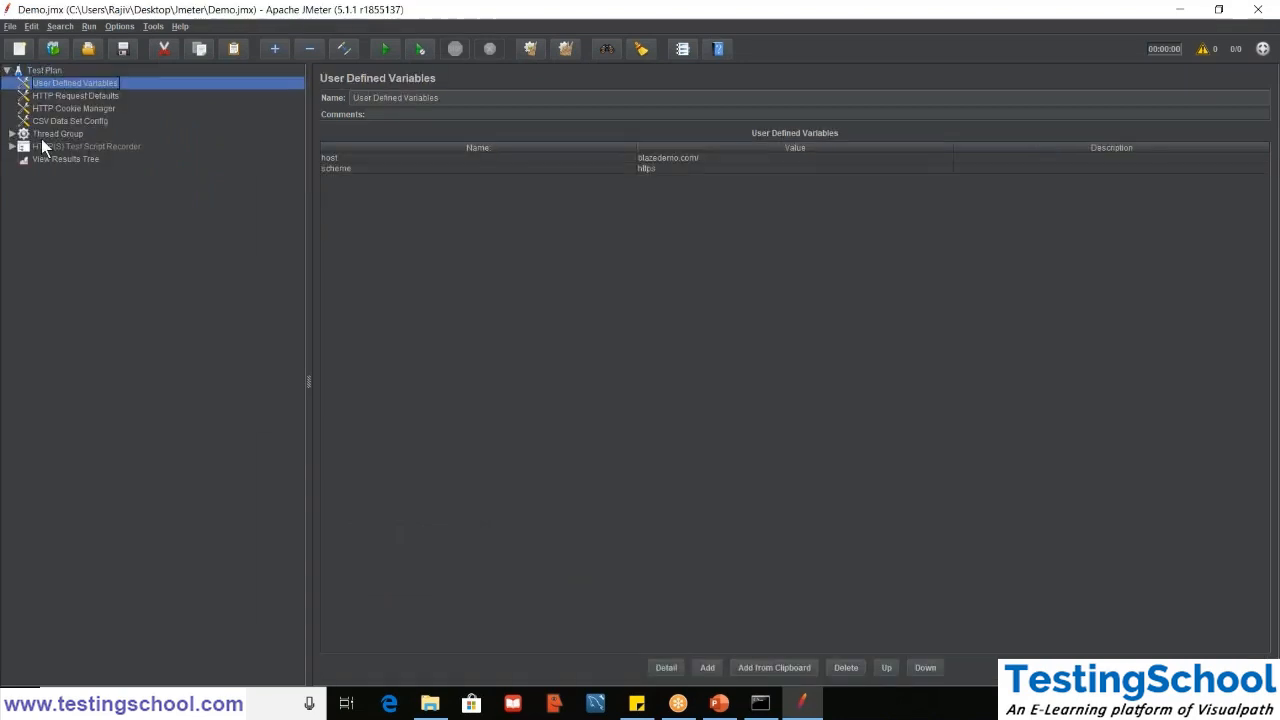
- Expand the Thread Group and the HTTP(S) Test Script Recorder, and move the Debug Sampler above the If Controller
{"action": "double_click", "coordinate": [40, 138]}
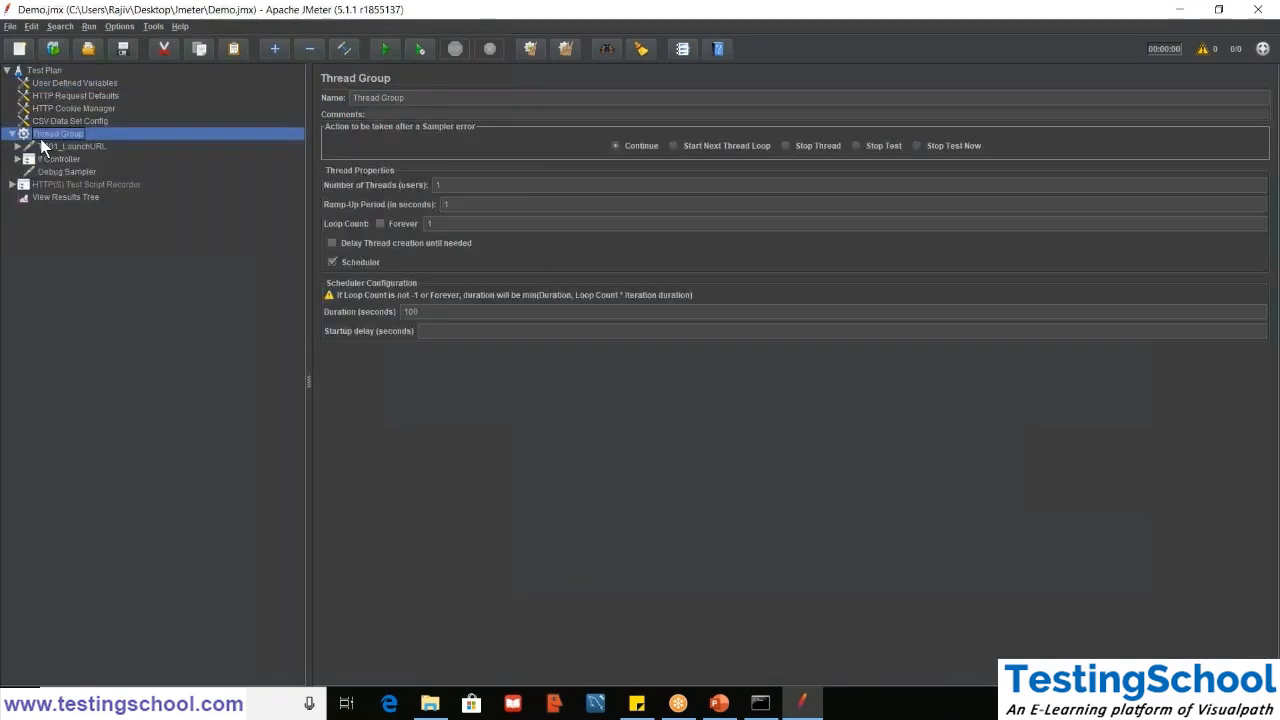
{"action": "double_click", "coordinate": [65, 184]}
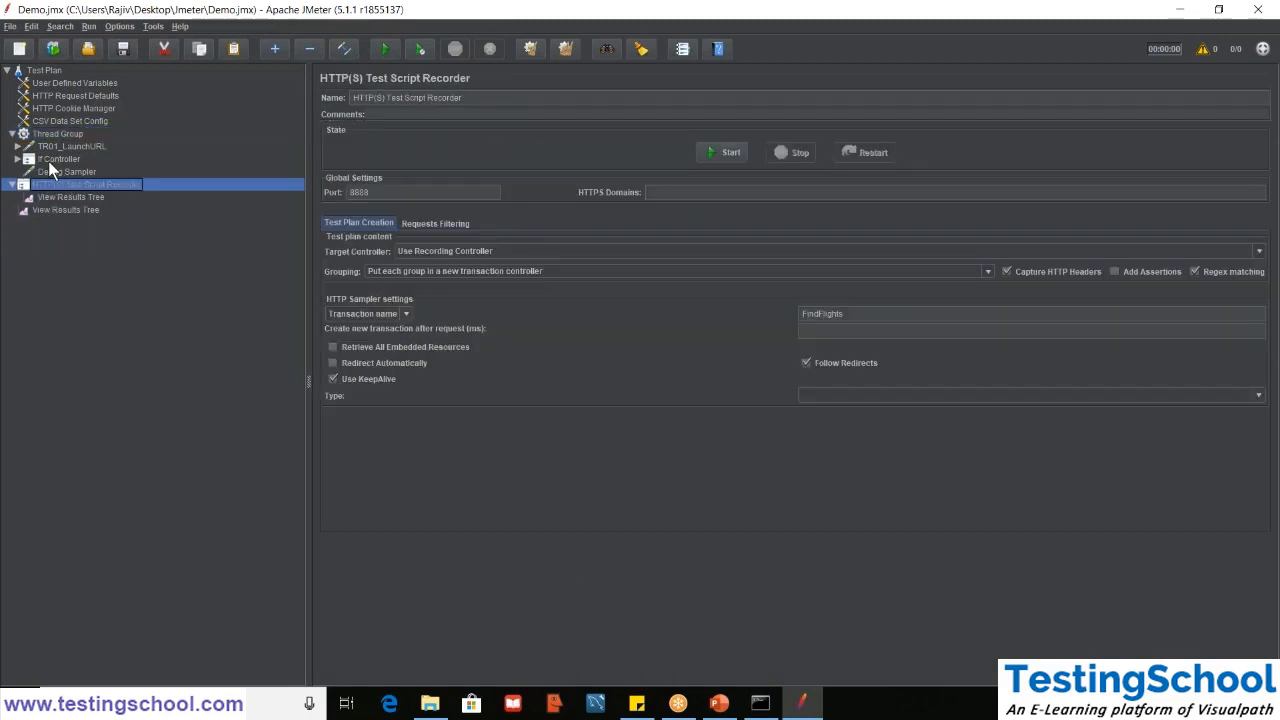
{"action": "left_click", "coordinate": [48, 161]}
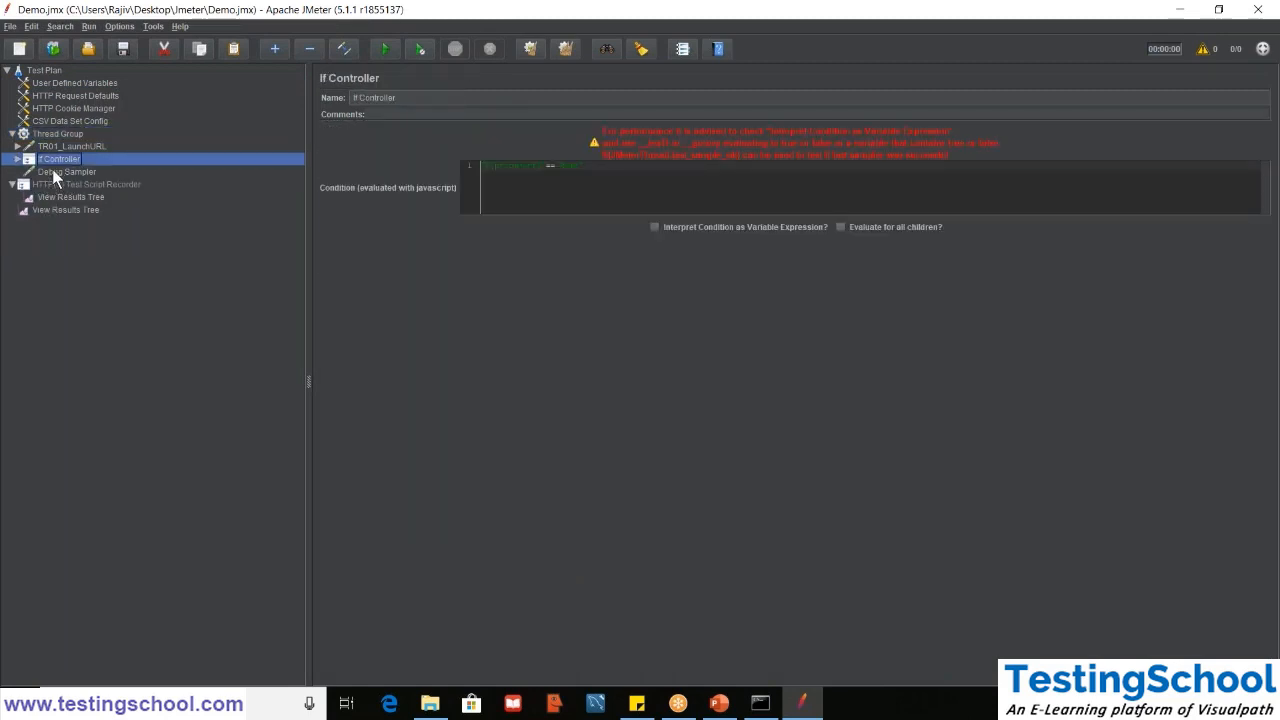
{"action": "left_click", "coordinate": [53, 170]}
{"action": "left_click_drag", "start_coordinate": [53, 170], "coordinate": [48, 158]}
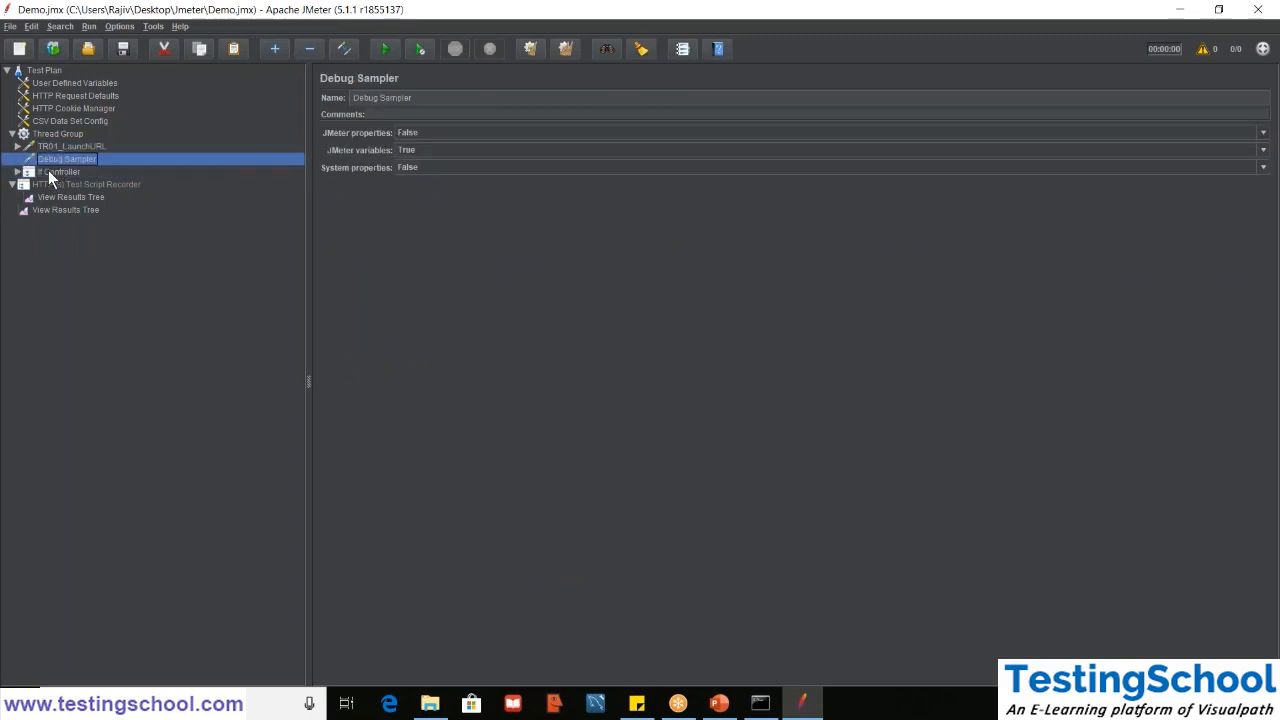
- Move TR02_FindFlights out of the If Controller to directly below TR01_LaunchURL, and disable the Debug Sampler and the If Controller
{"action": "left_click", "coordinate": [51, 174]}
{"action": "double_click", "coordinate": [51, 175]}
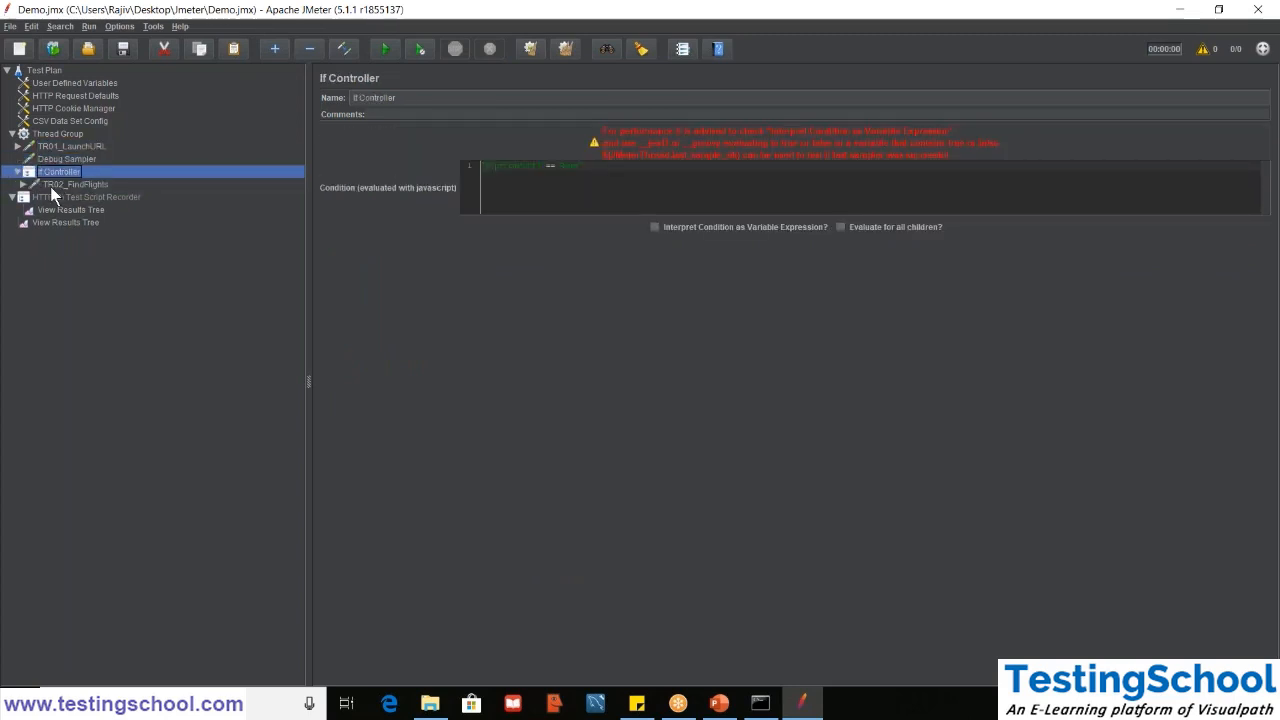
{"action": "left_click_drag", "start_coordinate": [55, 185], "coordinate": [50, 154]}
{"action": "left_click", "coordinate": [57, 173]}
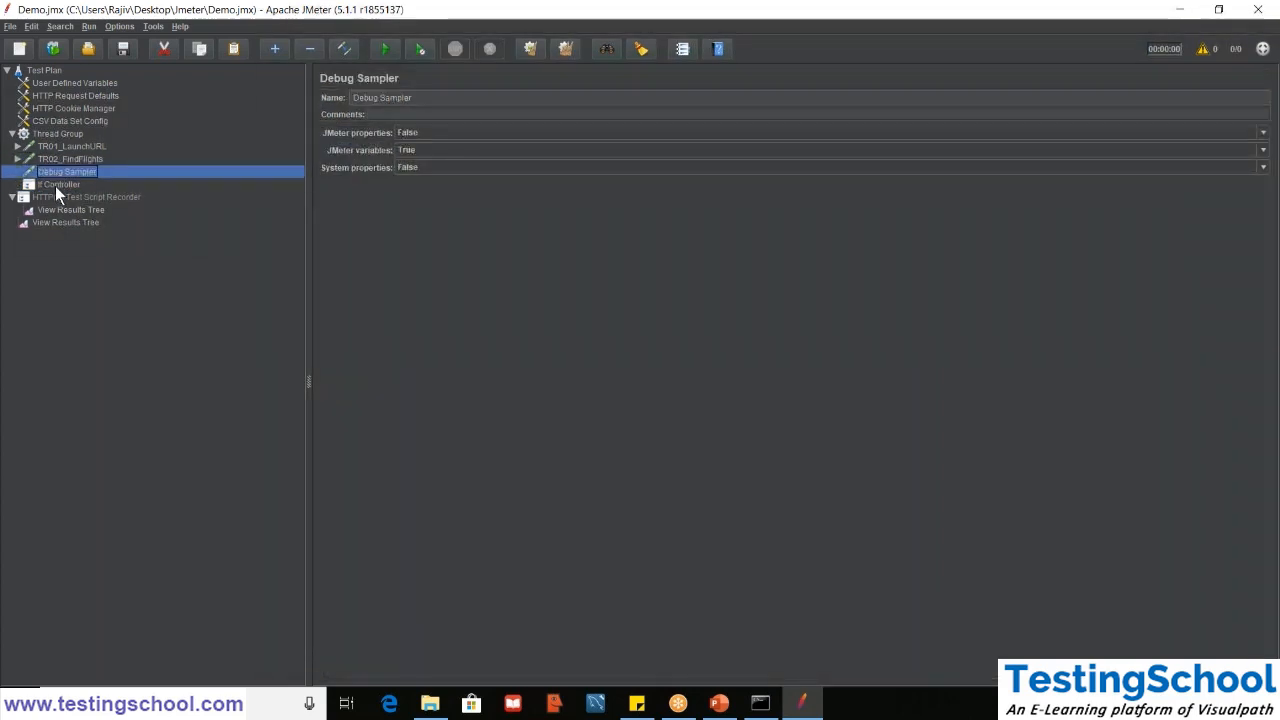
{"action": "mouse_move", "coordinate": [55, 186]}
{"action": "left_mouse_down"}
{"action": "mouse_move", "coordinate": [55, 175]}
{"action": "mouse_move", "coordinate": [64, 198]}
{"action": "left_mouse_up"}
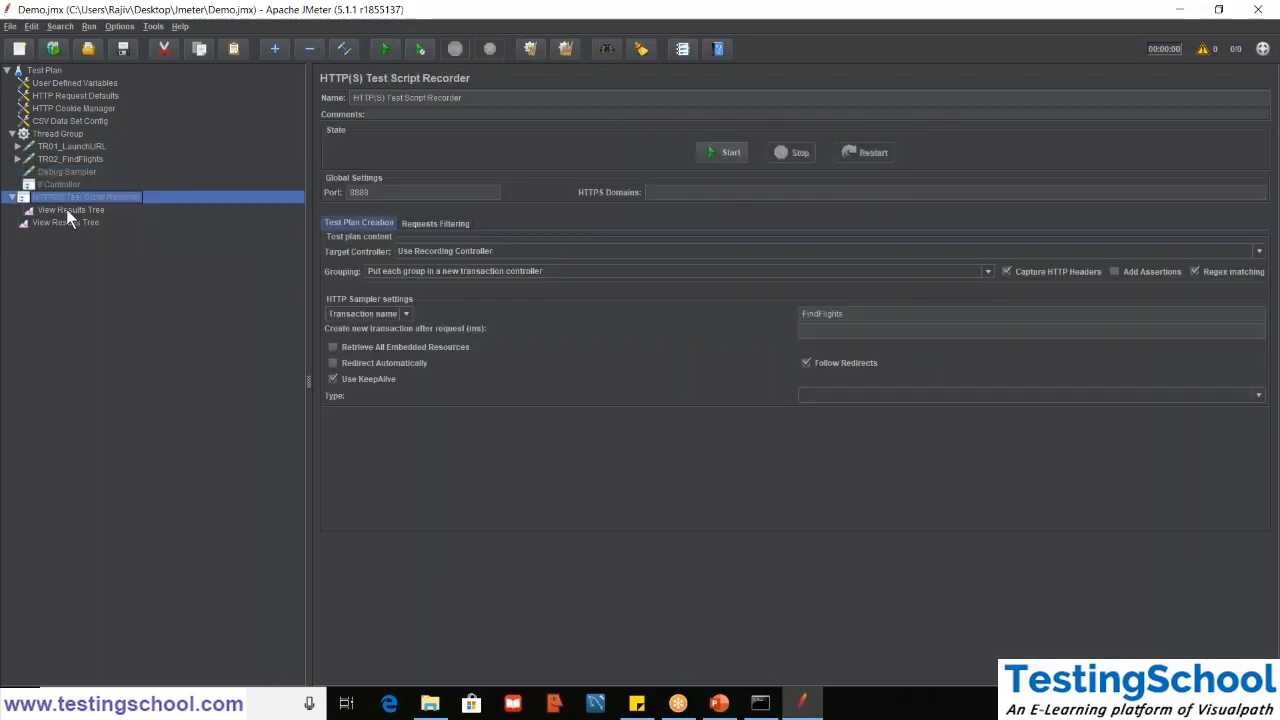
- Delete the HTTP(S) Test Script Recorder together with its nested View Results Tree
{"action": "left_click", "coordinate": [66, 209]}
{"action": "left_click", "coordinate": [64, 195]}
{"action": "left_click", "coordinate": [70, 210]}
{"action": "double_click", "coordinate": [68, 198]}
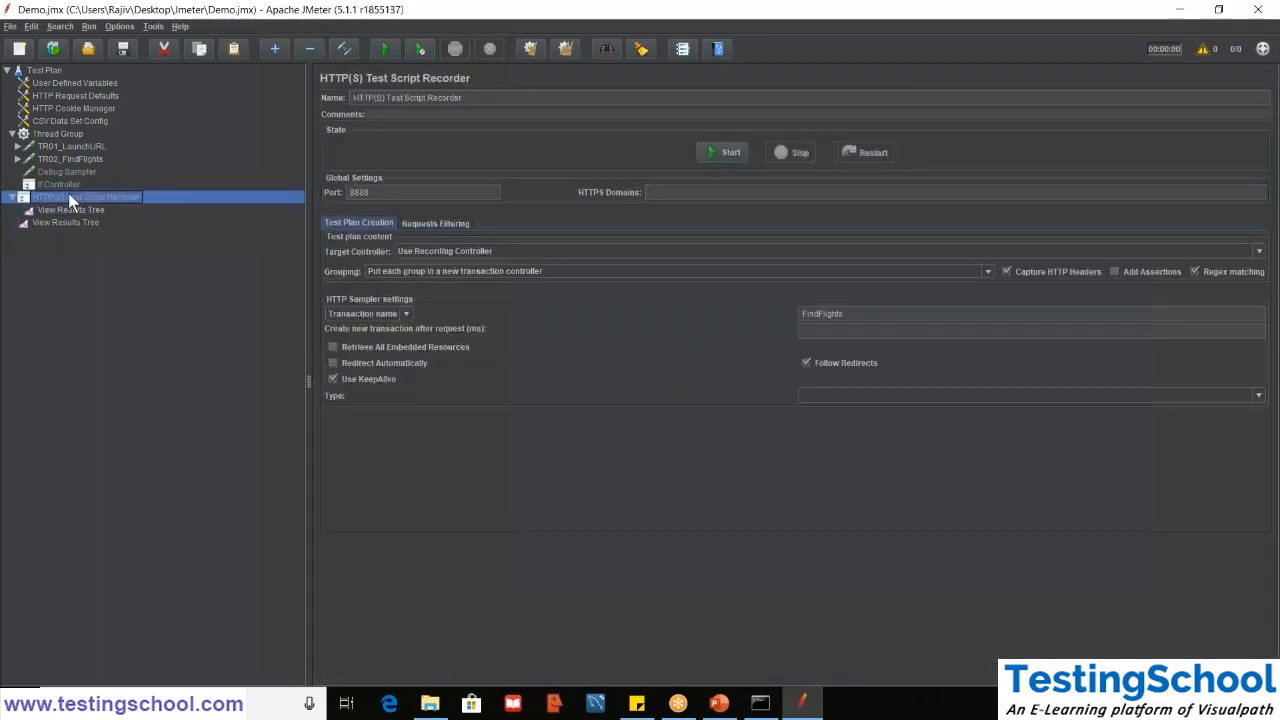
{"action": "key", "text": "Delete"}
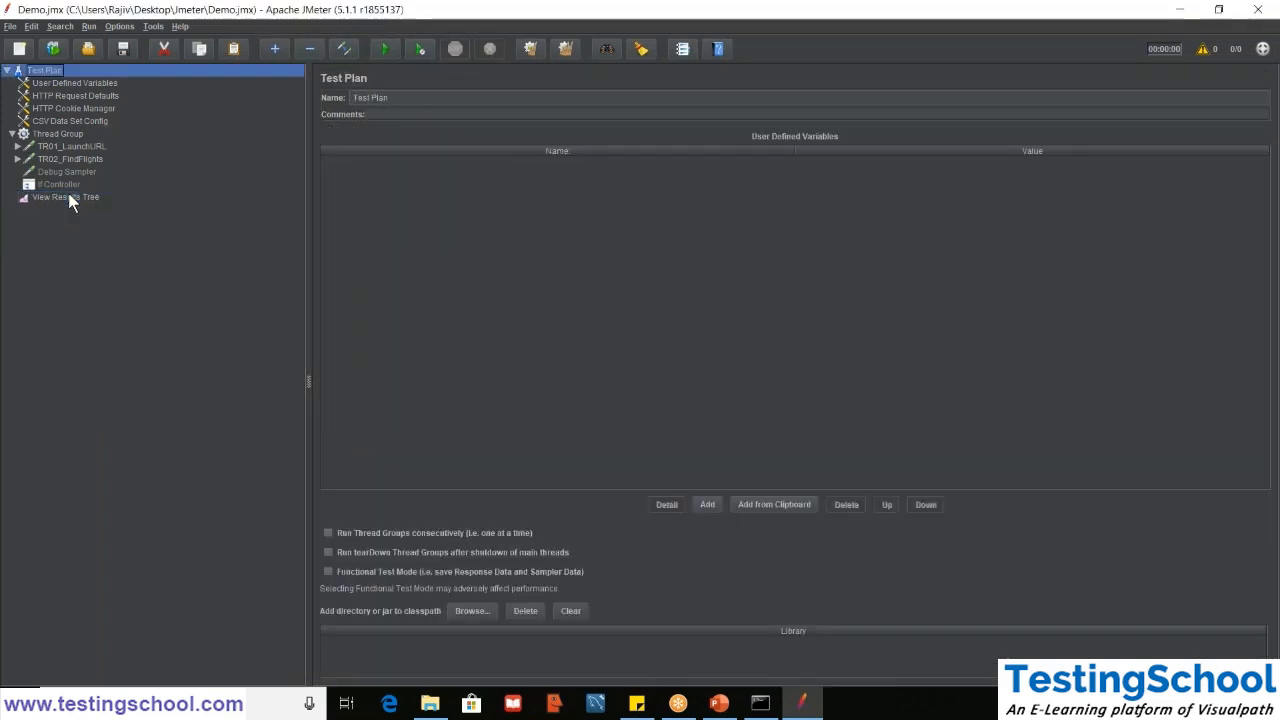
- Delete the If Controller and the Debug Sampler from the Thread Group
{"action": "left_click", "coordinate": [62, 184]}
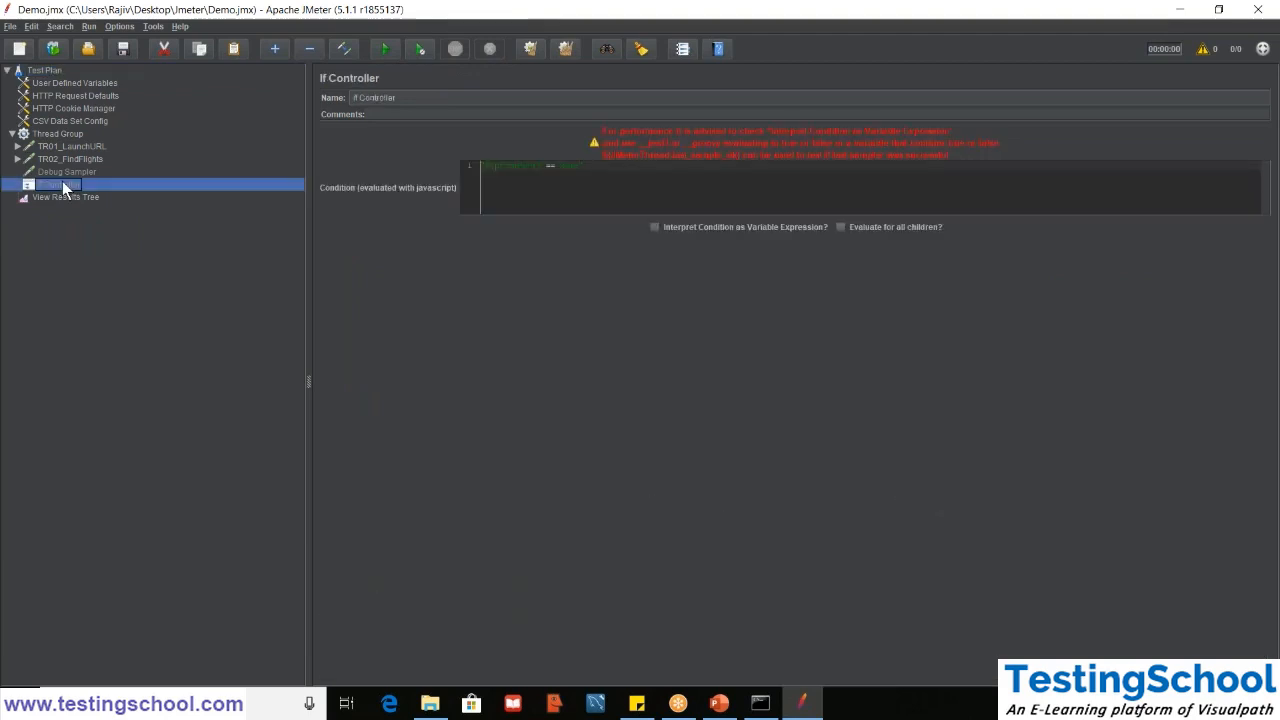
{"action": "key", "text": "Delete"}
{"action": "key", "text": "Return"}
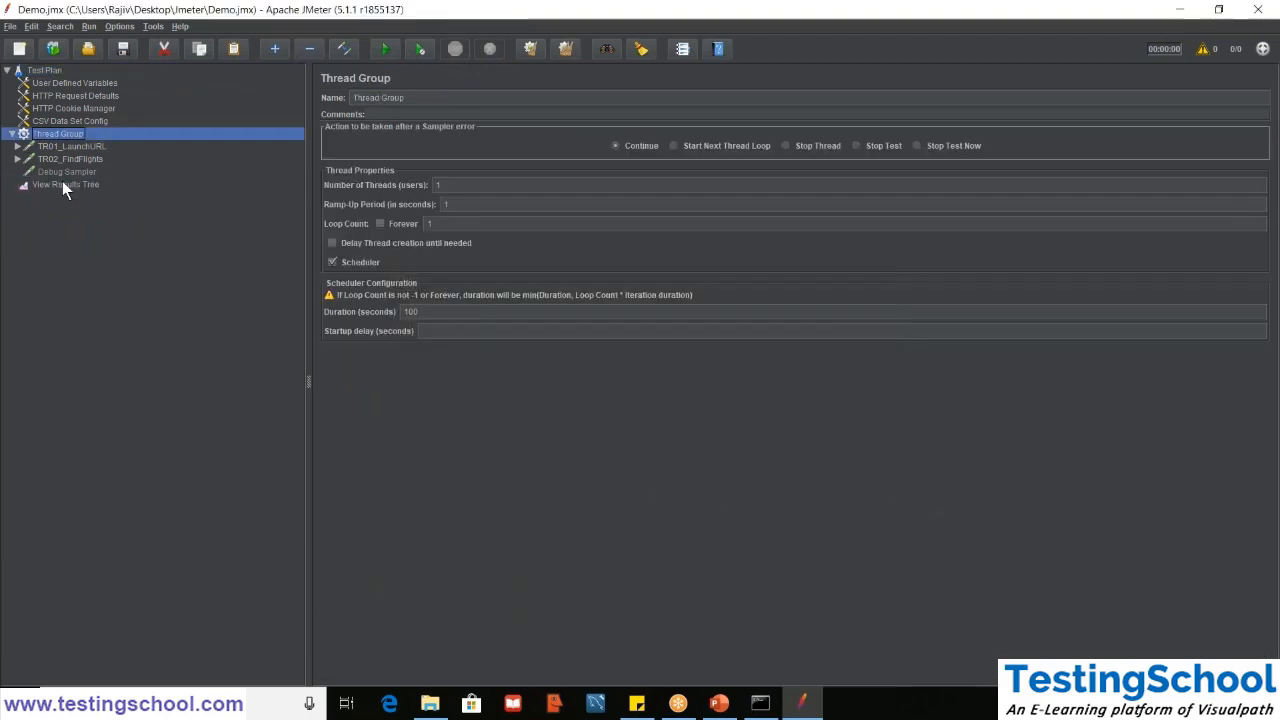
{"action": "left_click", "coordinate": [58, 170]}
{"action": "key", "text": "Delete"}
{"action": "key", "text": "Return"}
- Examine the TR01_LaunchURL and TR02_FindFlights requests with their child elements, and collapse both again
{"action": "left_click", "coordinate": [45, 172]}
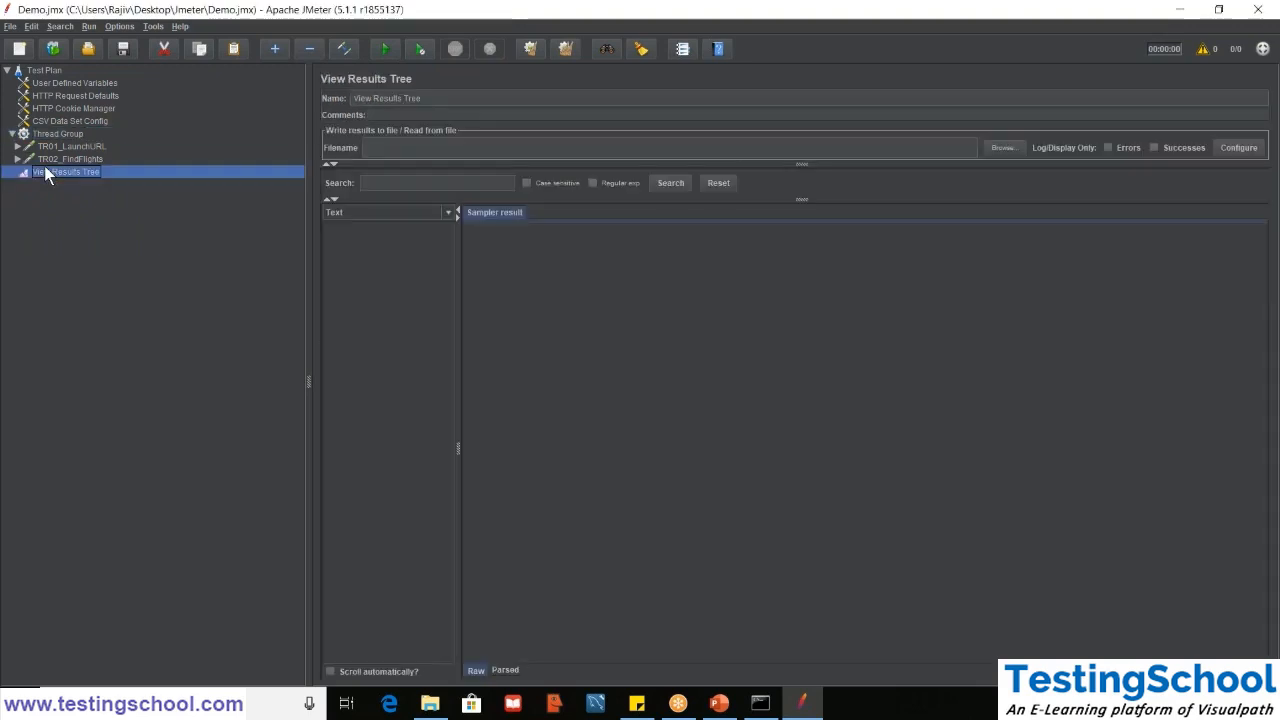
{"action": "double_click", "coordinate": [61, 158]}
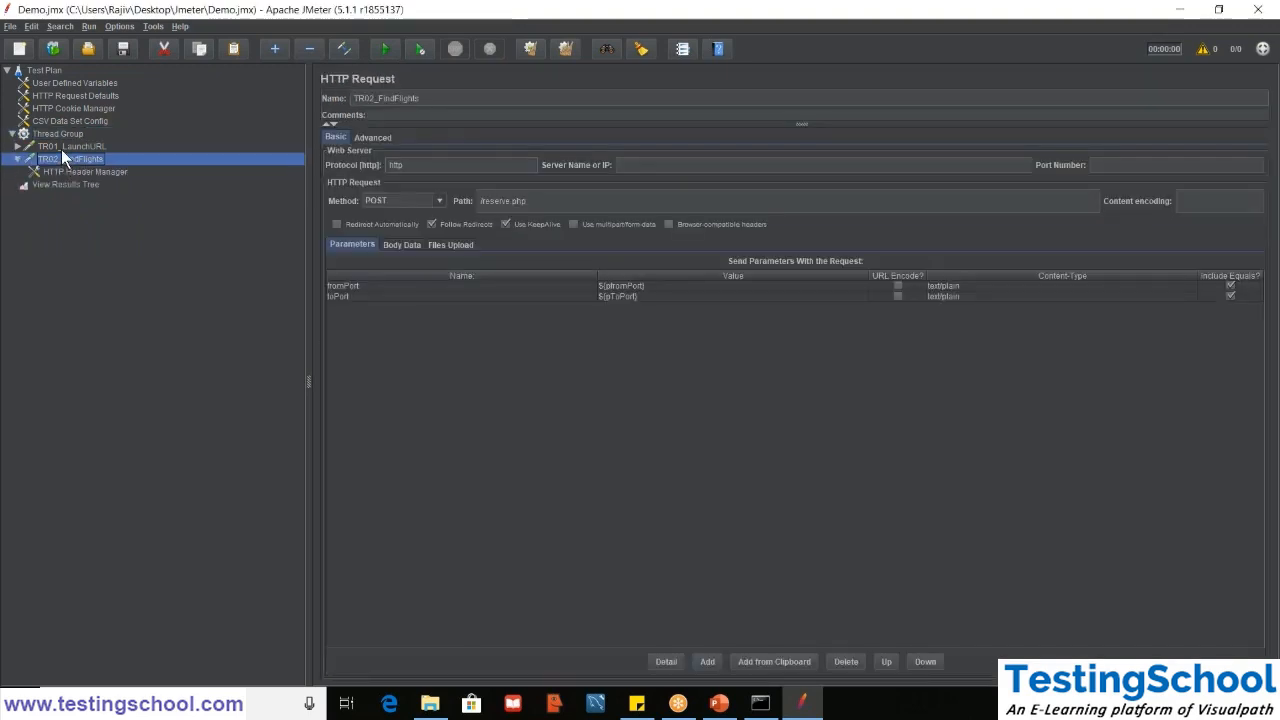
{"action": "double_click", "coordinate": [61, 146]}
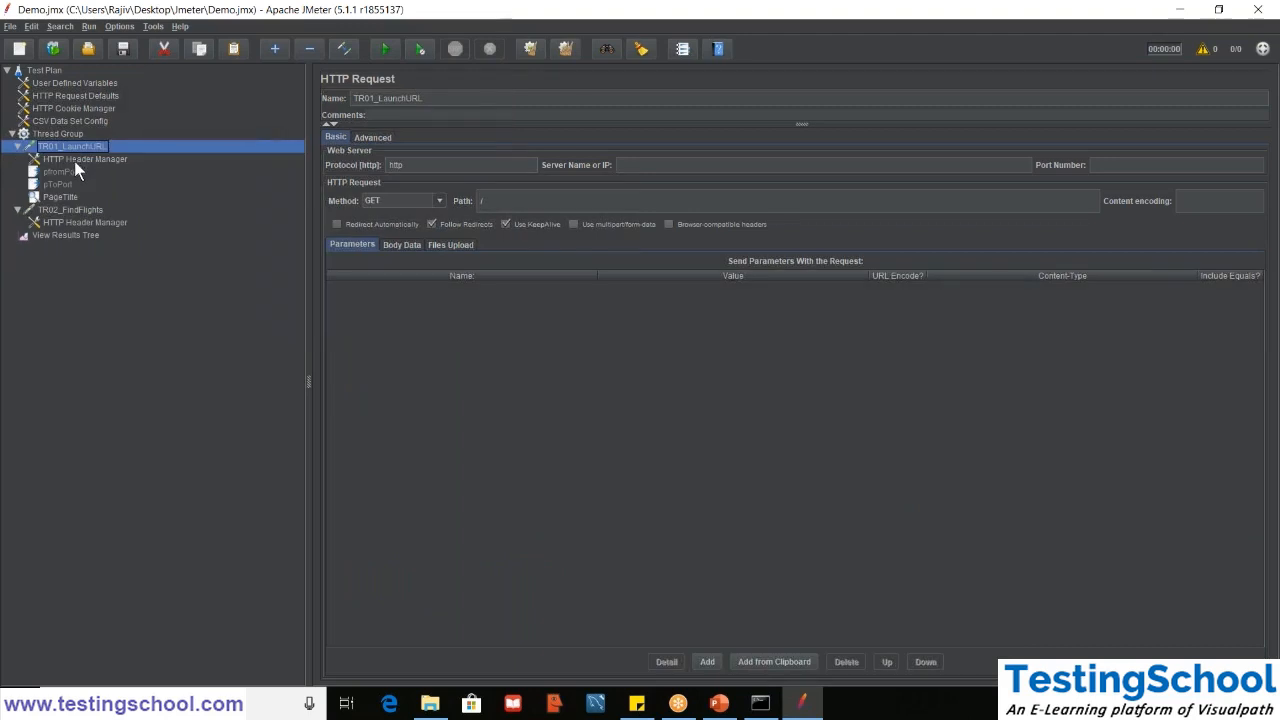
{"action": "left_click", "coordinate": [74, 161]}
{"action": "double_click", "coordinate": [56, 147]}
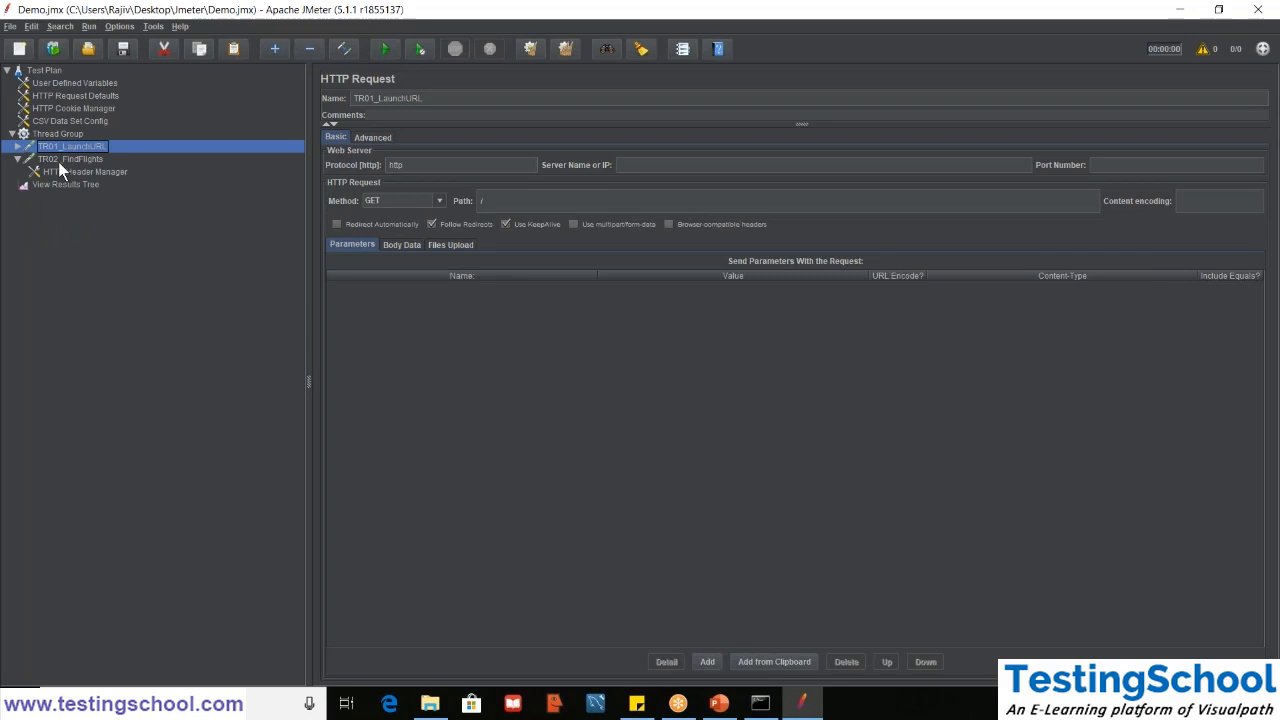
{"action": "left_click", "coordinate": [59, 161]}
{"action": "left_click", "coordinate": [59, 164]}
{"action": "left_click", "coordinate": [72, 172]}
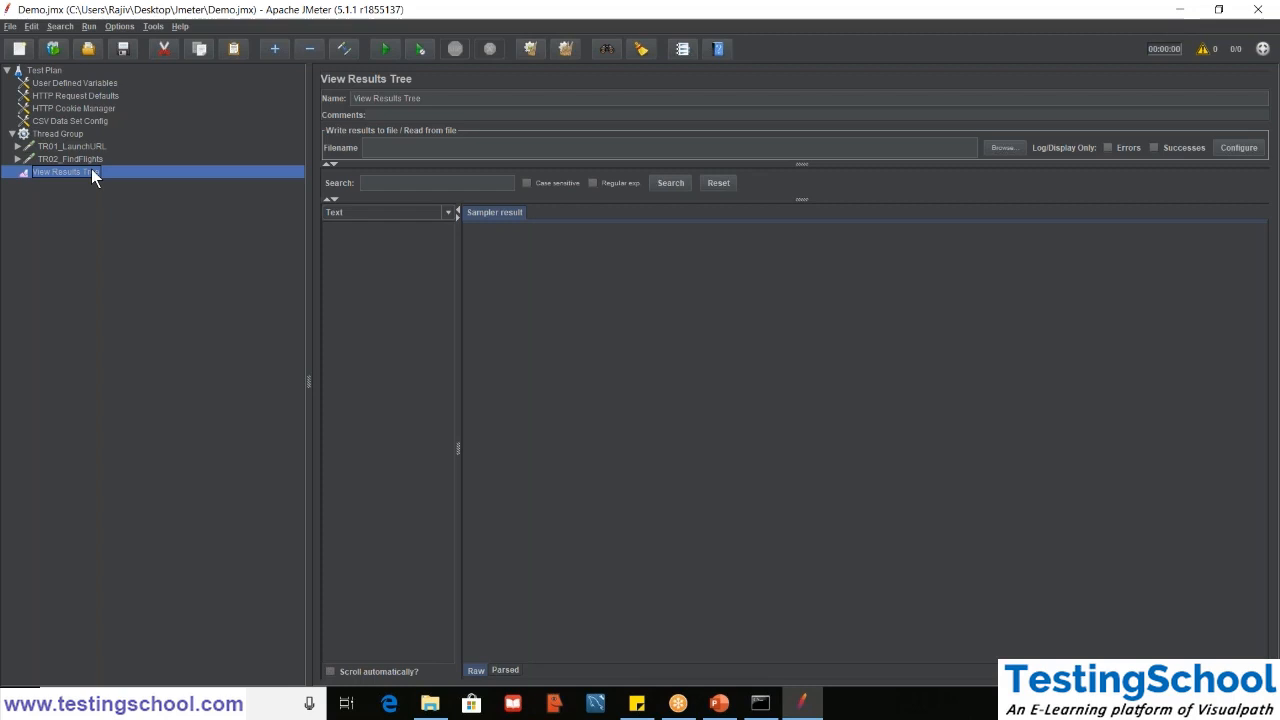
- Add an Aggregate Report listener to the Thread Group
{"action": "left_click", "coordinate": [47, 131]}
{"action": "right_click", "coordinate": [47, 131]}
{"action": "mouse_move", "coordinate": [194, 142]}
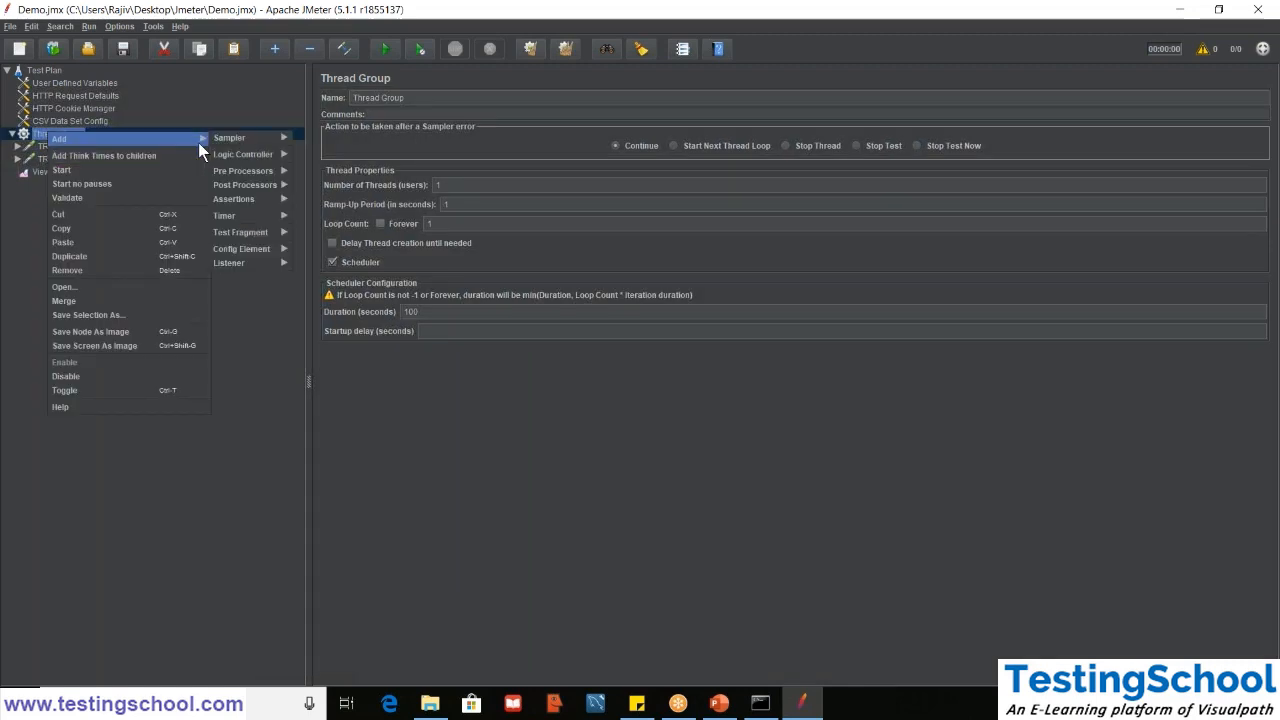
{"action": "mouse_move", "coordinate": [248, 261]}
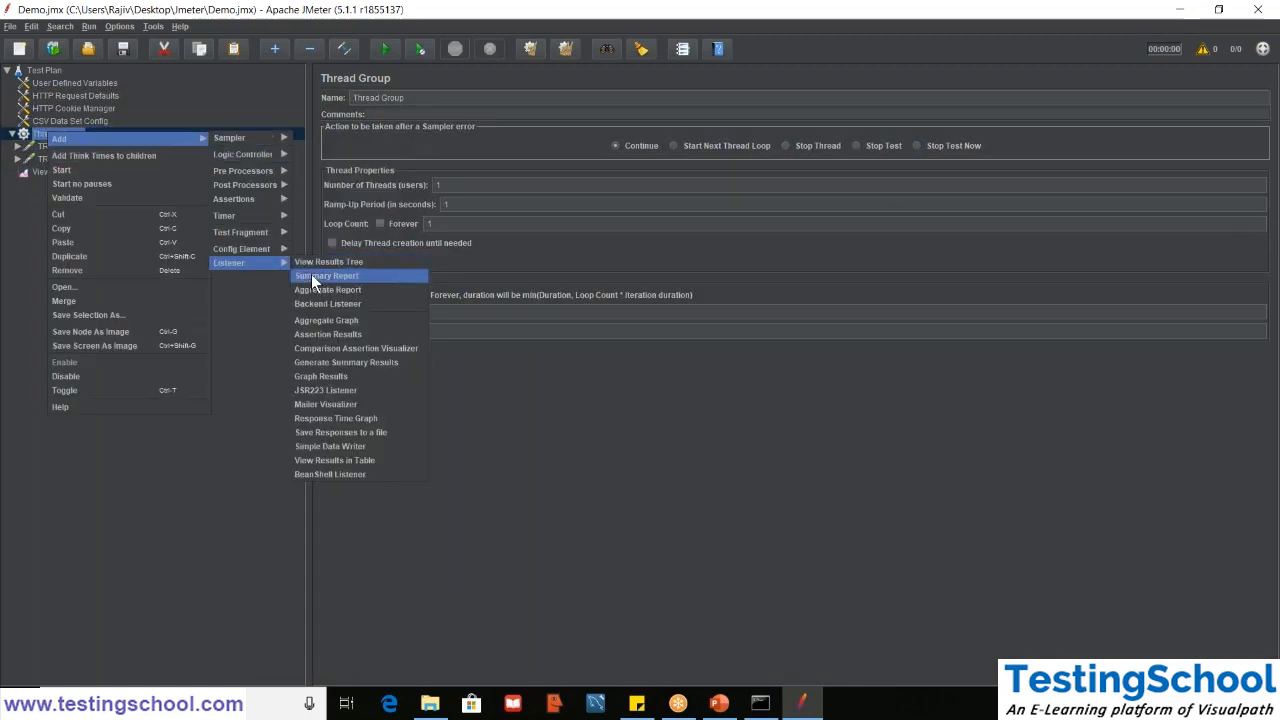
{"action": "left_click", "coordinate": [316, 288]}
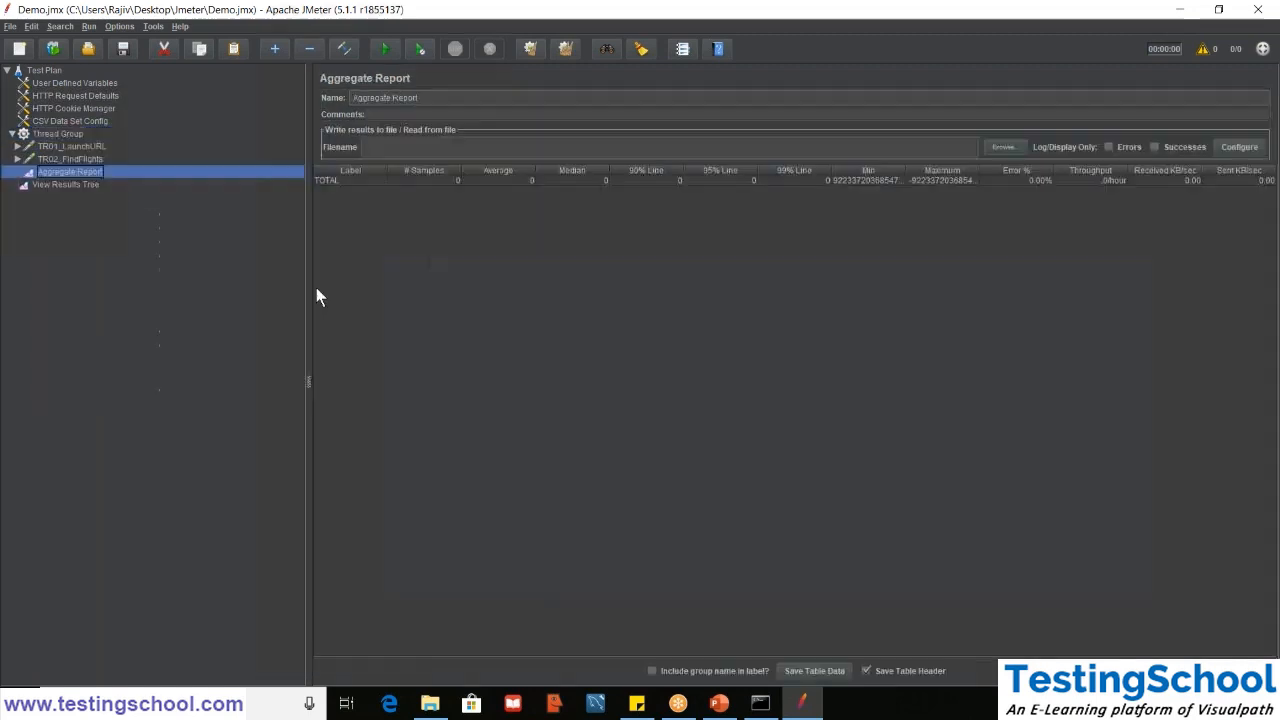
- Disable the View Results Tree listener and show the Aggregate Report
{"action": "left_click", "coordinate": [46, 188]}
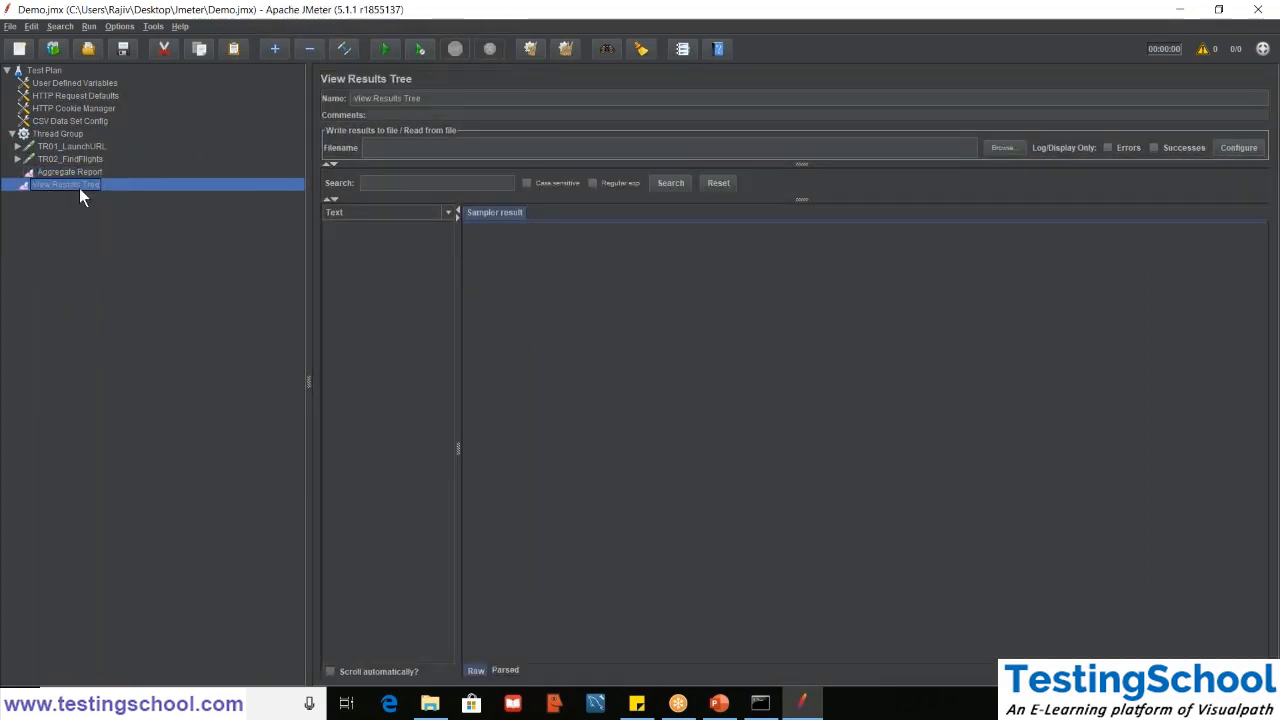
{"action": "left_click", "coordinate": [66, 170]}
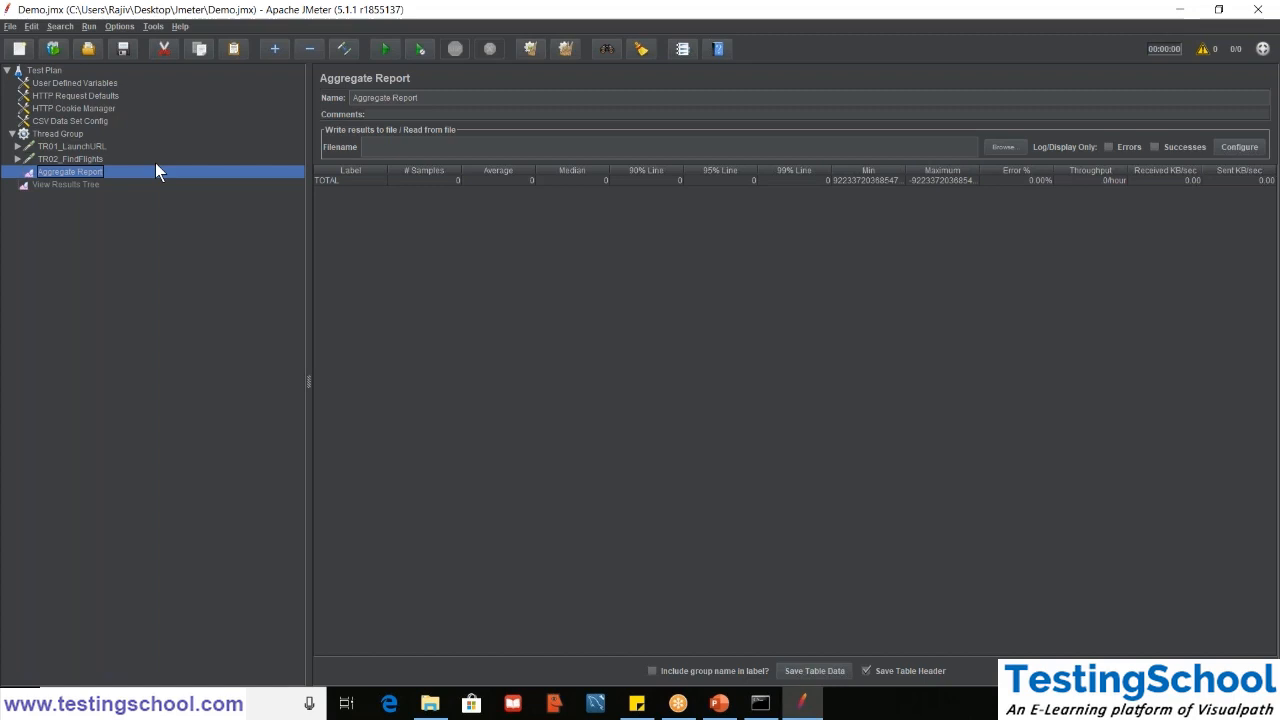
- Set the Thread Group's scheduler duration to 50 seconds and run the test with the Aggregate Report shown
{"action": "left_click", "coordinate": [40, 134]}
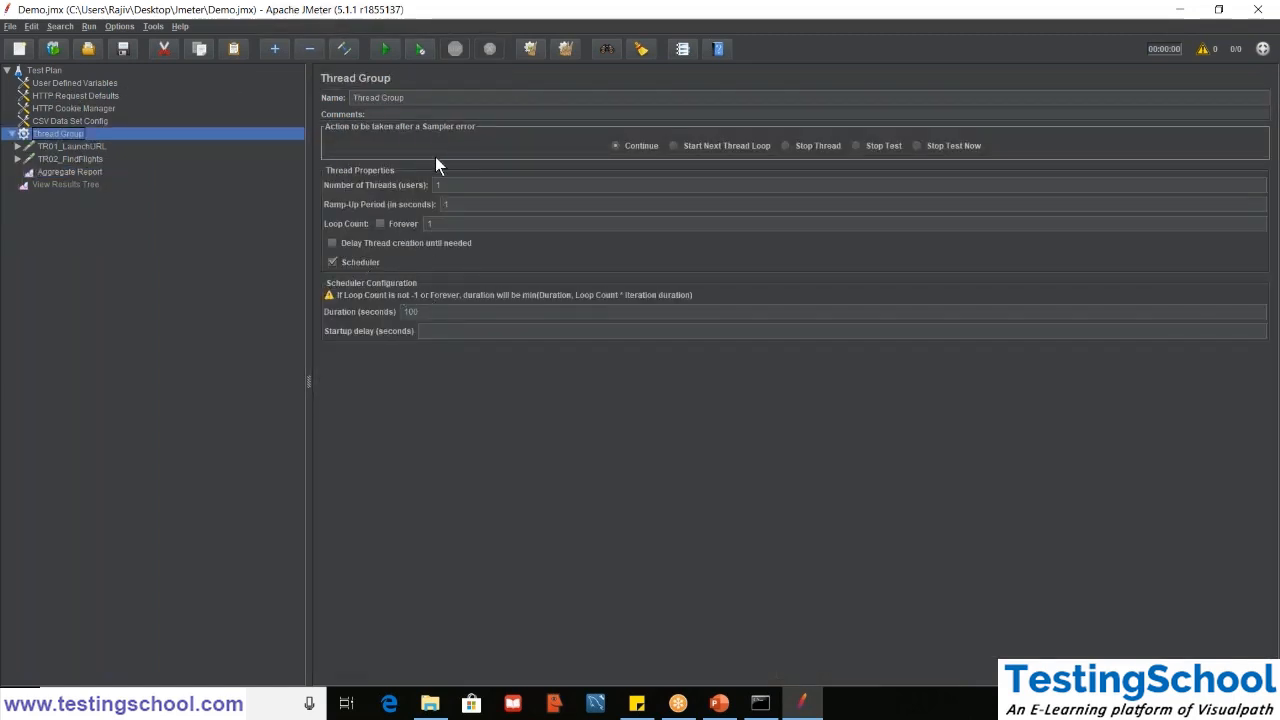
{"action": "double_click", "coordinate": [421, 312]}
{"action": "type", "text": "50"}
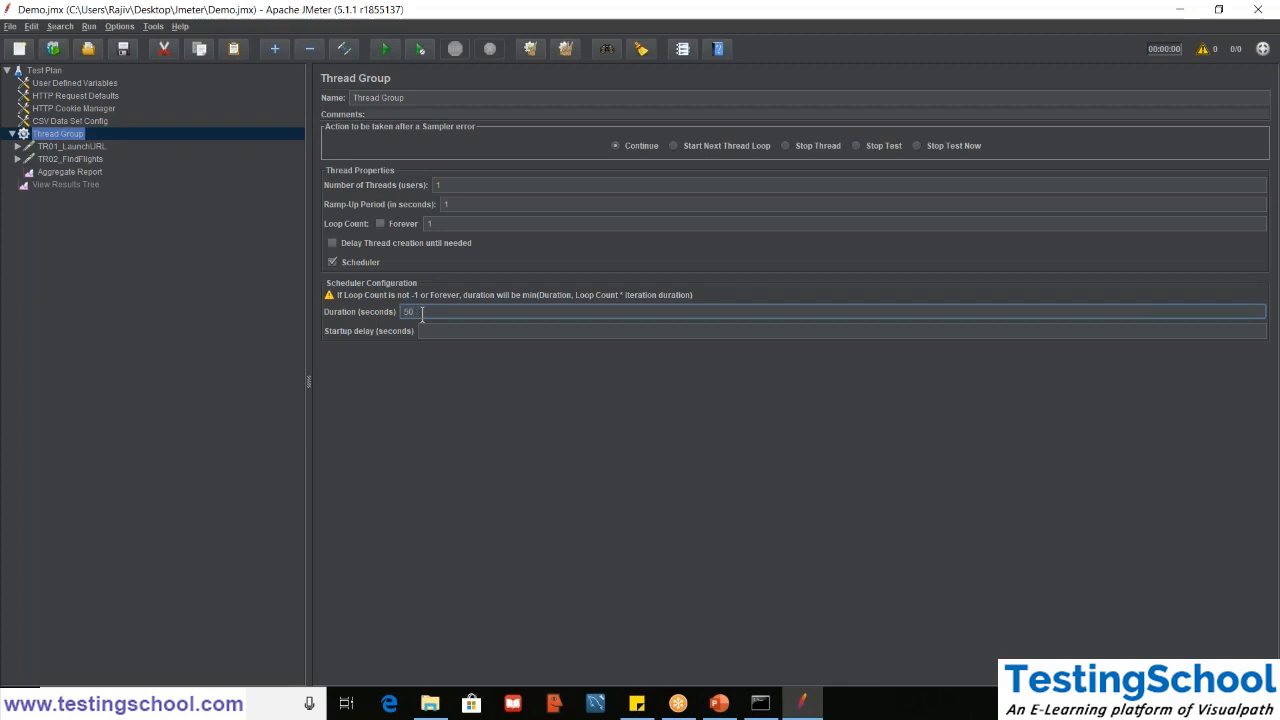
{"action": "left_click", "coordinate": [77, 173]}
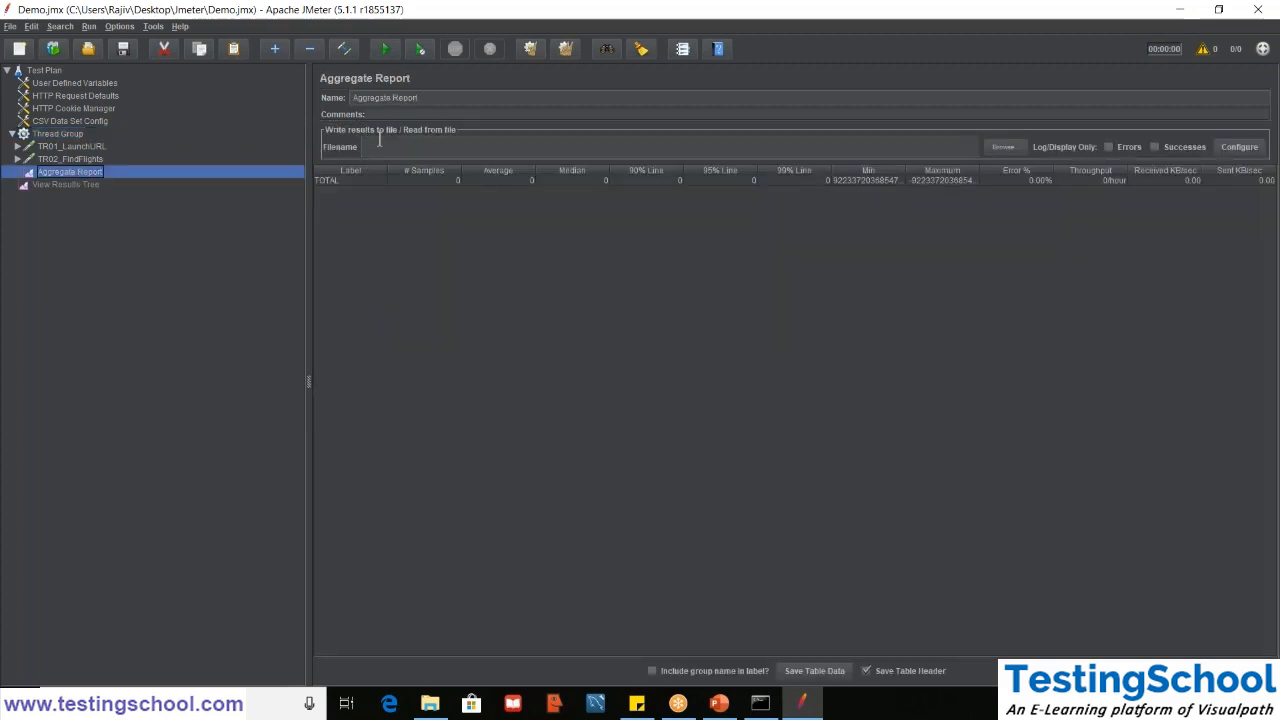
{"action": "left_click", "coordinate": [386, 49]}
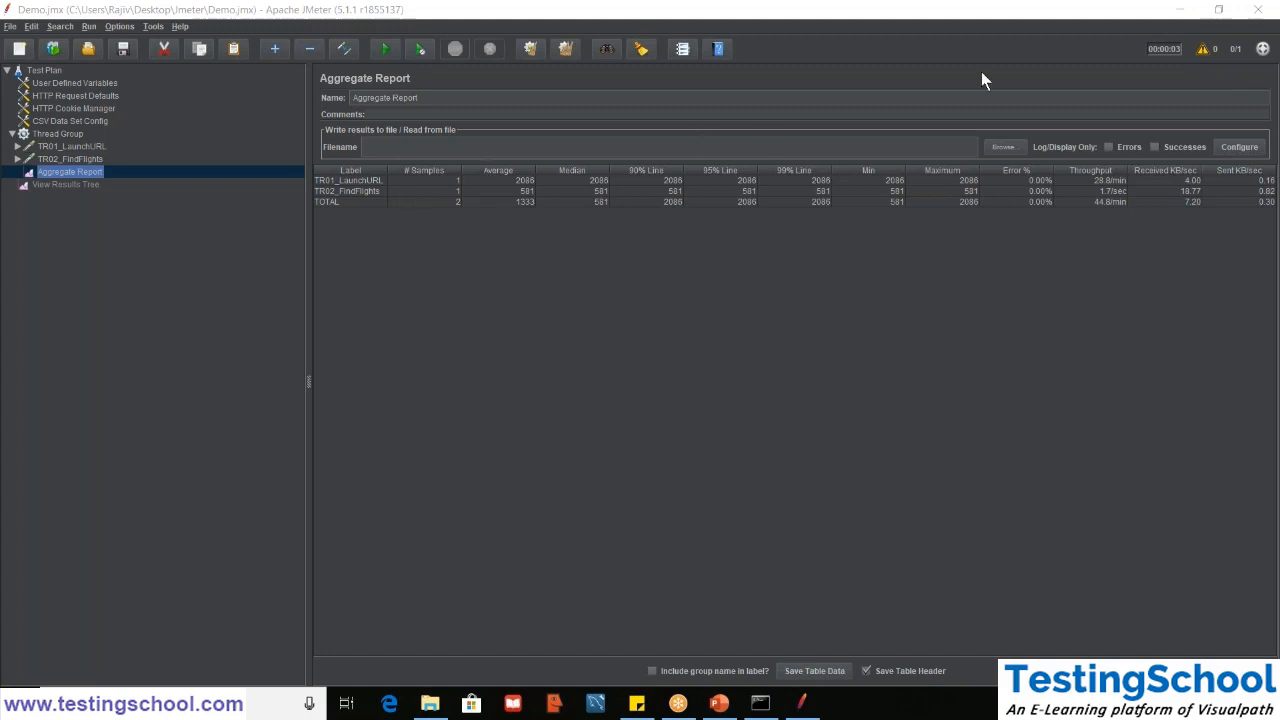
- Check the Thread Group's settings against the TR01_LaunchURL and TR02_FindFlights rows in the Aggregate Report
{"action": "left_click", "coordinate": [57, 134]}
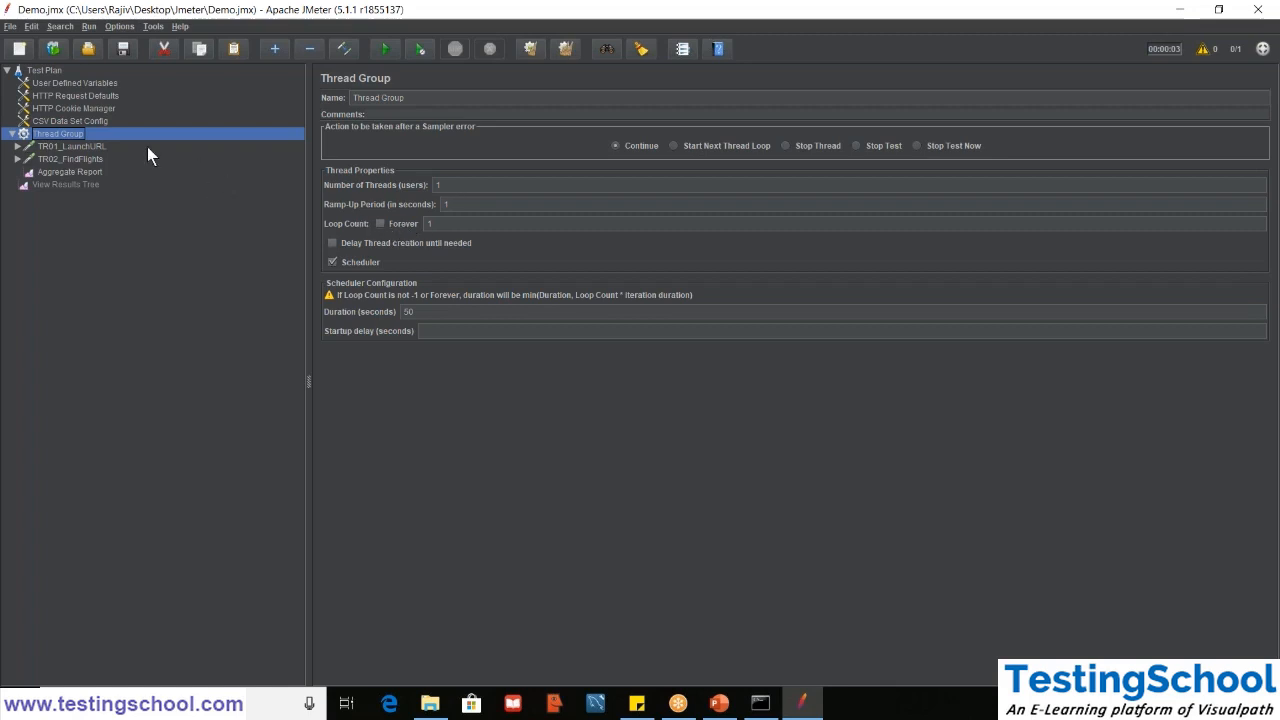
{"action": "left_click", "coordinate": [76, 174]}
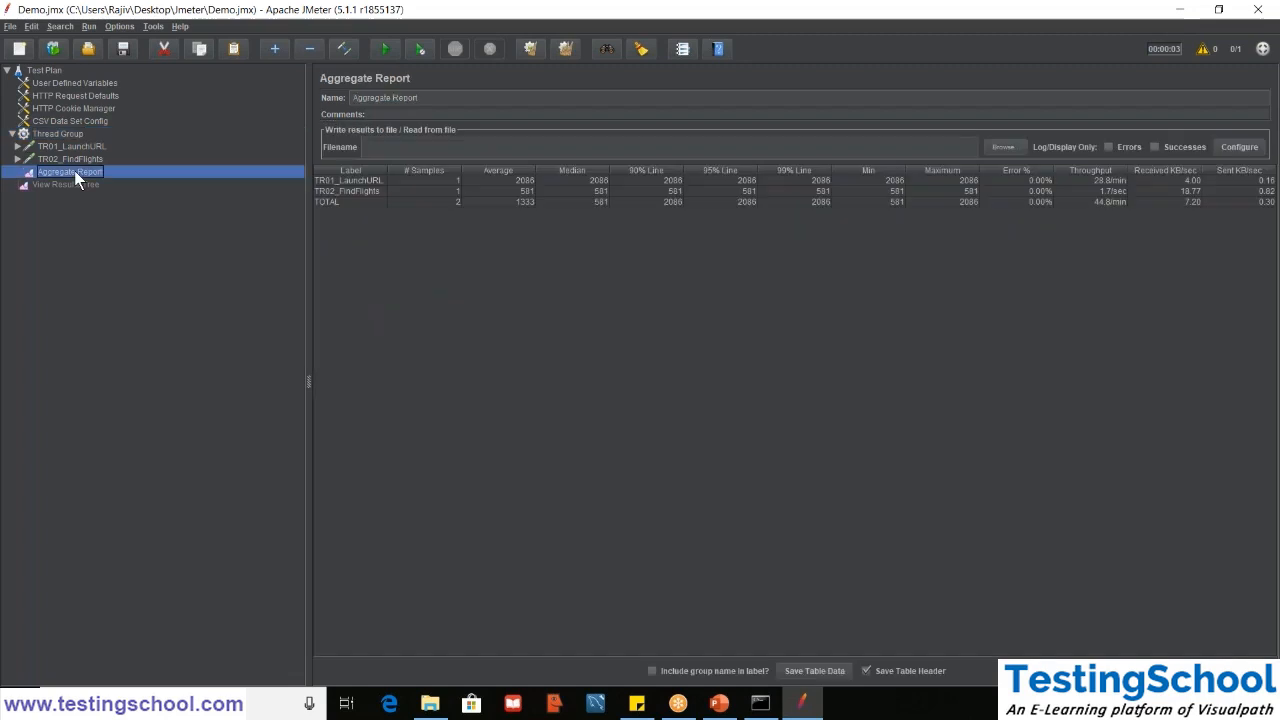
{"action": "left_click_drag", "start_coordinate": [414, 191], "coordinate": [412, 180]}
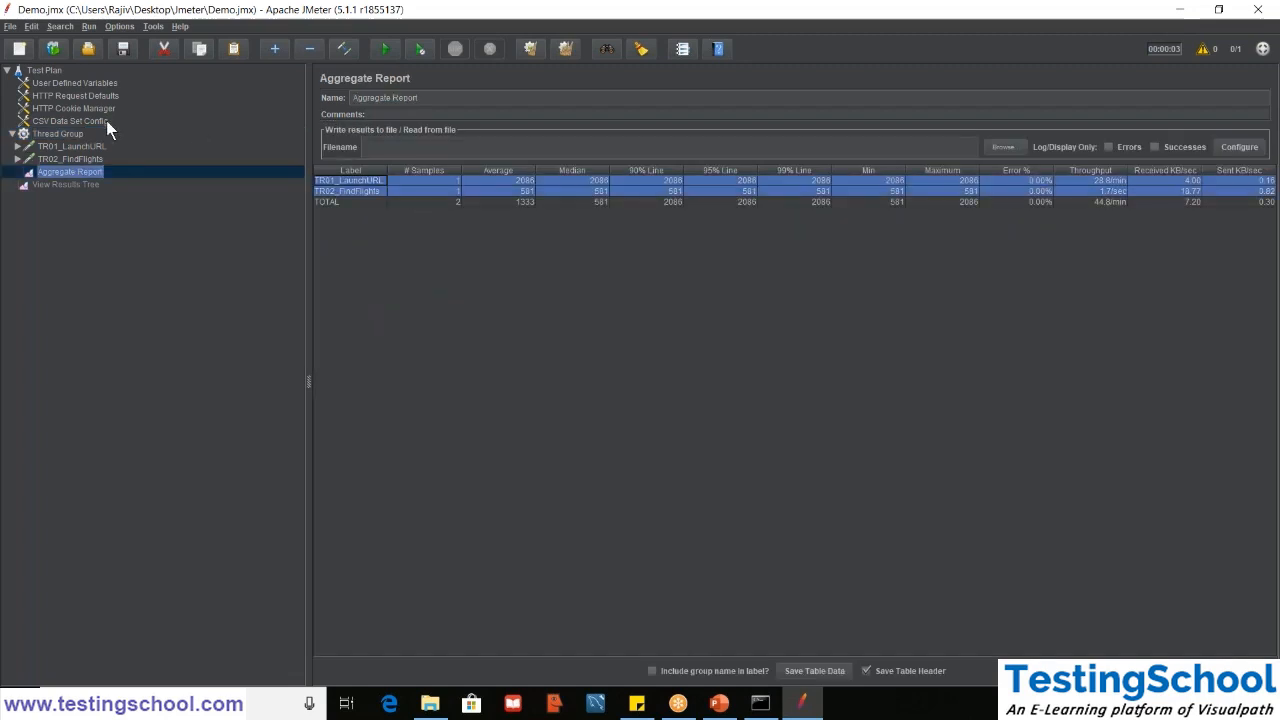
- Set the Thread Group's loop count to Forever
{"action": "left_click", "coordinate": [55, 133]}
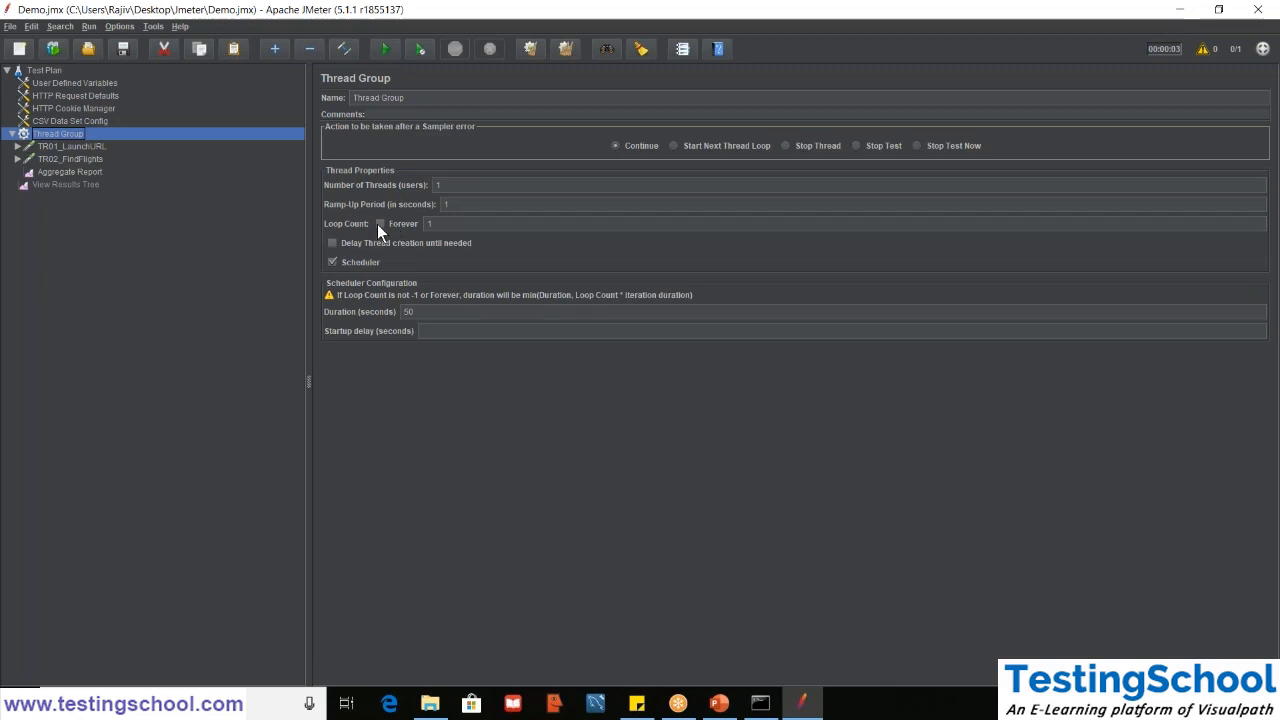
{"action": "double_click", "coordinate": [416, 312]}
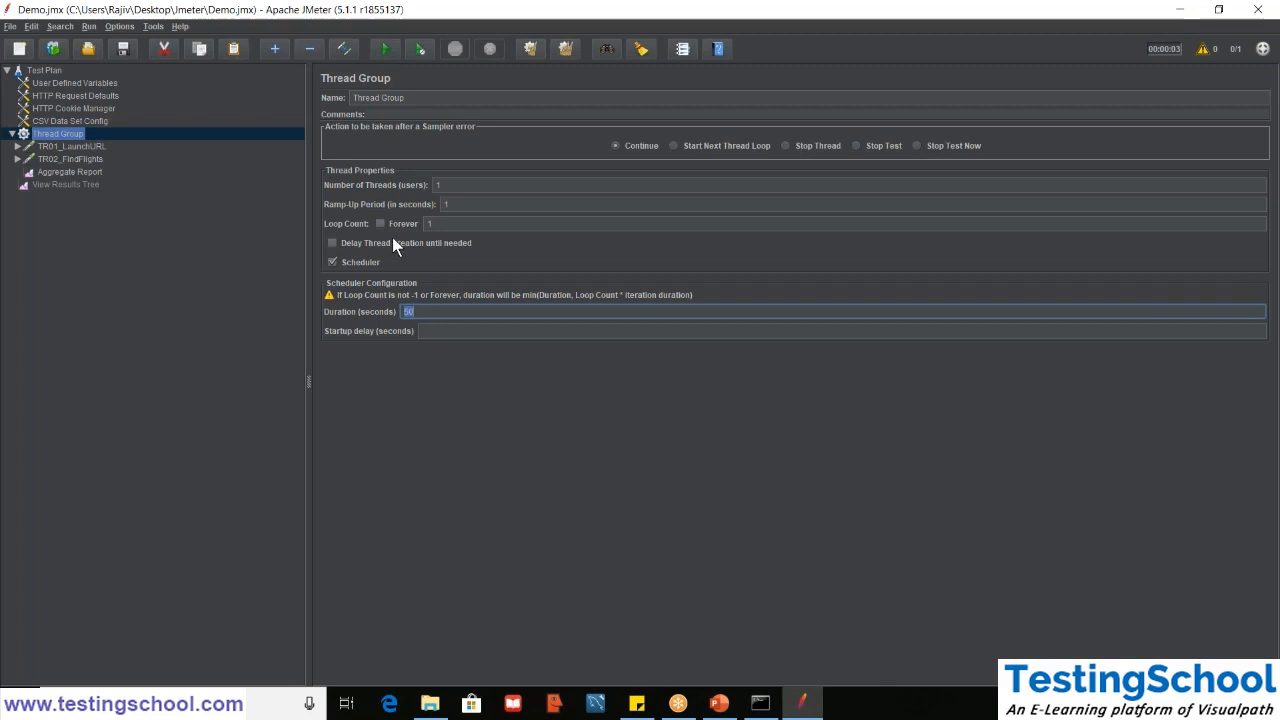
{"action": "left_click", "coordinate": [381, 224]}
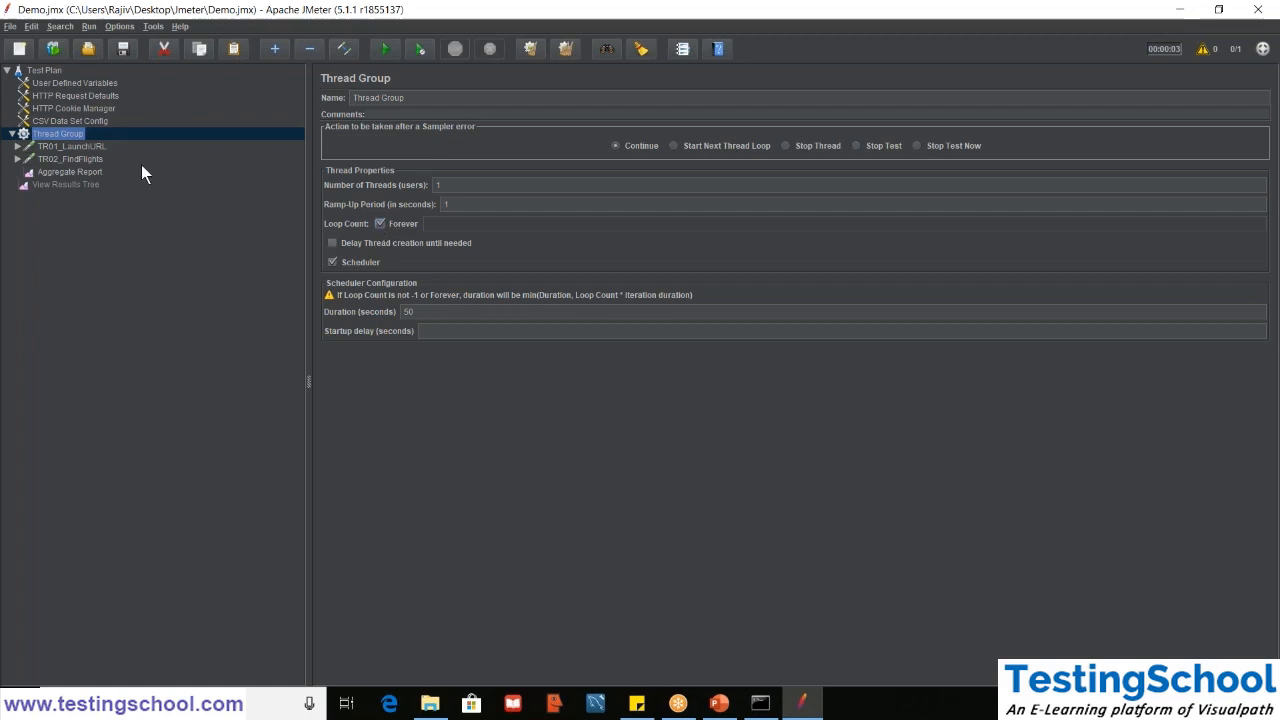
- Clear all earlier results from the Aggregate Report and run the test again
{"action": "left_click", "coordinate": [64, 172]}
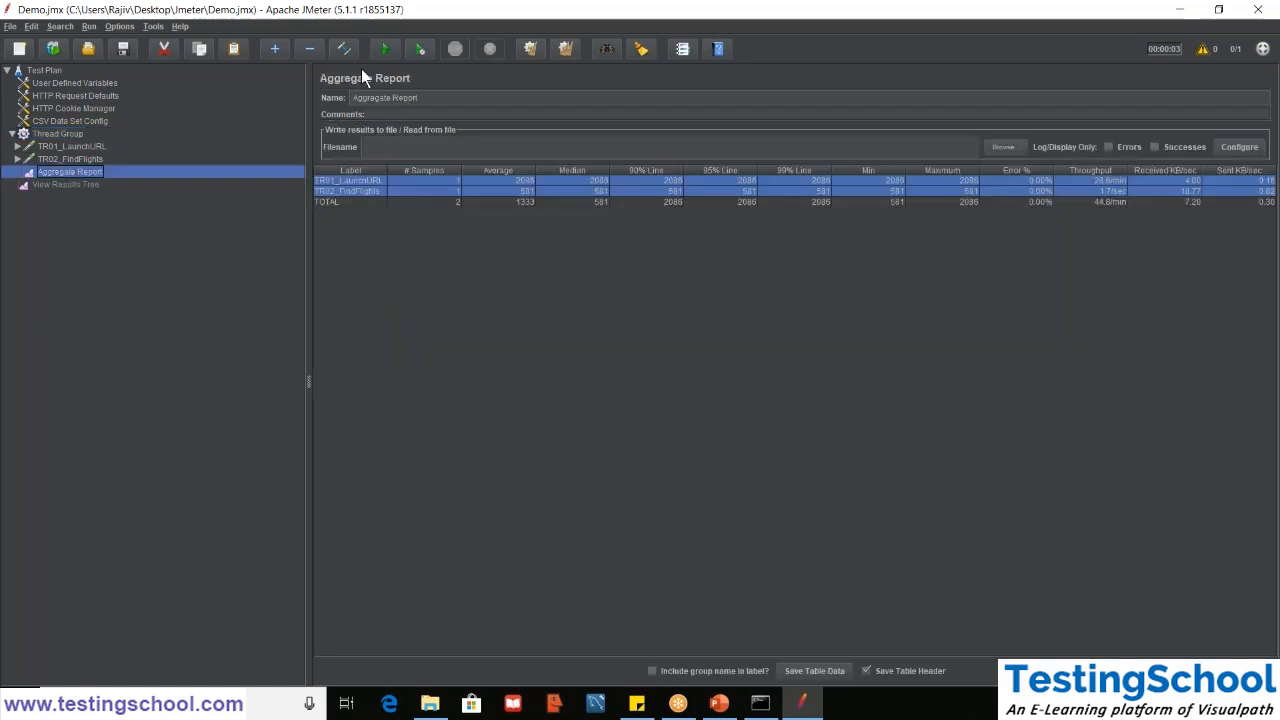
{"action": "left_click", "coordinate": [566, 49]}
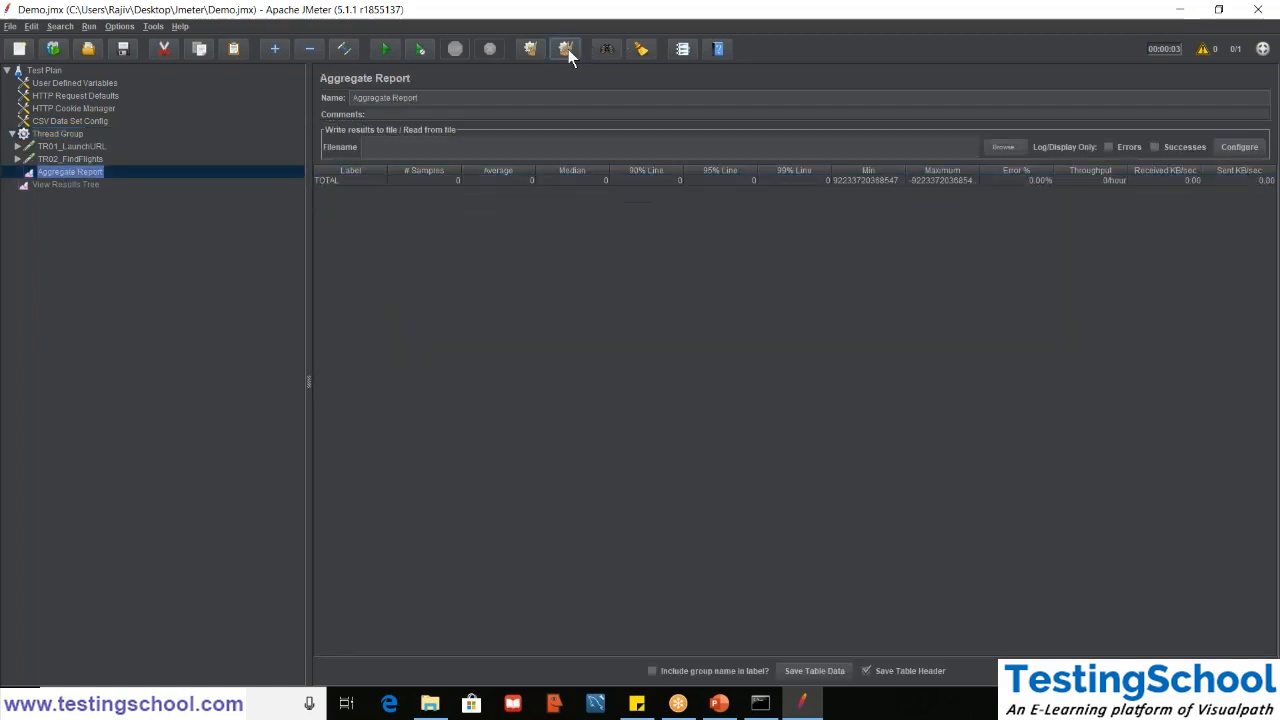
{"action": "left_click", "coordinate": [382, 49]}
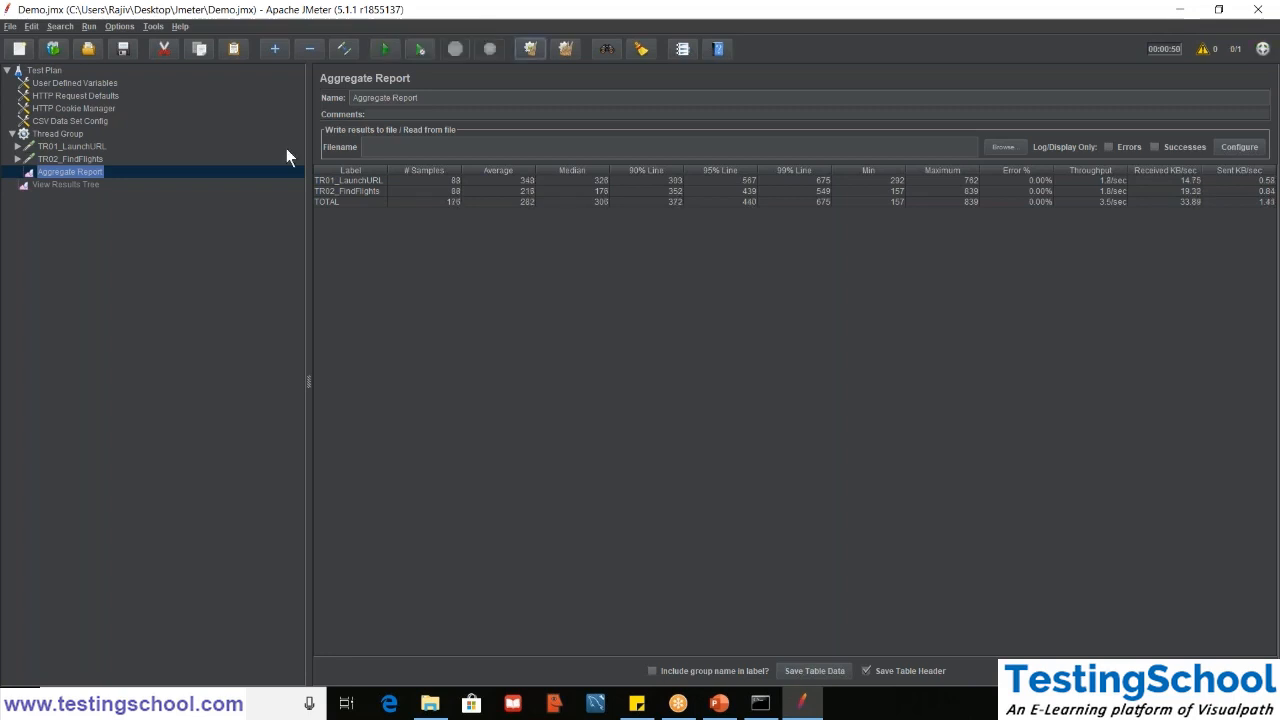
- Widen the Aggregate Report's Label column and examine the TR01_LaunchURL and TR02_FindFlights rows
{"action": "left_click", "coordinate": [452, 193]}
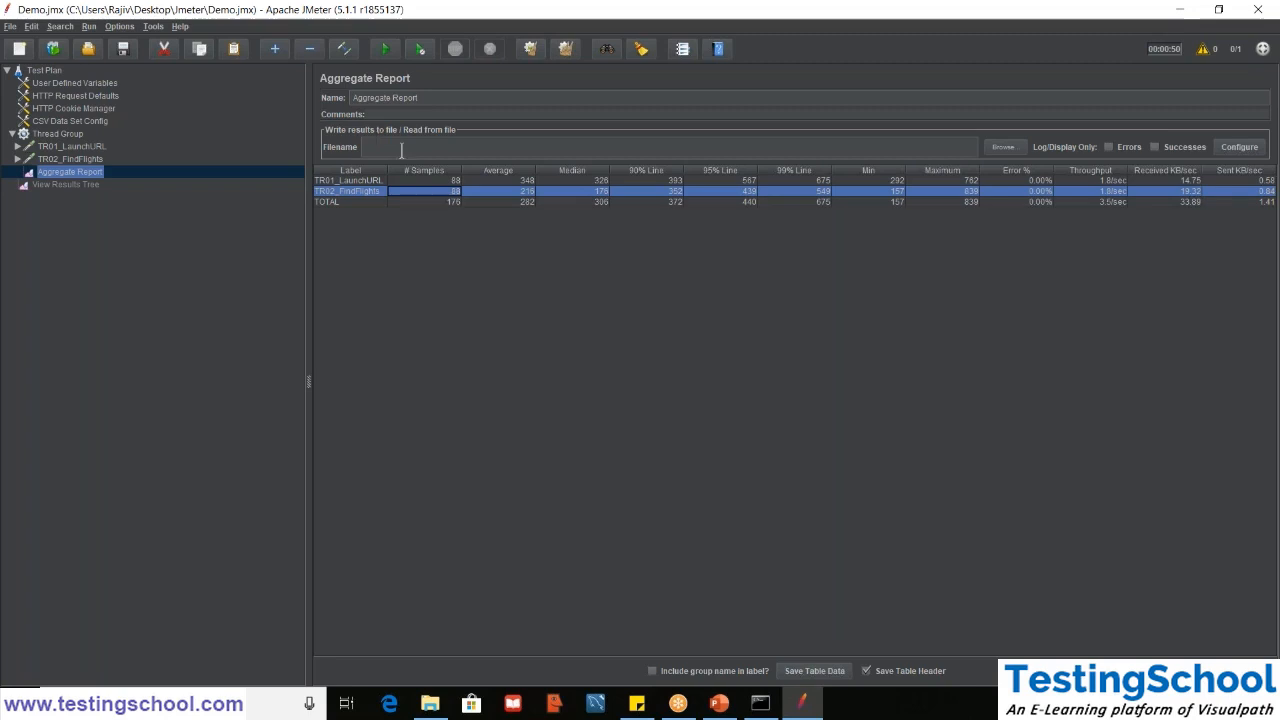
{"action": "left_click", "coordinate": [407, 181]}
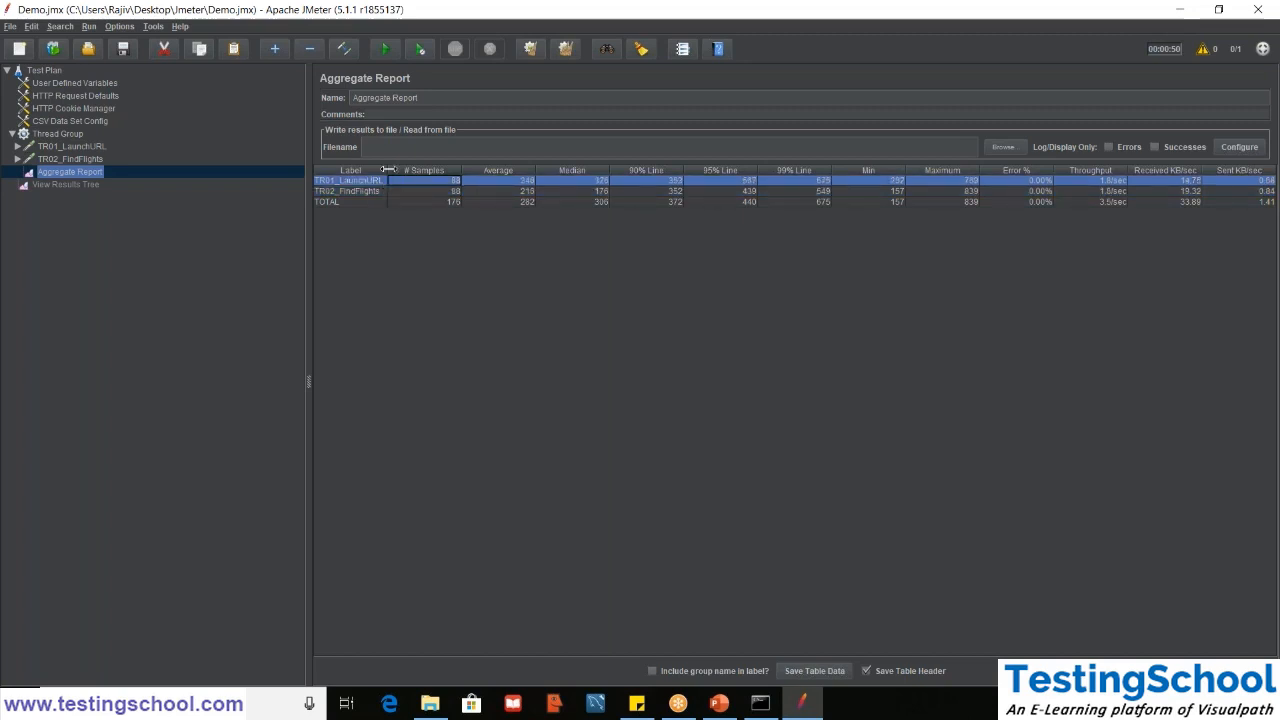
{"action": "left_click_drag", "start_coordinate": [388, 170], "coordinate": [476, 172]}
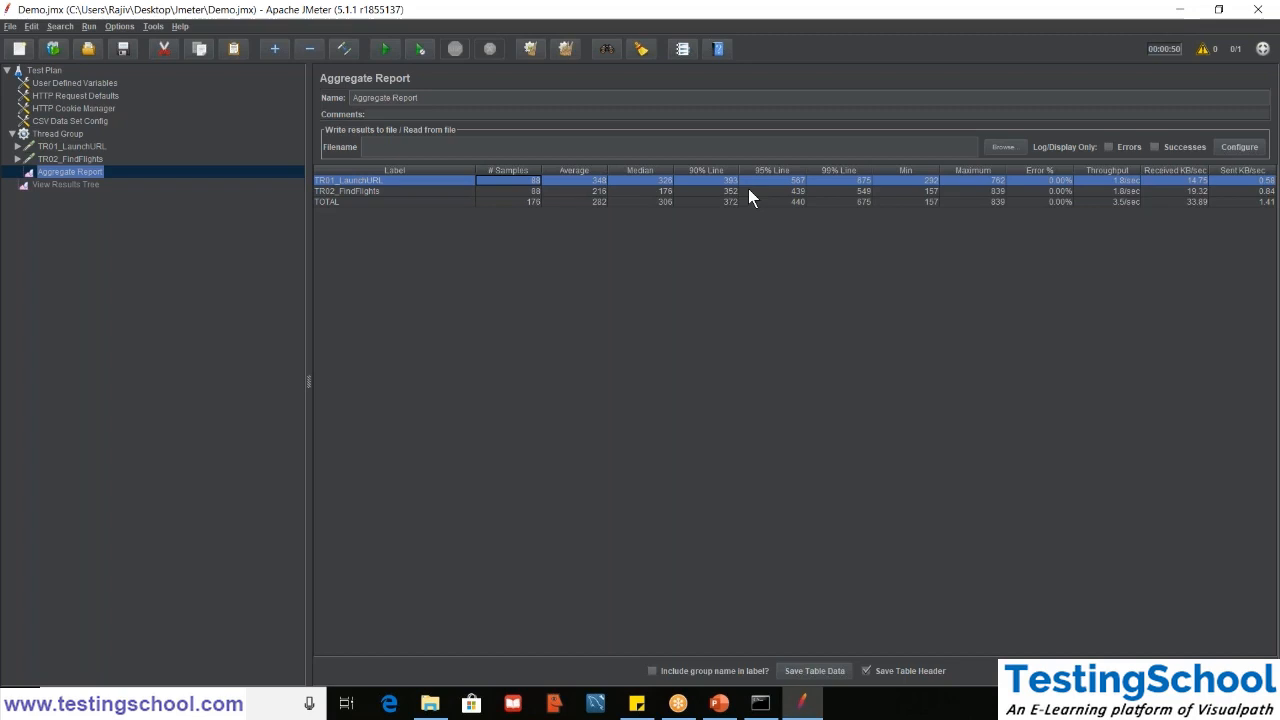
{"action": "left_click", "coordinate": [619, 143]}
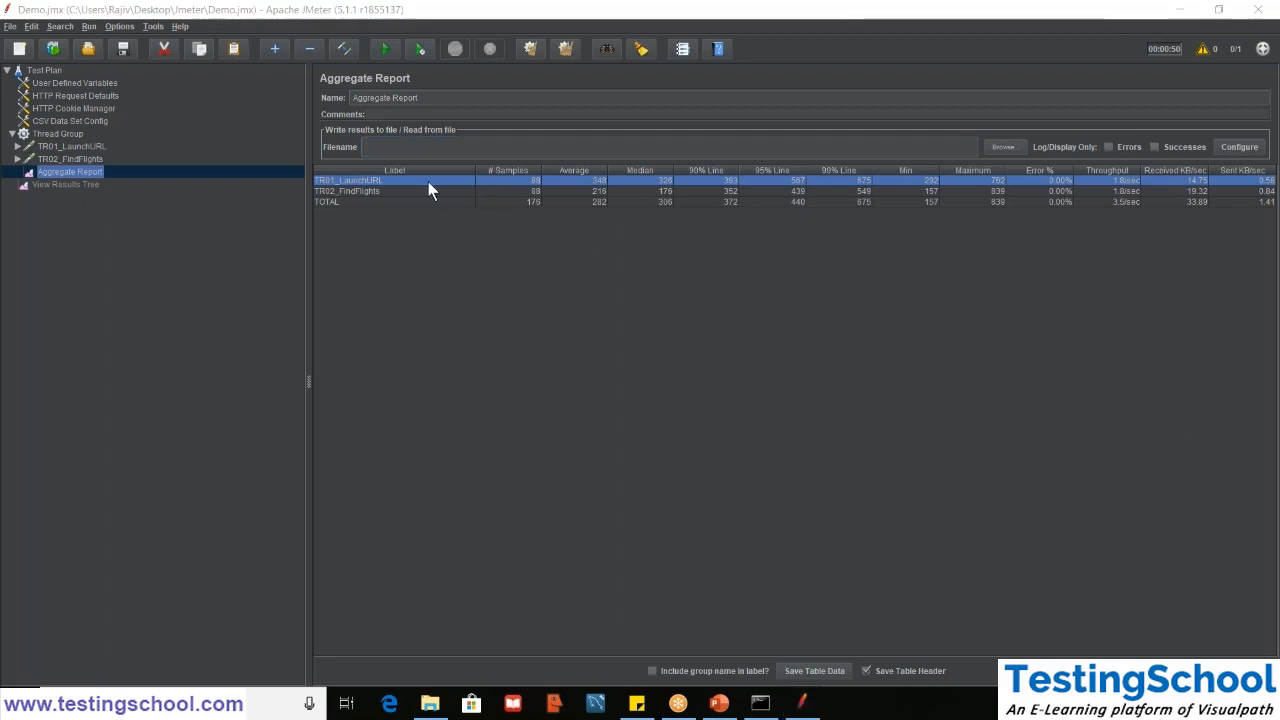
{"action": "left_click", "coordinate": [400, 192]}
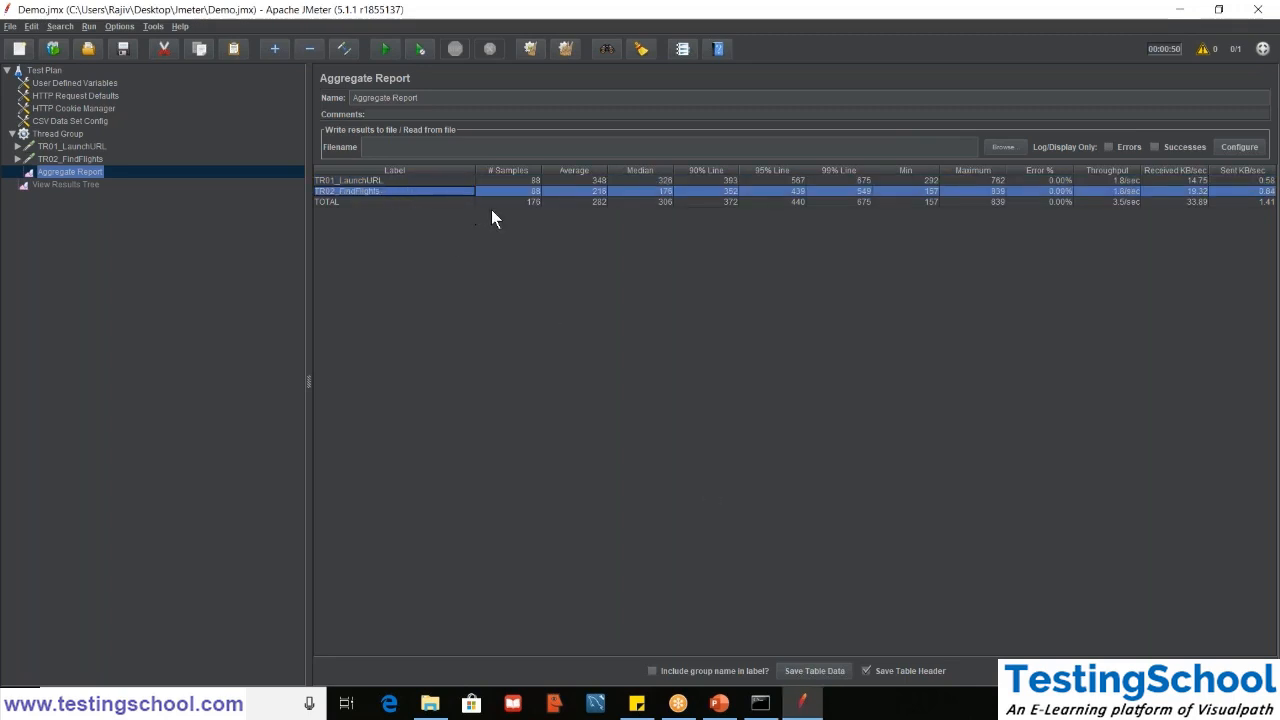
{"action": "left_click", "coordinate": [440, 179]}
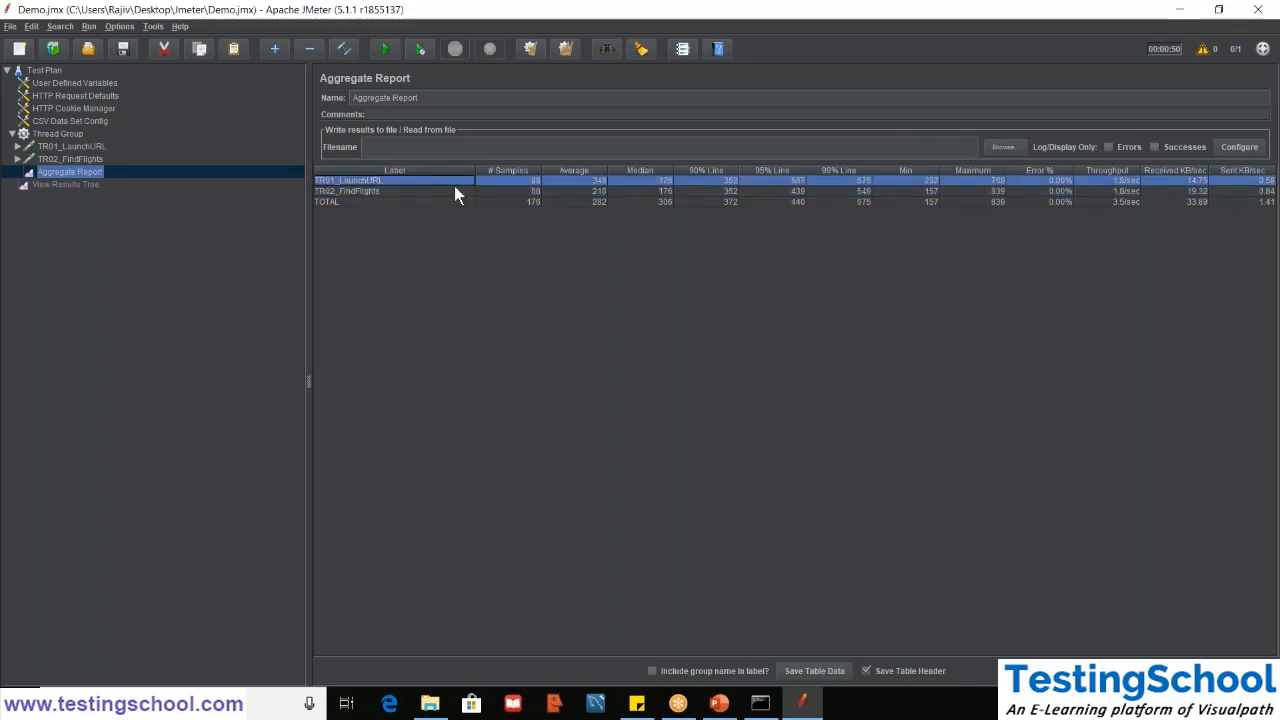
- Save the Aggregate Report's table data as DemoExecution1.csv in the Jmeter folder
{"action": "left_click", "coordinate": [823, 672]}
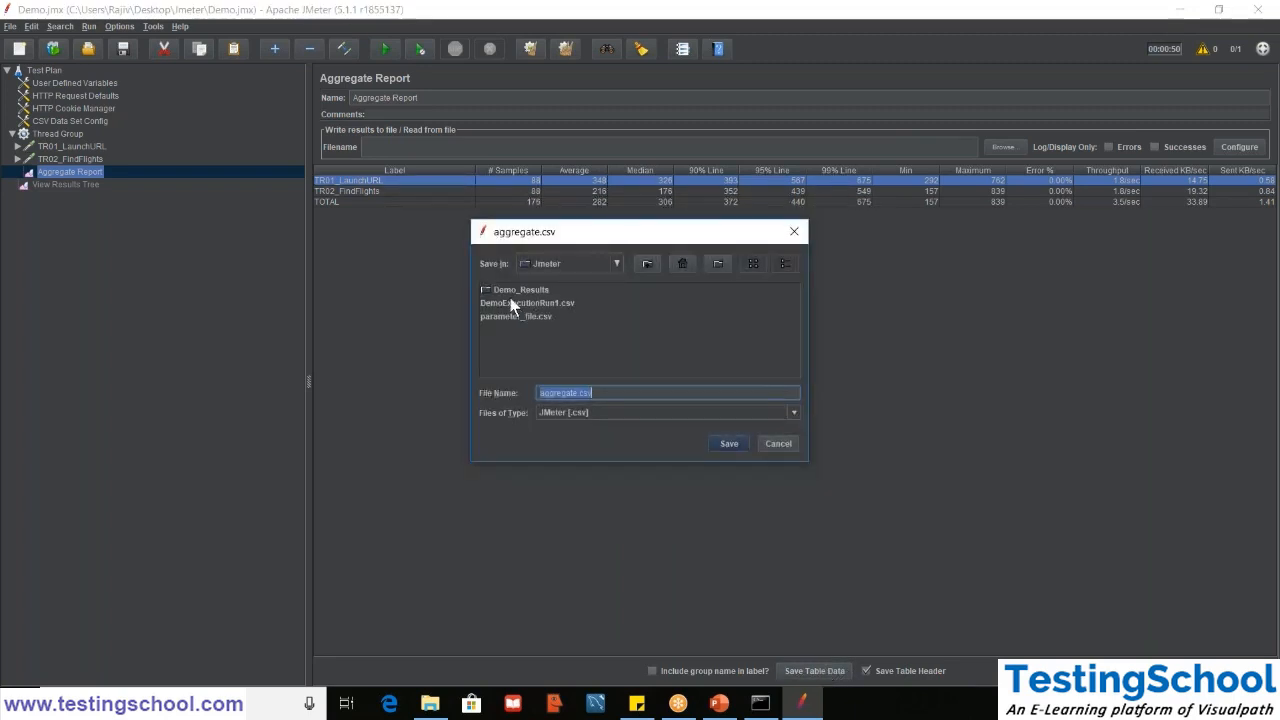
{"action": "left_click", "coordinate": [577, 393]}
{"action": "double_click", "coordinate": [577, 393]}
{"action": "type", "text": "DemoExecution1"}
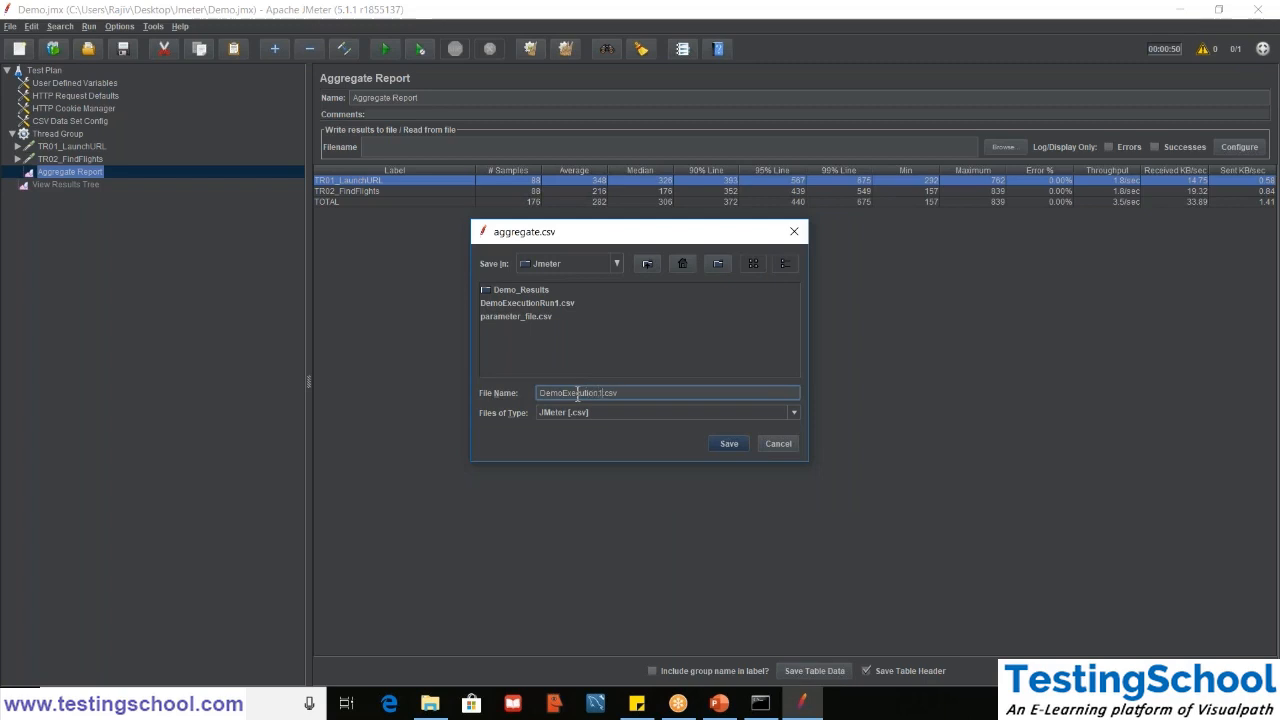
{"action": "left_click", "coordinate": [727, 443]}
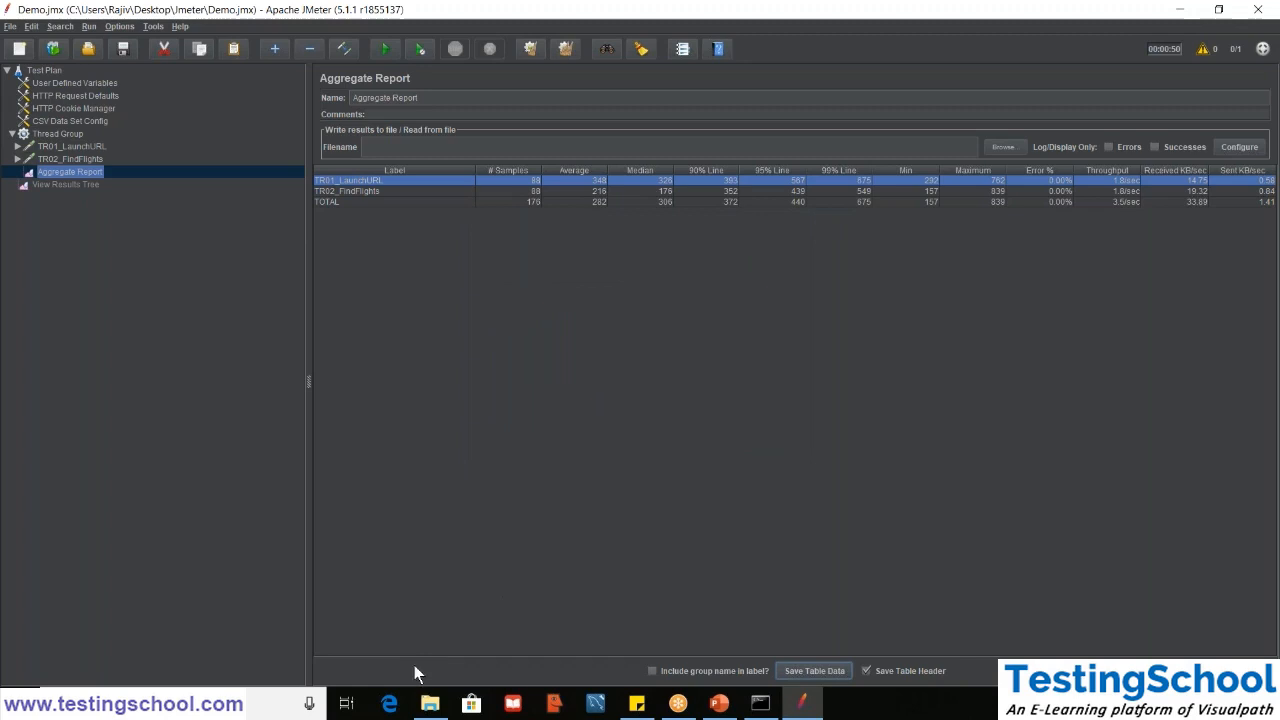
- Switch to File Explorer and open DemoExecution1.csv from the Jmeter folder in Excel
{"action": "left_click", "coordinate": [429, 704]}
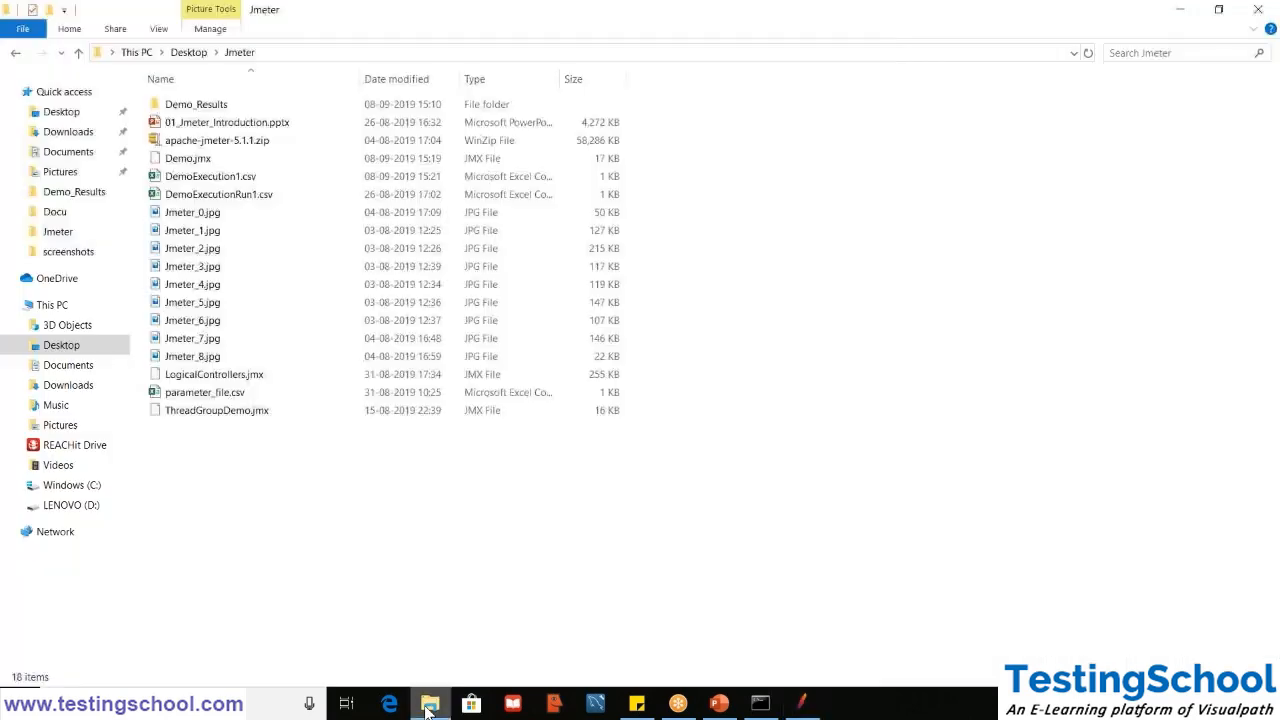
{"action": "double_click", "coordinate": [217, 106]}
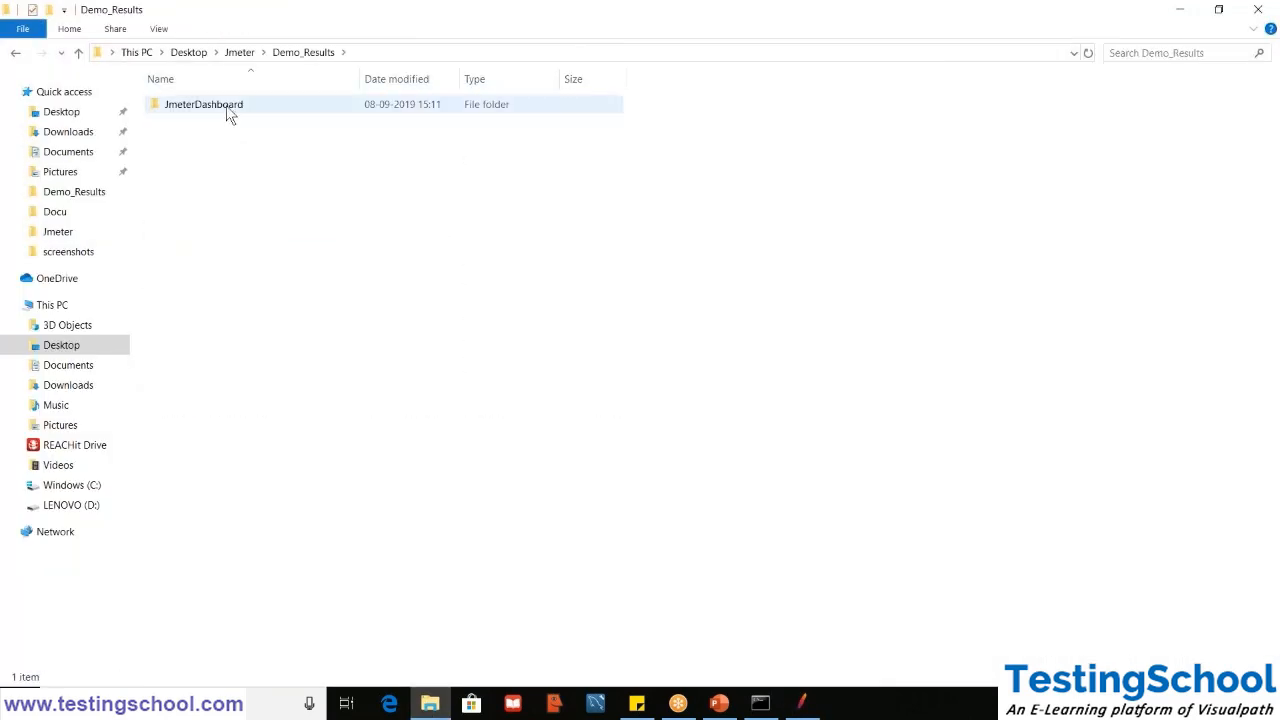
{"action": "left_click", "coordinate": [238, 53]}
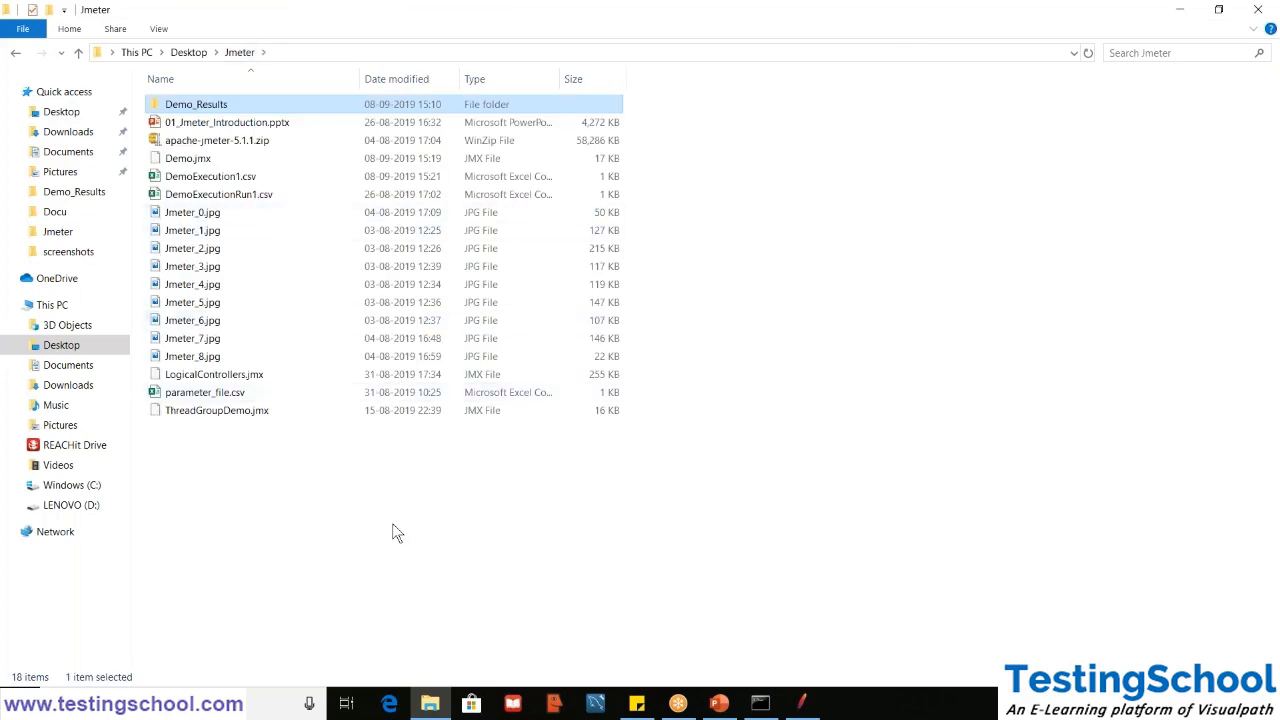
{"action": "left_click", "coordinate": [248, 180]}
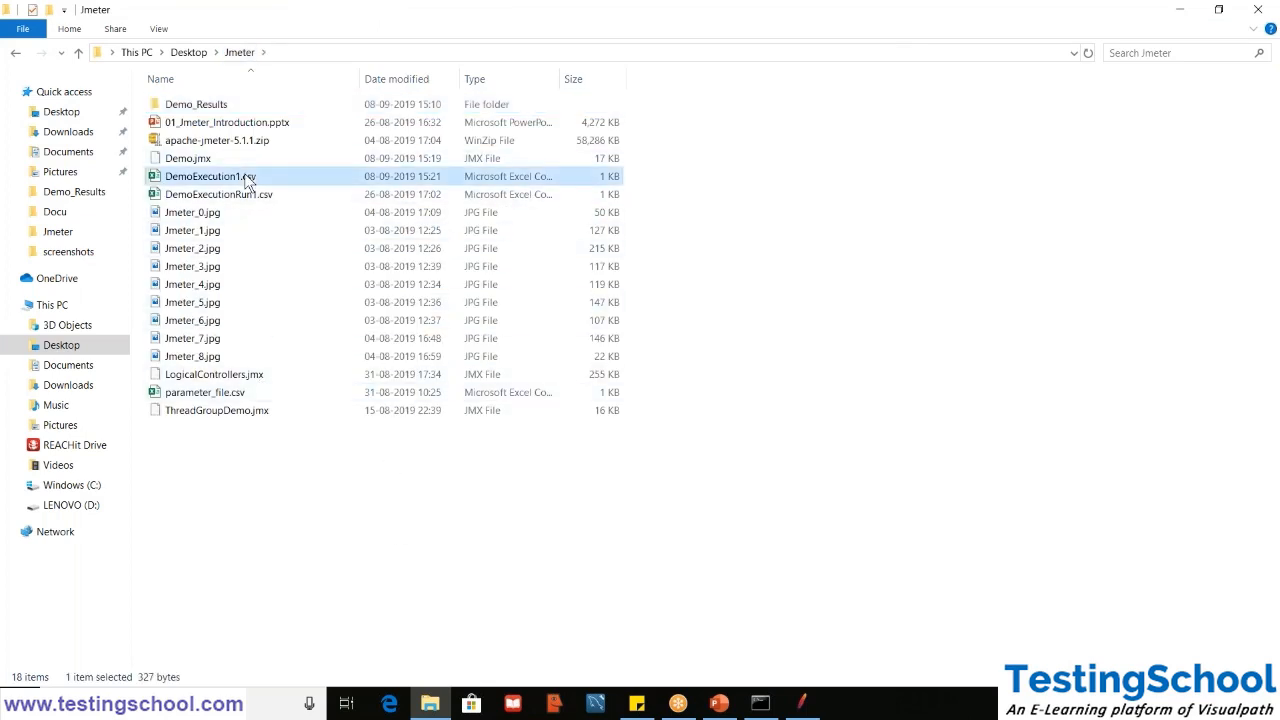
{"action": "left_click", "coordinate": [805, 706]}
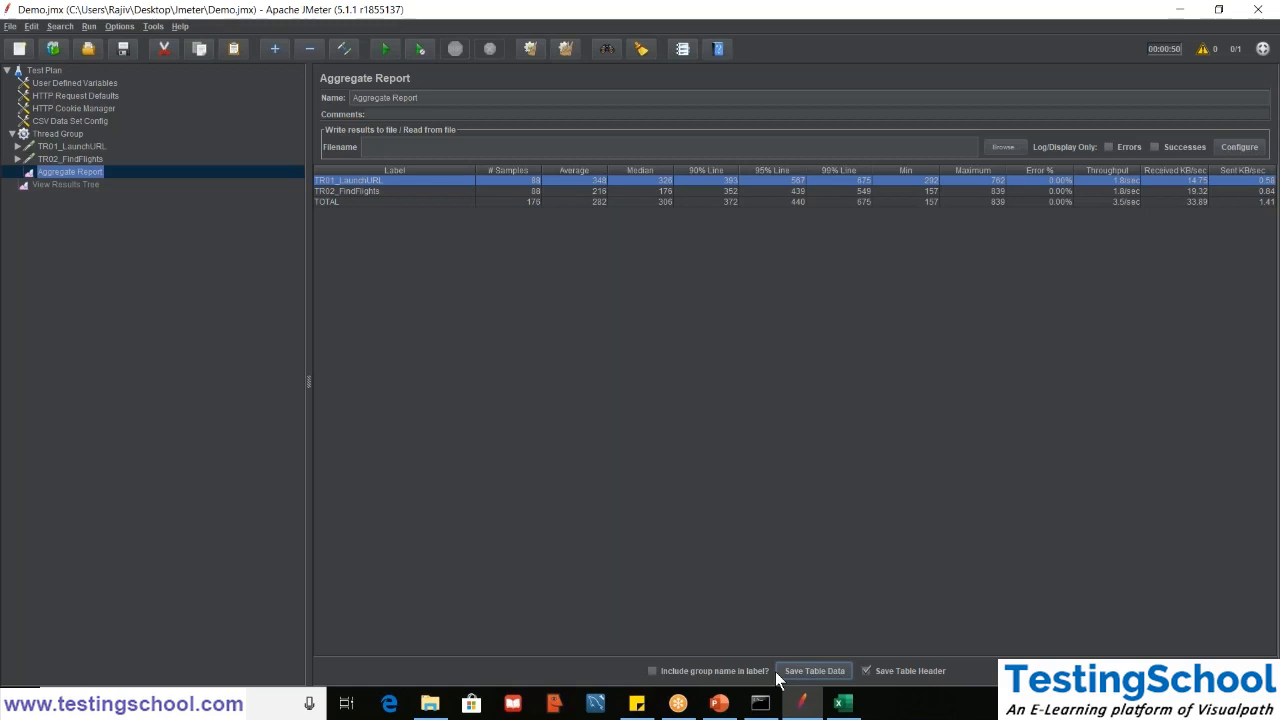
{"action": "left_click", "coordinate": [864, 714]}
- Examine the exported report data, fit the Throughput column to its contents, and close DemoExecution1.csv without saving
{"action": "double_click", "coordinate": [75, 203]}
{"action": "left_click", "coordinate": [363, 276]}
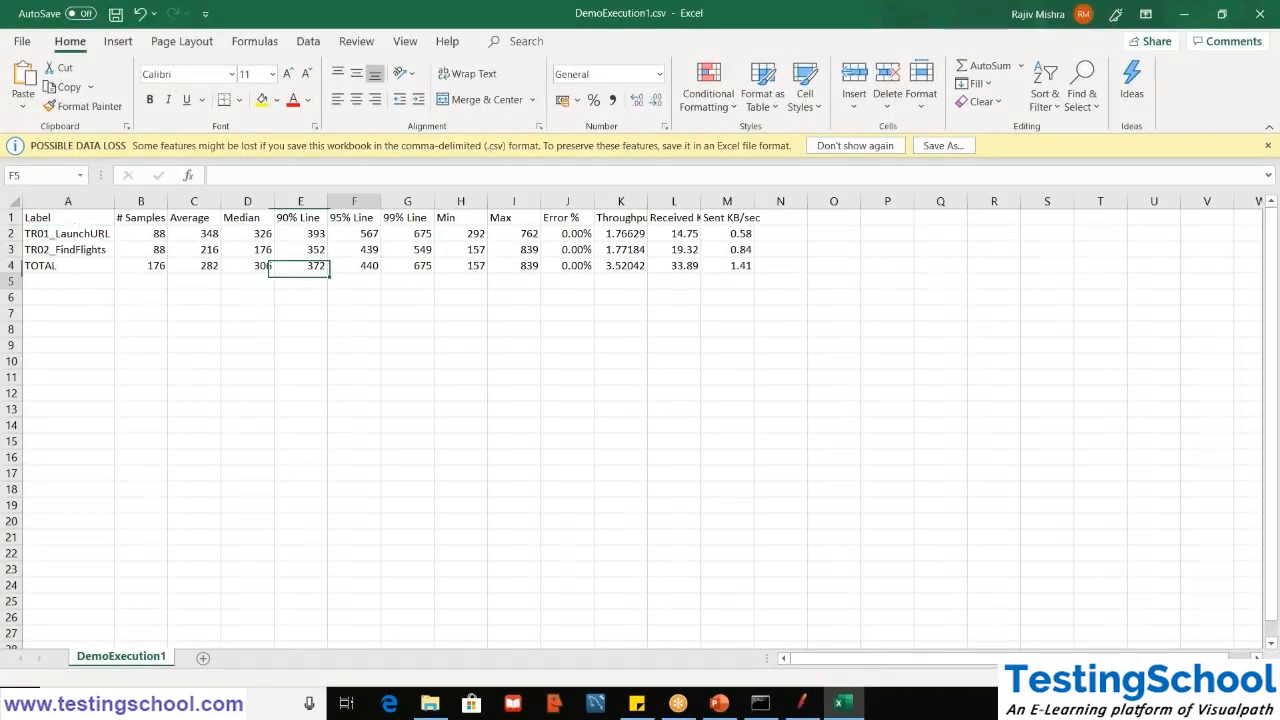
{"action": "left_click", "coordinate": [737, 265]}
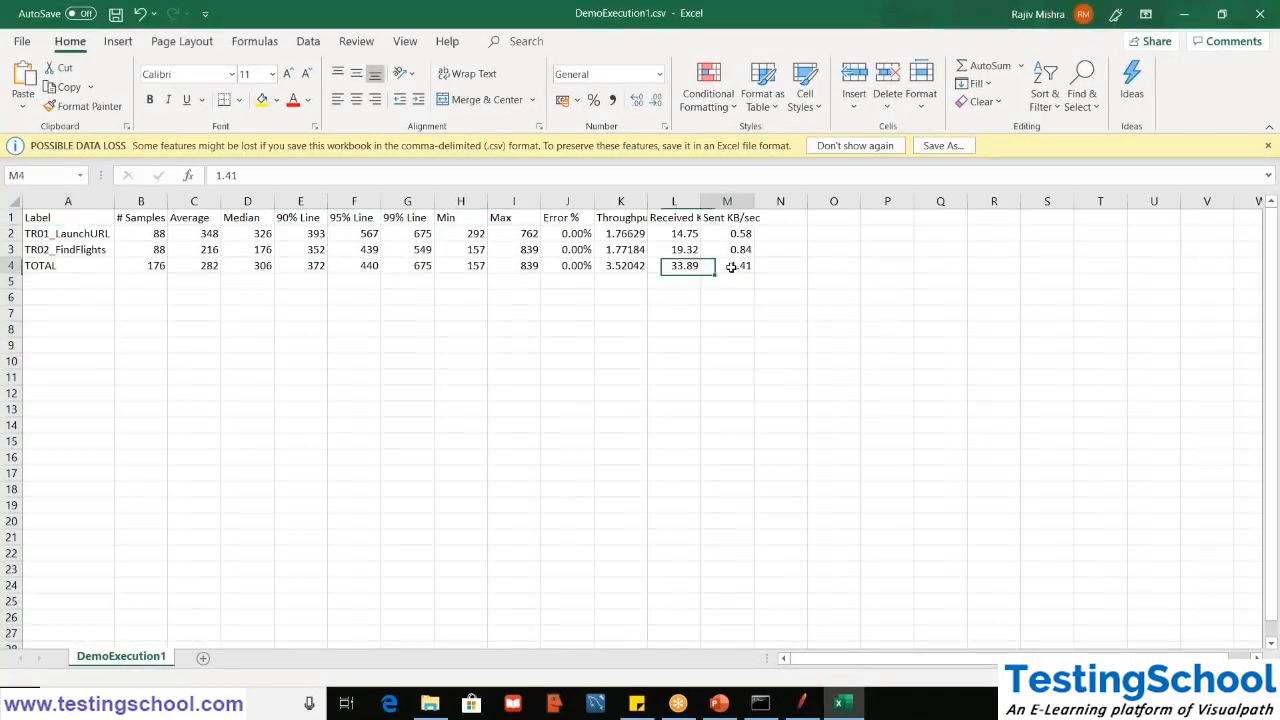
{"action": "double_click", "coordinate": [645, 201]}
{"action": "left_click", "coordinate": [625, 201]}
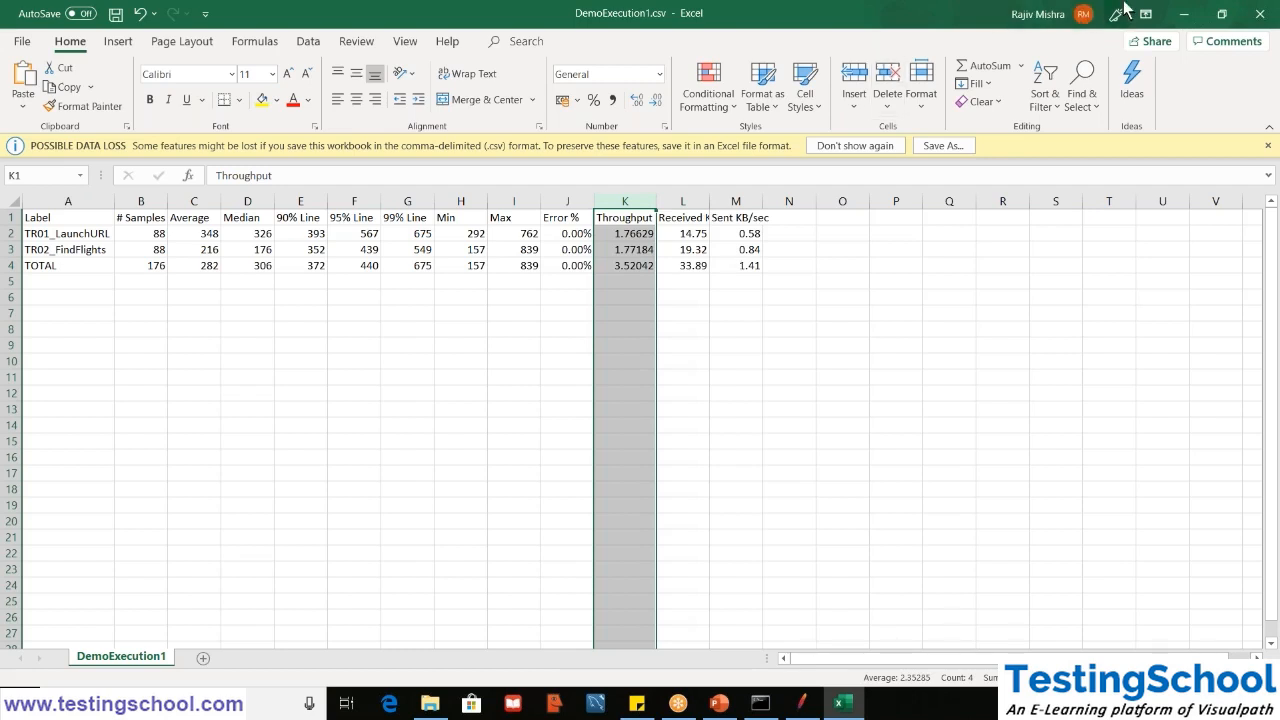
{"action": "left_click", "coordinate": [1250, 12]}
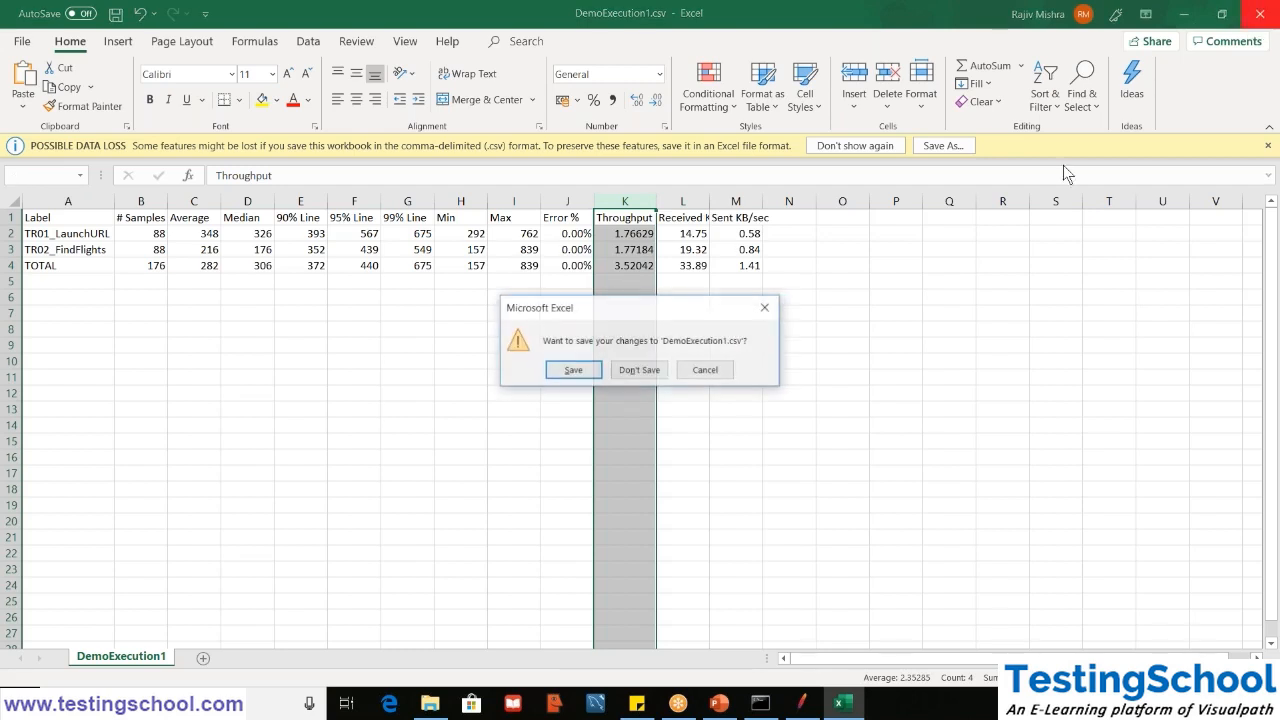
{"action": "left_click", "coordinate": [628, 373]}
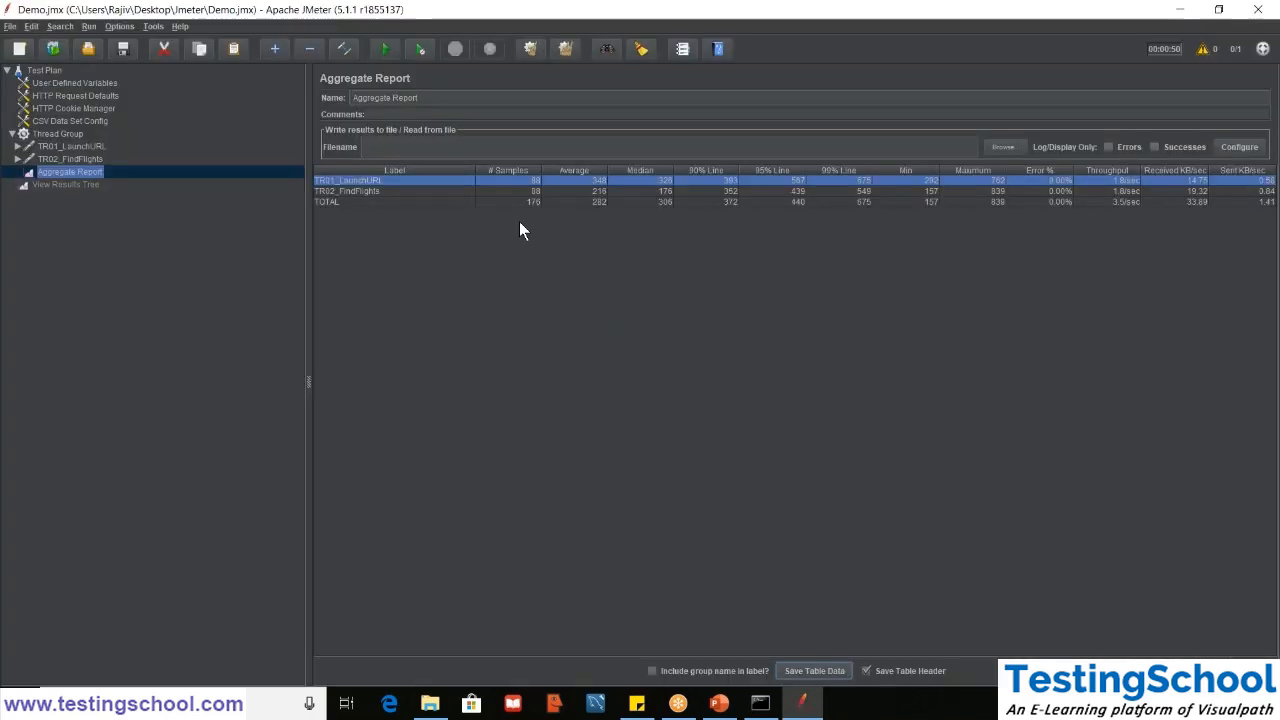
- Clear all previous test results and copy the path of the Demo_Results folder from File Explorer
{"action": "left_click", "coordinate": [427, 150]}
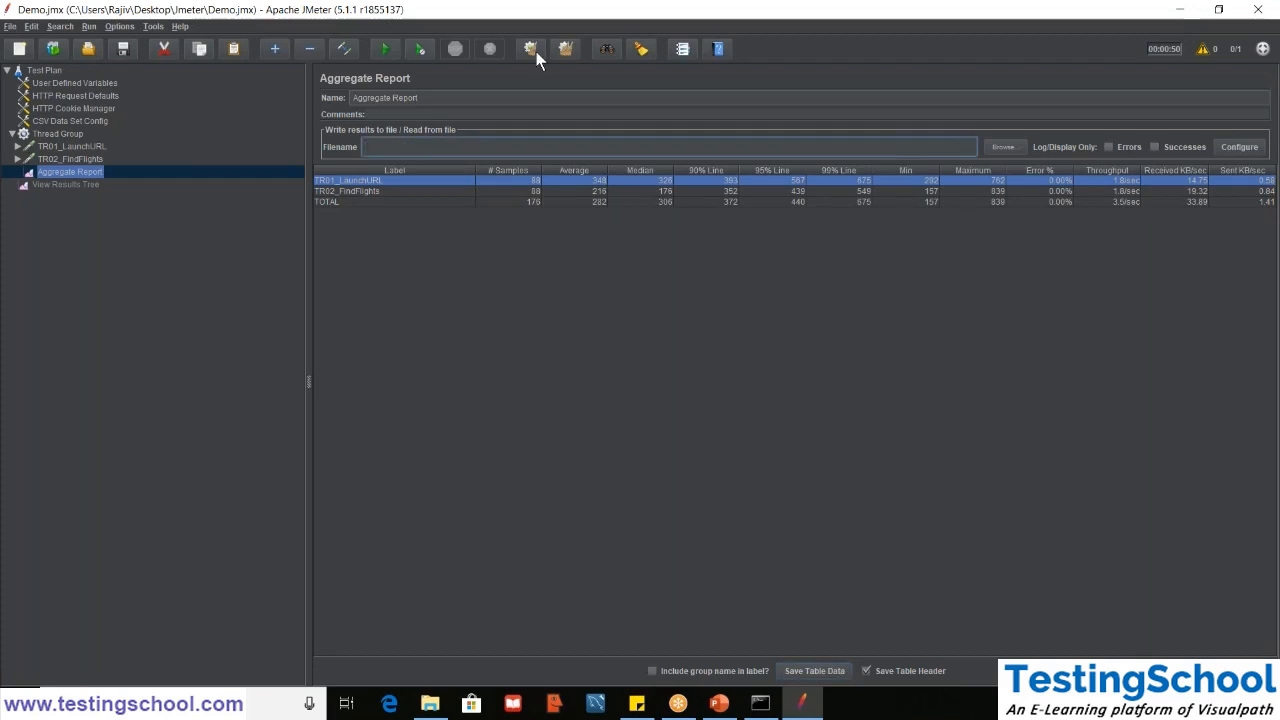
{"action": "left_click", "coordinate": [566, 48]}
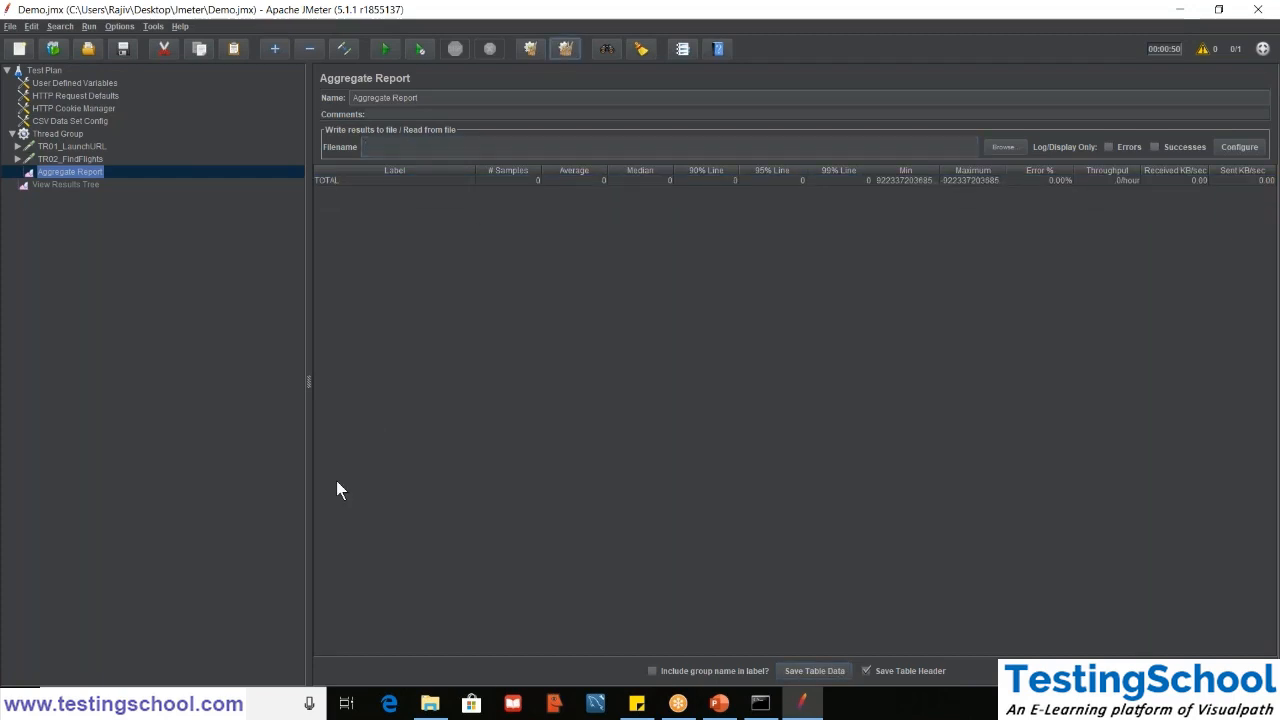
{"action": "left_click", "coordinate": [430, 703]}
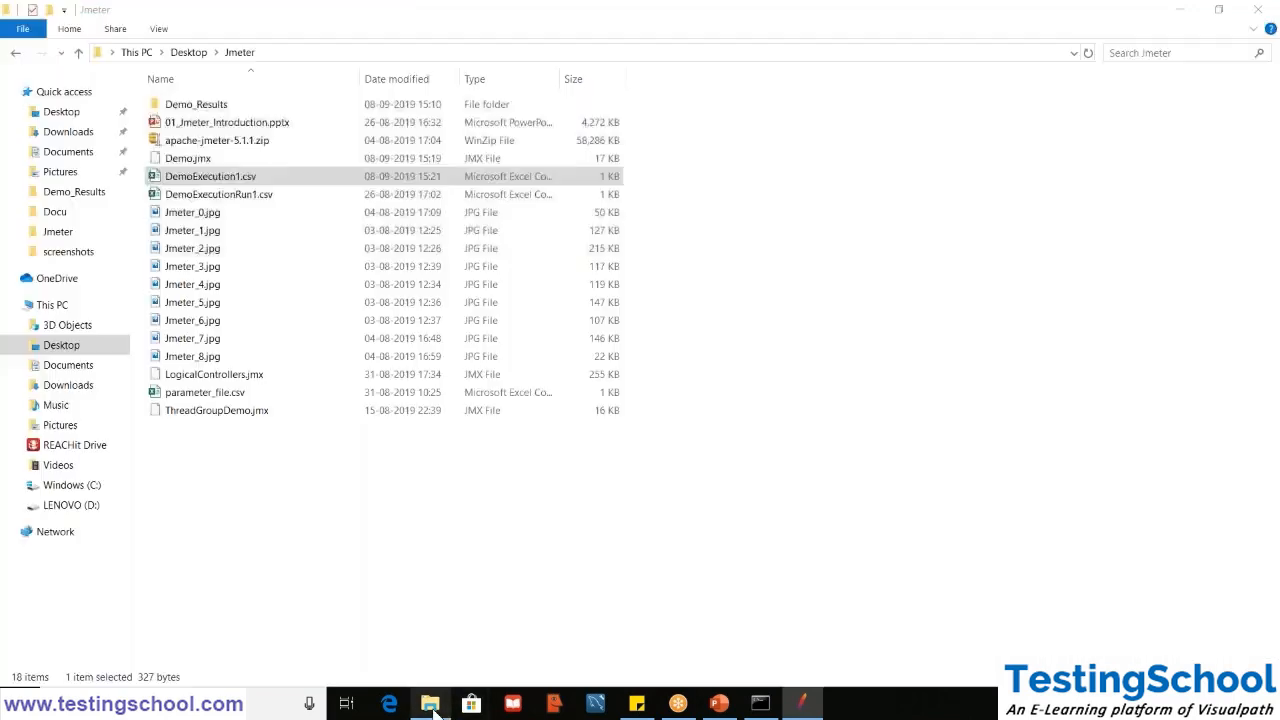
{"action": "double_click", "coordinate": [236, 105]}
{"action": "left_click", "coordinate": [355, 53]}
{"action": "key", "text": "ctrl+c"}
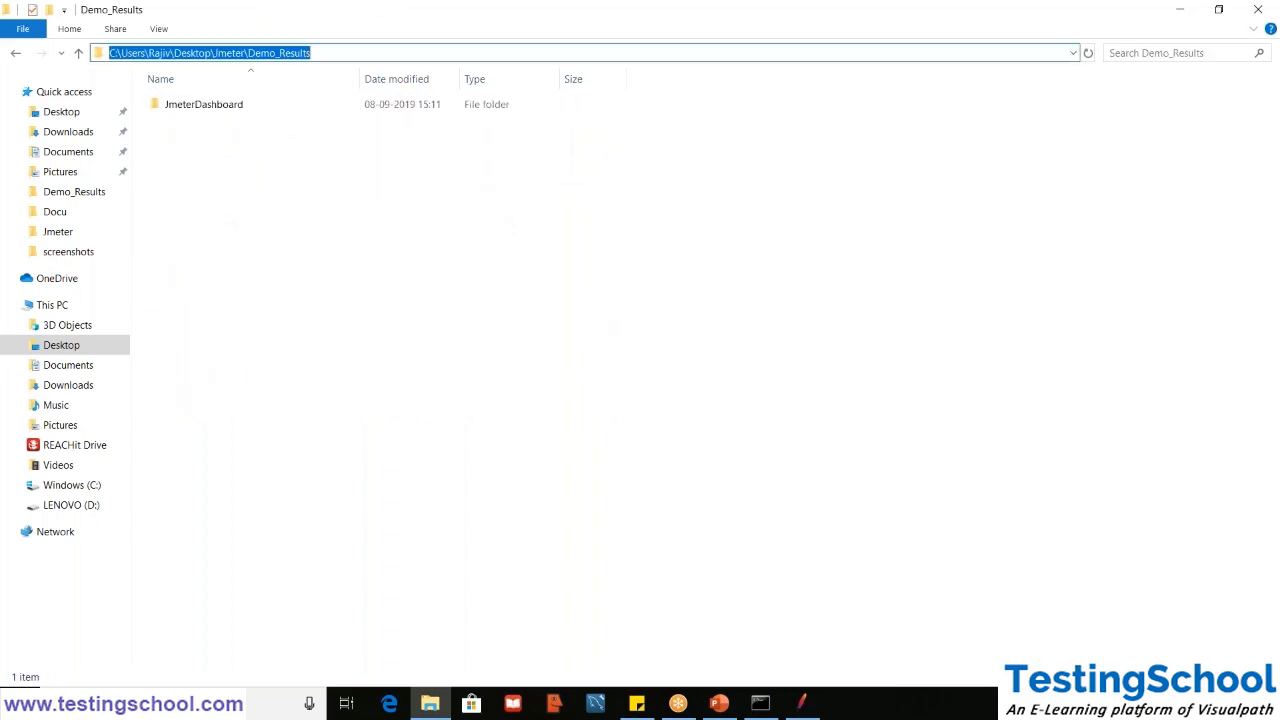
- Return to JMeter and set the Aggregate Report to write its results to DemoResult1.jtl in the Demo_Results folder
{"action": "left_click", "coordinate": [1183, 8]}
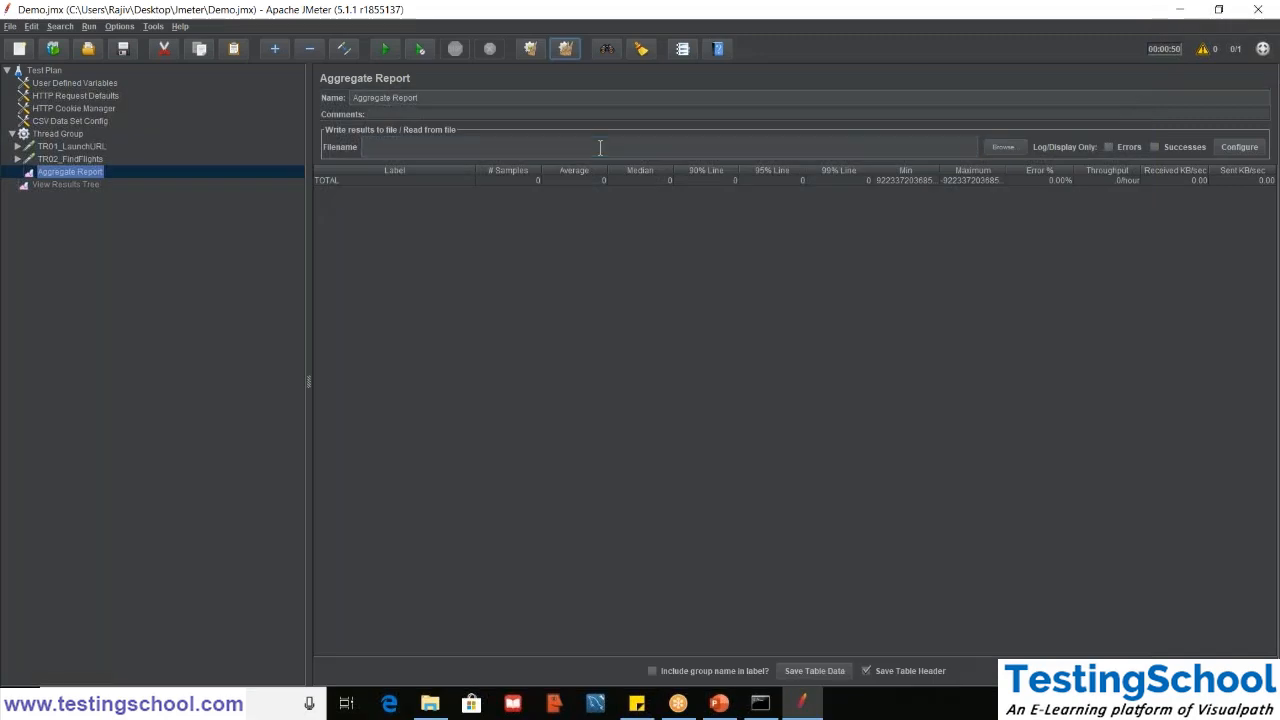
{"action": "left_click", "coordinate": [600, 147]}
{"action": "key", "text": "ctrl+v"}
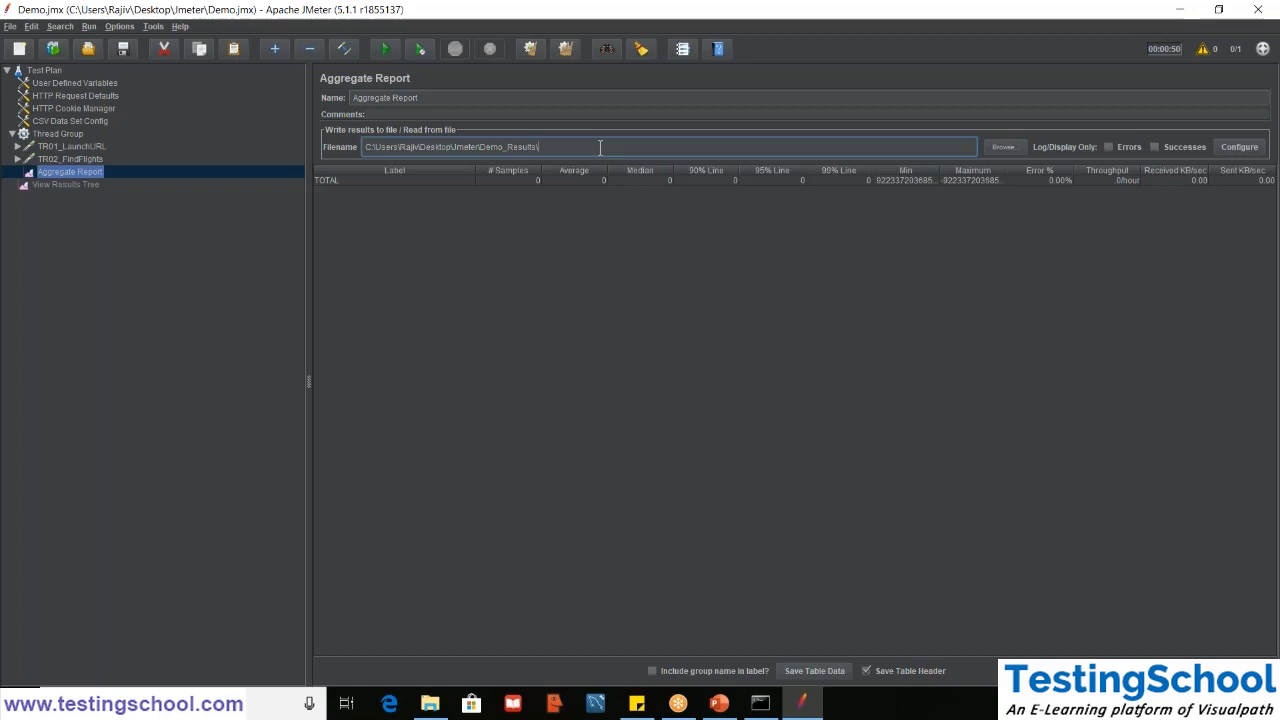
{"action": "type", "text": "DemoResult1"}
- Set the Thread Group's scheduler duration to 20 seconds
{"action": "left_click", "coordinate": [50, 133]}
{"action": "double_click", "coordinate": [434, 313]}
{"action": "type", "text": "20"}
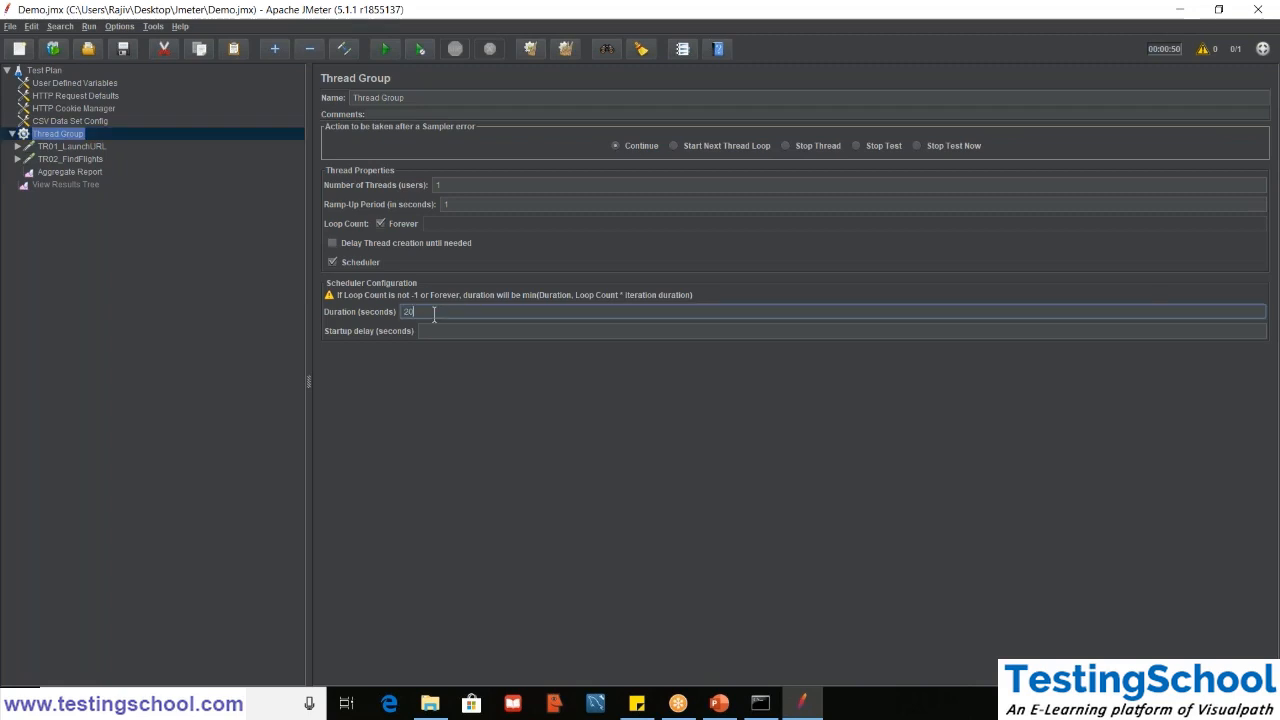
- Run the test with the Aggregate Report shown and check the sample counts of TR01_LaunchURL and TR02_FindFlights
{"action": "left_click", "coordinate": [69, 172]}
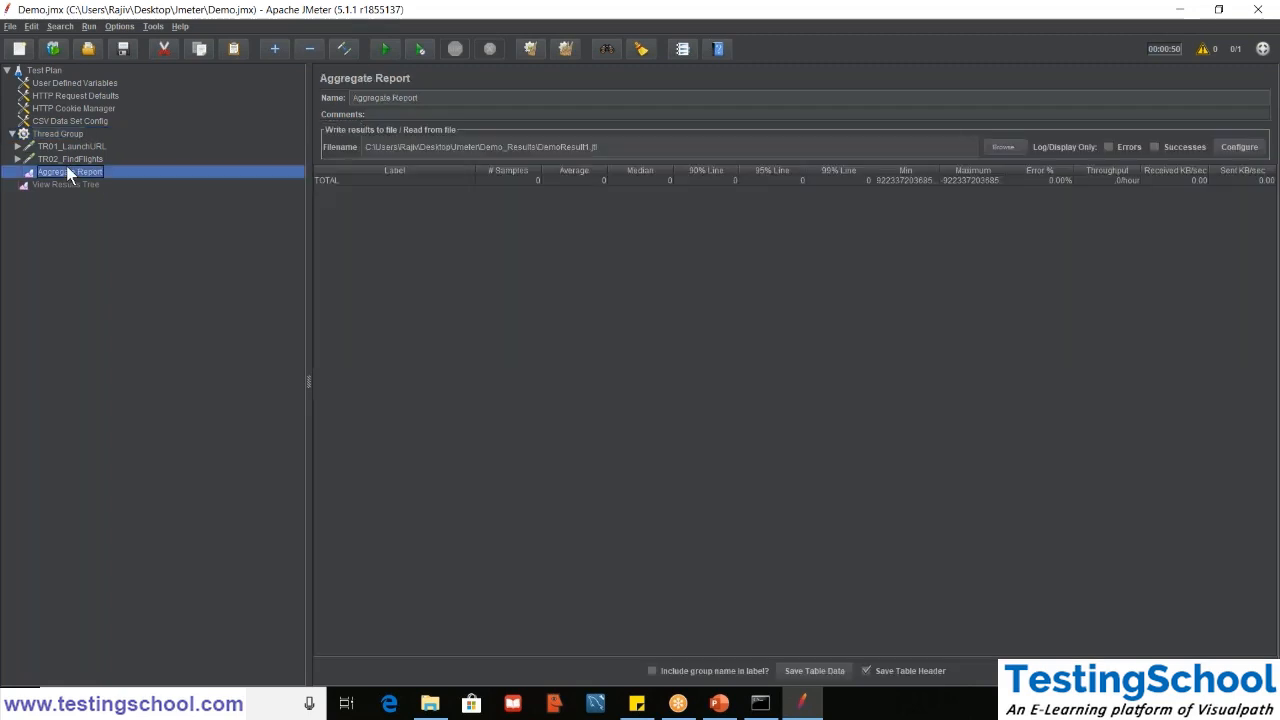
{"action": "left_click", "coordinate": [382, 52]}
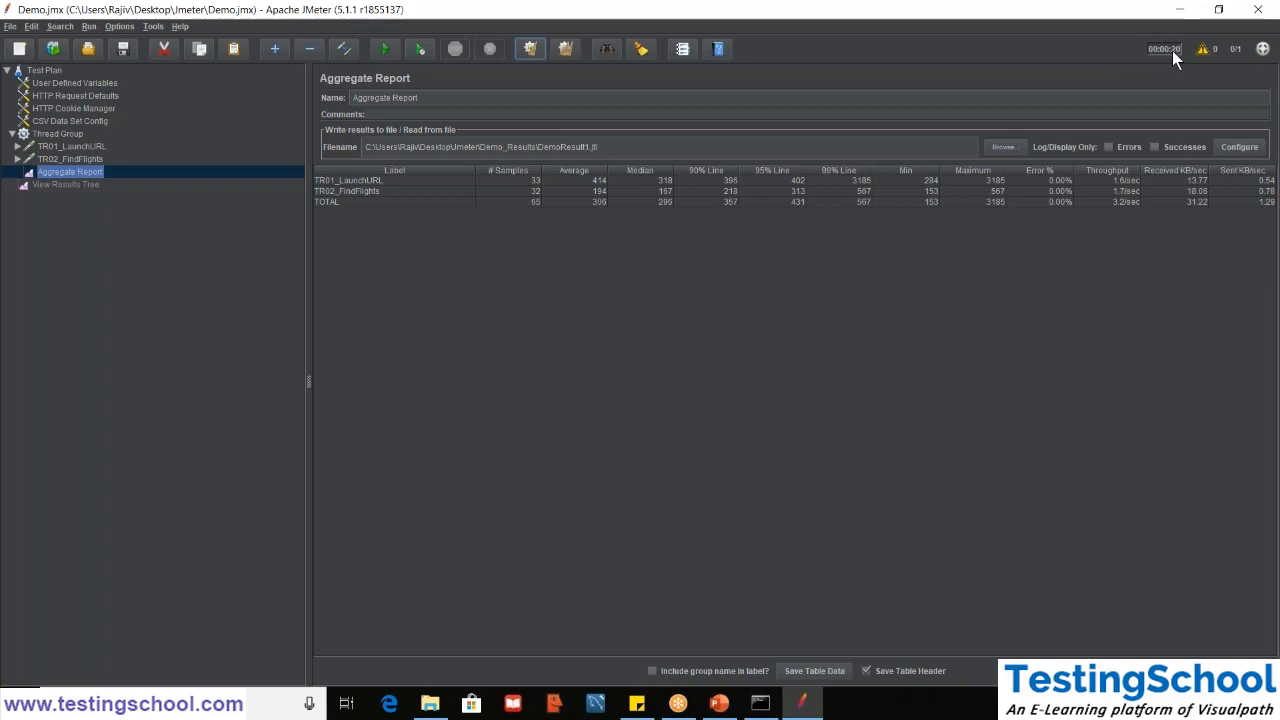
{"action": "left_click", "coordinate": [532, 184]}
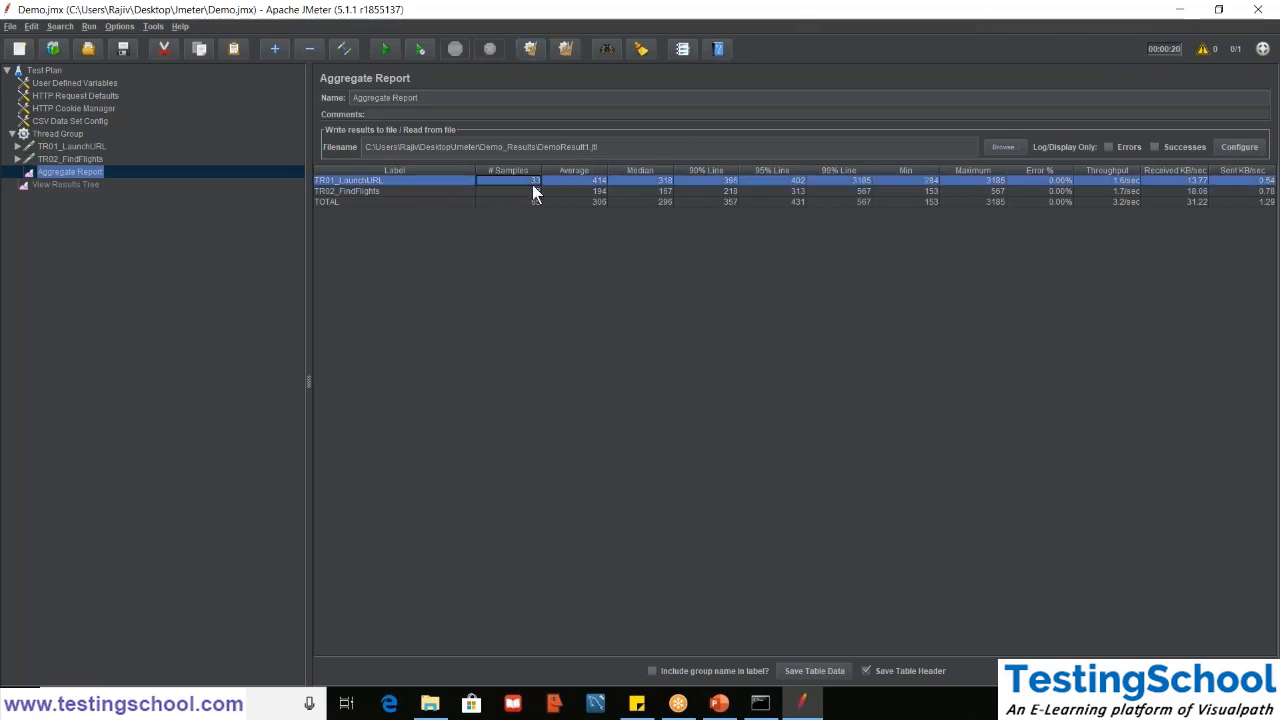
{"action": "left_click", "coordinate": [518, 194]}
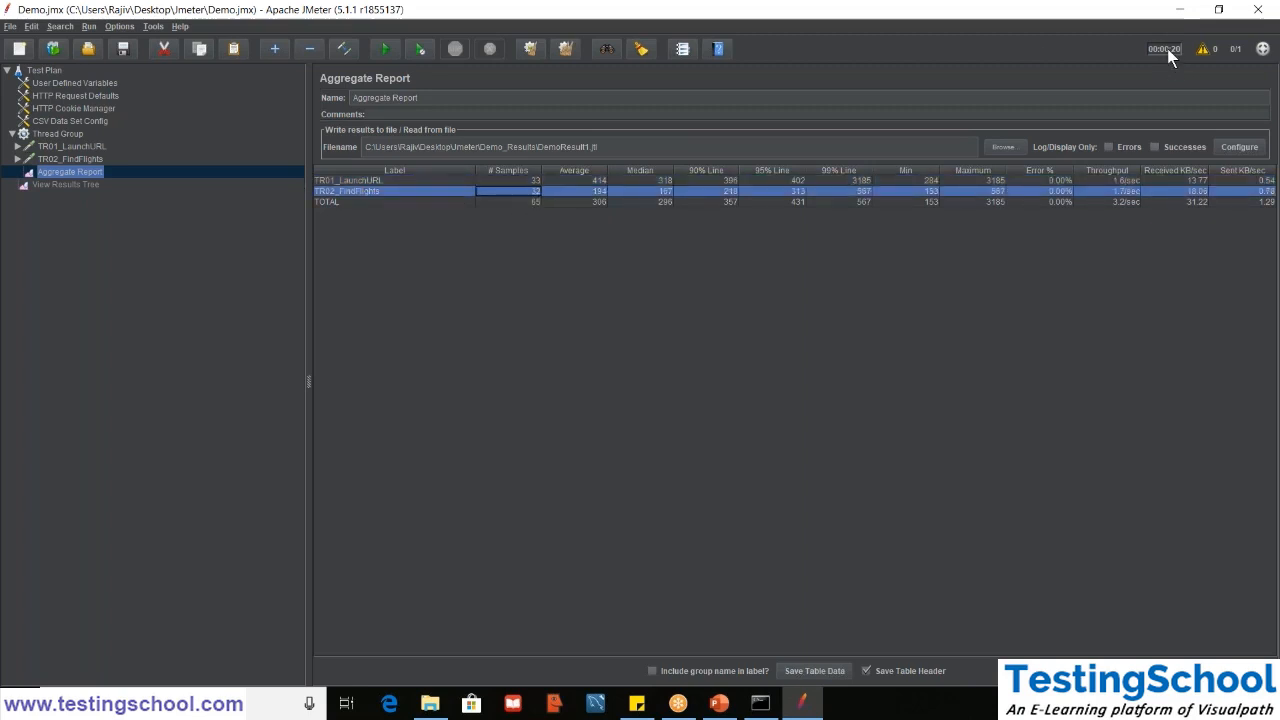
- Switch to File Explorer and open DemoResult1.jtl from Demo_Results in Notepad++, declining the update
{"action": "left_click", "coordinate": [428, 711]}
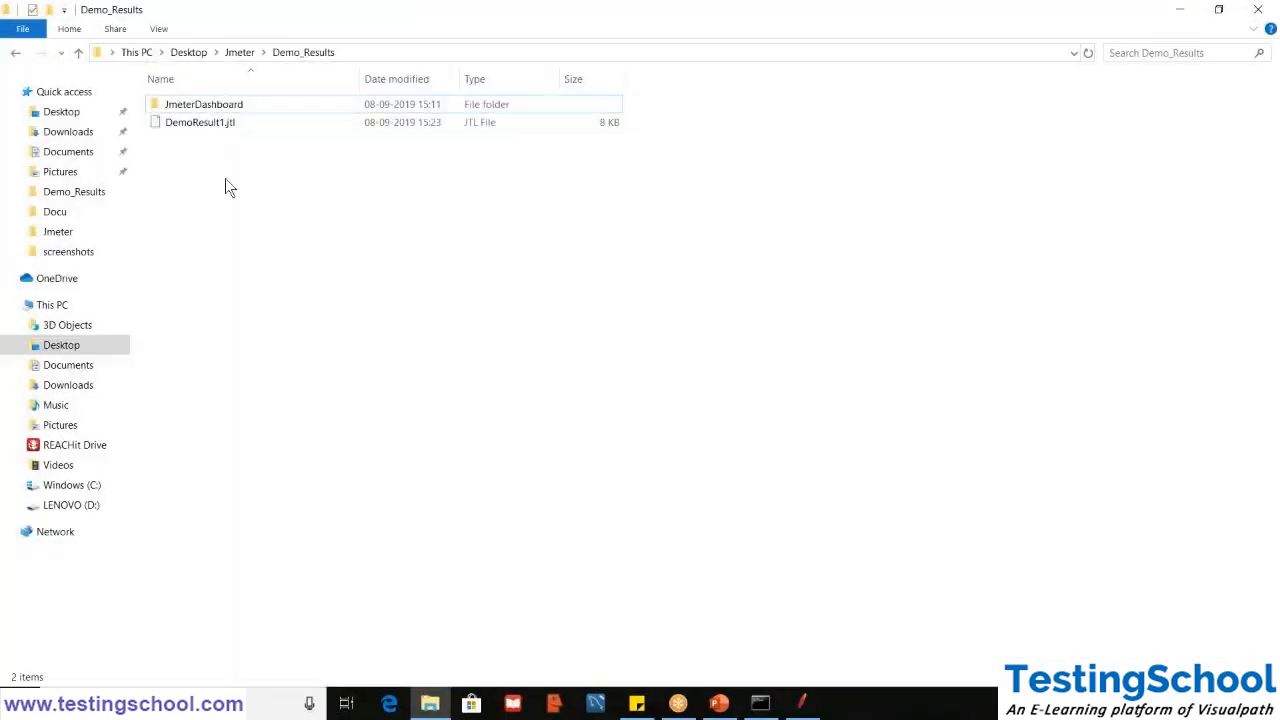
{"action": "left_click", "coordinate": [212, 130]}
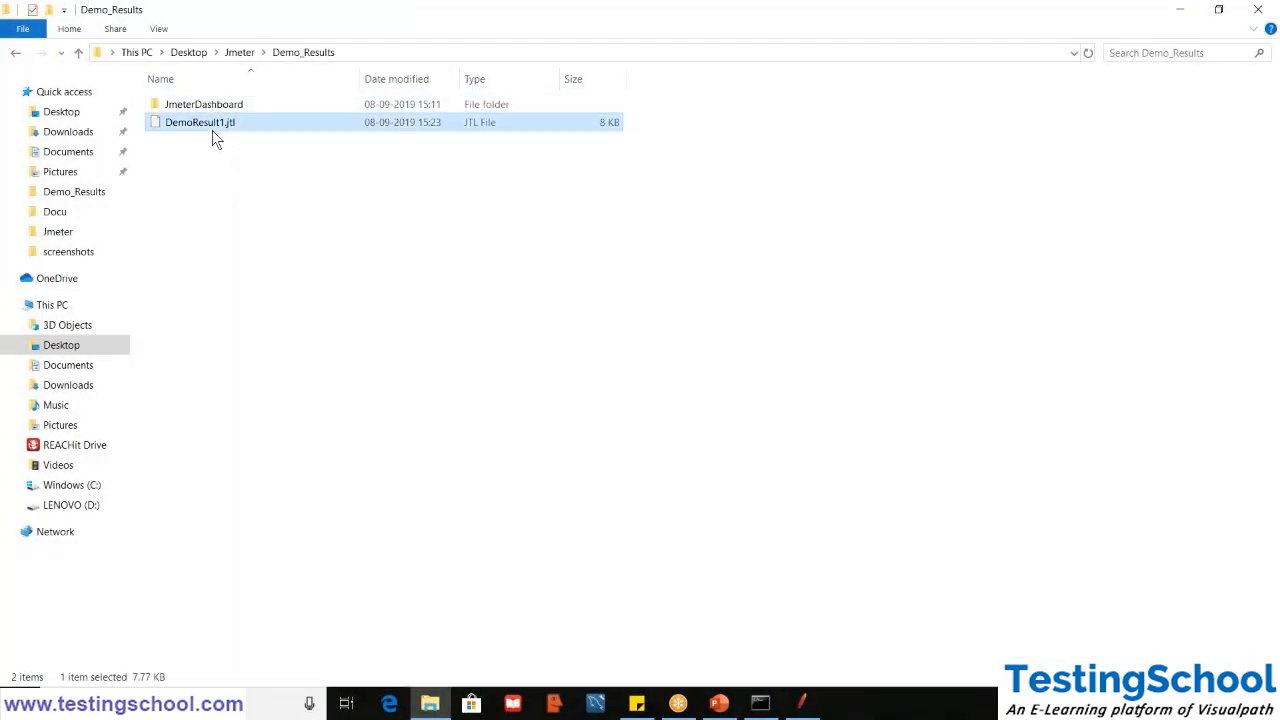
{"action": "right_click", "coordinate": [212, 130]}
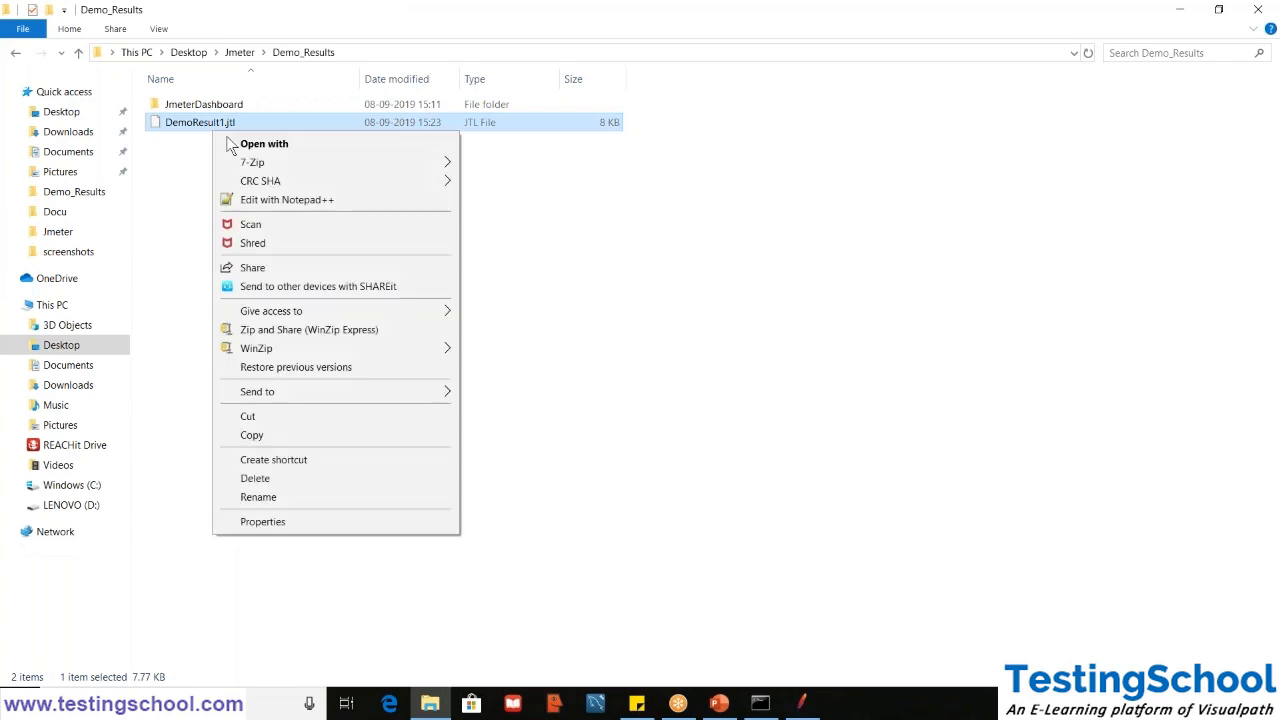
{"action": "left_click", "coordinate": [265, 203]}
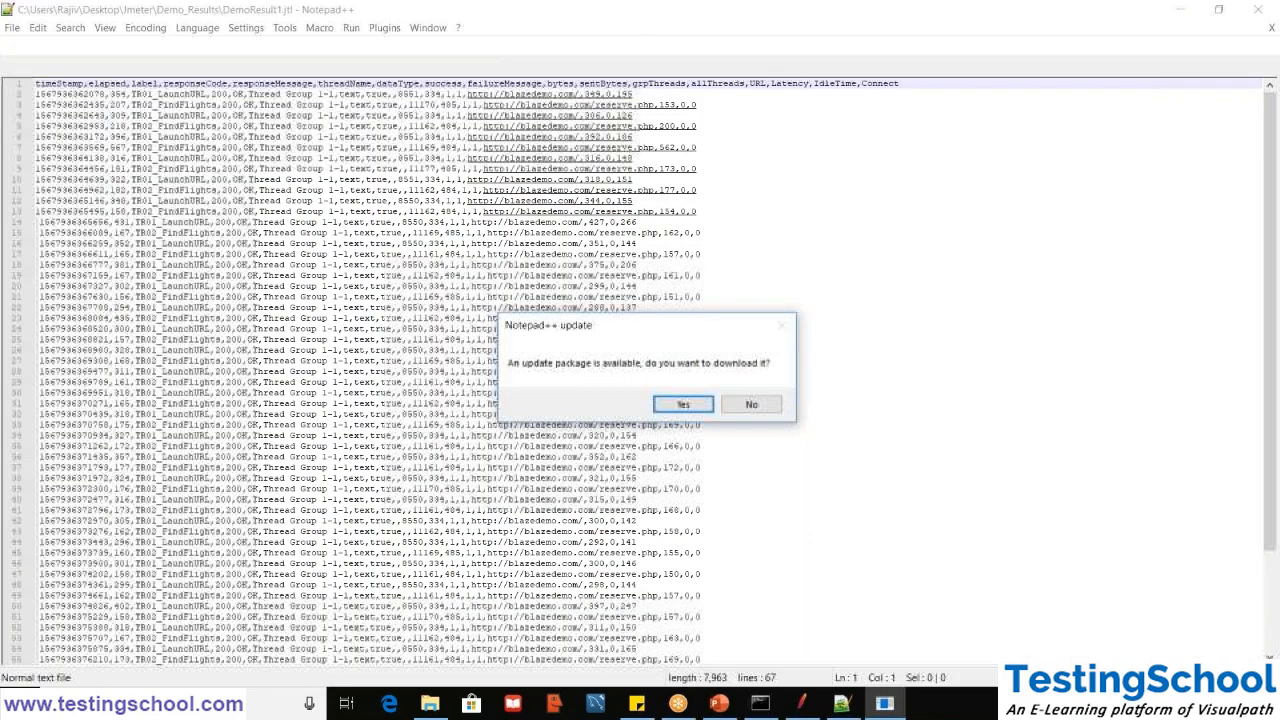
{"action": "left_click", "coordinate": [751, 404]}
- Examine the header fields and the per-request entries, including the elapsed times, in DemoResult1.jtl
{"action": "left_click", "coordinate": [870, 168]}
{"action": "key", "text": "ctrl+Home"}
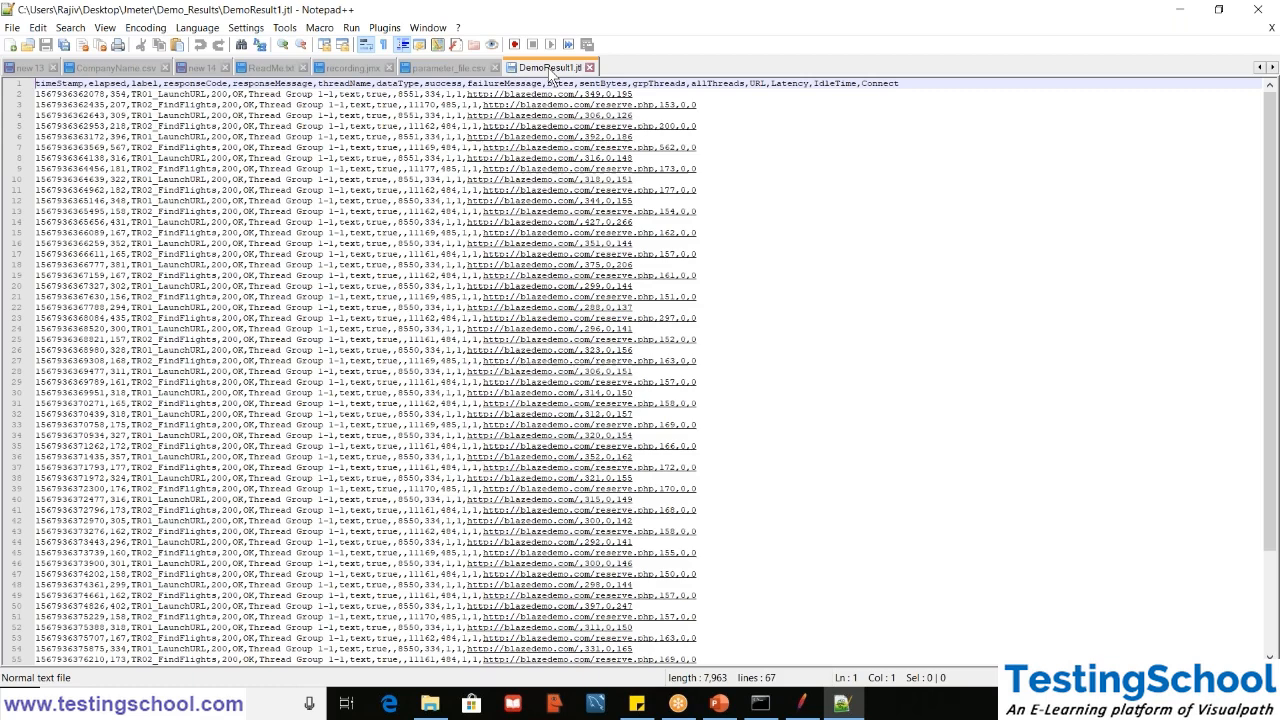
{"action": "key", "text": "ctrl+Right"}
{"action": "key", "text": "ctrl+Right"}
{"action": "key", "text": "Right"}
{"action": "key", "text": "Right"}
{"action": "key", "text": "Right"}
{"action": "key", "text": "Right"}
{"action": "key", "text": "Right"}
{"action": "key", "text": "Right"}
{"action": "key", "text": "Right"}
{"action": "key", "text": "Right"}
{"action": "key", "text": "Right"}
{"action": "key", "text": "Right"}
{"action": "key", "text": "Right"}
{"action": "key", "text": "Right"}
{"action": "key", "text": "Right"}
{"action": "key", "text": "Right"}
{"action": "key", "text": "Right"}
{"action": "key", "text": "Right"}
{"action": "key", "text": "Right"}
{"action": "key", "text": "Right"}
{"action": "key", "text": "Right"}
{"action": "key", "text": "Right"}
{"action": "key", "text": "Right"}
{"action": "left_click", "coordinate": [832, 189]}
{"action": "key", "text": "ctrl+Home"}
{"action": "double_click", "coordinate": [116, 115]}
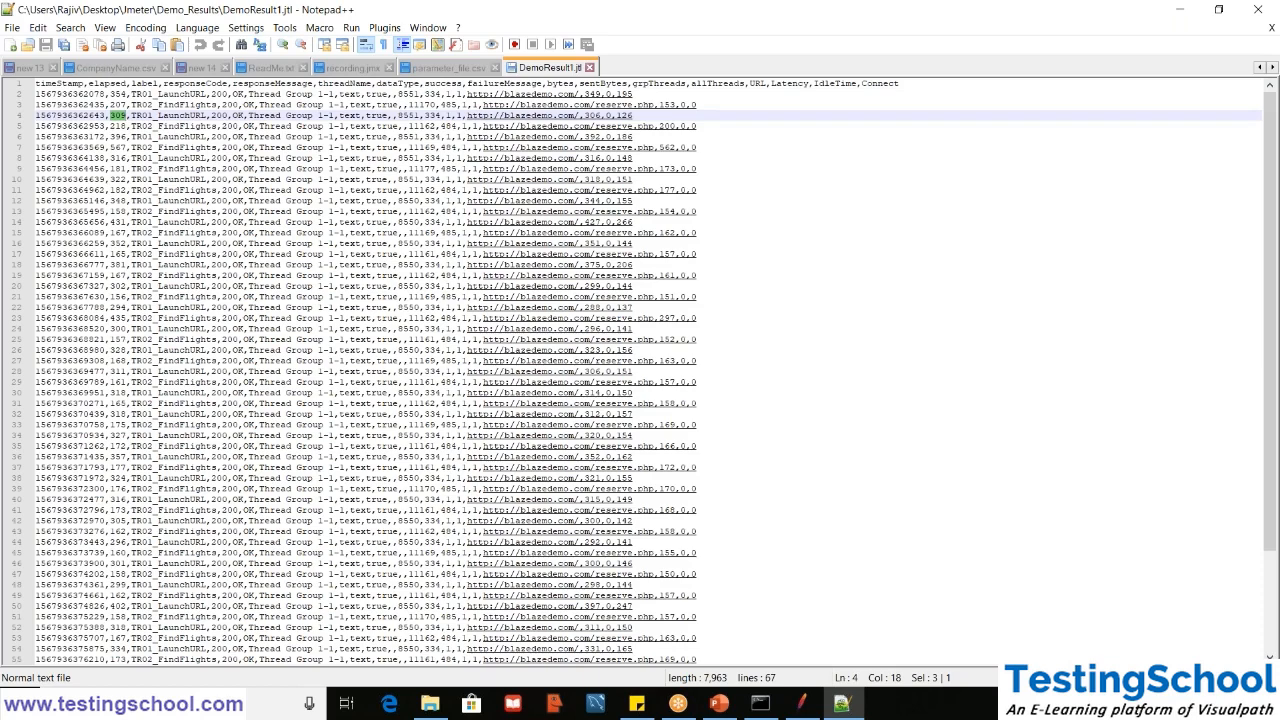
{"action": "left_click", "coordinate": [853, 274]}
{"action": "key", "text": "ctrl+a"}
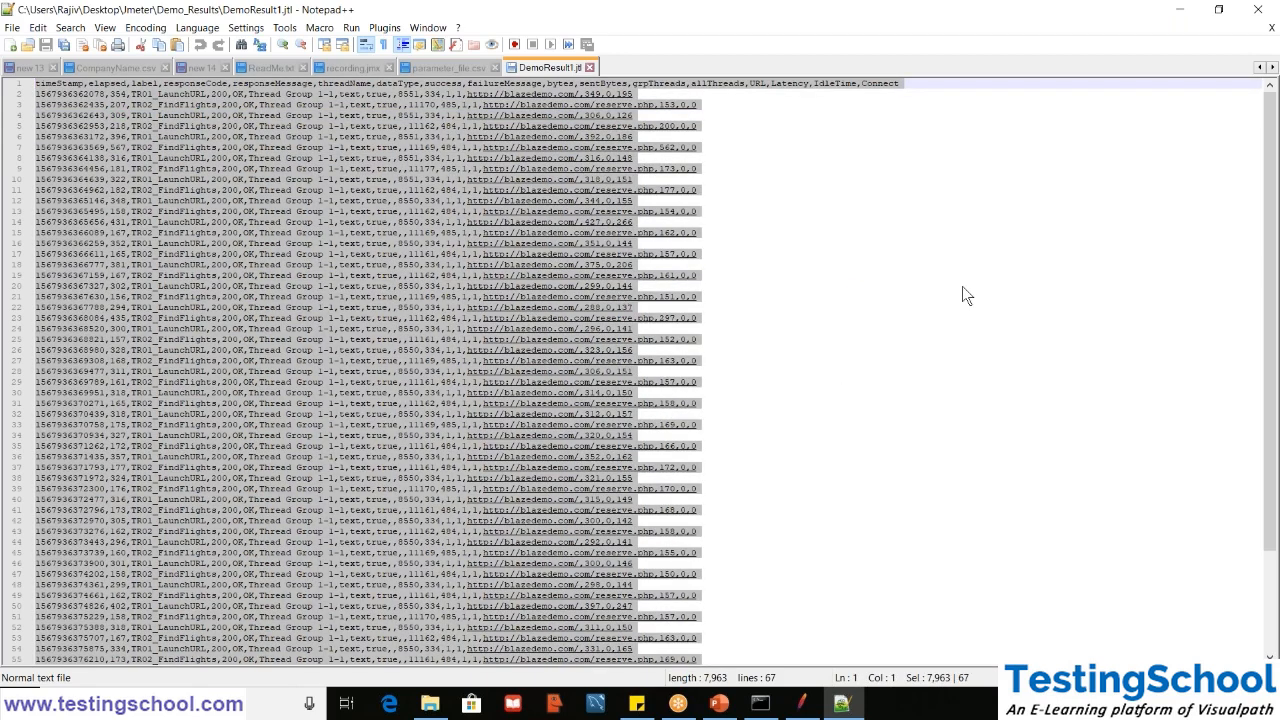
{"action": "left_click", "coordinate": [962, 286]}
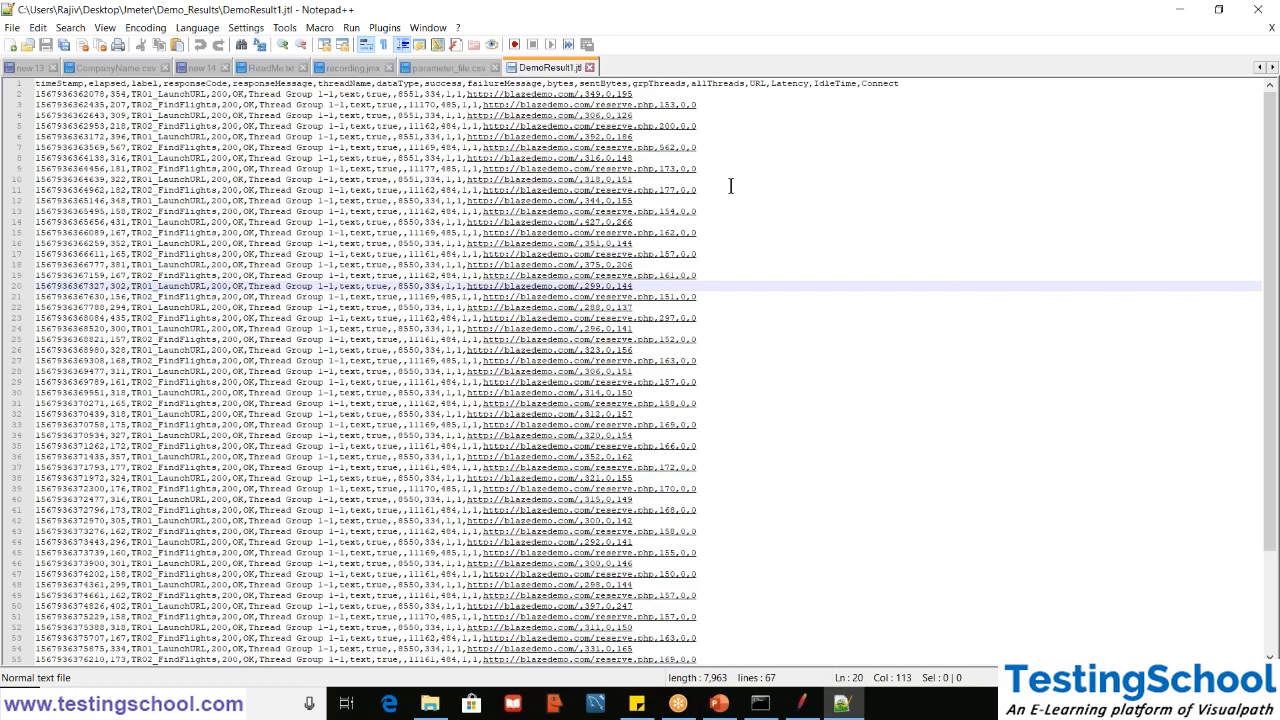
- Close DemoResult1.jtl and switch back to the Aggregate Report in JMeter
{"action": "left_click", "coordinate": [590, 67]}
{"action": "left_click", "coordinate": [1180, 14]}
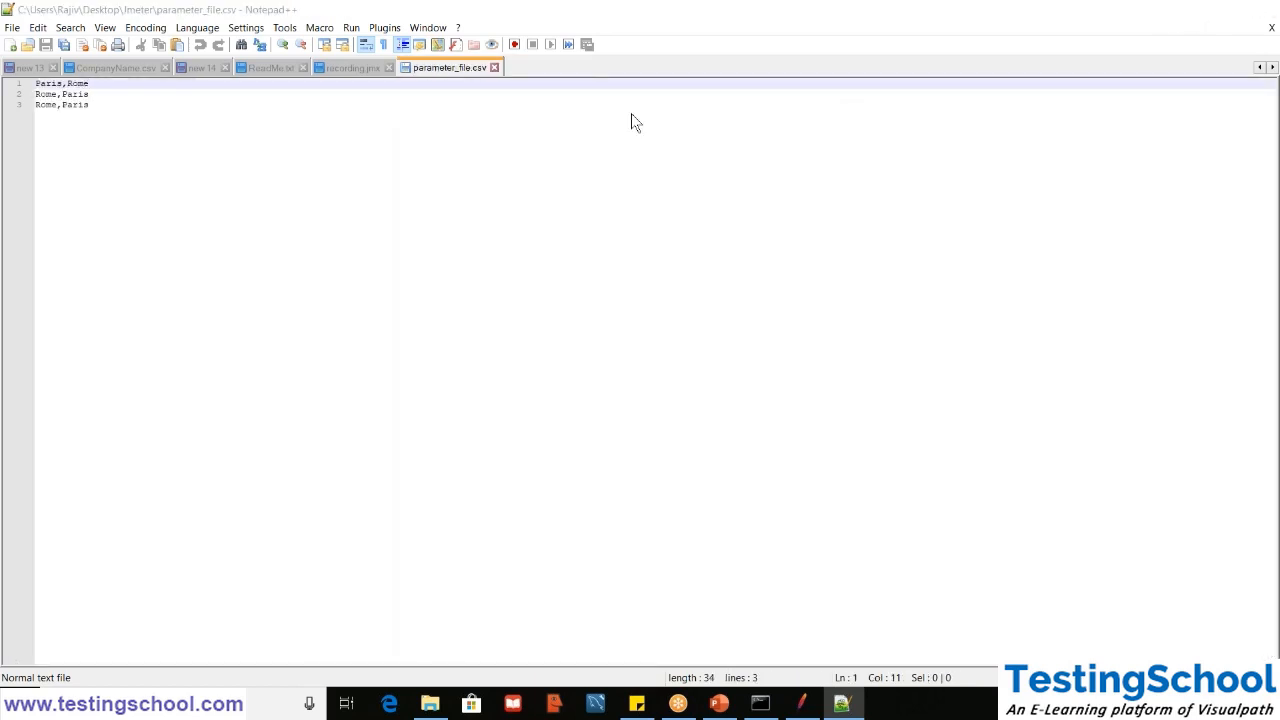
{"action": "left_click", "coordinate": [802, 703]}
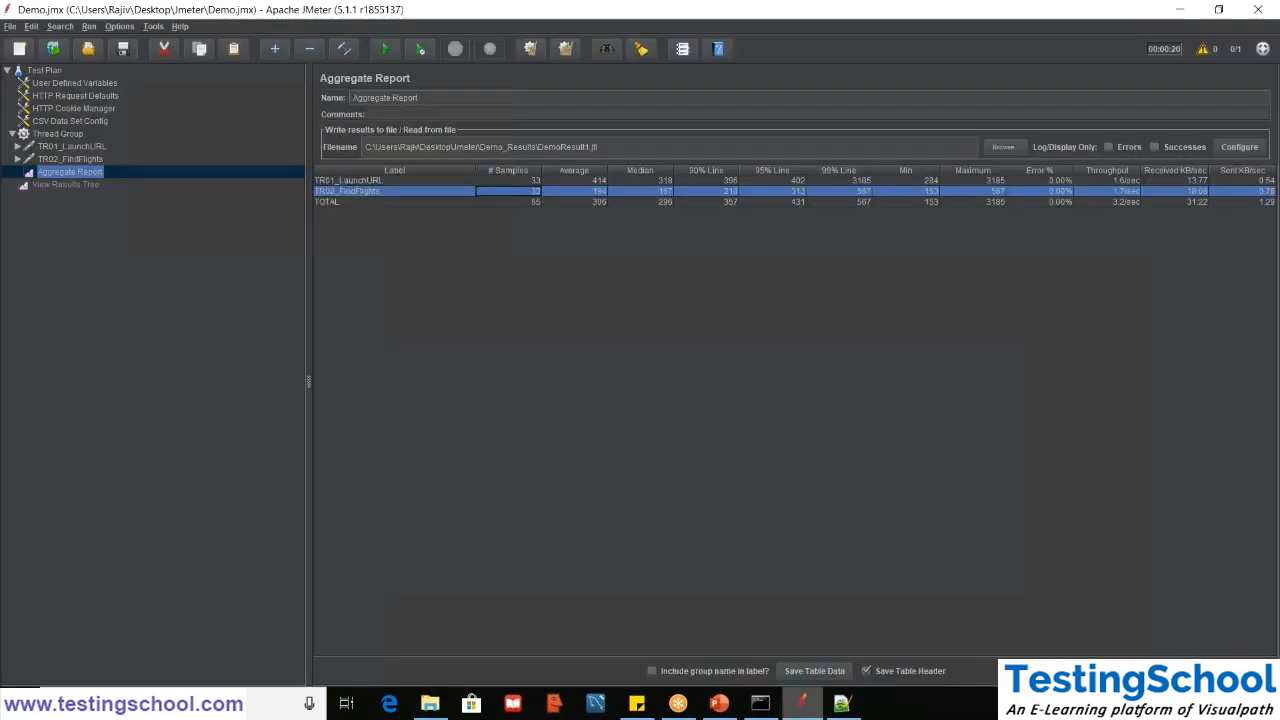
- Clear all results, change the results file to DemoResult1.csv in the Demo_Results folder, and run the test again
{"action": "left_click", "coordinate": [640, 152]}
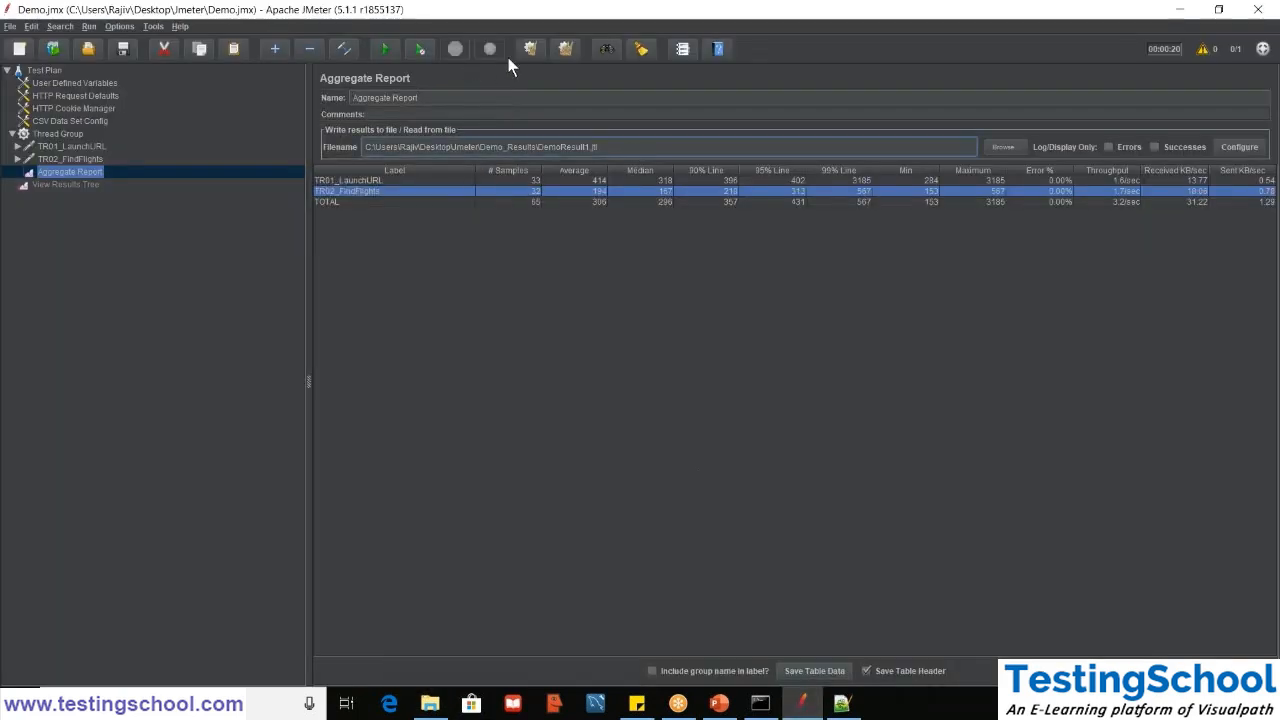
{"action": "left_click", "coordinate": [567, 47]}
{"action": "left_click", "coordinate": [607, 143]}
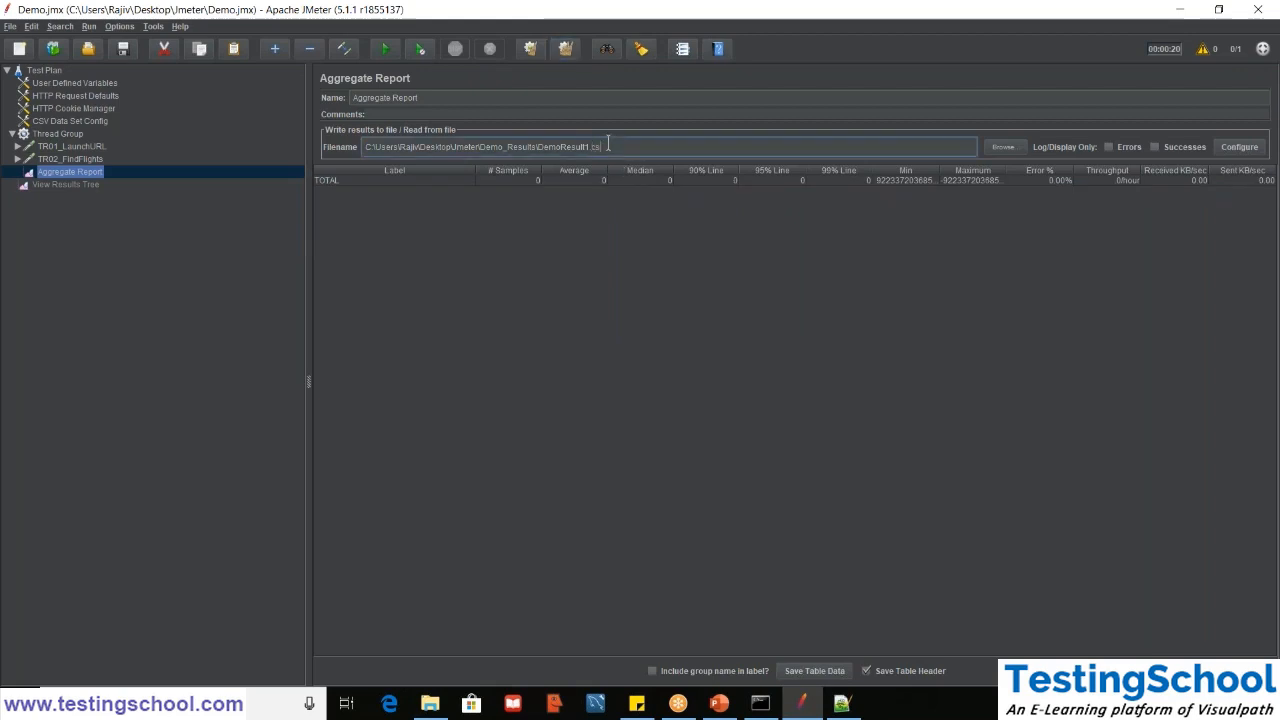
{"action": "left_click", "coordinate": [384, 49]}
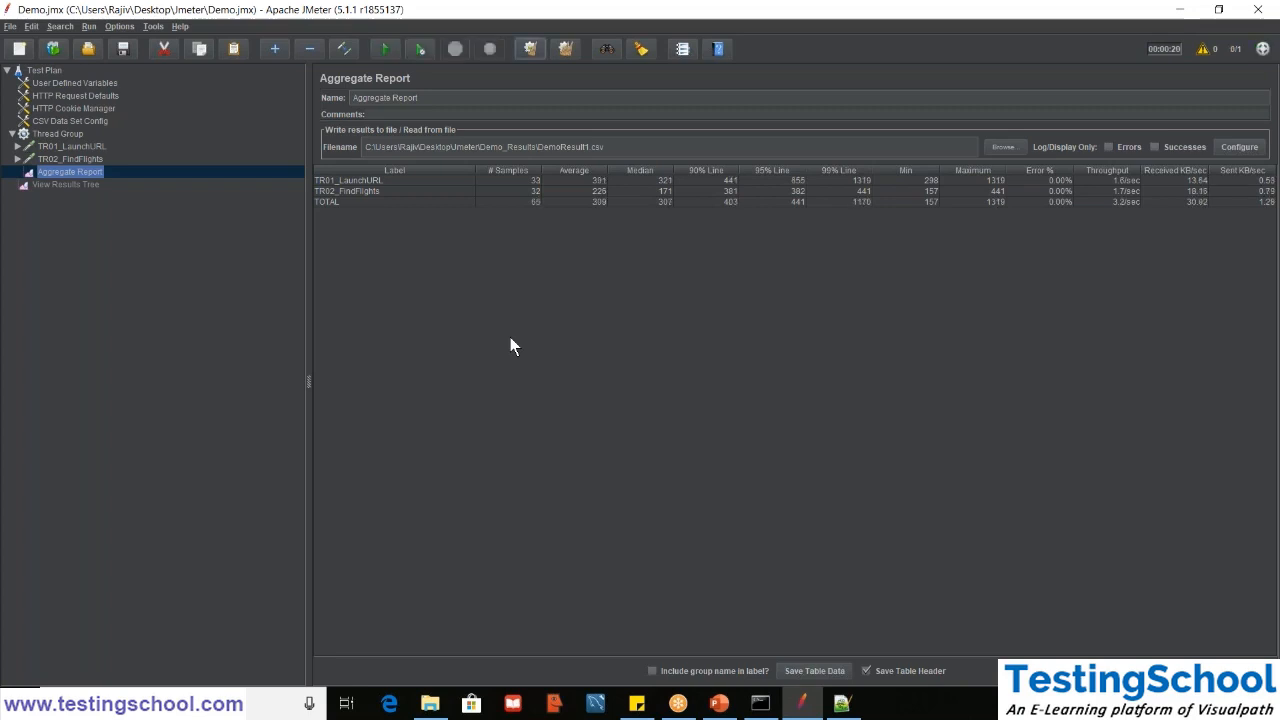
- Switch to File Explorer, open DemoResult1.csv from Demo_Results in Excel, and dismiss the data loss warning
{"action": "left_click", "coordinate": [430, 703]}
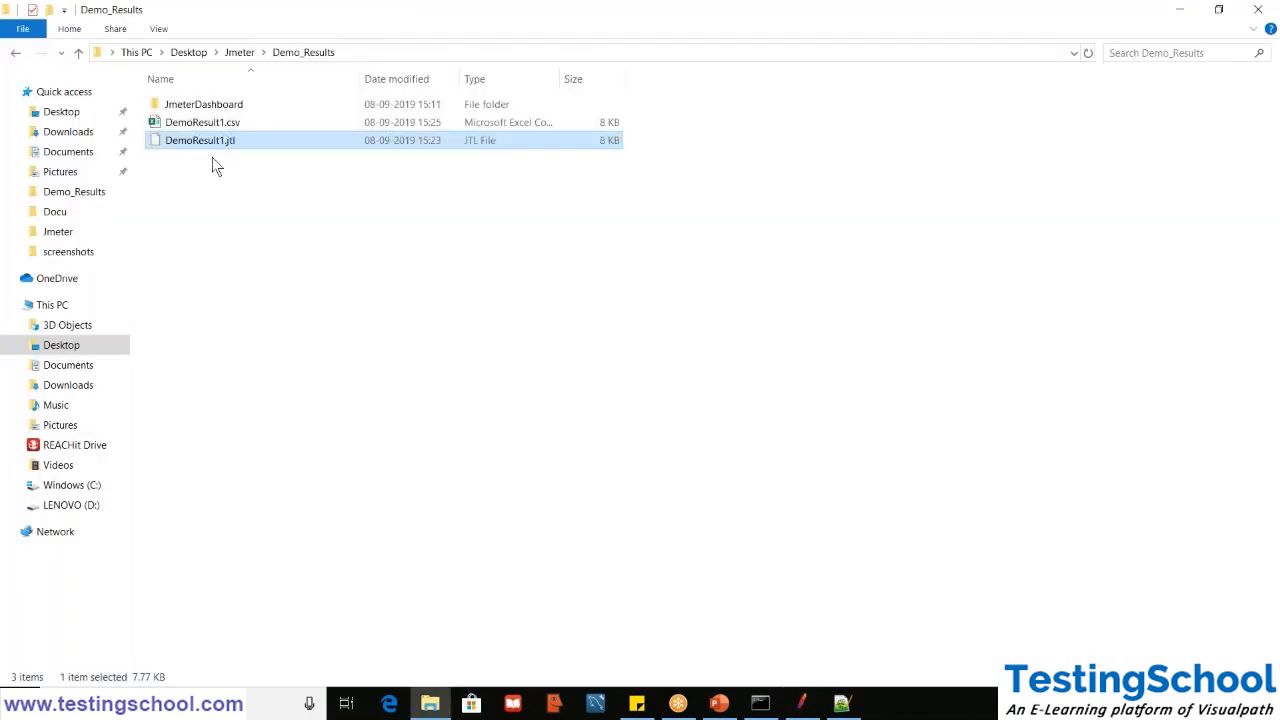
{"action": "left_click", "coordinate": [203, 128]}
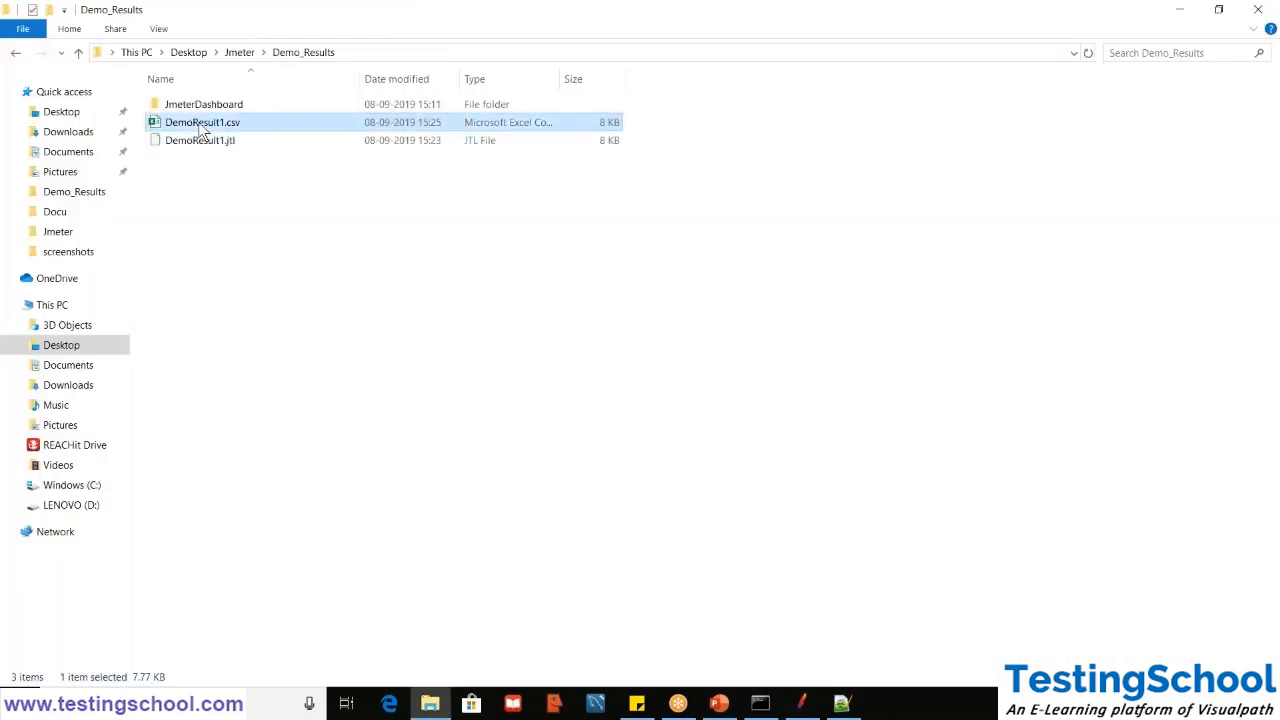
{"action": "double_click", "coordinate": [203, 128]}
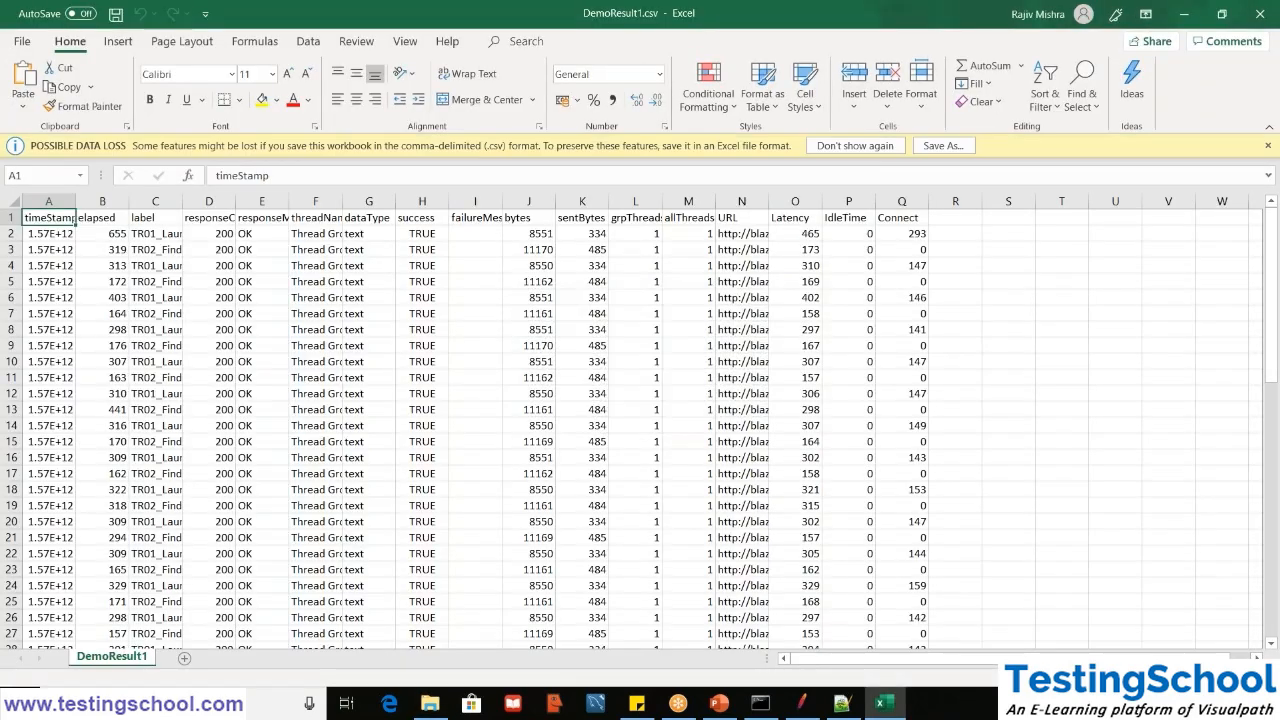
{"action": "left_click", "coordinate": [868, 146]}
- Fit the timeStamp column to its contents and widen the label column to show the full transaction names
{"action": "double_click", "coordinate": [75, 177]}
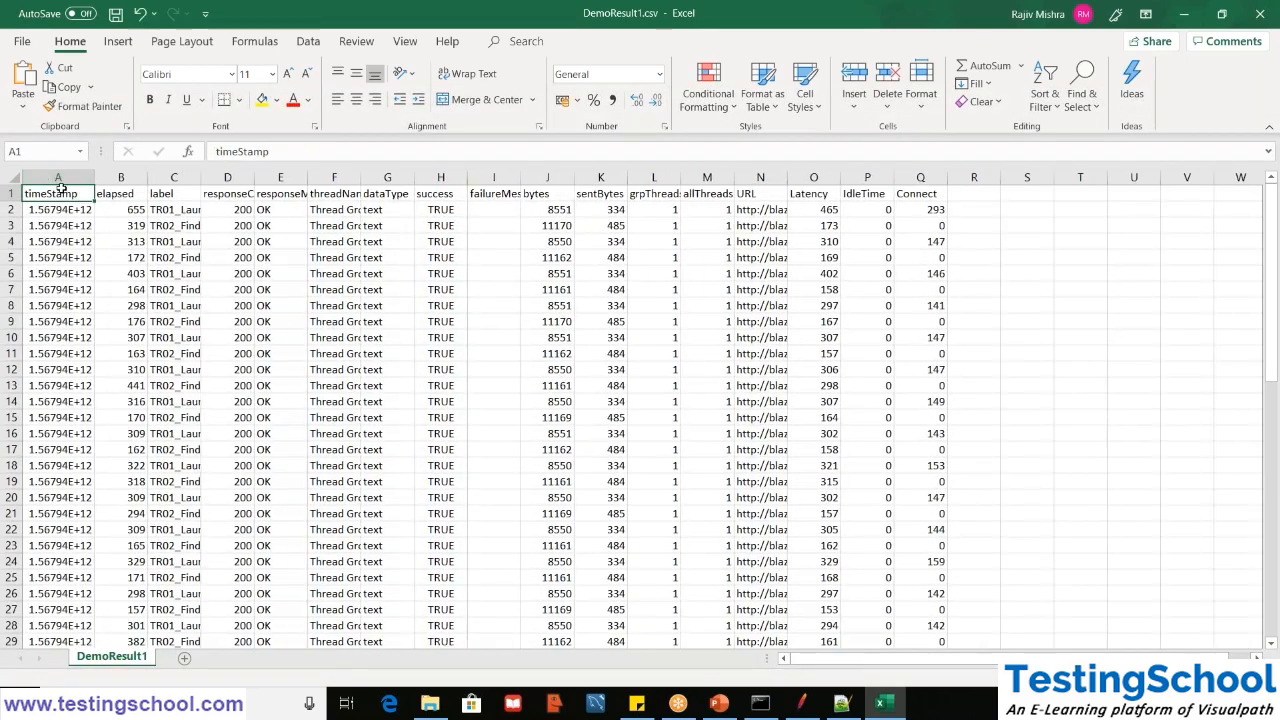
{"action": "key", "text": "Down"}
{"action": "key", "text": "Down"}
{"action": "key", "text": "Up"}
{"action": "key", "text": "Up"}
{"action": "key", "text": "ctrl+Right"}
{"action": "key", "text": "ctrl+Left"}
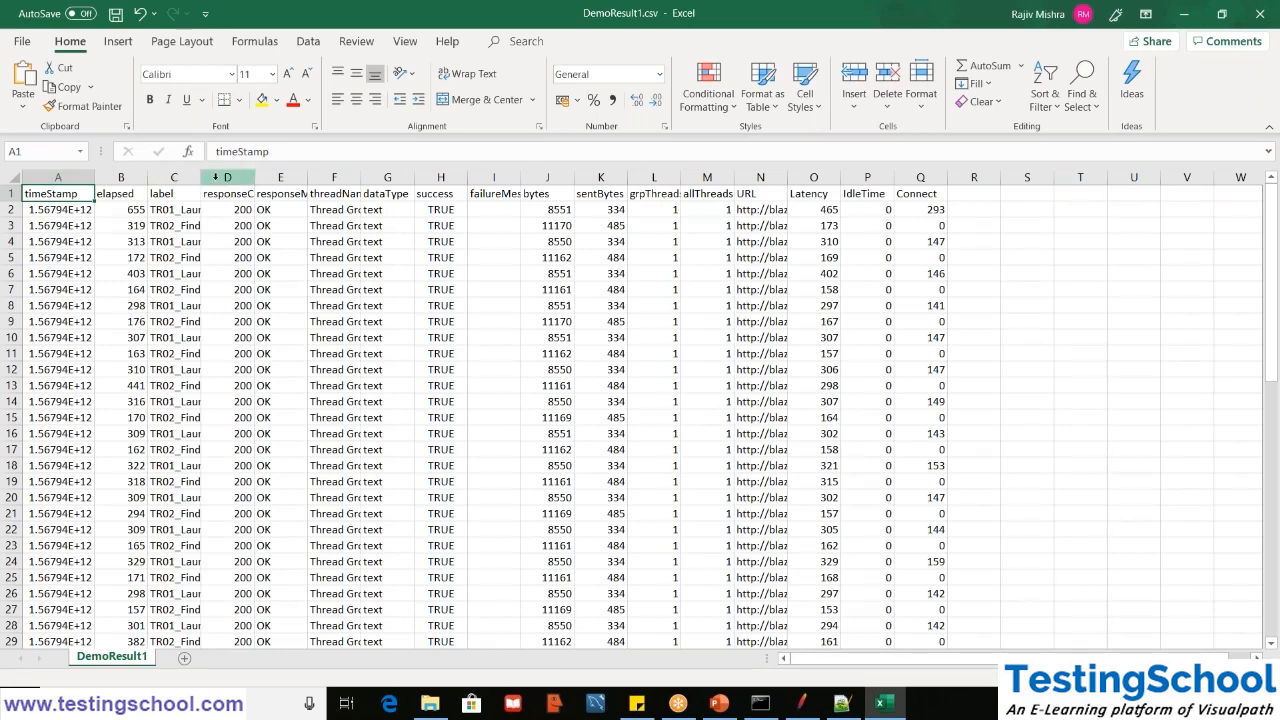
{"action": "left_click_drag", "start_coordinate": [200, 176], "coordinate": [239, 176]}
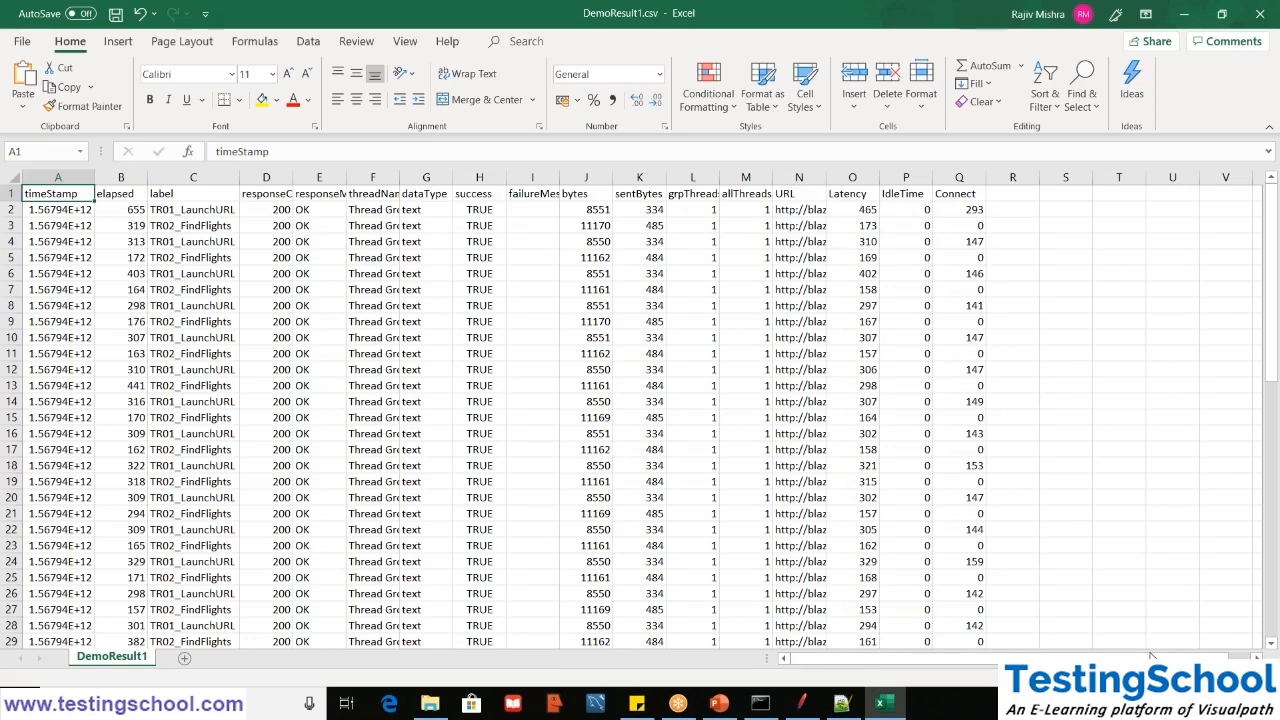
- Widen the URL column slightly in the DemoResult1 sheet
{"action": "left_click", "coordinate": [1150, 704]}
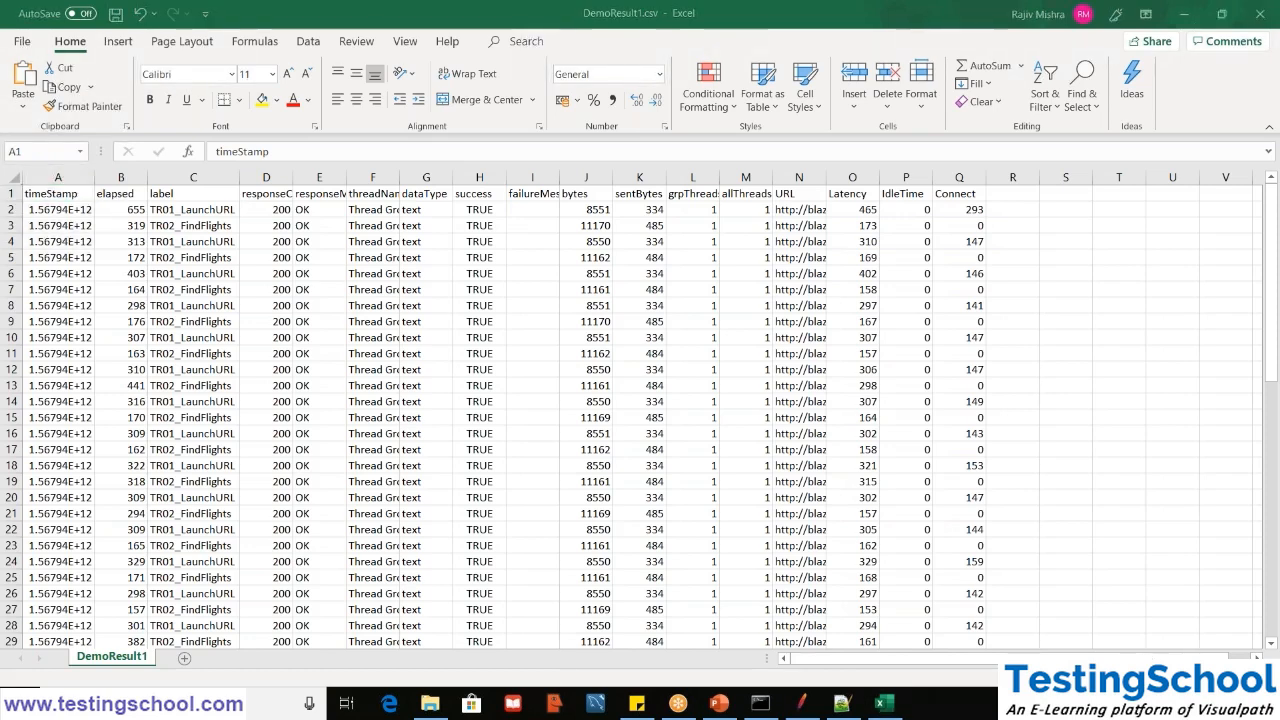
{"action": "left_click", "coordinate": [1124, 677]}
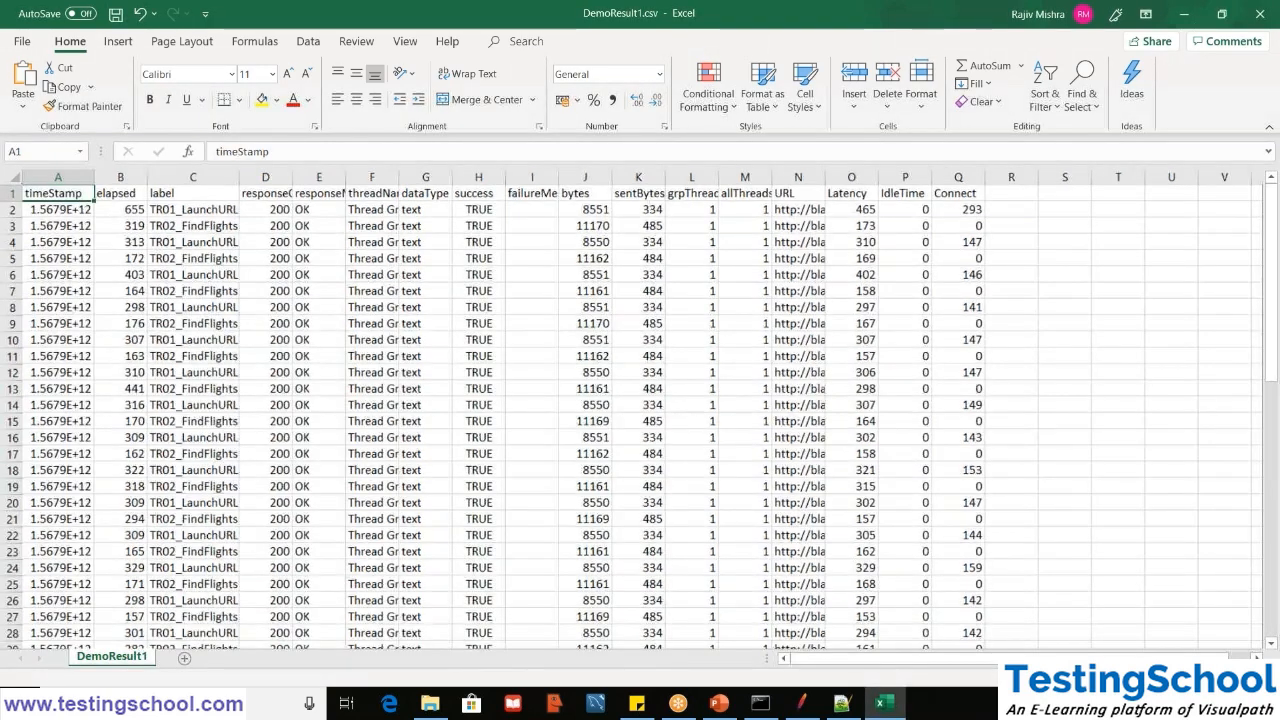
{"action": "left_click", "coordinate": [1124, 677]}
{"action": "mouse_move", "coordinate": [660, 175]}
{"action": "left_mouse_down"}
{"action": "mouse_move", "coordinate": [772, 178]}
{"action": "mouse_move", "coordinate": [674, 189]}
{"action": "left_mouse_up"}
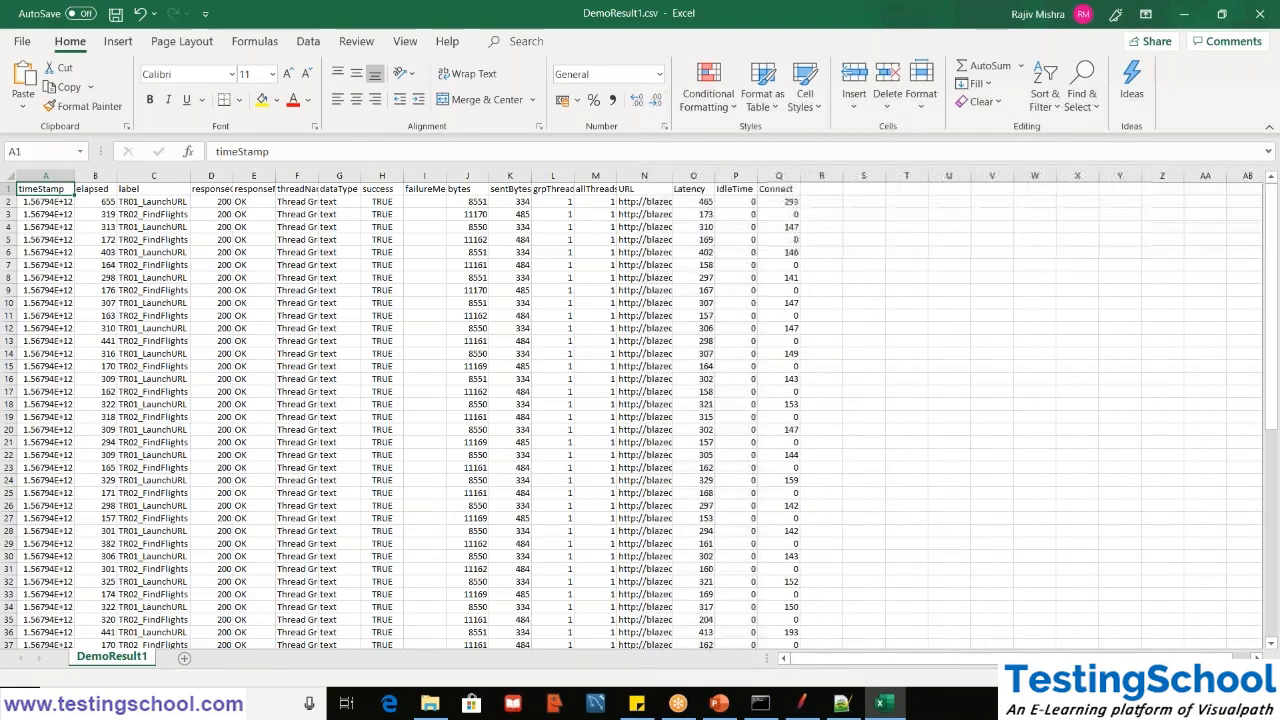
- Check the elapsed and label columns and add filters to the header row of the results
{"action": "left_click", "coordinate": [91, 193]}
{"action": "left_click", "coordinate": [135, 203]}
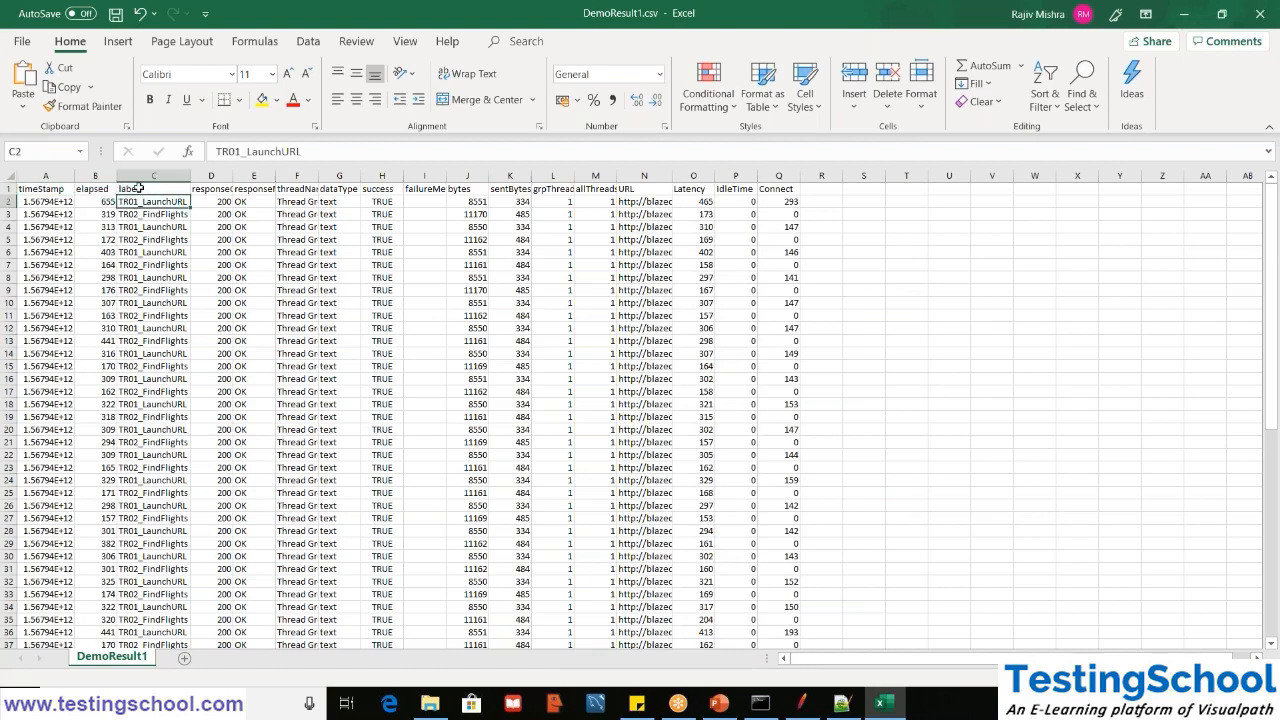
{"action": "left_click", "coordinate": [139, 188]}
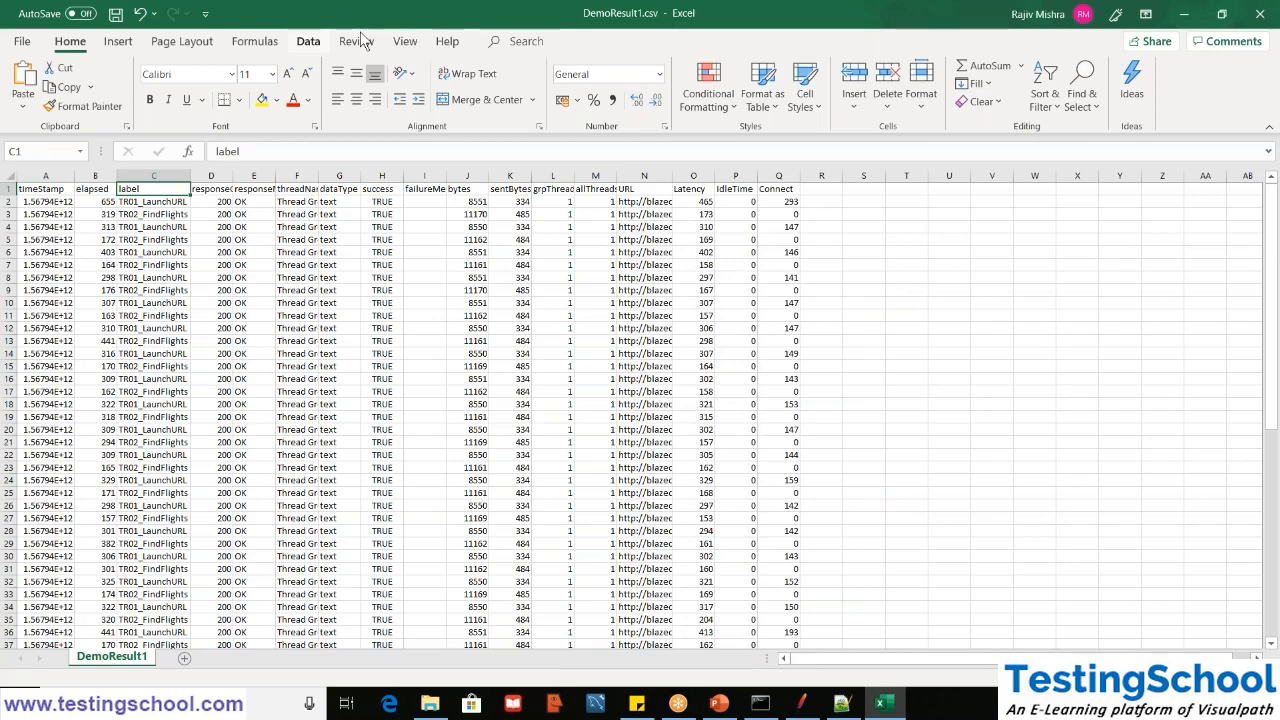
{"action": "left_click", "coordinate": [308, 41]}
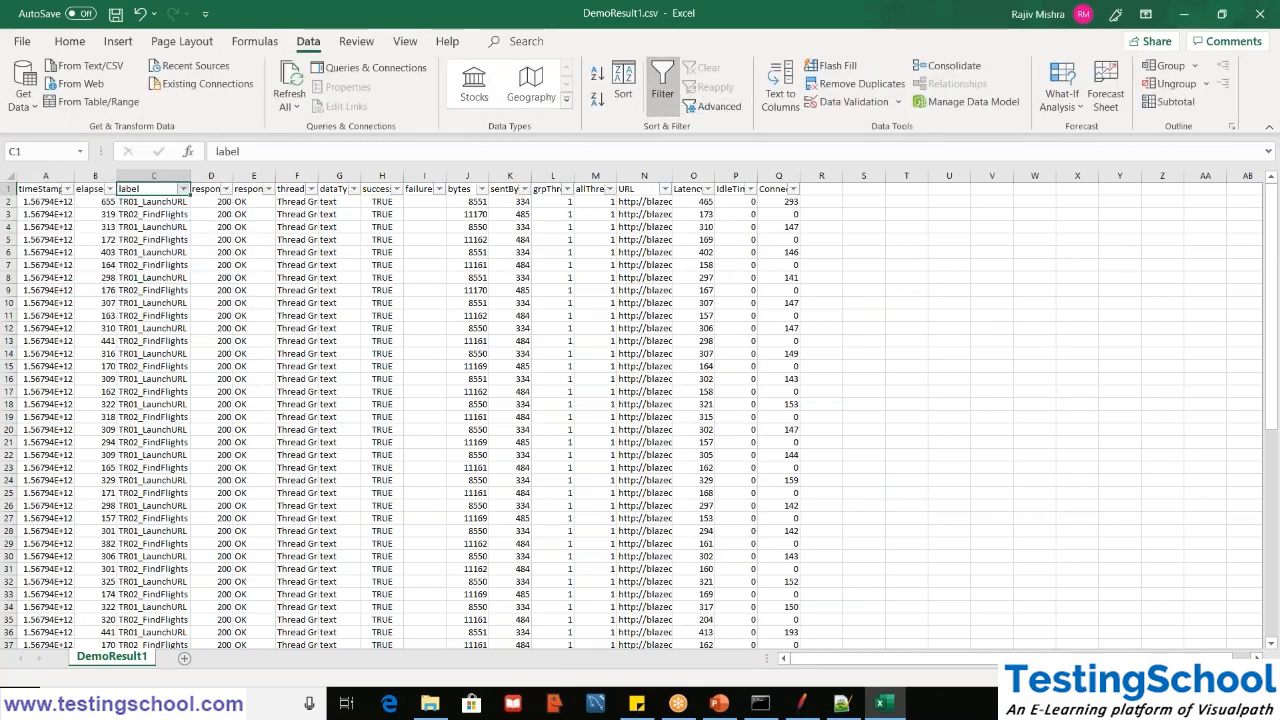
- Filter the label column to show only the TR02_FindFlights rows and check the extent of their elapsed values
{"action": "left_click", "coordinate": [183, 189]}
{"action": "left_click", "coordinate": [86, 358]}
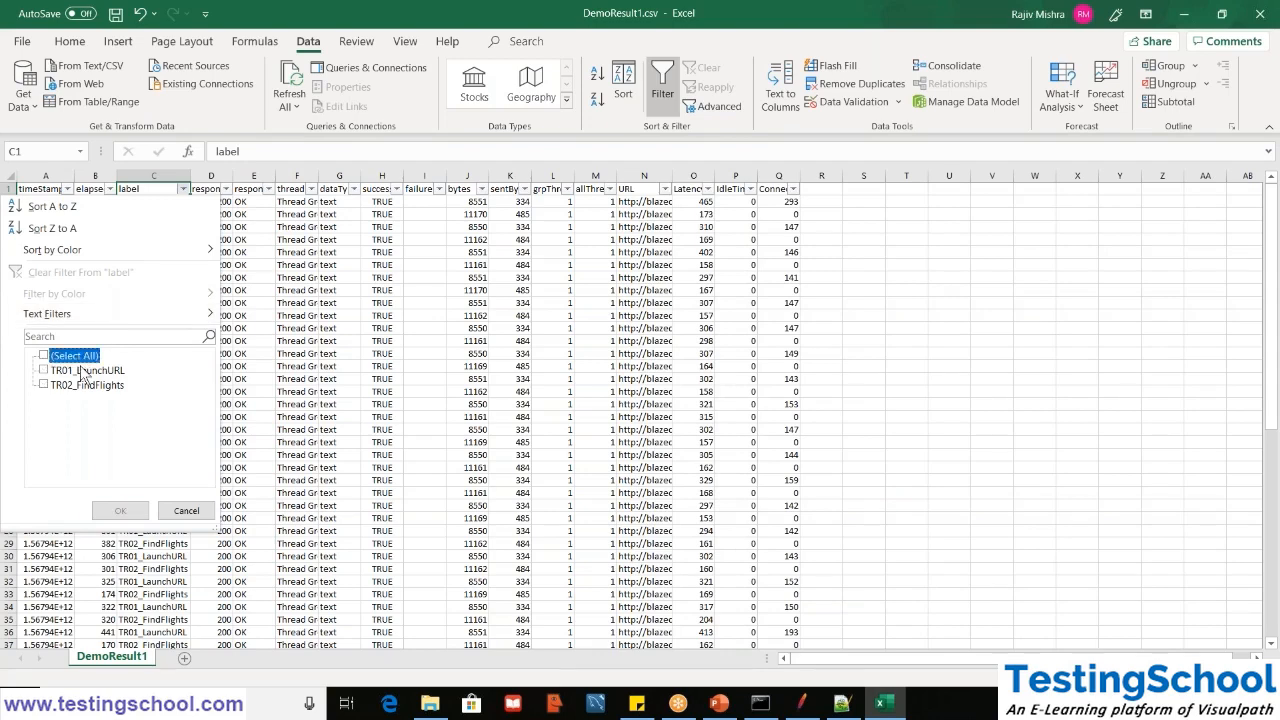
{"action": "left_click", "coordinate": [86, 387]}
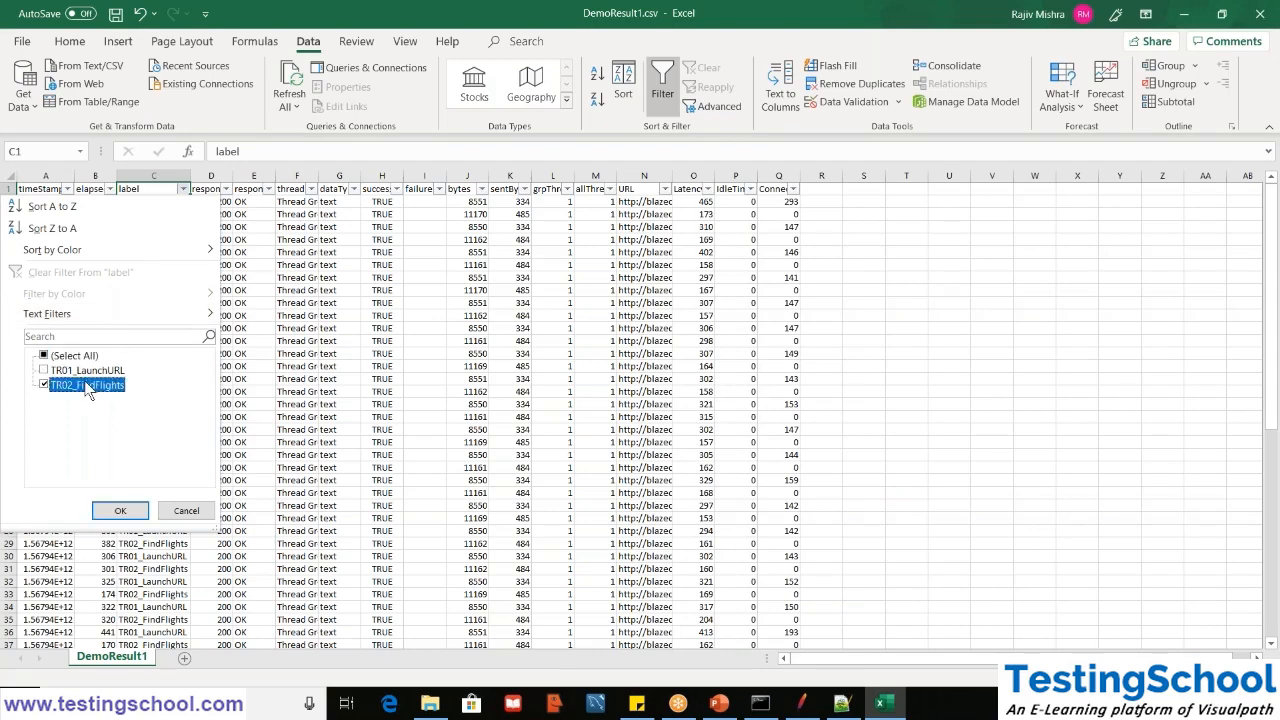
{"action": "left_click", "coordinate": [120, 510]}
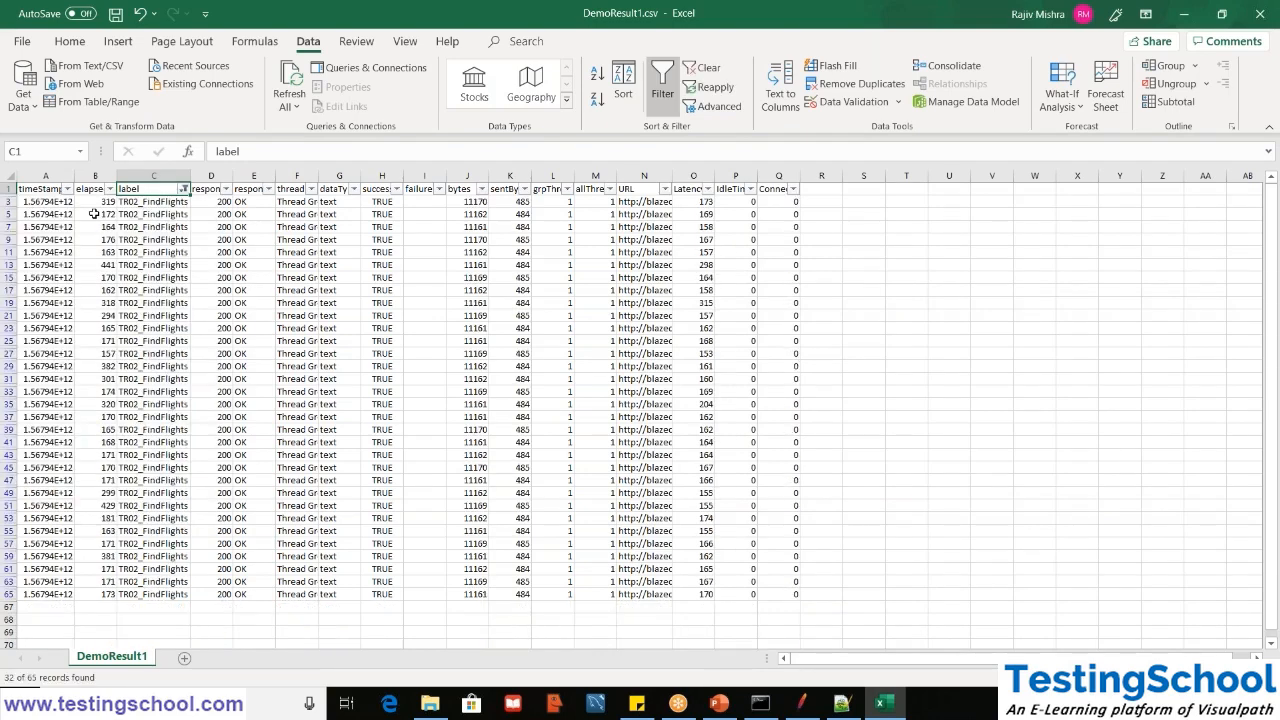
{"action": "left_click", "coordinate": [95, 202]}
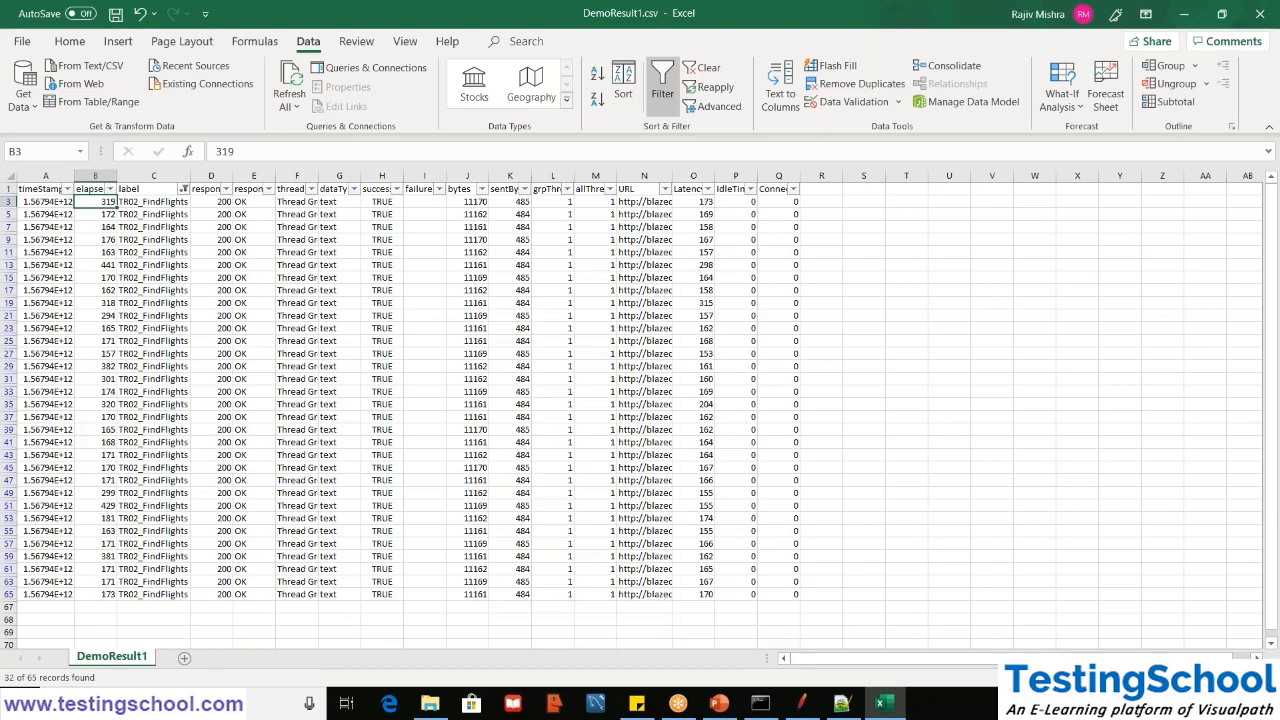
{"action": "key", "text": "ctrl+Down"}
{"action": "key", "text": "ctrl+Up"}
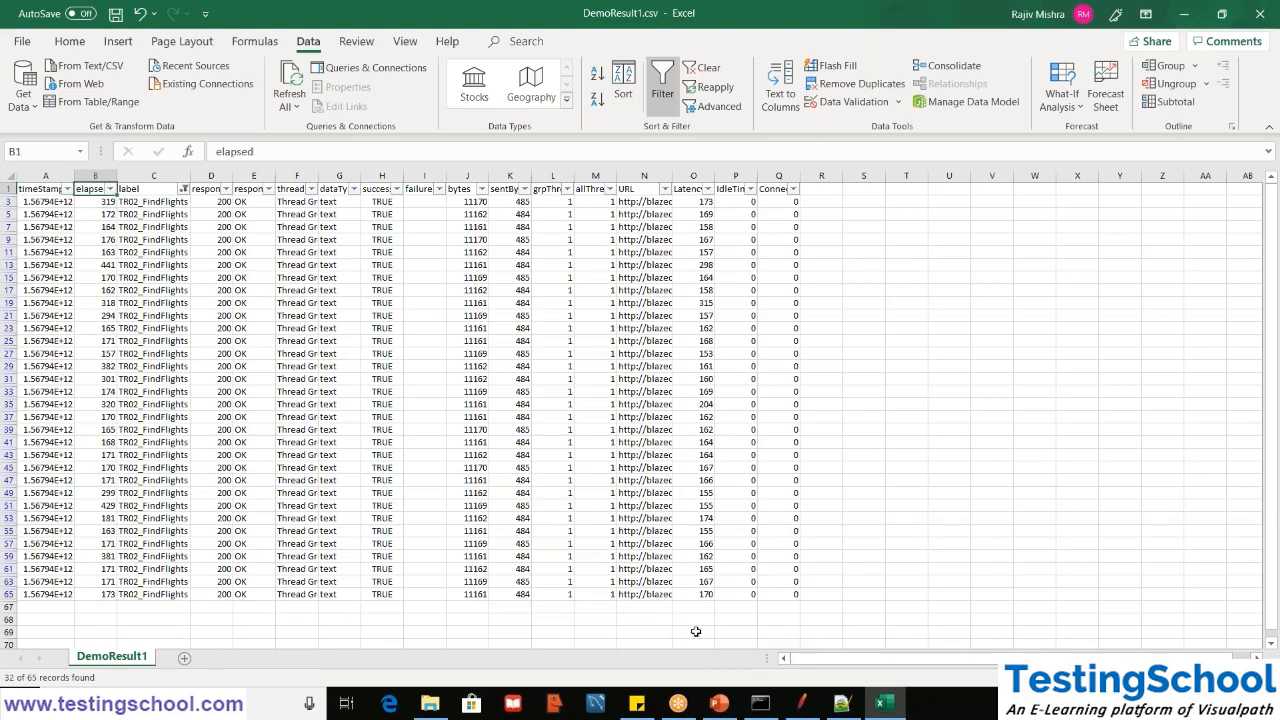
- Switch to JMeter, review the average and 90% line figures for TR01_LaunchURL in the Aggregate Report, and return to Excel
{"action": "left_click", "coordinate": [801, 703]}
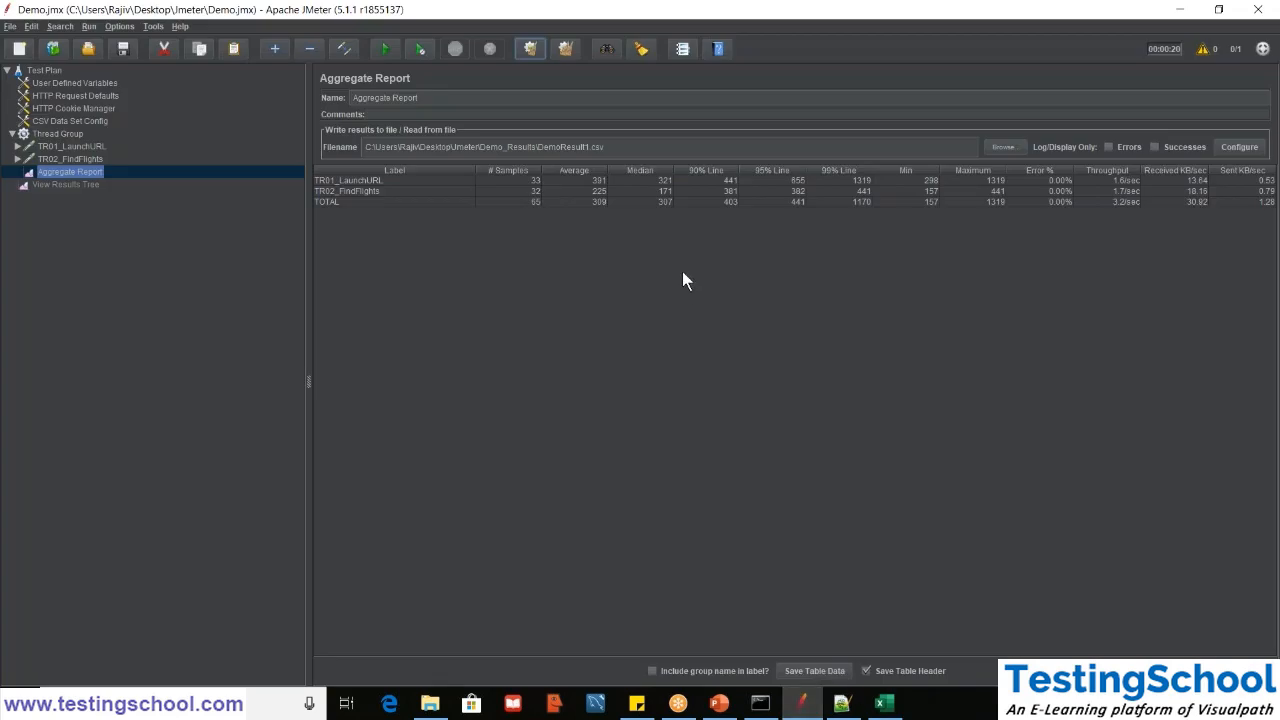
{"action": "left_click", "coordinate": [563, 180]}
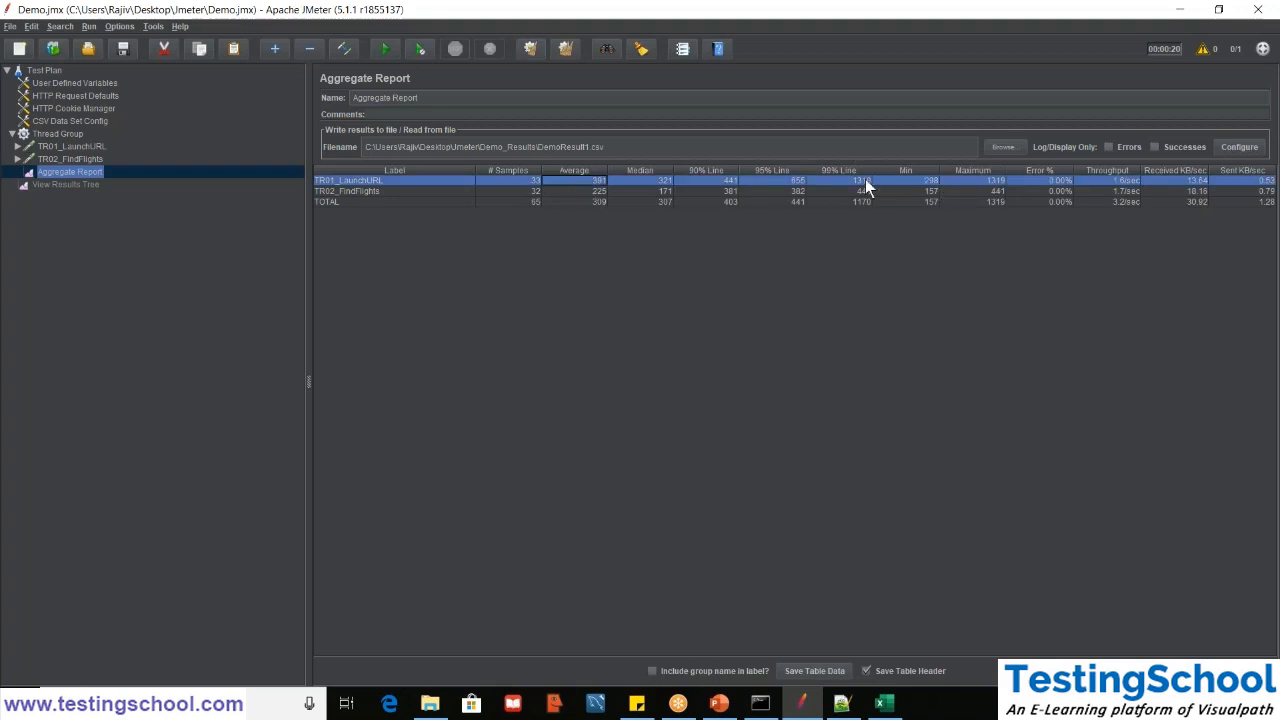
{"action": "left_click", "coordinate": [722, 181]}
{"action": "left_click", "coordinate": [1178, 10]}
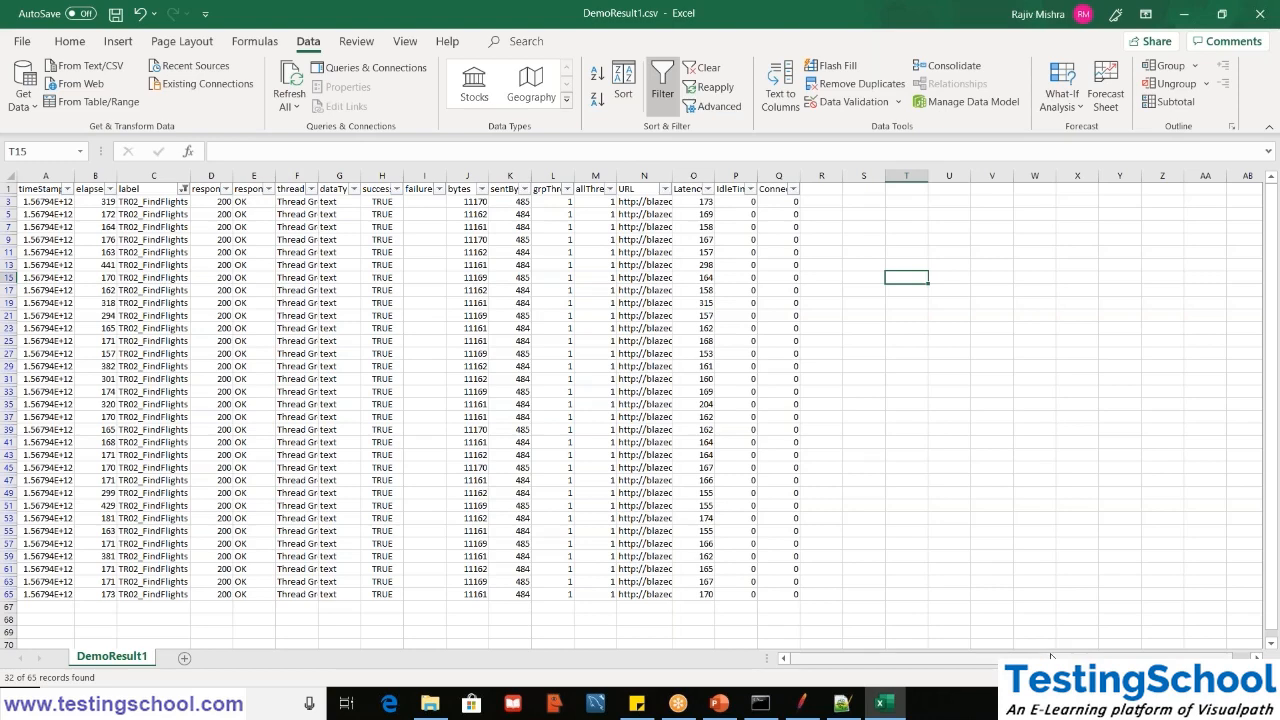
- Insert a column chart of the filtered elapsed values in B3:B65
{"action": "left_click_drag", "start_coordinate": [1051, 658], "coordinate": [1049, 658]}
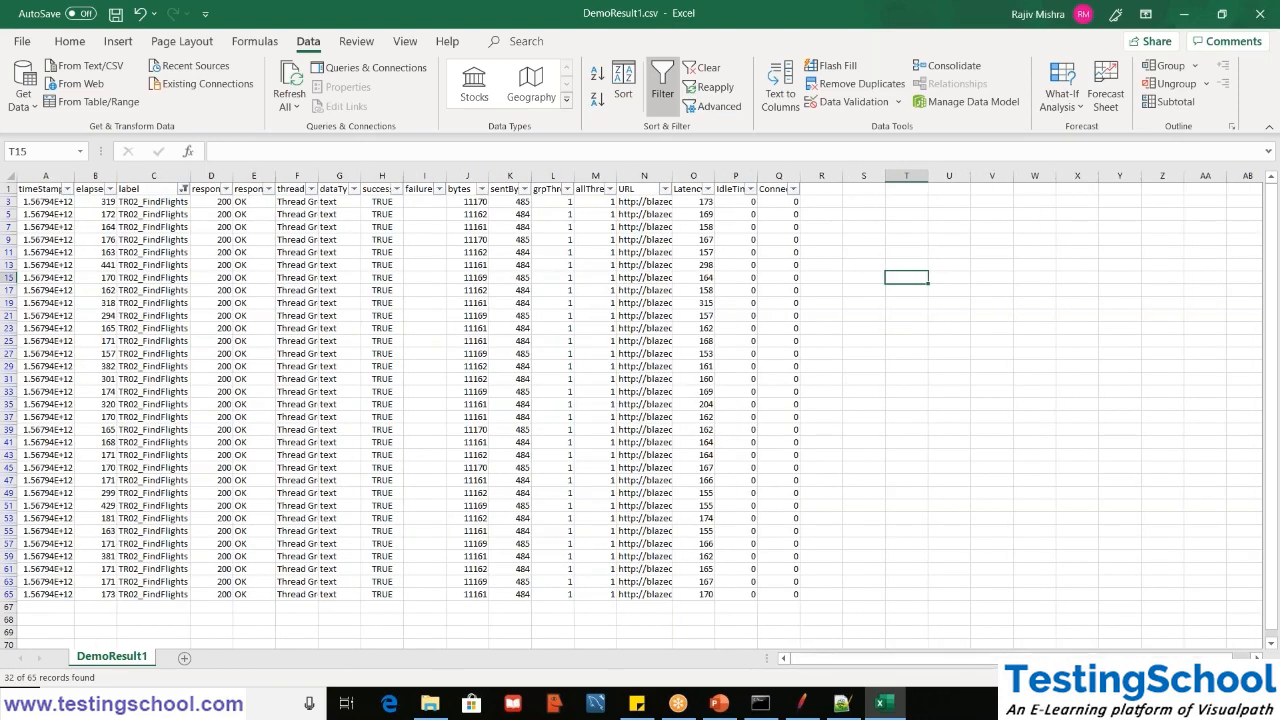
{"action": "scroll", "coordinate": [771, 317], "scroll_direction": "down", "scroll_amount": 2}
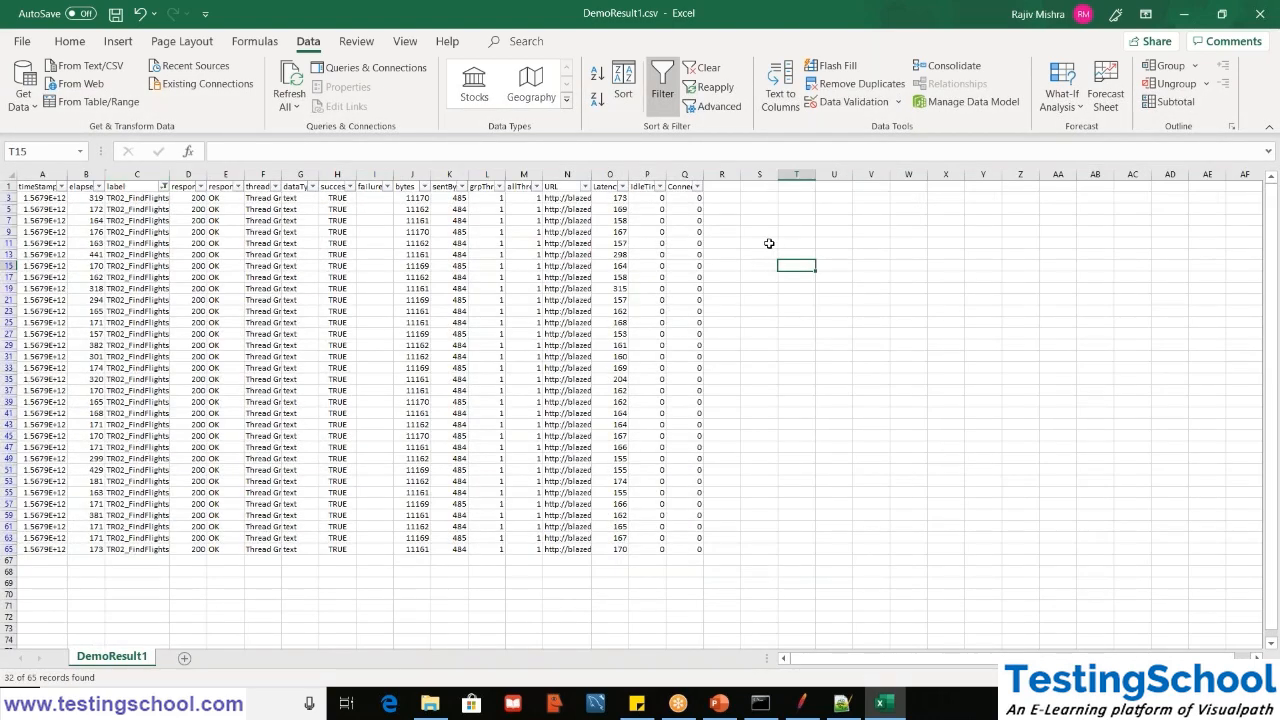
{"action": "left_click", "coordinate": [773, 243]}
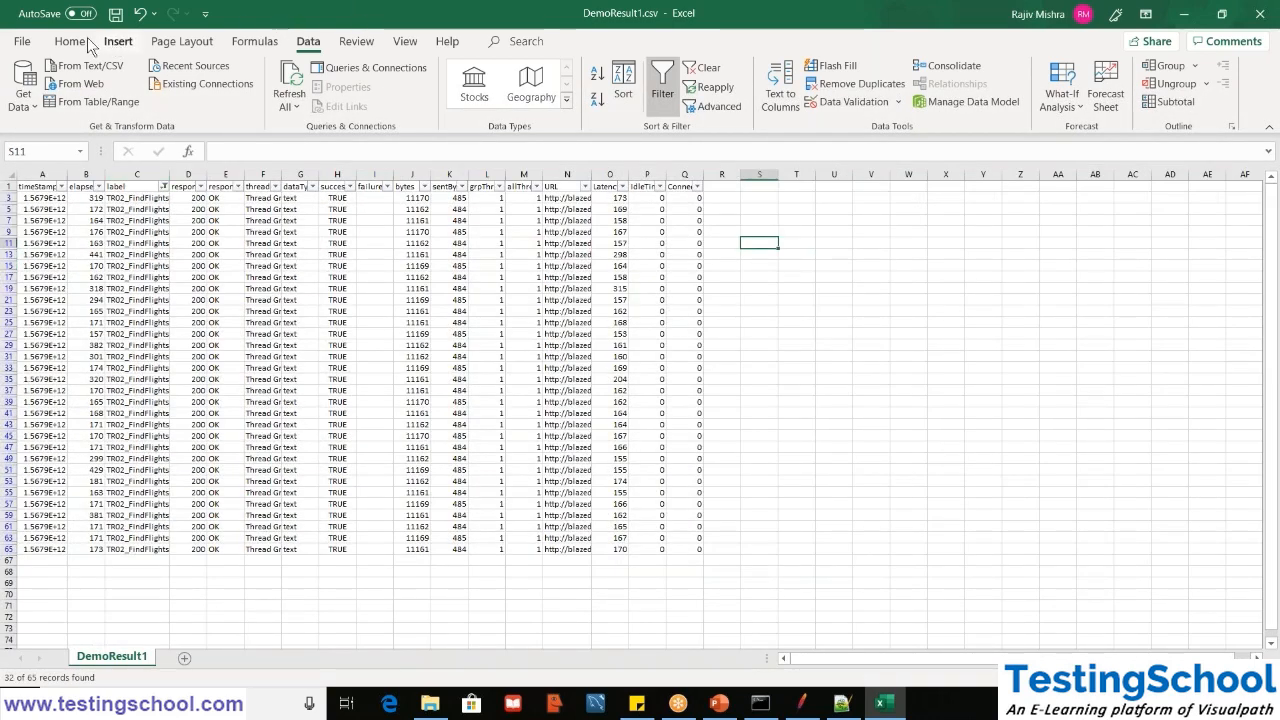
{"action": "left_click", "coordinate": [96, 198]}
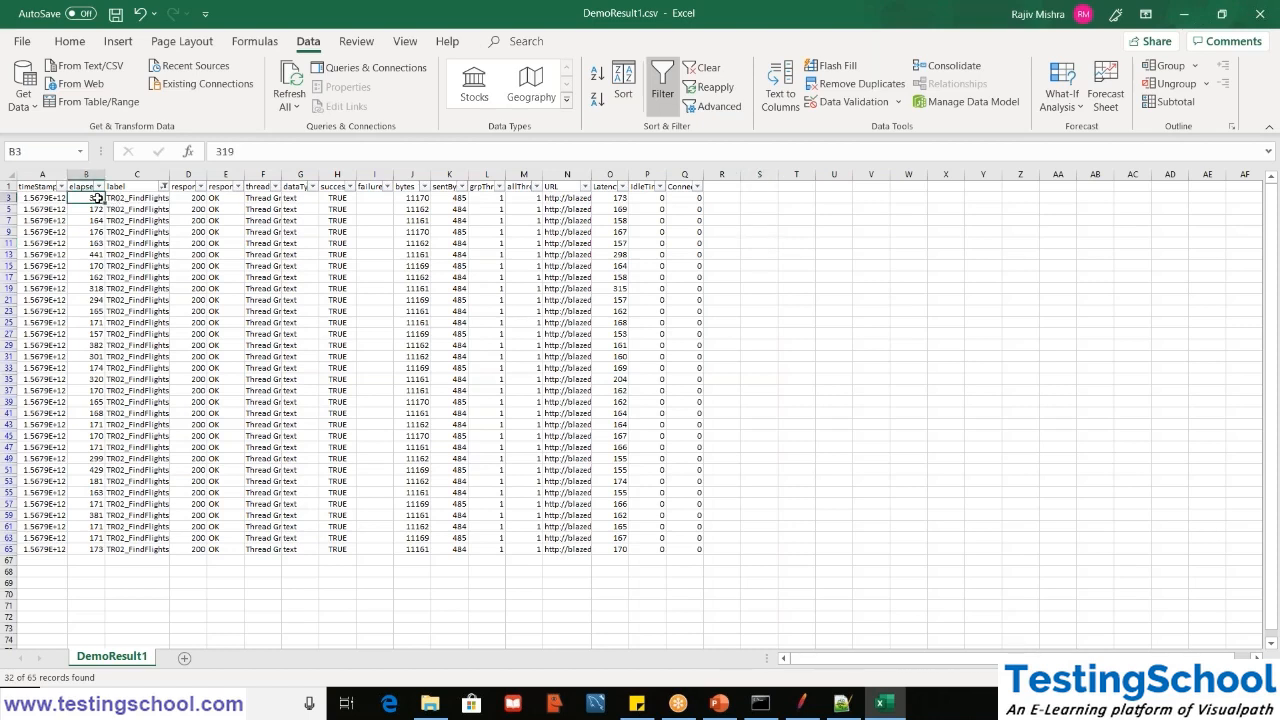
{"action": "left_click_drag", "start_coordinate": [96, 198], "coordinate": [96, 549]}
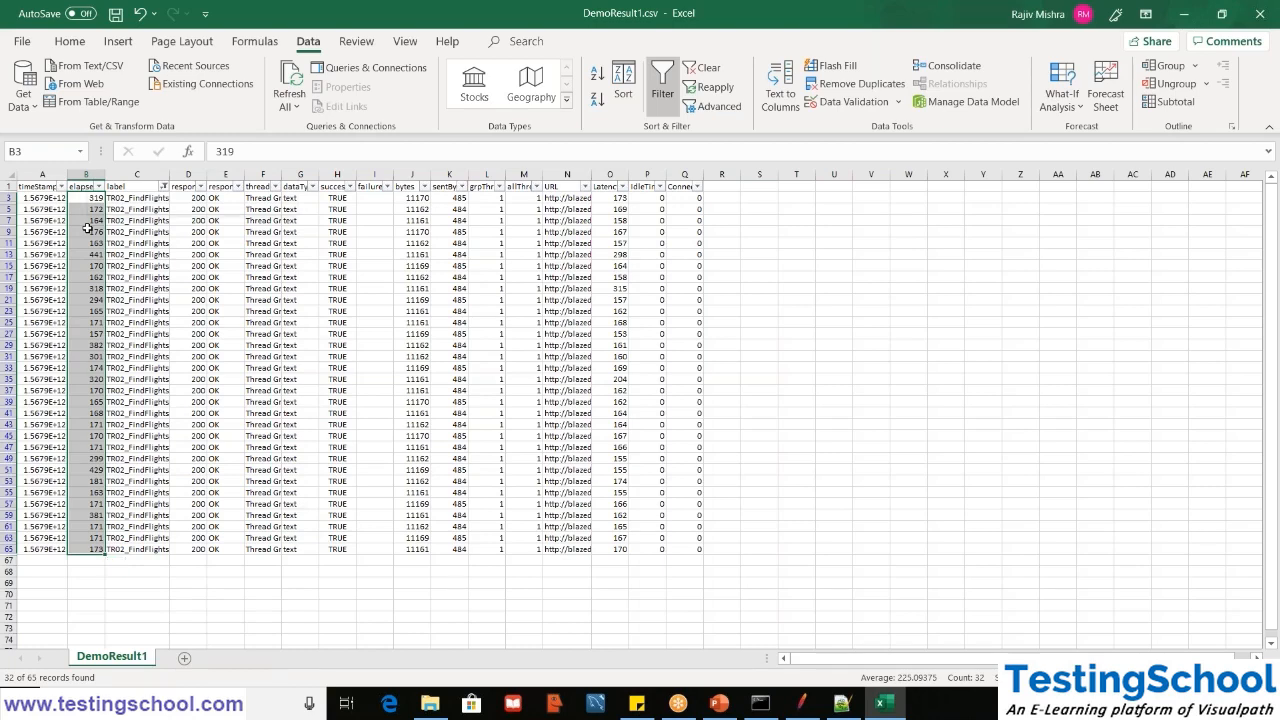
{"action": "right_click", "coordinate": [88, 228]}
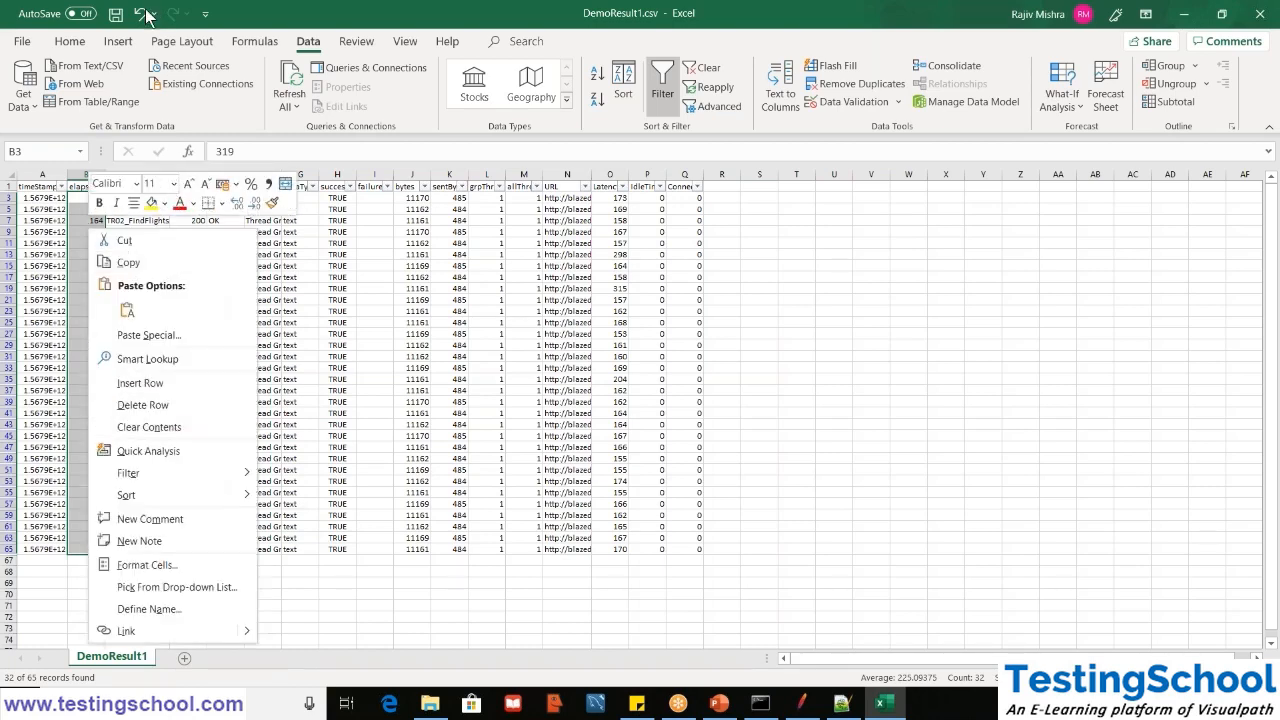
{"action": "left_click", "coordinate": [118, 42]}
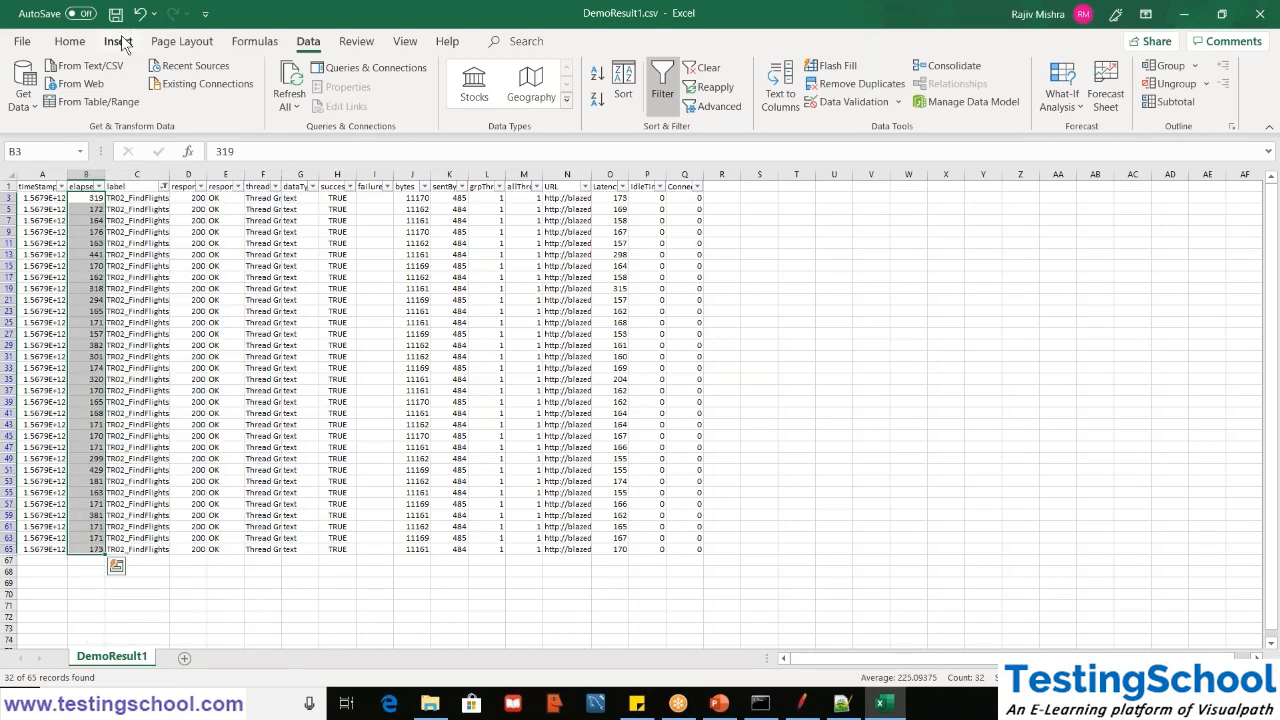
{"action": "left_click", "coordinate": [118, 42]}
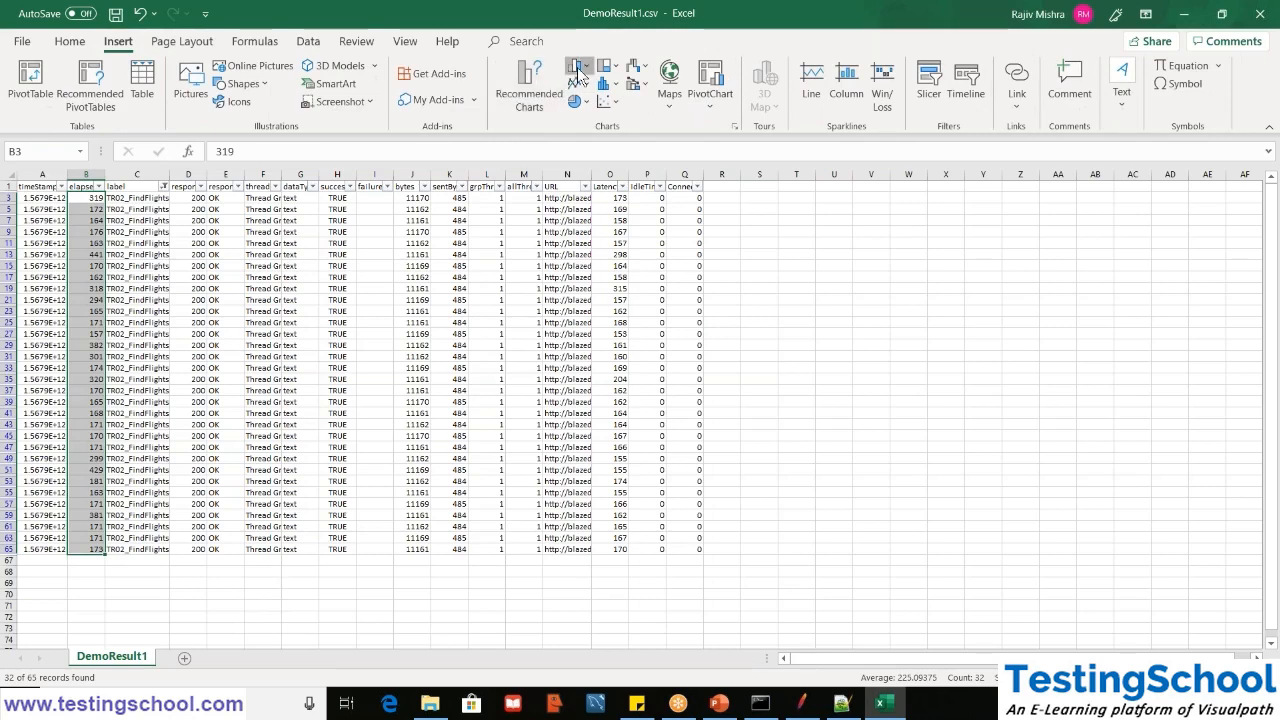
{"action": "left_click", "coordinate": [580, 70]}
{"action": "left_click", "coordinate": [739, 357]}
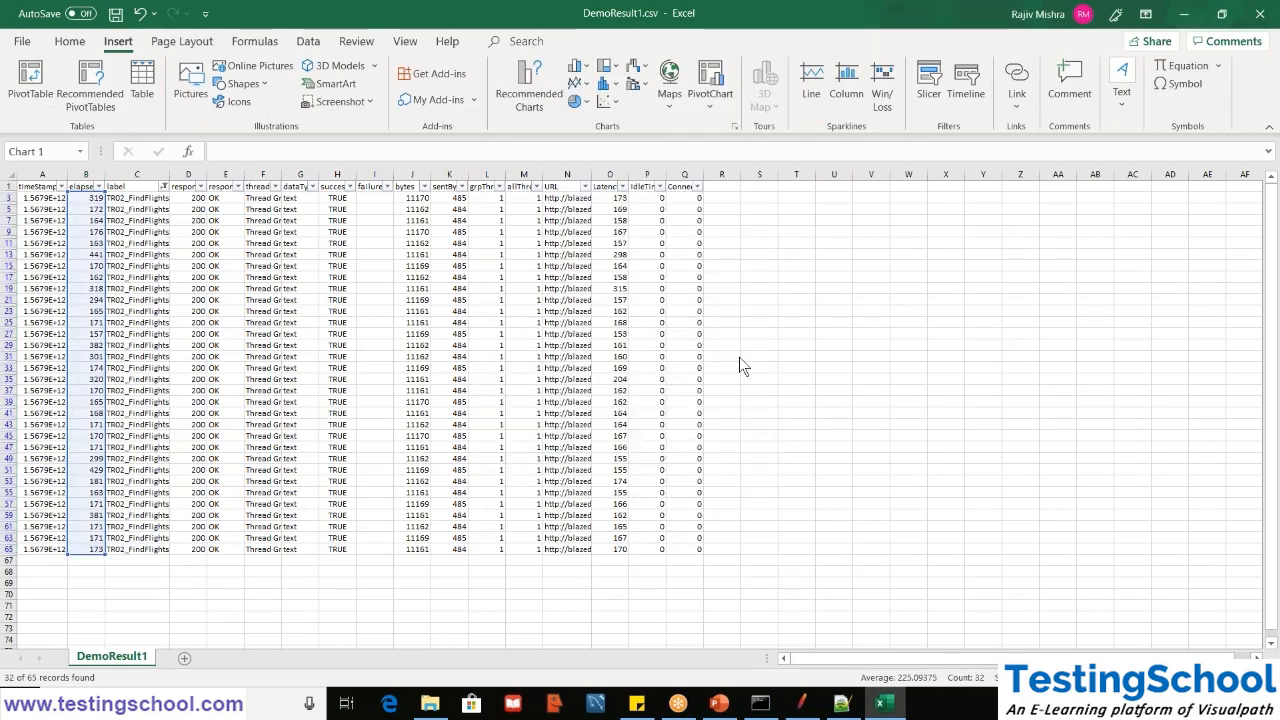
- Move the column chart beside the data and apply the dark gradient chart style with data labels
{"action": "left_click_drag", "start_coordinate": [737, 330], "coordinate": [908, 229]}
{"action": "left_click", "coordinate": [410, 96]}
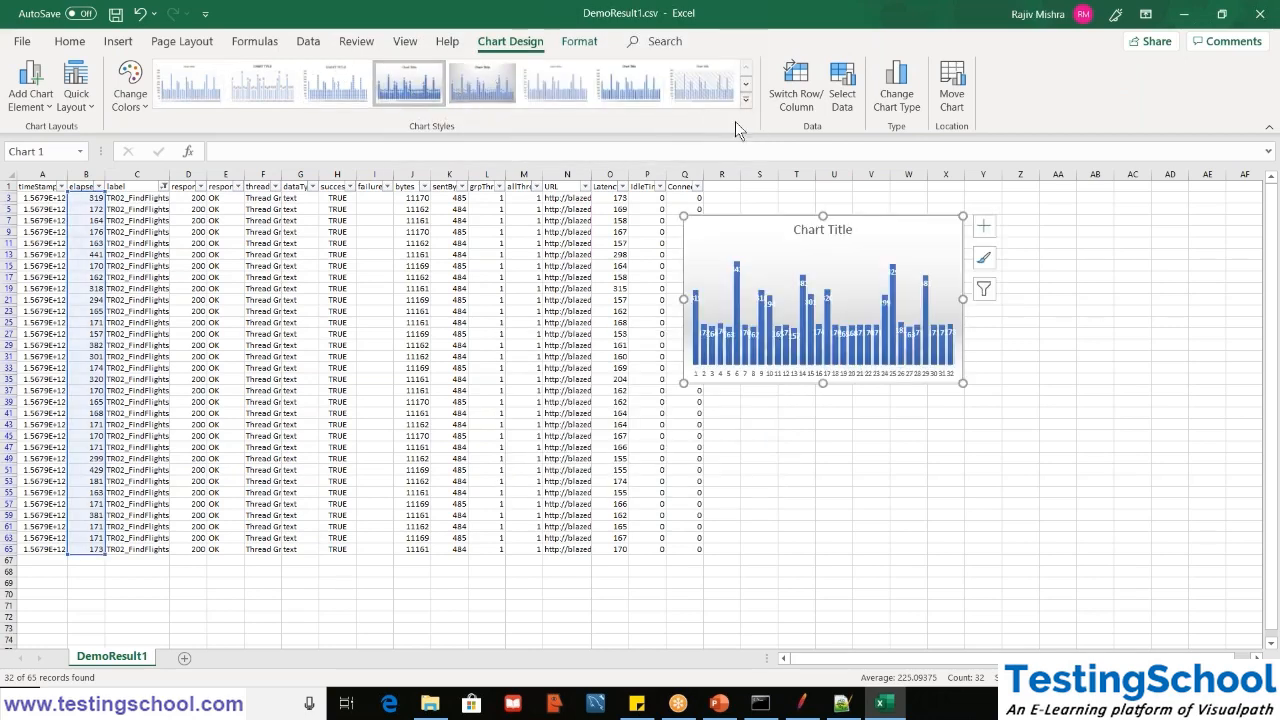
{"action": "left_click", "coordinate": [748, 99]}
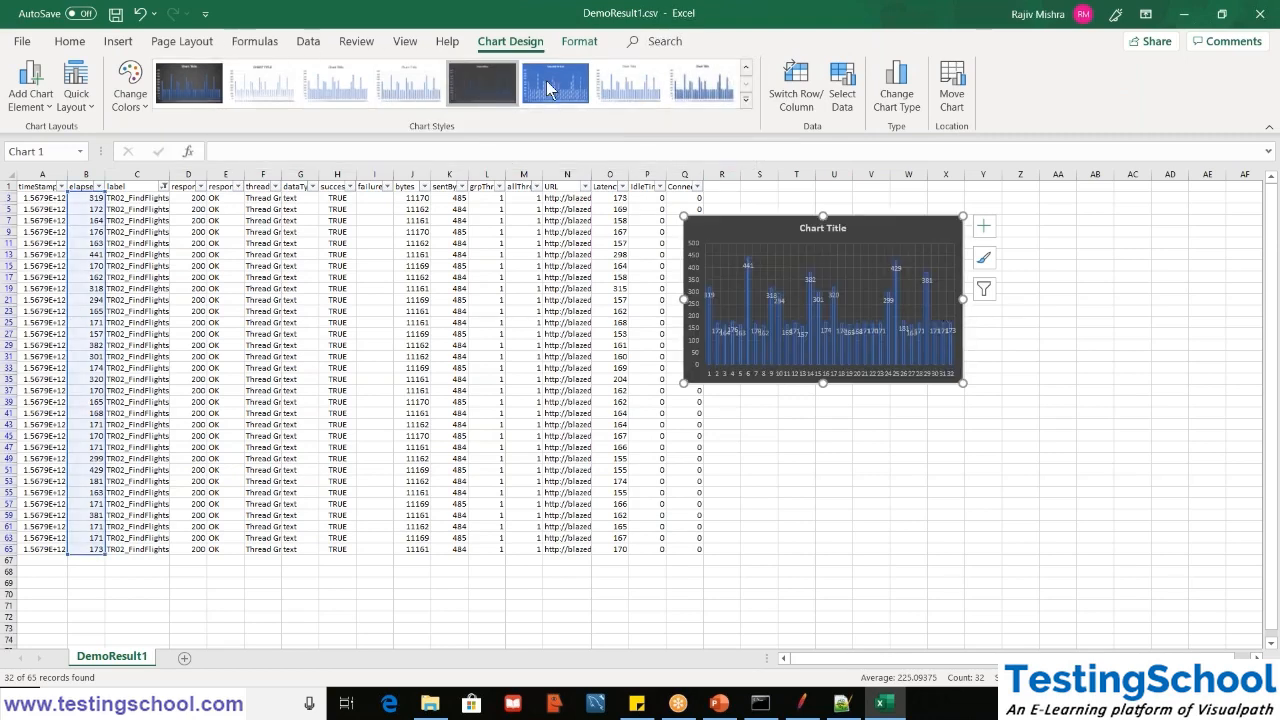
{"action": "left_click", "coordinate": [747, 112]}
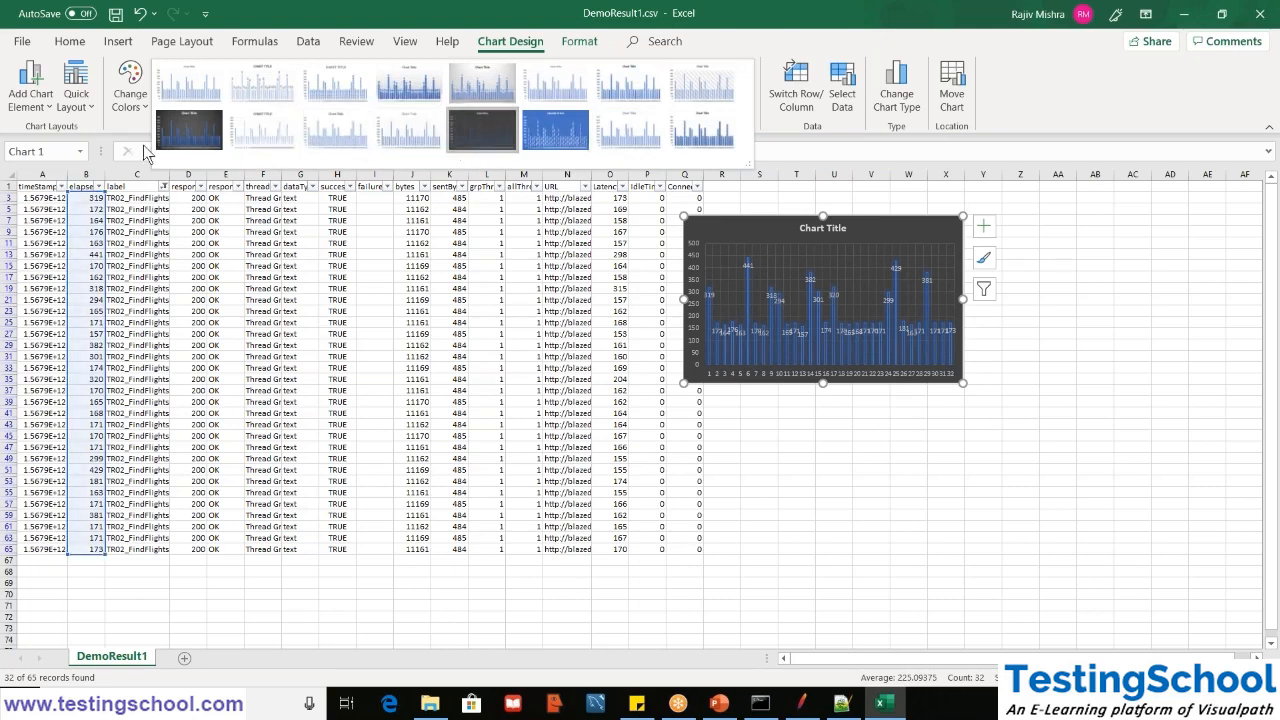
{"action": "left_click", "coordinate": [183, 141]}
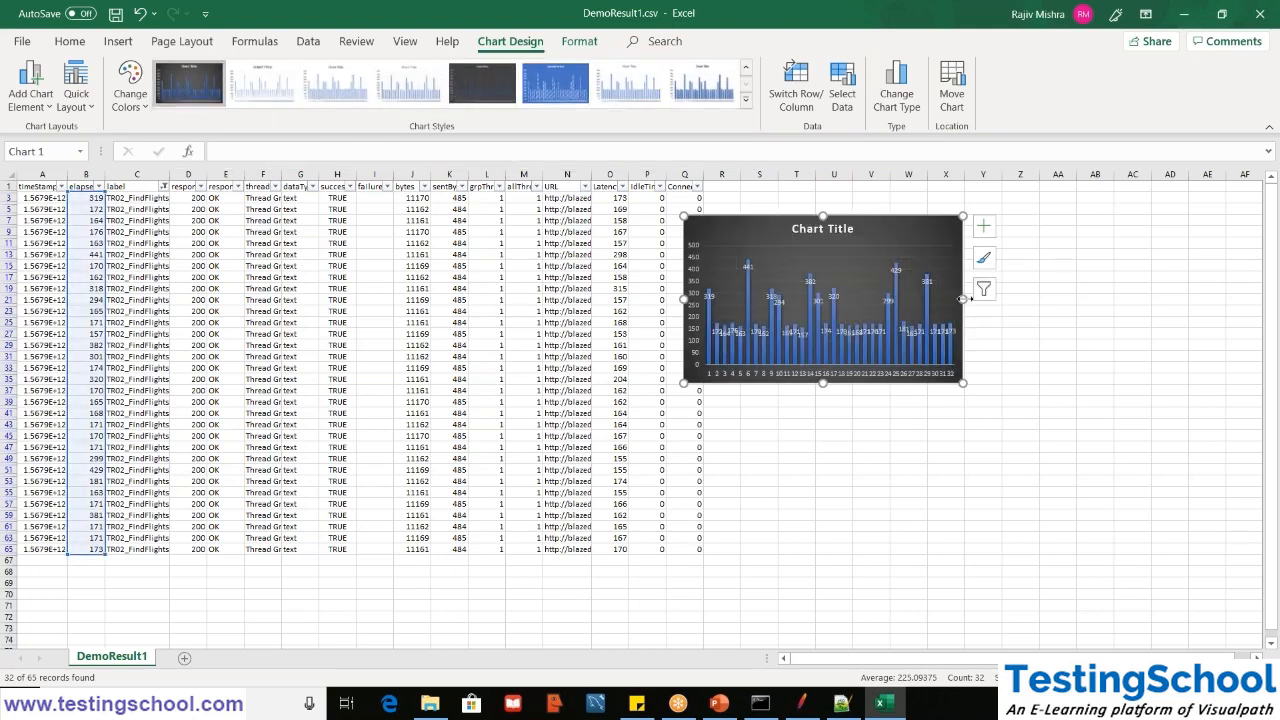
- Enlarge the chart in width and height to make every column readable, and move it over the data starting at column A
{"action": "left_click_drag", "start_coordinate": [990, 296], "coordinate": [1136, 298]}
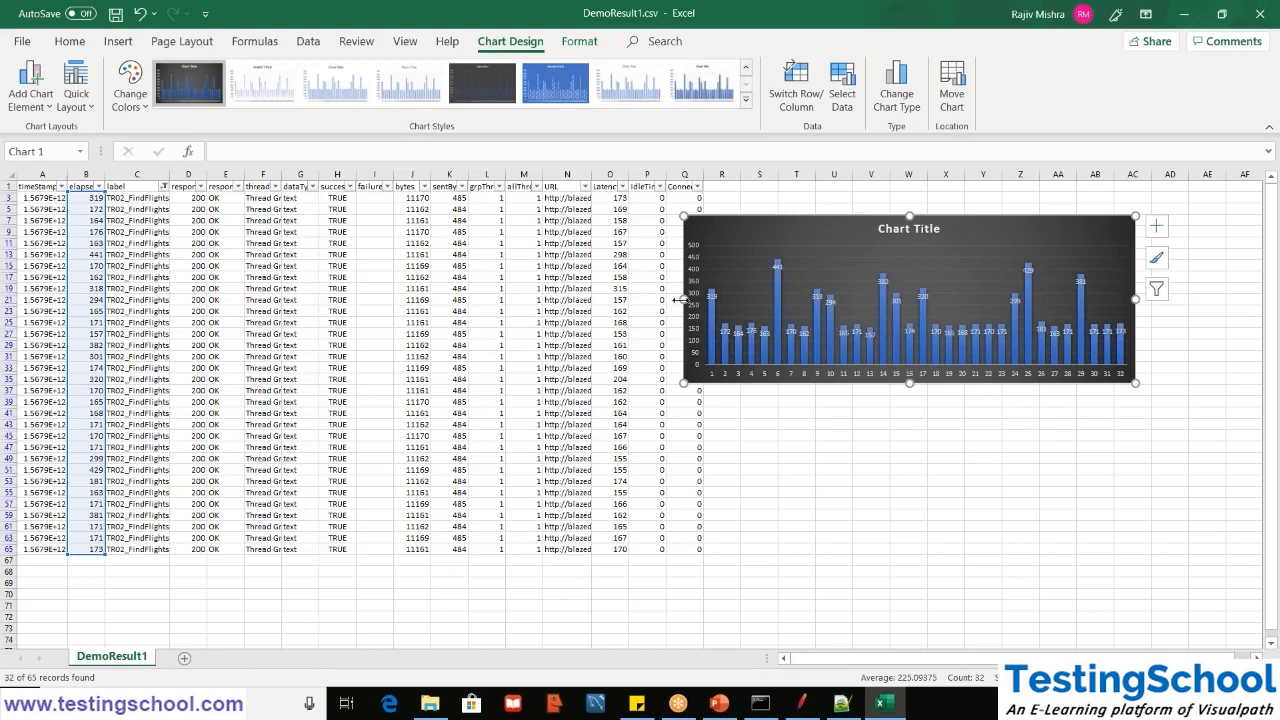
{"action": "left_click_drag", "start_coordinate": [681, 299], "coordinate": [336, 300]}
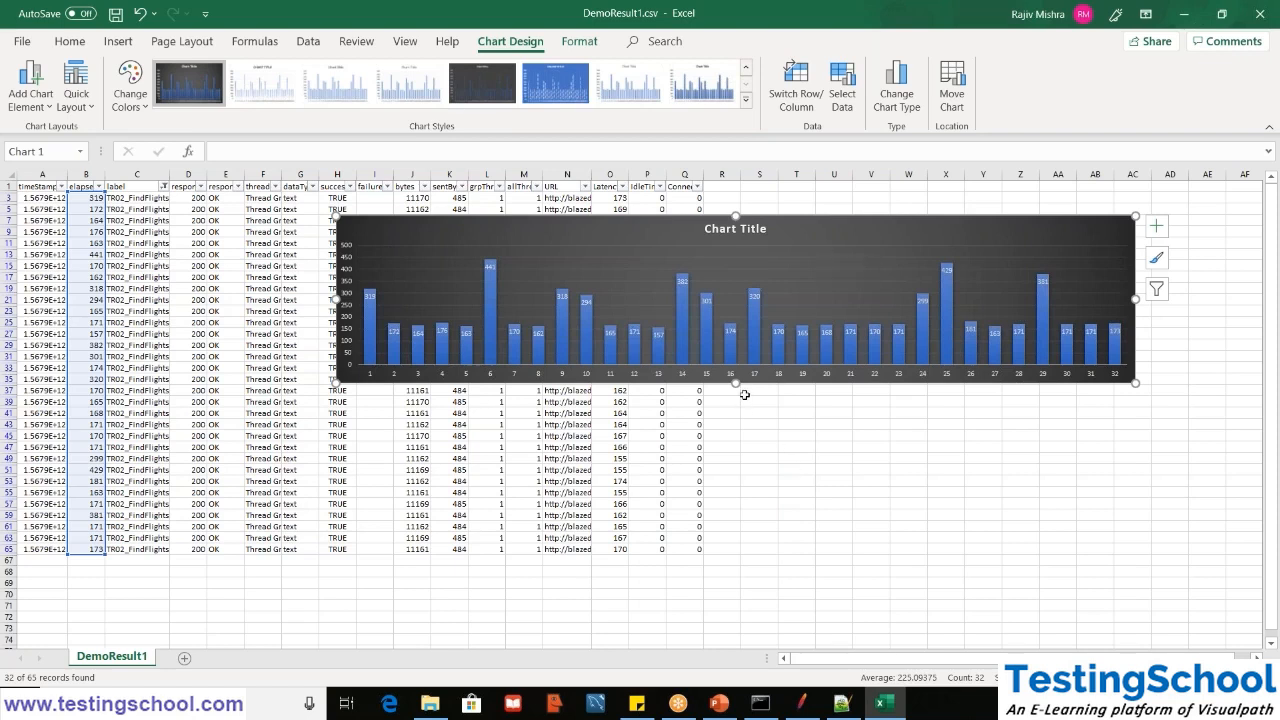
{"action": "left_click_drag", "start_coordinate": [735, 383], "coordinate": [735, 538]}
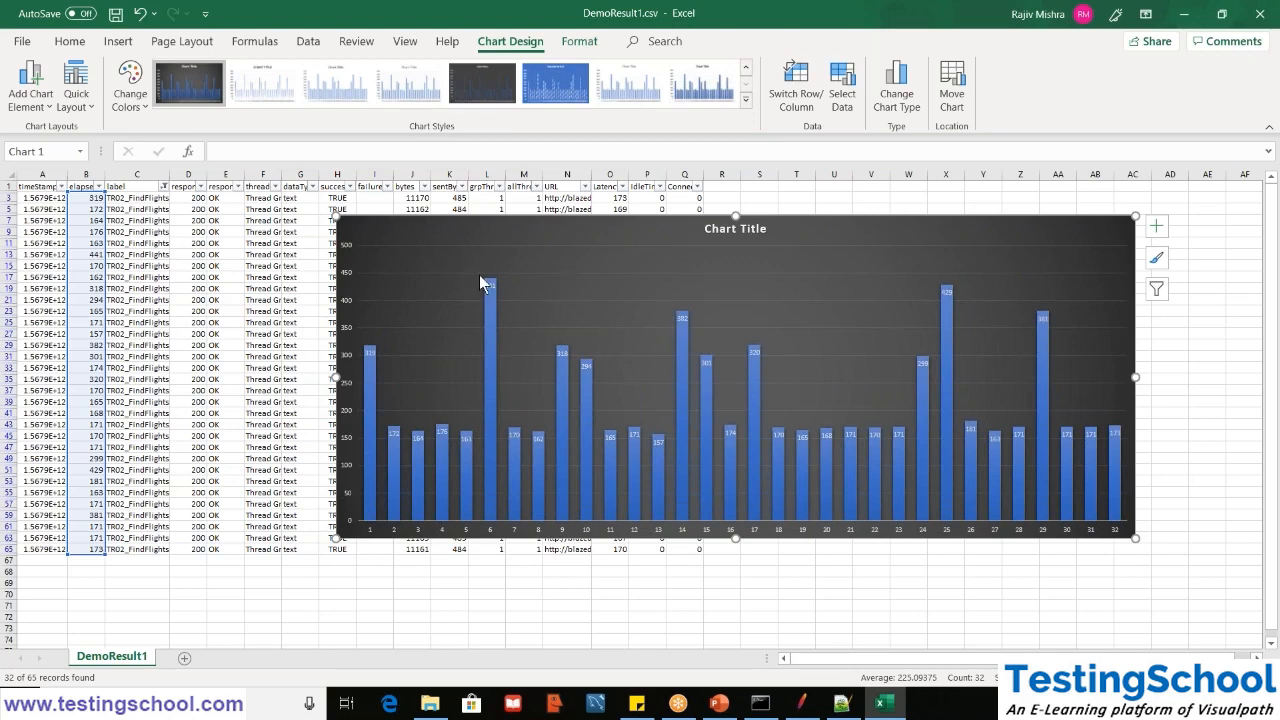
{"action": "mouse_move", "coordinate": [493, 286]}
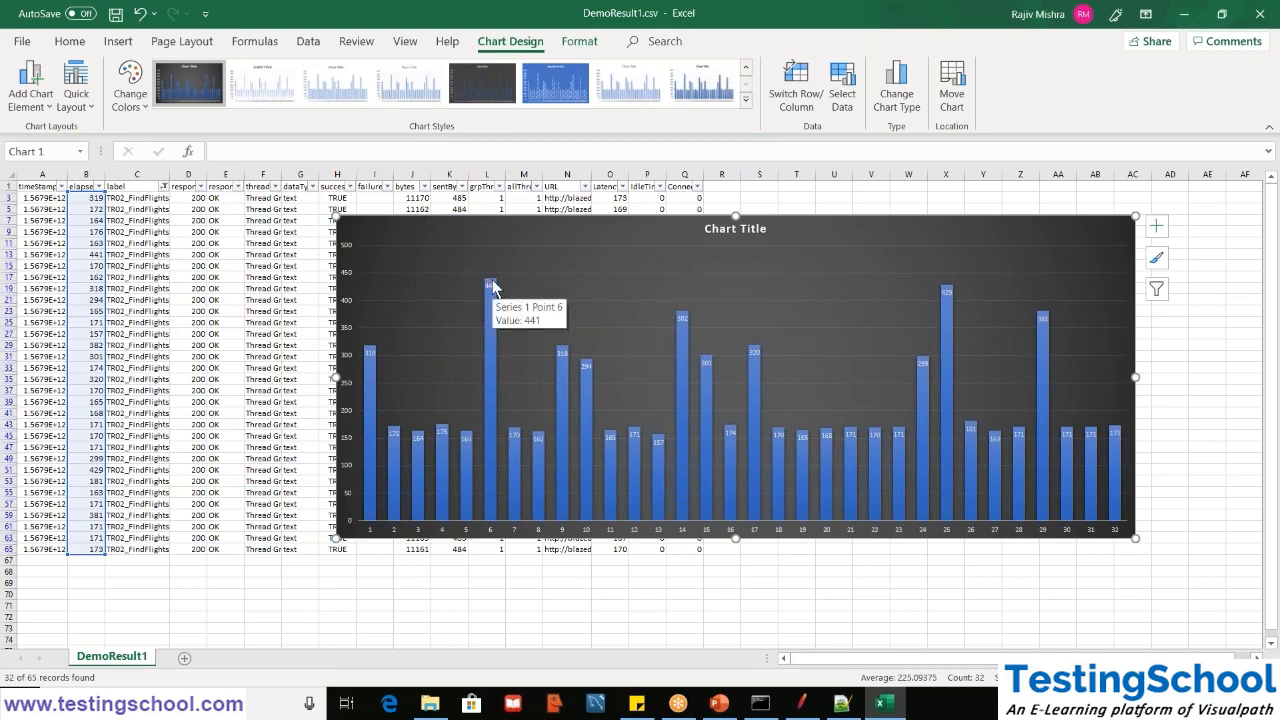
{"action": "left_click", "coordinate": [757, 228]}
{"action": "left_click_drag", "start_coordinate": [757, 228], "coordinate": [432, 231]}
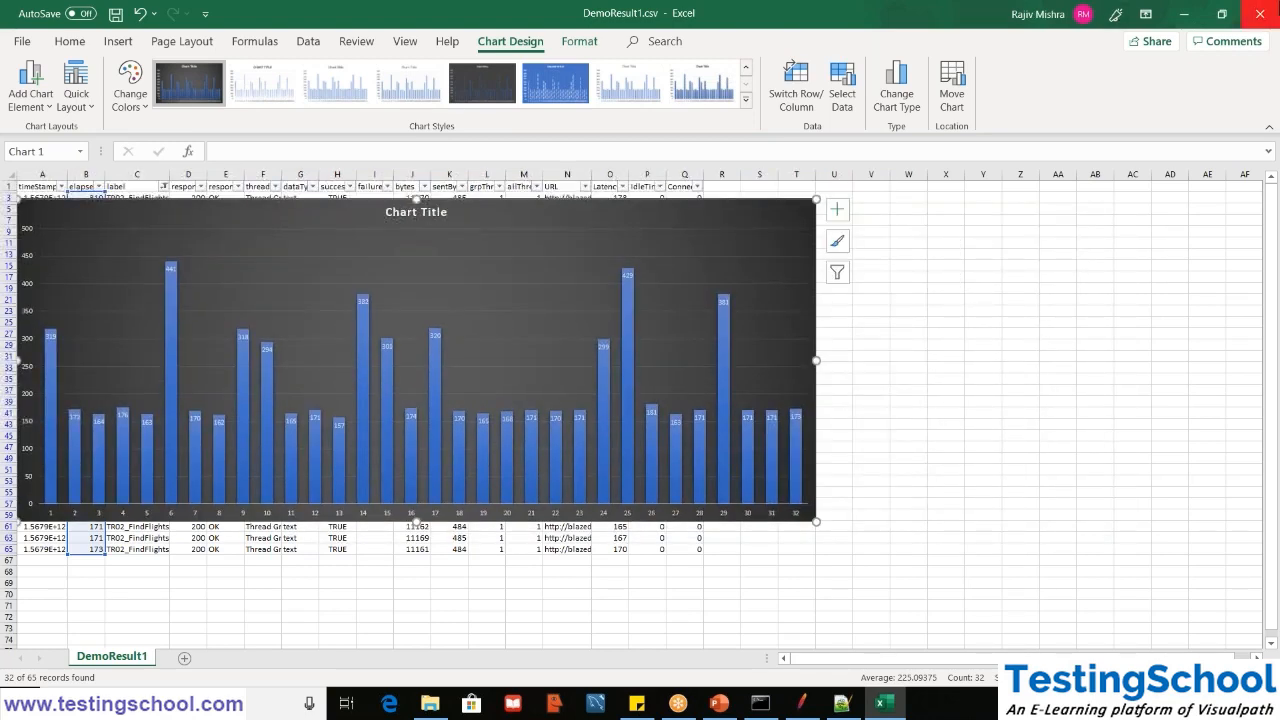
- Close DemoResult1.csv without saving the changes, and clear all results in JMeter
{"action": "left_click", "coordinate": [1259, 14]}
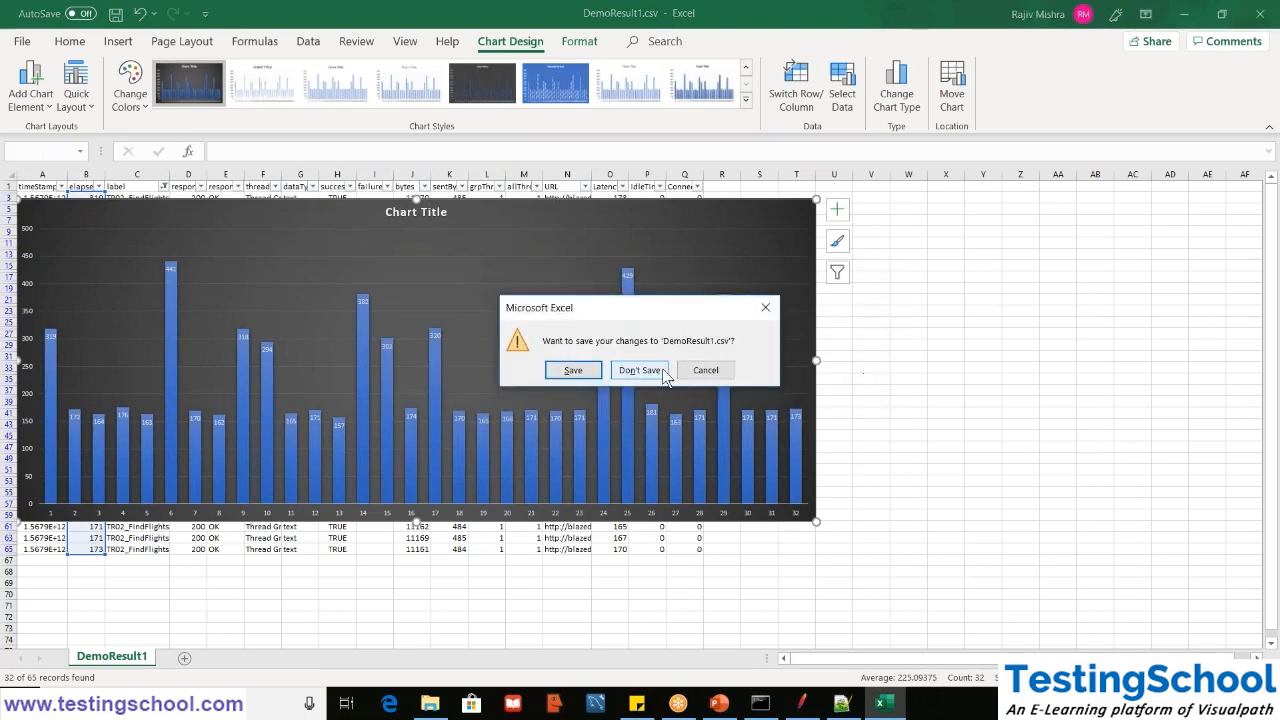
{"action": "left_click", "coordinate": [639, 370]}
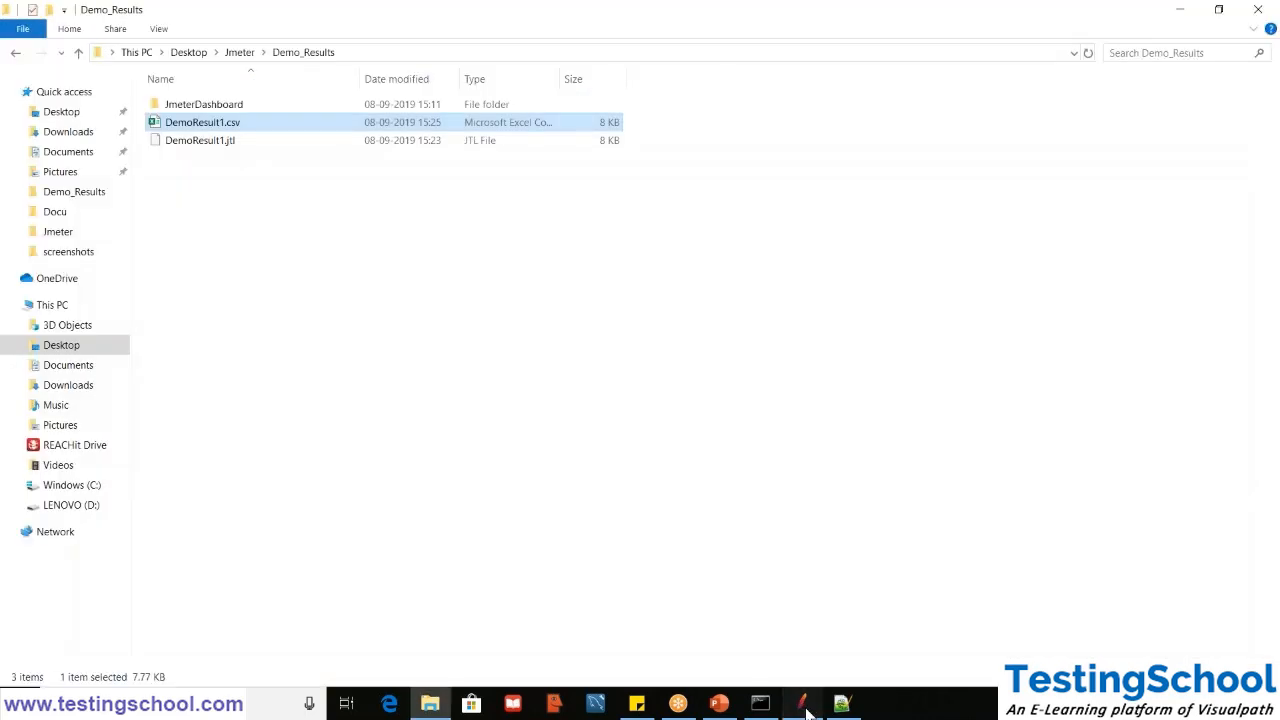
{"action": "left_click", "coordinate": [806, 704]}
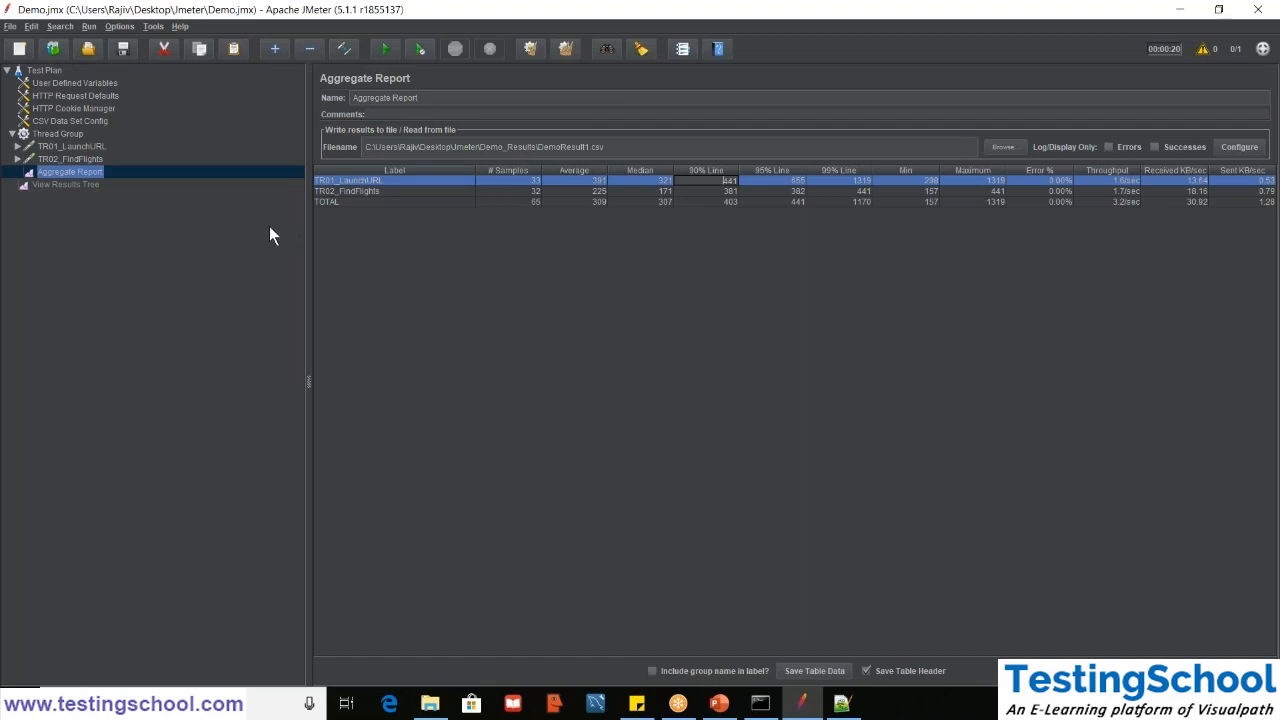
{"action": "left_click", "coordinate": [575, 51]}
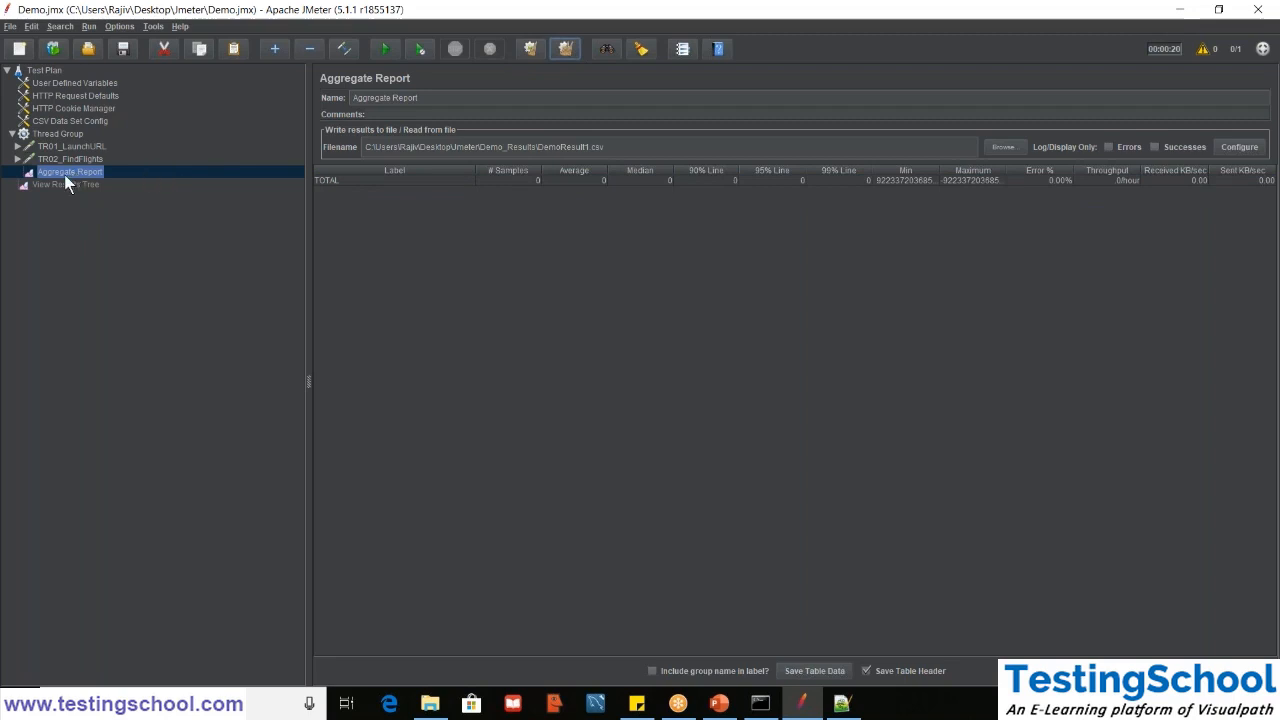
- Add a second Aggregate Report listener directly under the Test Plan
{"action": "left_click", "coordinate": [46, 71]}
{"action": "right_click", "coordinate": [46, 71]}
{"action": "mouse_move", "coordinate": [100, 78]}
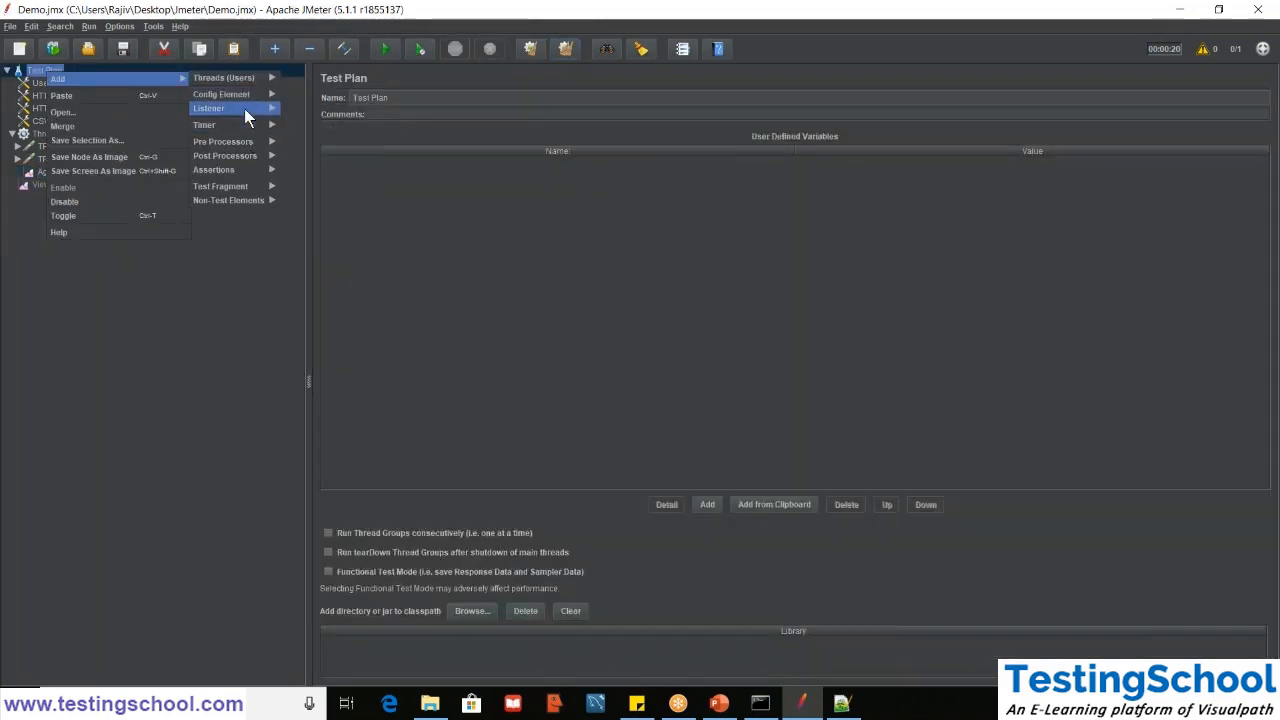
{"action": "mouse_move", "coordinate": [244, 108]}
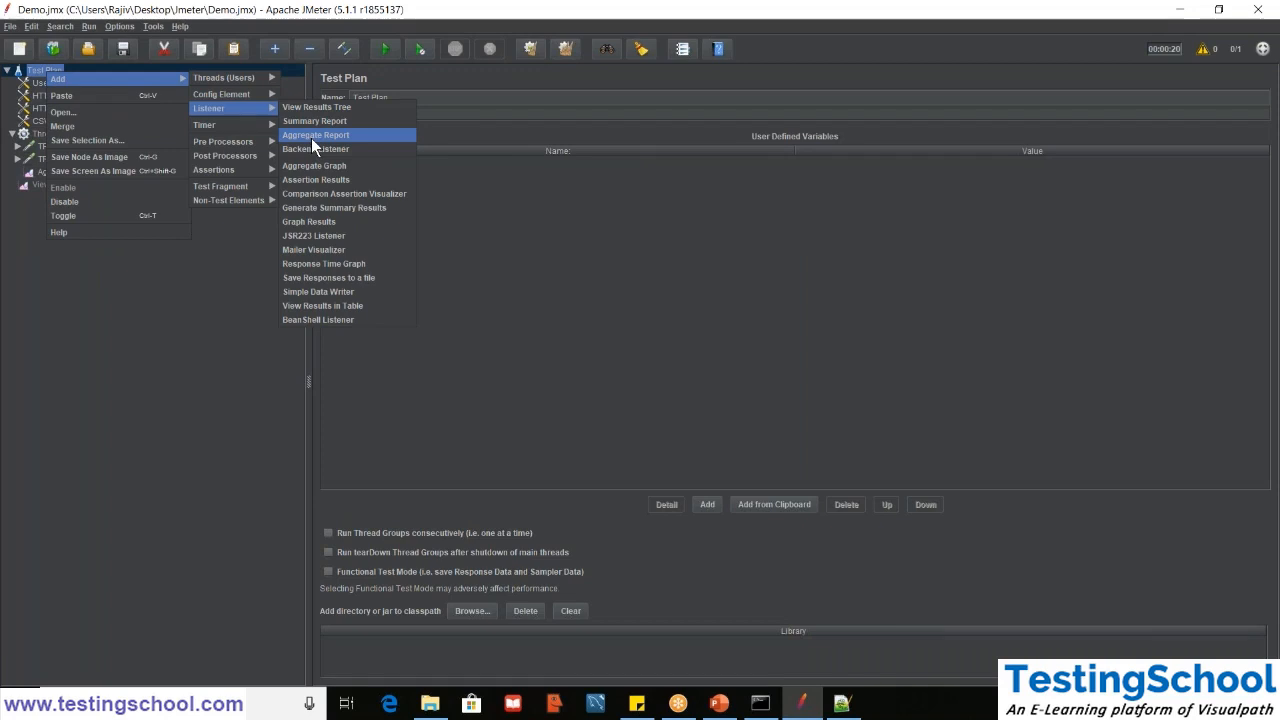
{"action": "left_click", "coordinate": [312, 138]}
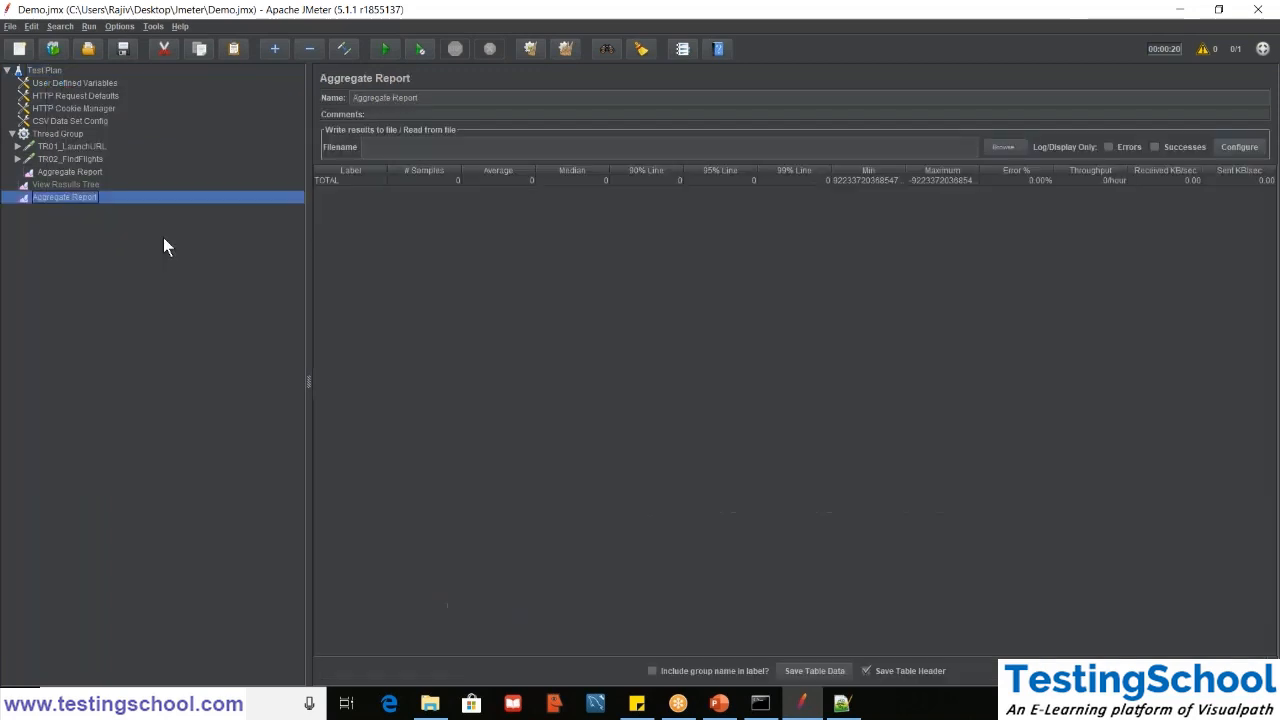
- Load DemoResult1.jtl from the Demo_Results folder into the new Aggregate Report
{"action": "left_click", "coordinate": [1003, 147]}
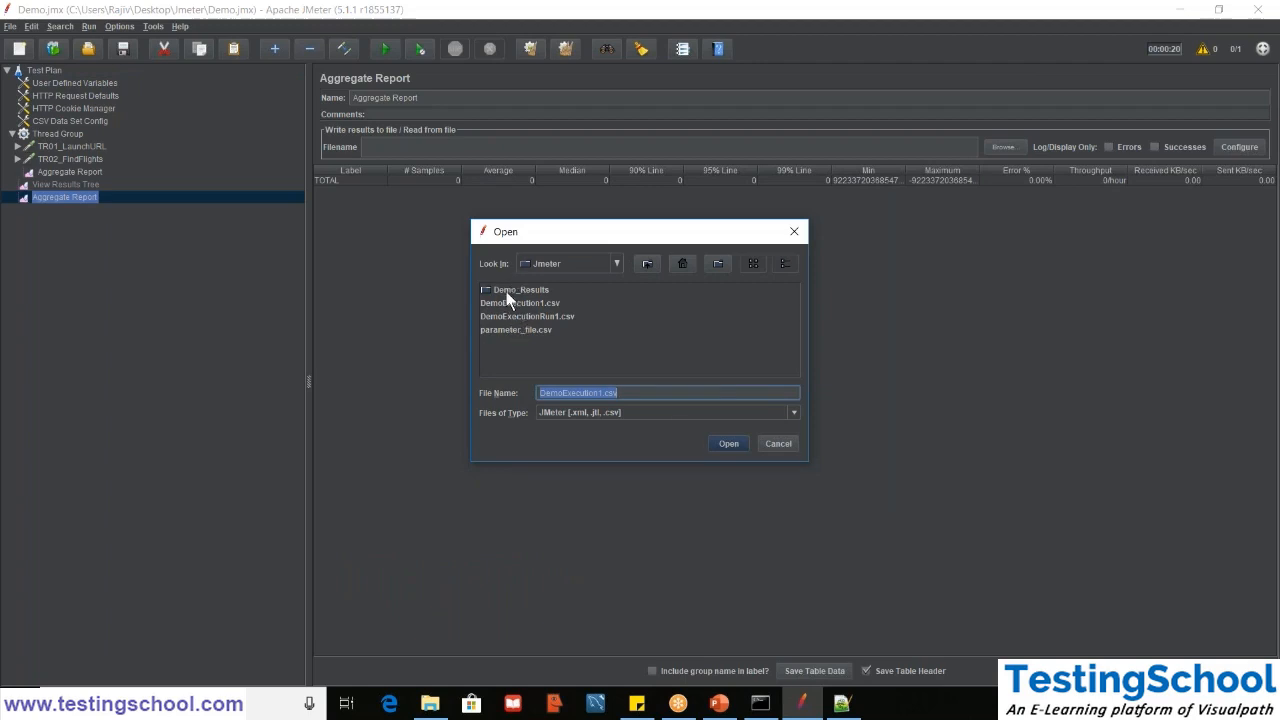
{"action": "double_click", "coordinate": [507, 290]}
{"action": "double_click", "coordinate": [502, 318]}
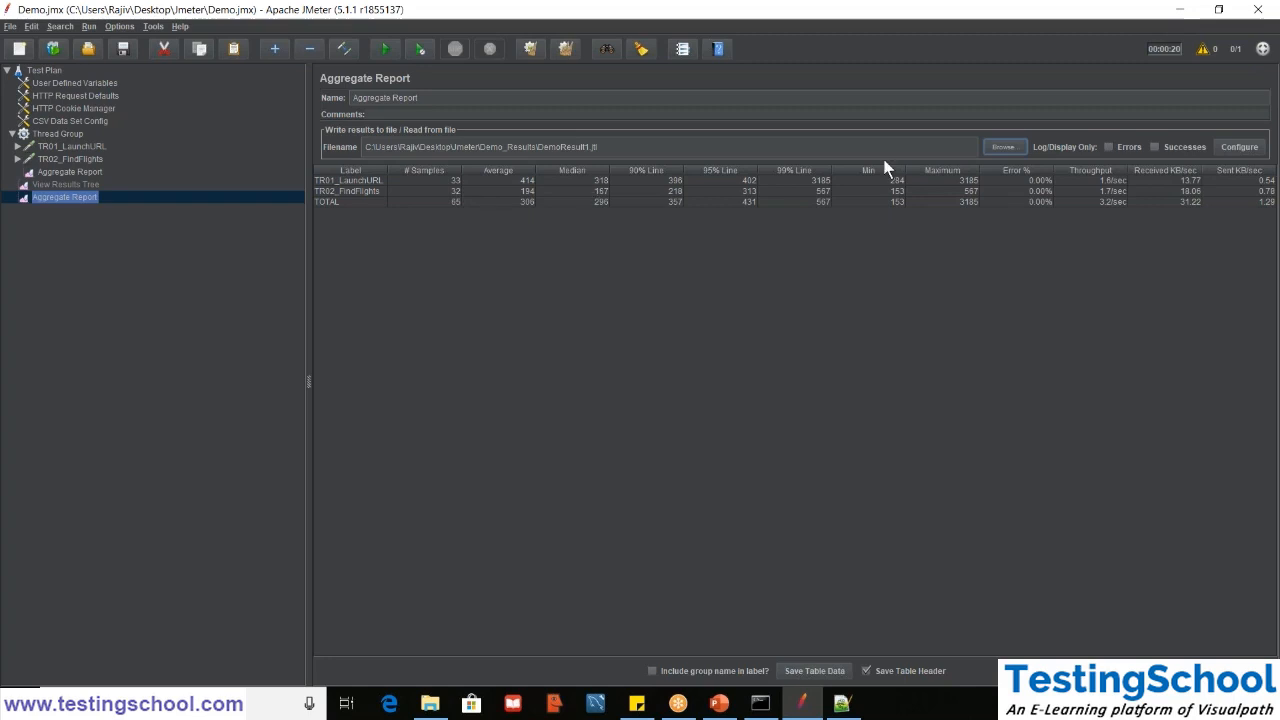
- Clear all results, load DemoResult1.csv from the Demo_Results folder into the new Aggregate Report, and select its TOTAL row
{"action": "left_click", "coordinate": [564, 51]}
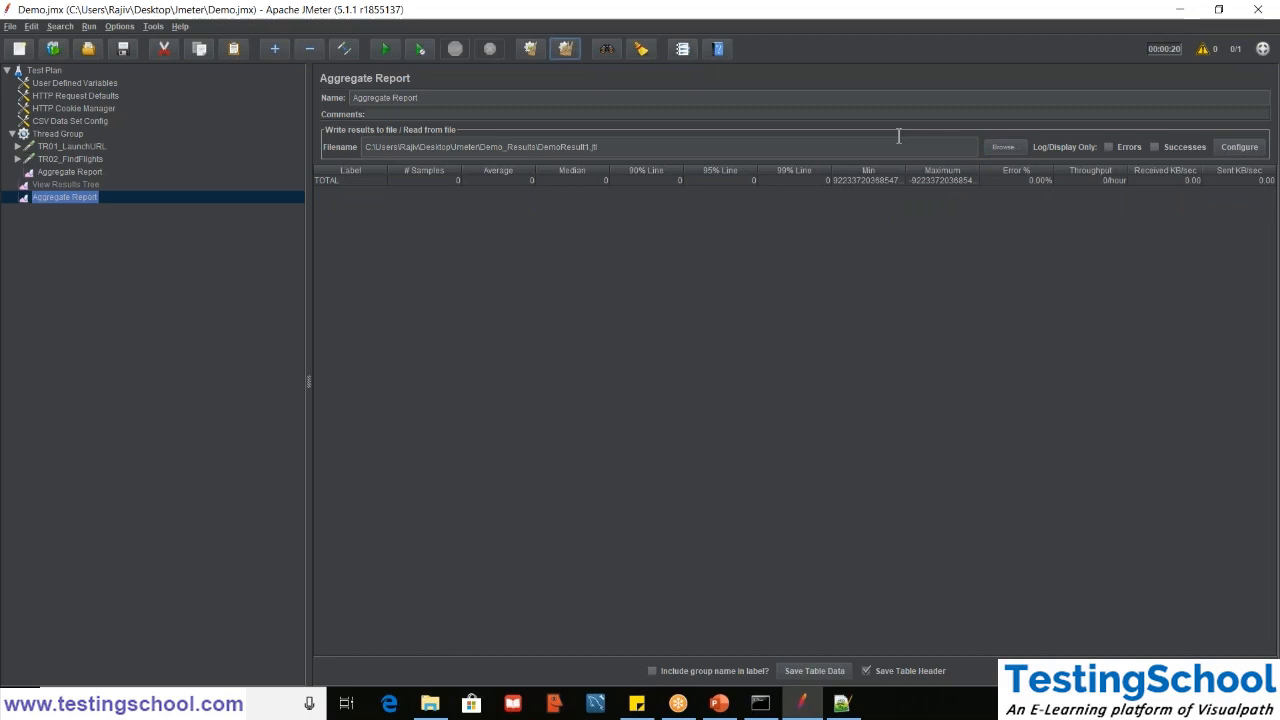
{"action": "left_click", "coordinate": [1003, 147]}
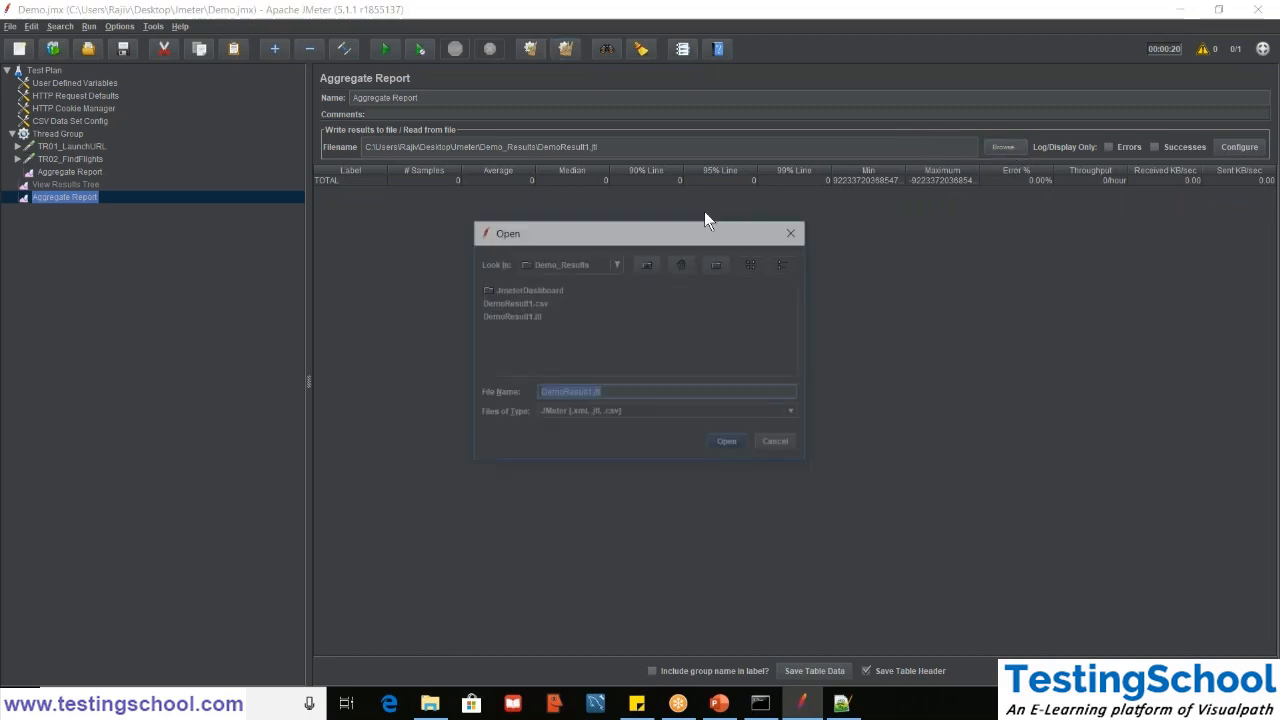
{"action": "double_click", "coordinate": [527, 303]}
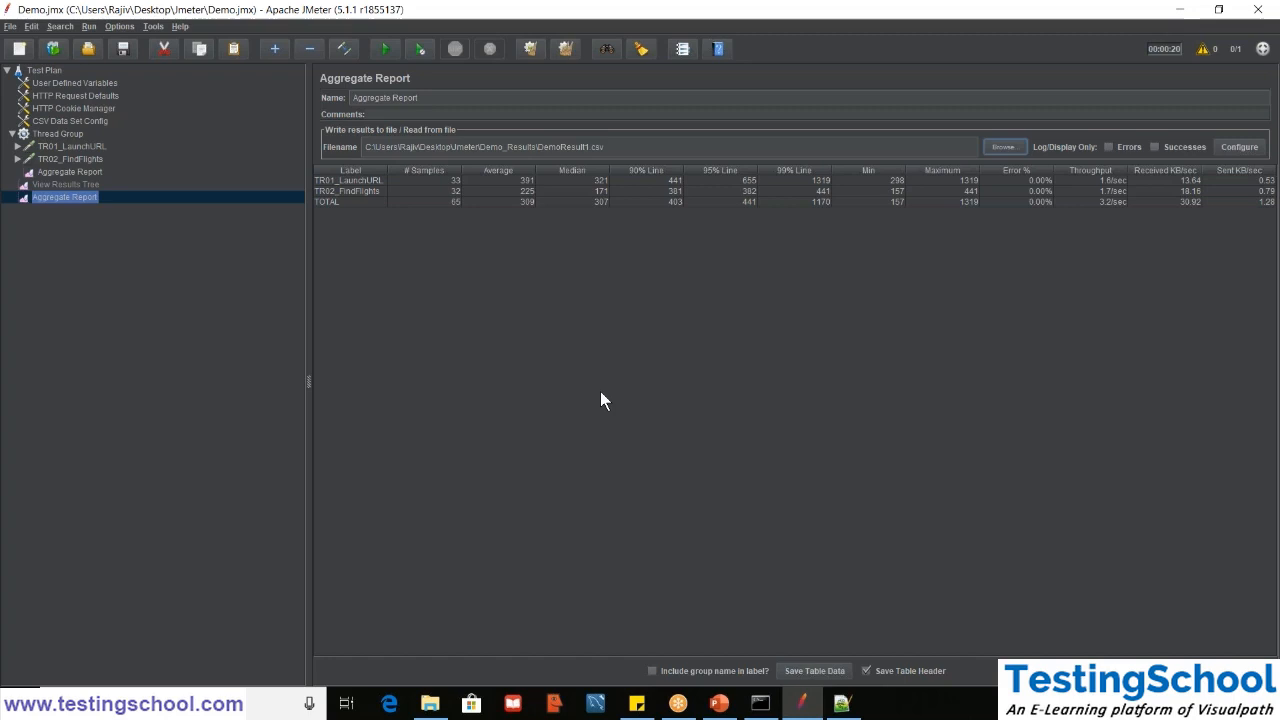
{"action": "left_click", "coordinate": [348, 202]}
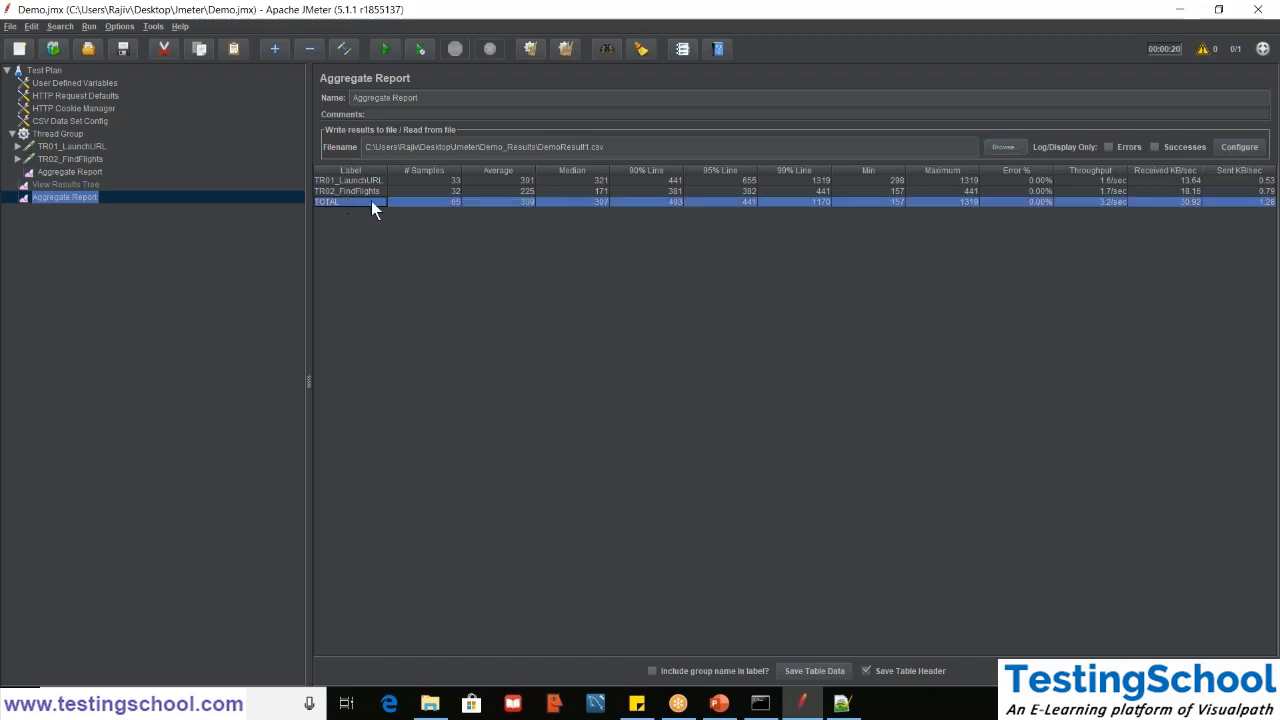
- Delete the View Results Tree and the Aggregate Report directly under the Test Plan, and display the Thread Group settings
{"action": "left_click", "coordinate": [55, 172]}
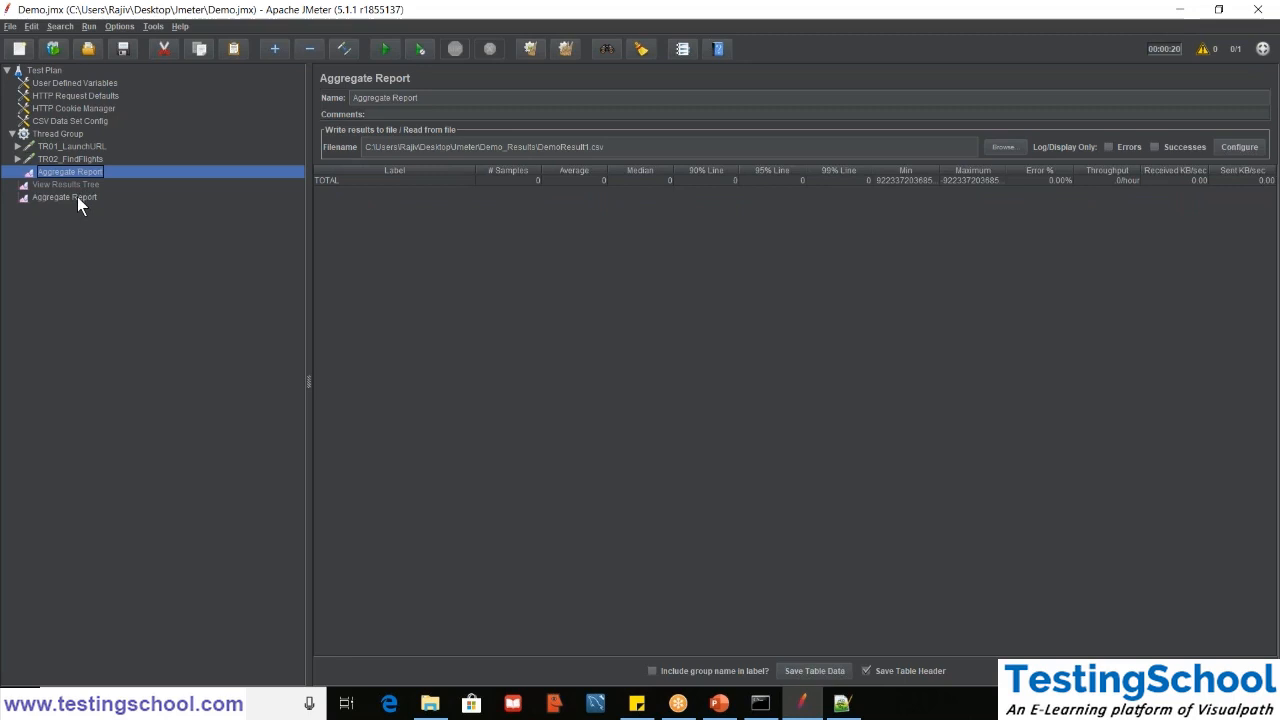
{"action": "left_click", "coordinate": [77, 196], "text": "shift"}
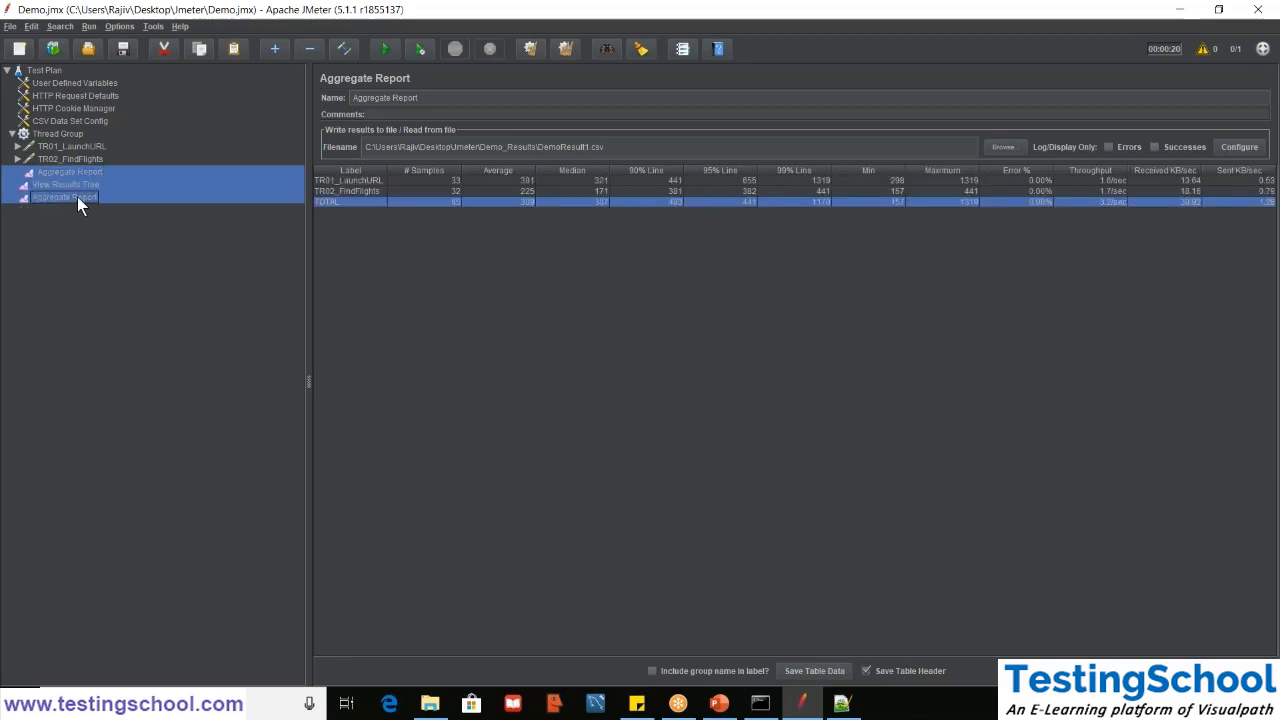
{"action": "left_click", "coordinate": [62, 176]}
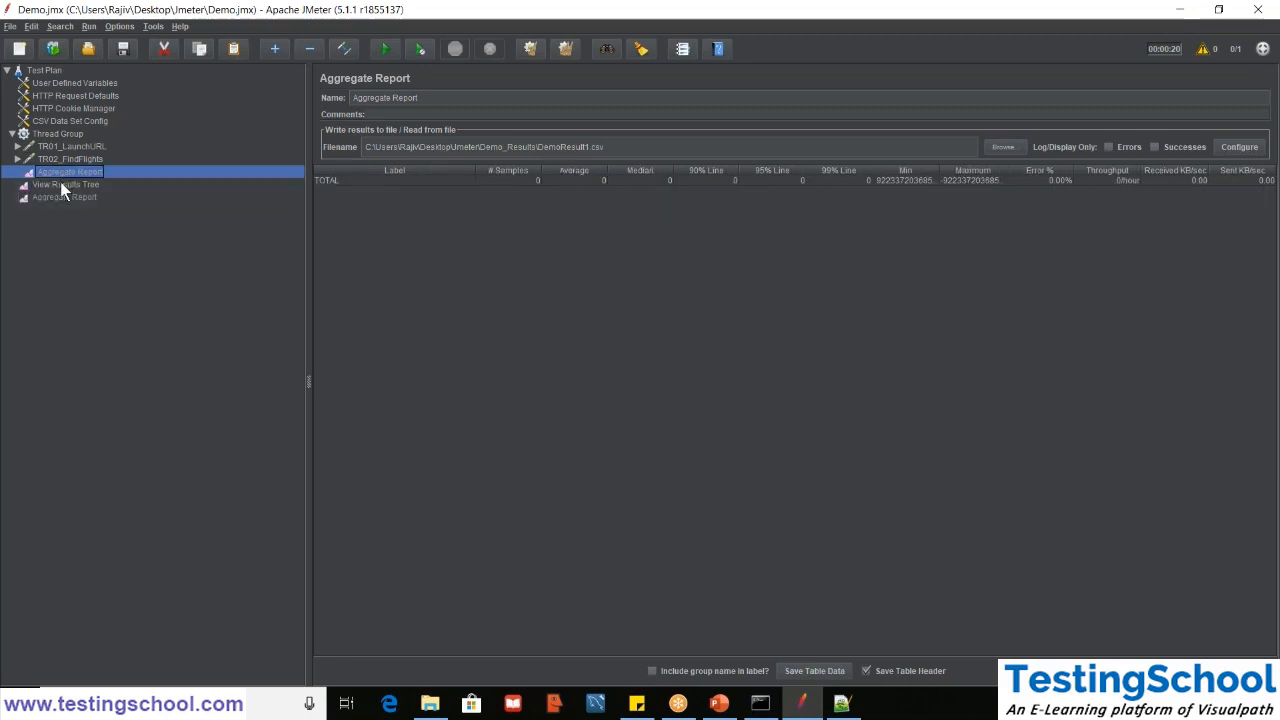
{"action": "left_click", "coordinate": [60, 181]}
{"action": "left_click", "coordinate": [60, 200], "text": "shift"}
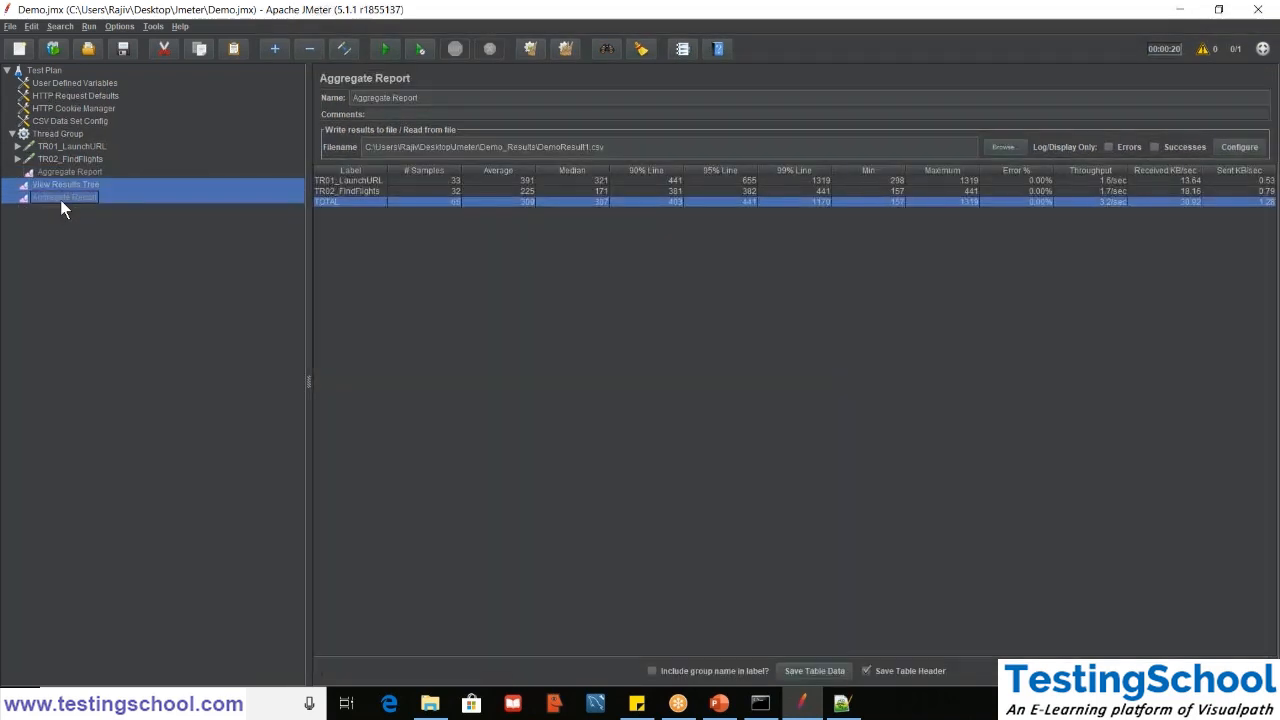
{"action": "key", "text": "Delete"}
{"action": "key", "text": "Return"}
{"action": "left_click", "coordinate": [65, 172]}
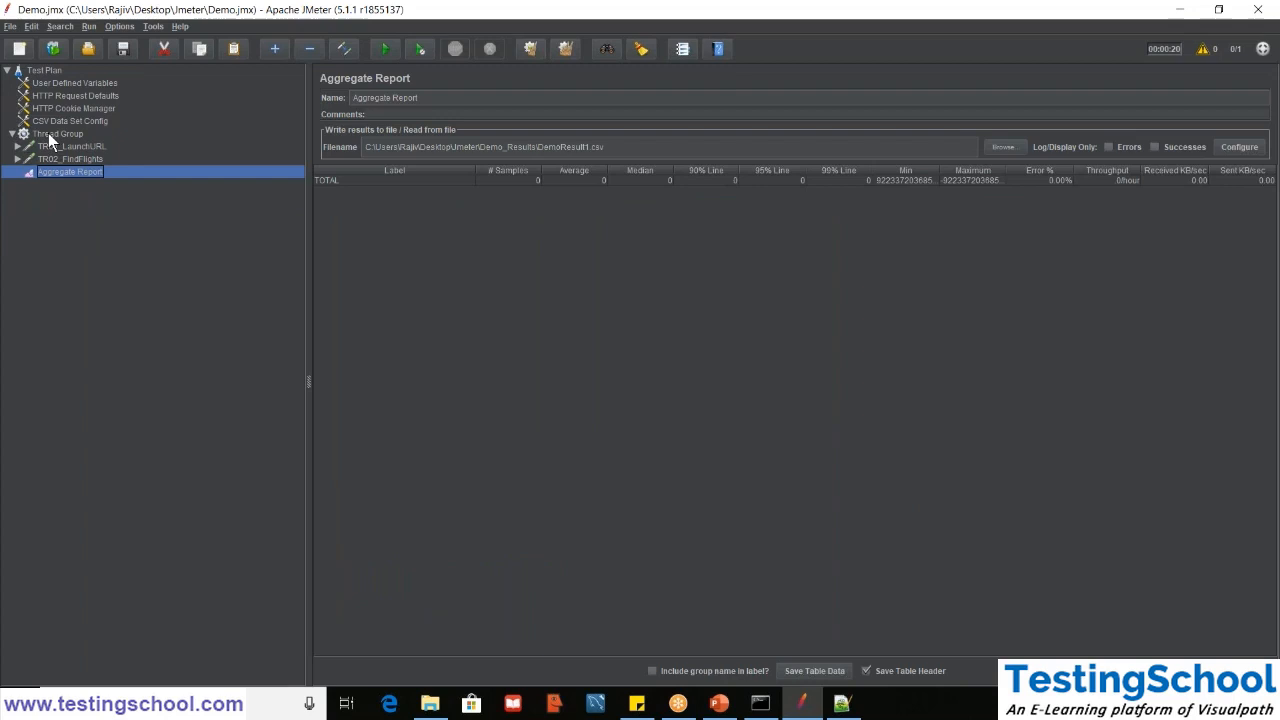
{"action": "left_click", "coordinate": [48, 133]}
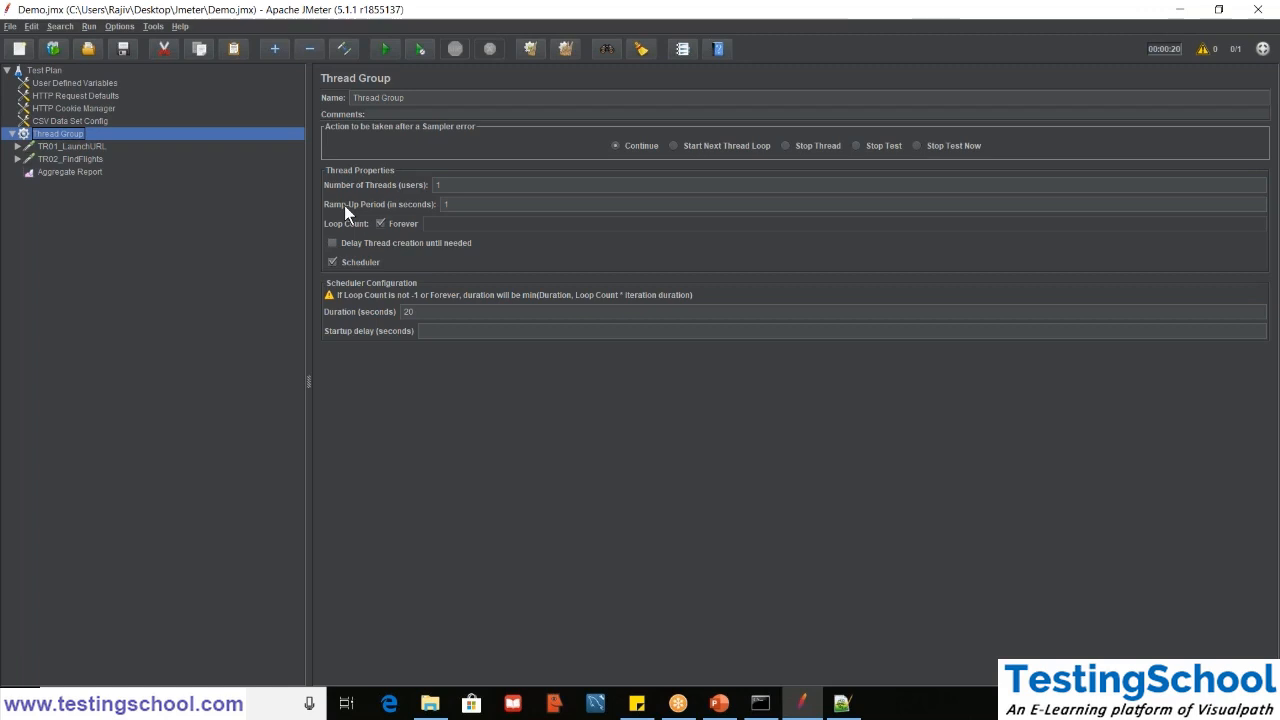
- Switch to File Explorer and open the bin folder inside Documents\apache-jmeter-5.1.1\apache-jmeter-5.1.1
{"action": "mouse_move", "coordinate": [429, 706]}
{"action": "left_click", "coordinate": [430, 638]}
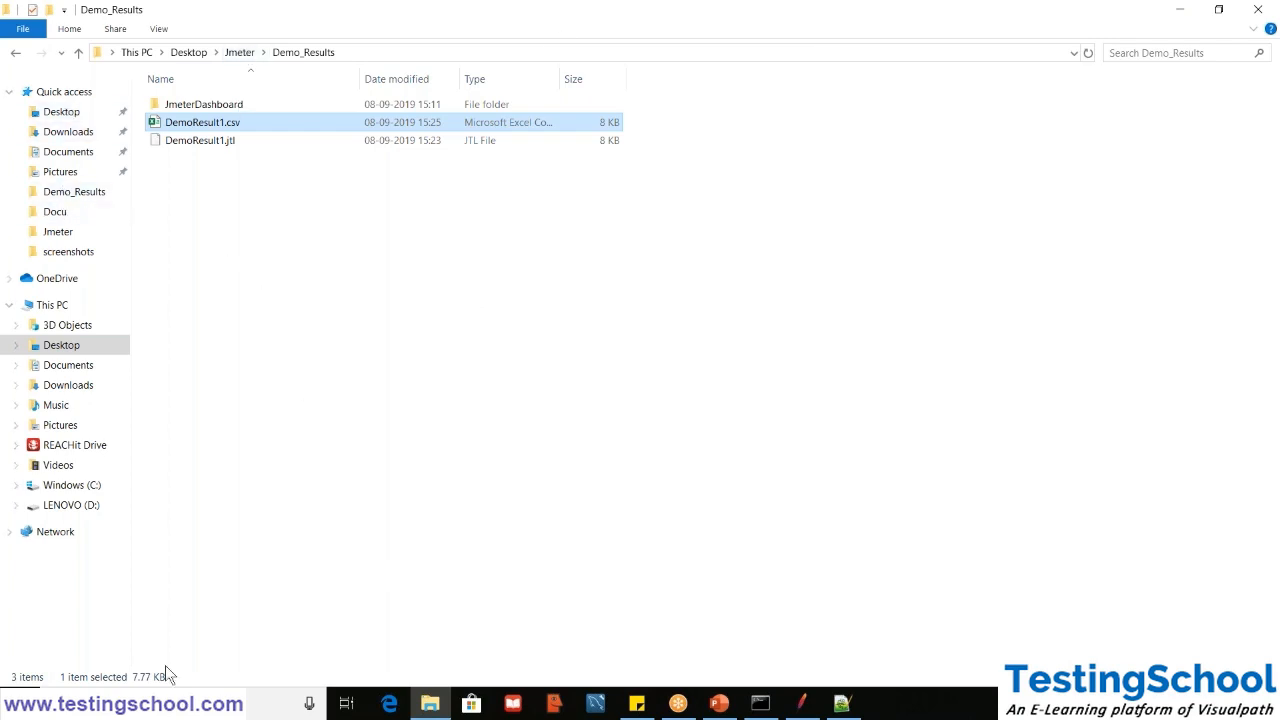
{"action": "left_click", "coordinate": [70, 488]}
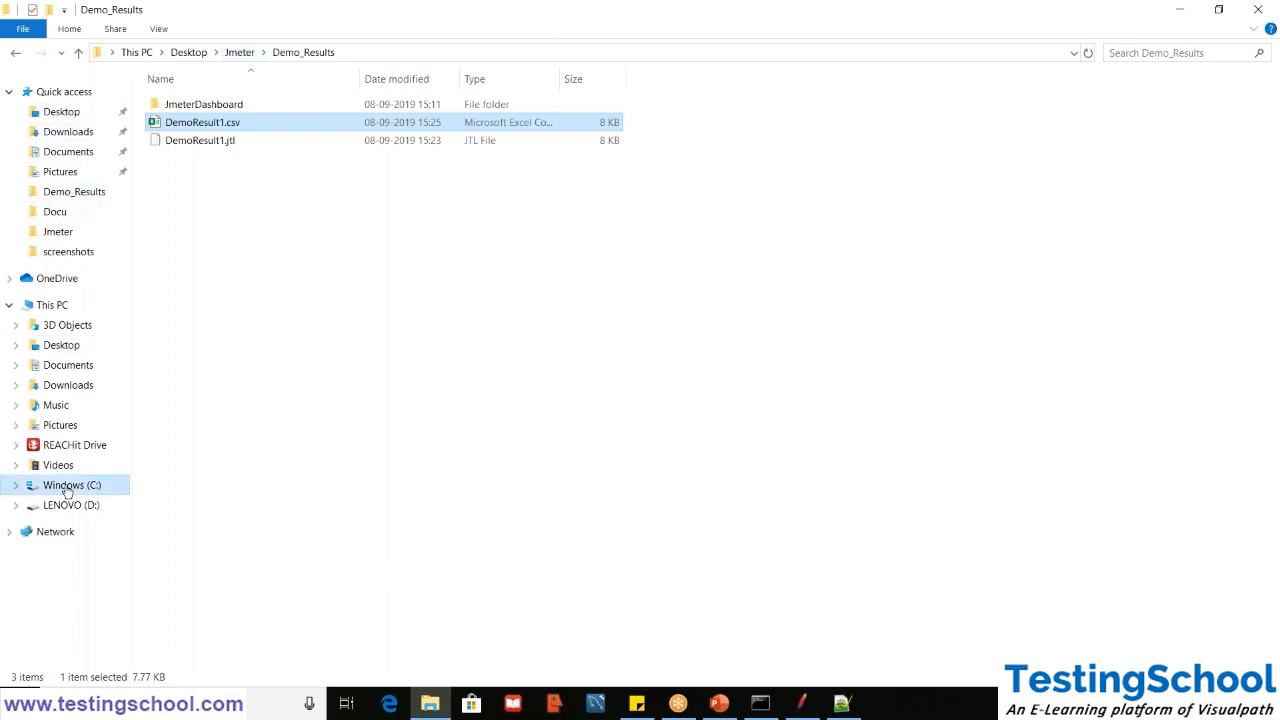
{"action": "left_click", "coordinate": [70, 155]}
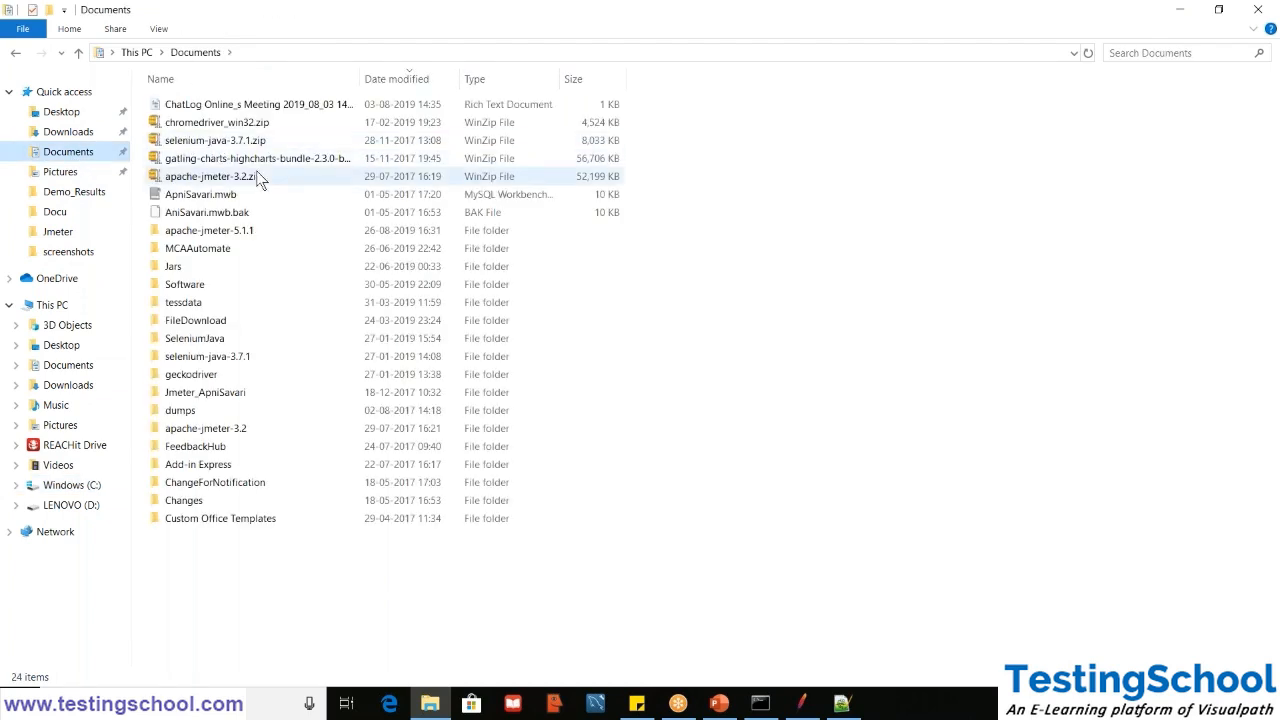
{"action": "double_click", "coordinate": [236, 231]}
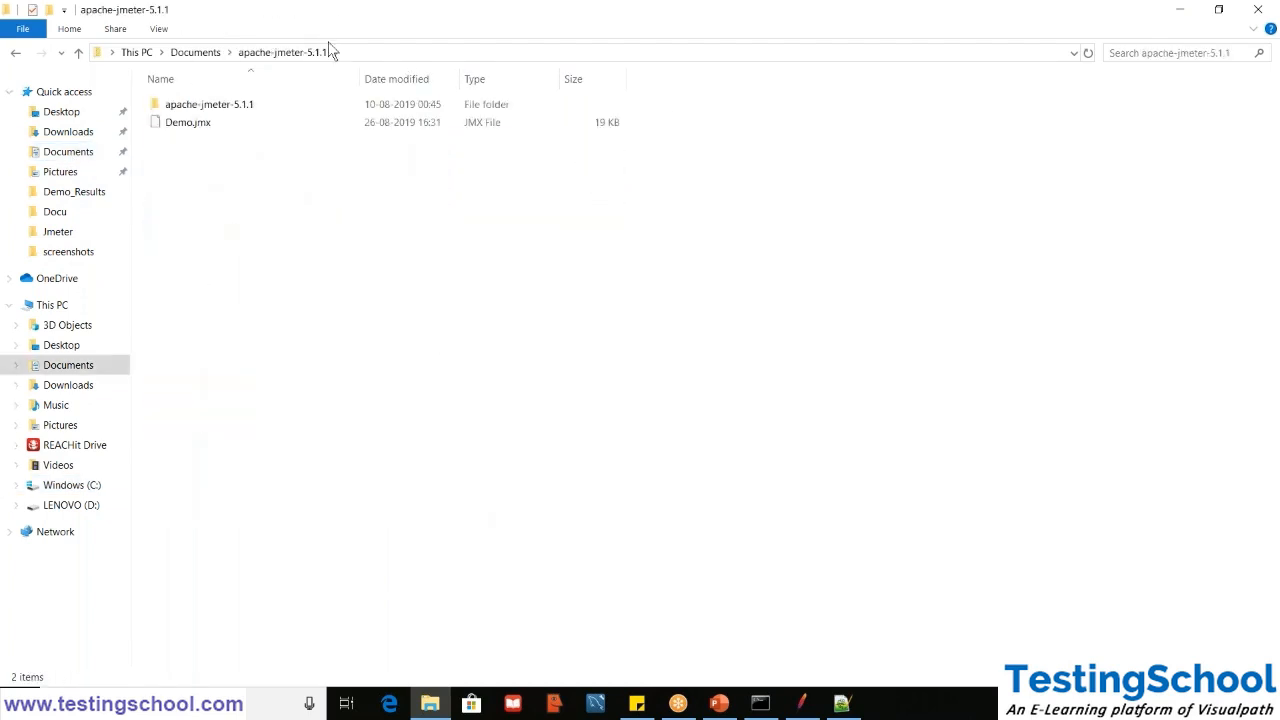
{"action": "double_click", "coordinate": [242, 105]}
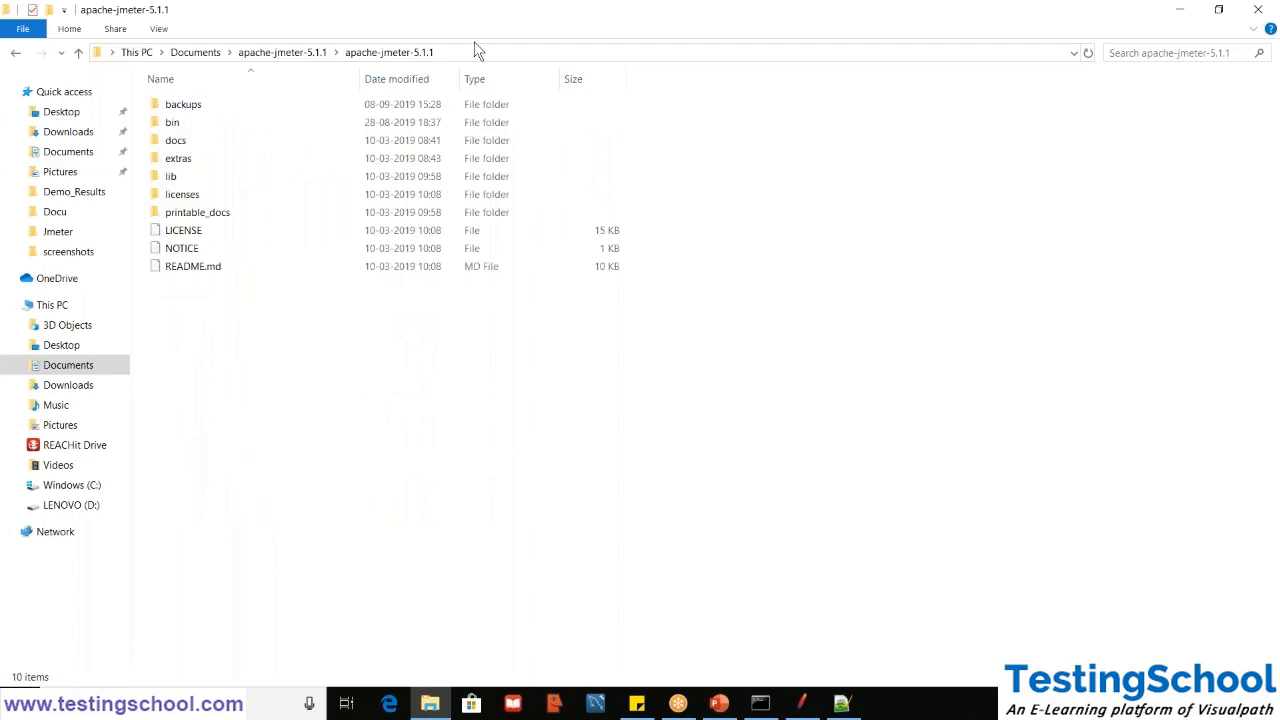
{"action": "double_click", "coordinate": [183, 126]}
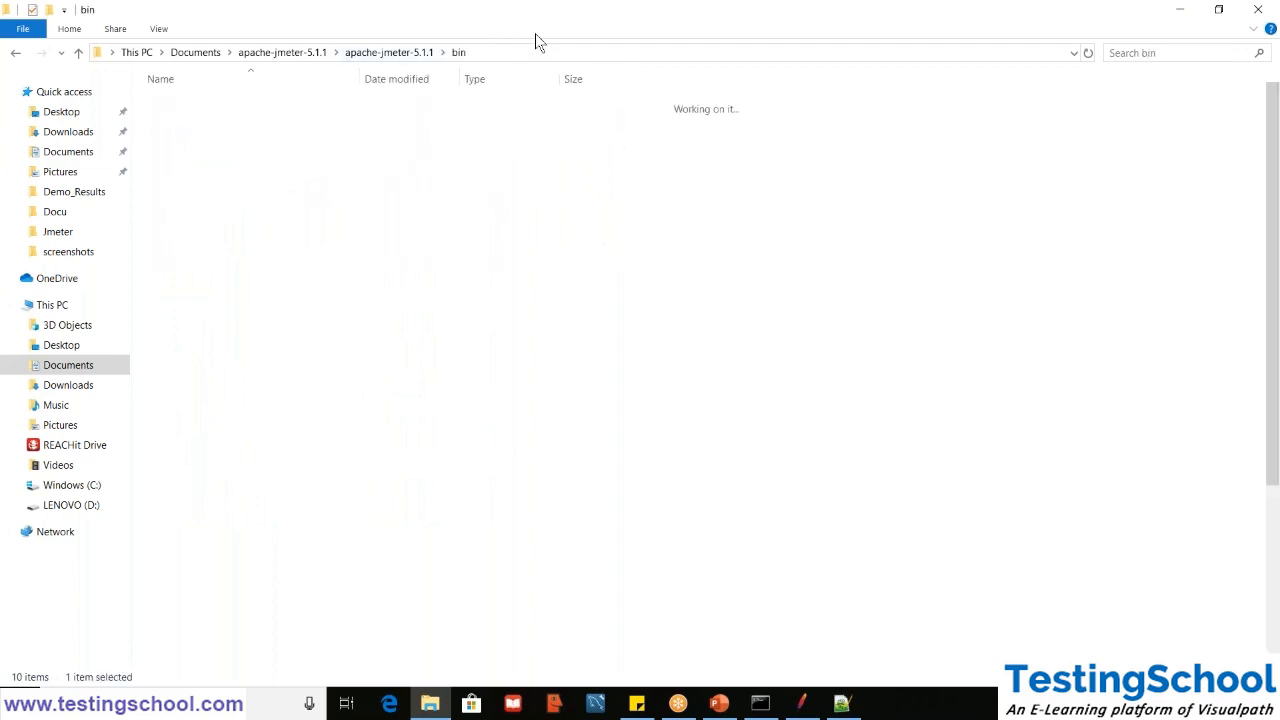
- Open a Command Prompt at the JMeter bin folder and maximize its window
{"action": "left_click", "coordinate": [517, 52]}
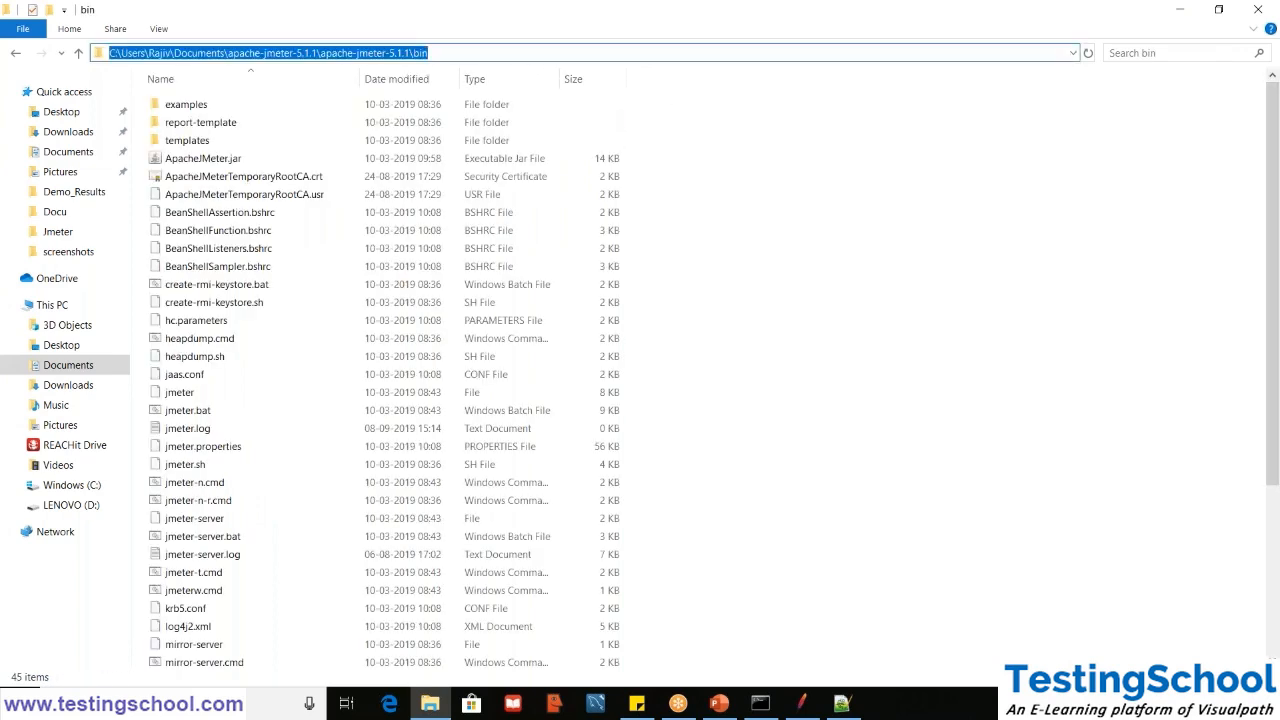
{"action": "type", "text": "cmd"}
{"action": "key", "text": "Return"}
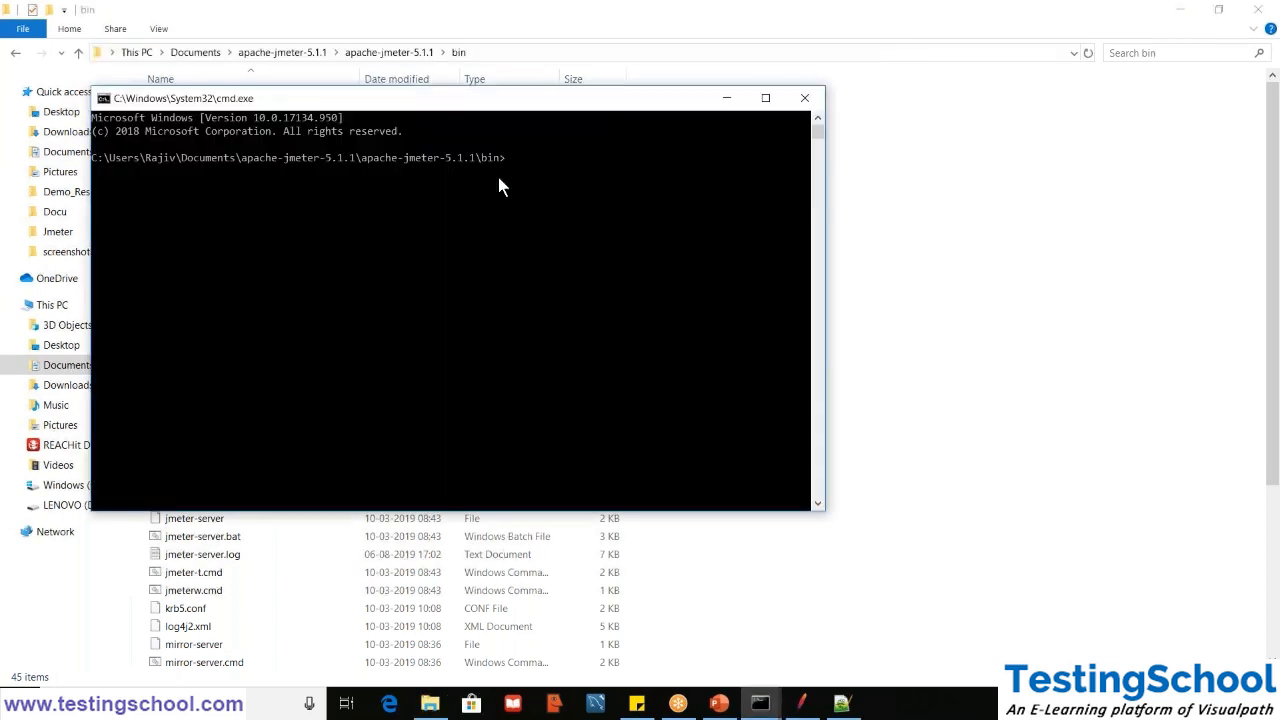
{"action": "left_click", "coordinate": [495, 179]}
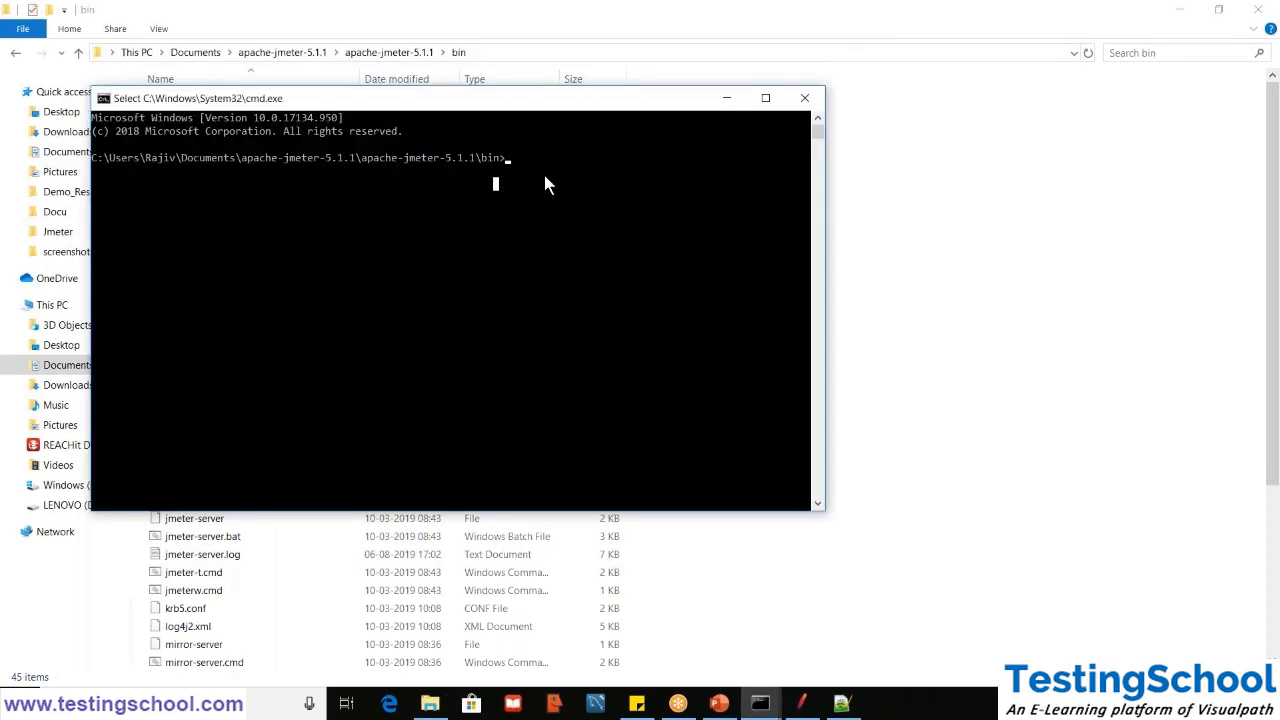
{"action": "left_click", "coordinate": [765, 98]}
{"action": "left_click", "coordinate": [497, 70]}
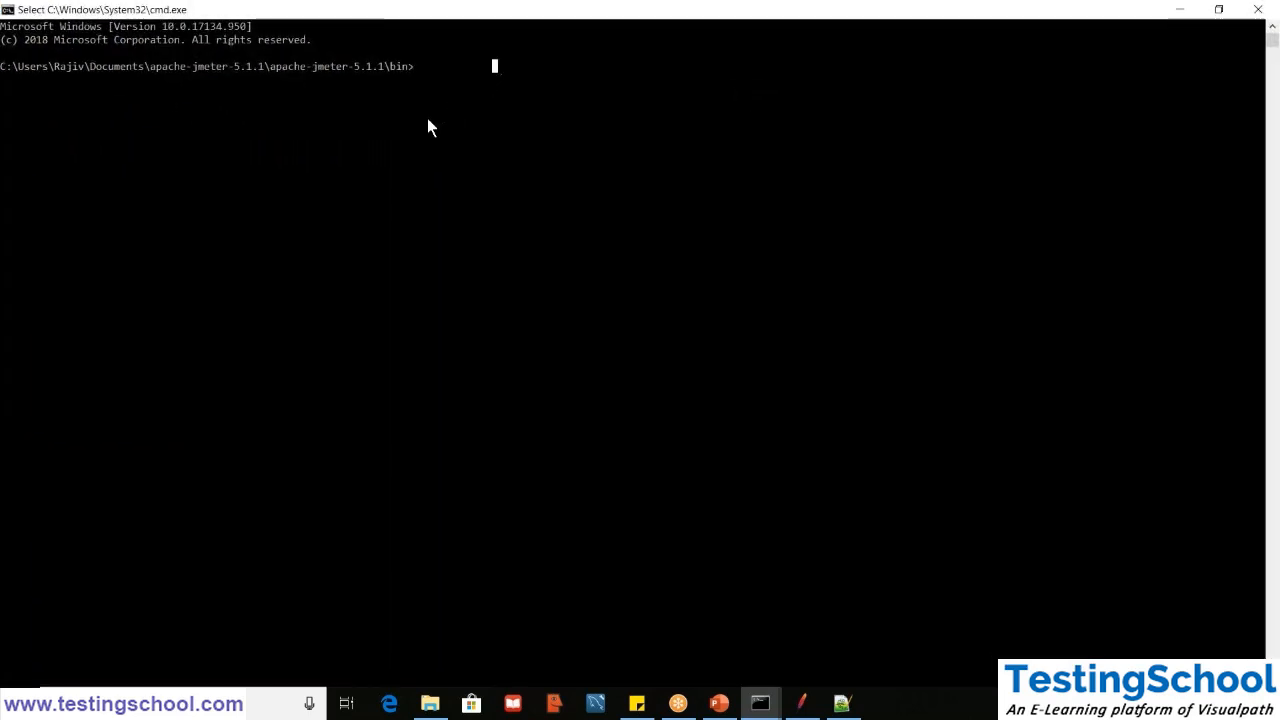
{"action": "key", "text": "Escape"}
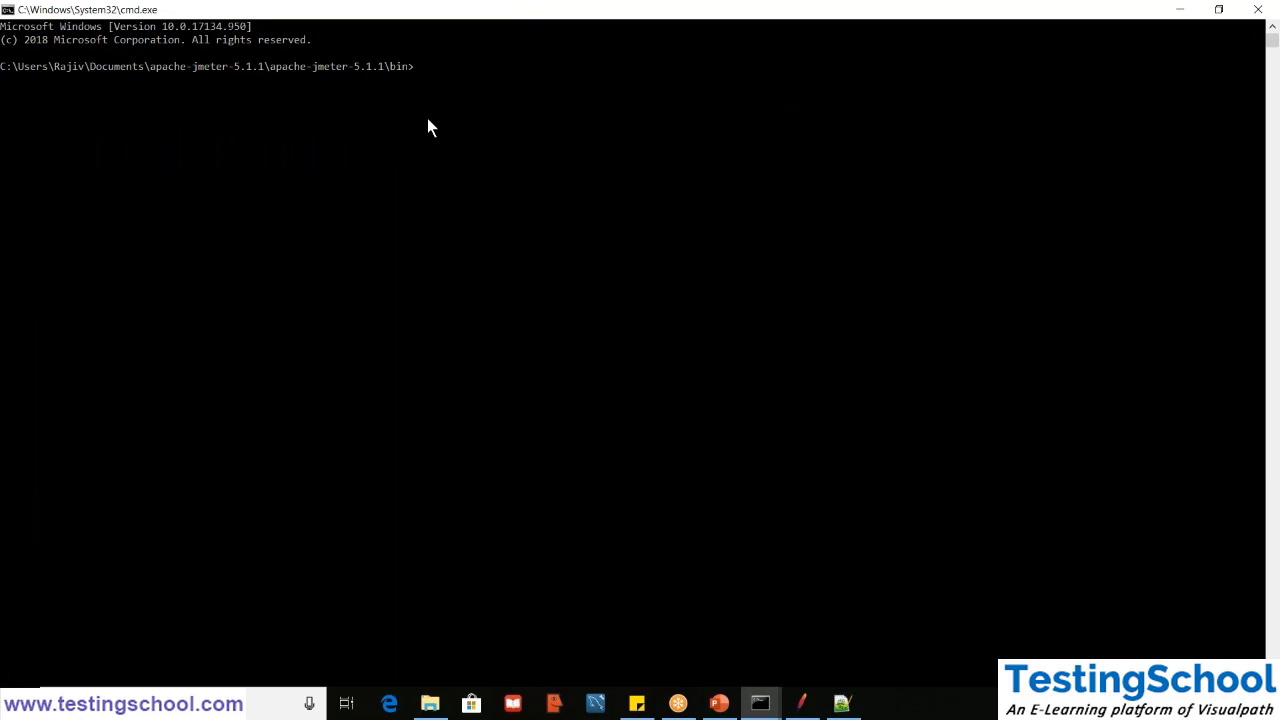
- Begin the non-GUI run command with "jmeter -n -t", without executing it
{"action": "type", "text": "jm"}
{"action": "key", "text": "BackSpace"}
{"action": "key", "text": "BackSpace"}
{"action": "type", "text": "jmetter"}
{"action": "key", "text": "BackSpace"}
{"action": "key", "text": "BackSpace"}
{"action": "key", "text": "BackSpace"}
{"action": "type", "text": "er -n -t"}
- Switch to File Explorer and open the Jmeter folder on the Desktop
{"action": "left_click", "coordinate": [429, 706]}
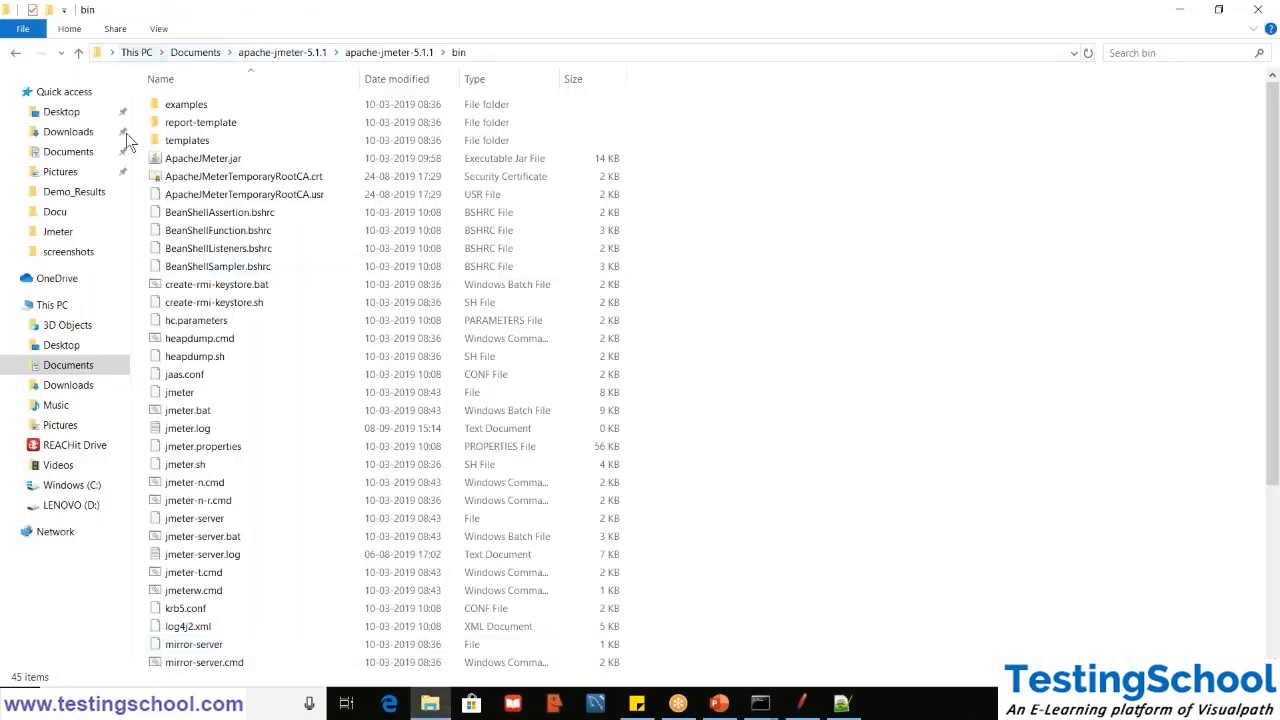
{"action": "left_click", "coordinate": [70, 485]}
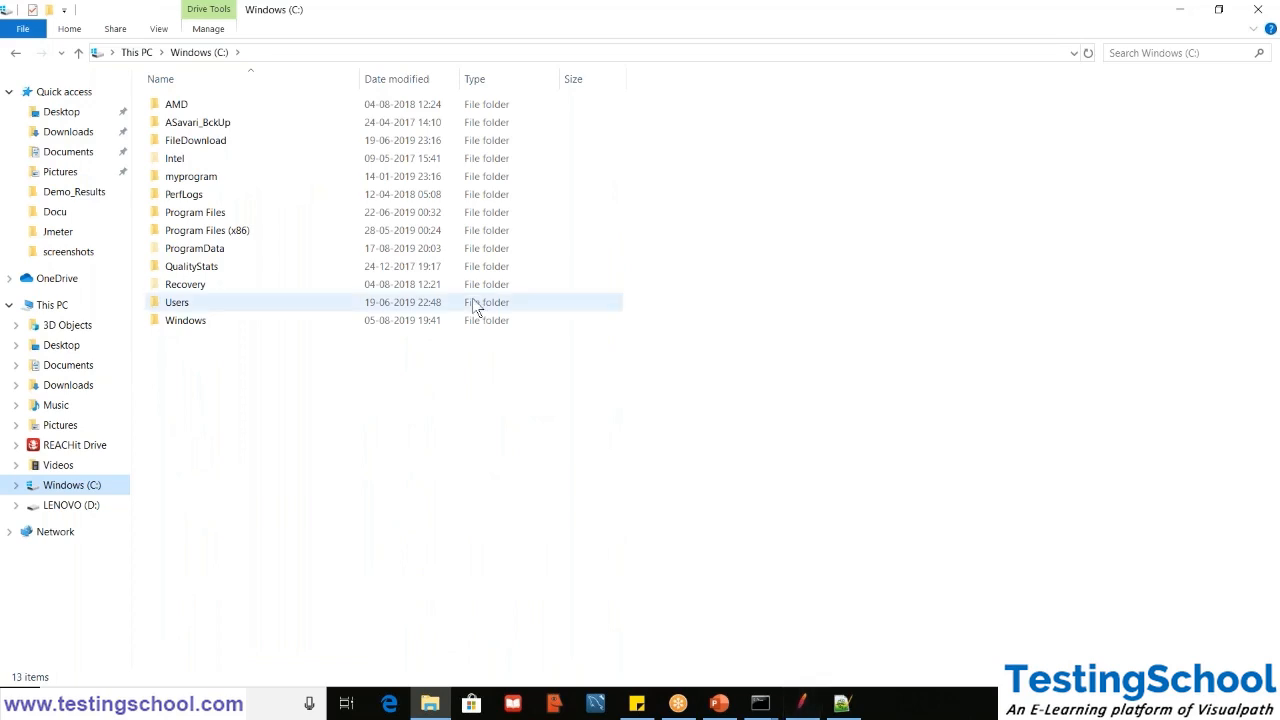
{"action": "left_click", "coordinate": [801, 703]}
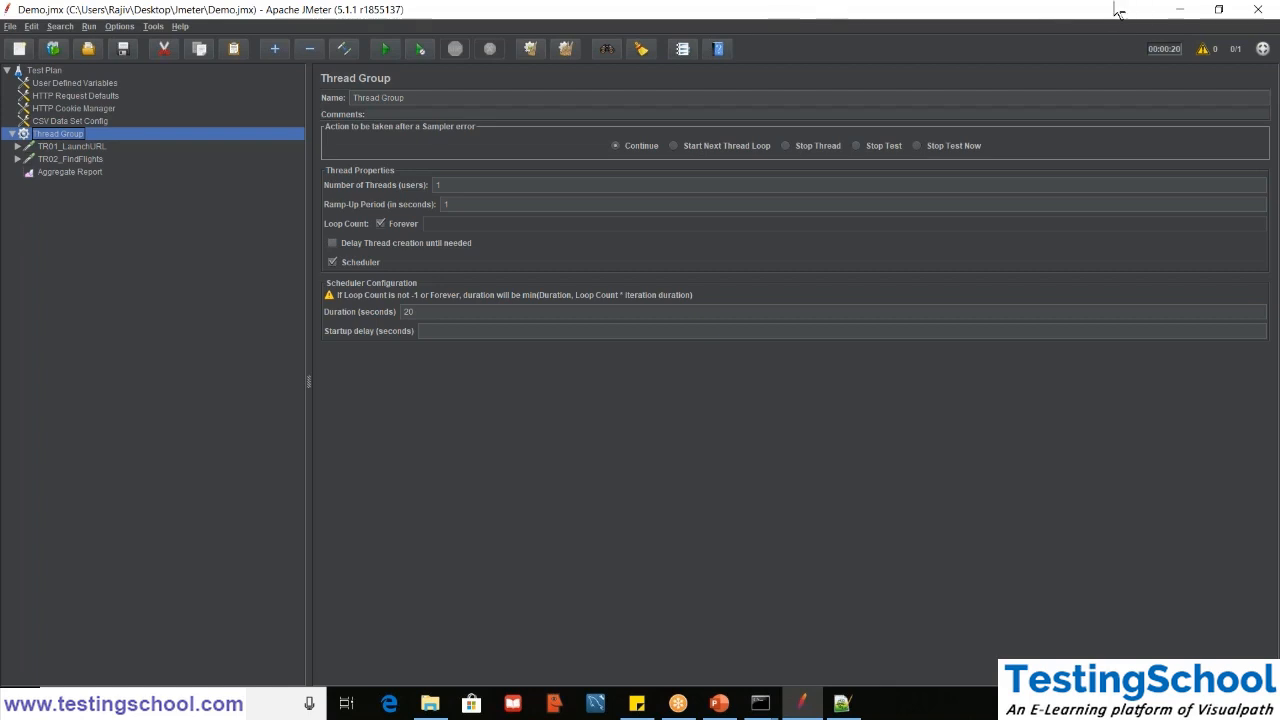
{"action": "left_click", "coordinate": [1180, 12]}
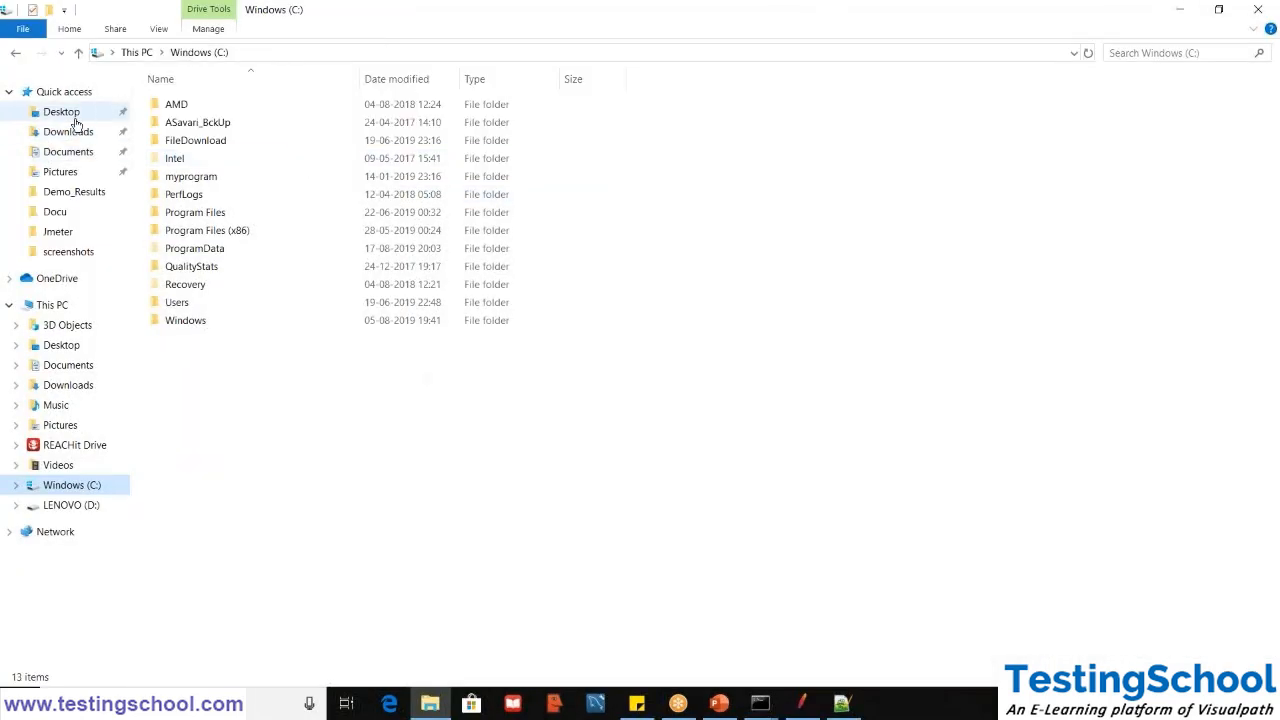
{"action": "left_click", "coordinate": [74, 118]}
{"action": "double_click", "coordinate": [208, 115]}
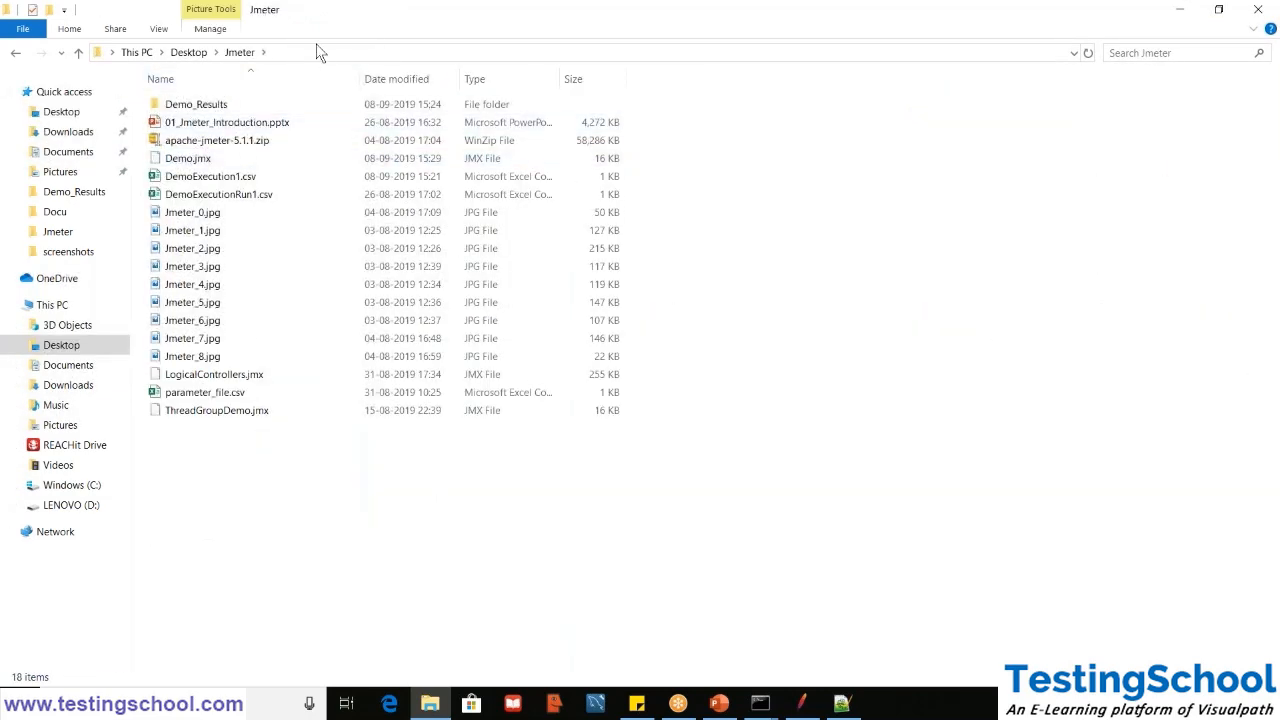
- Complete the folder's address to the full path of Demo.jmx and copy that path
{"action": "left_click", "coordinate": [297, 55]}
{"action": "left_click", "coordinate": [297, 53]}
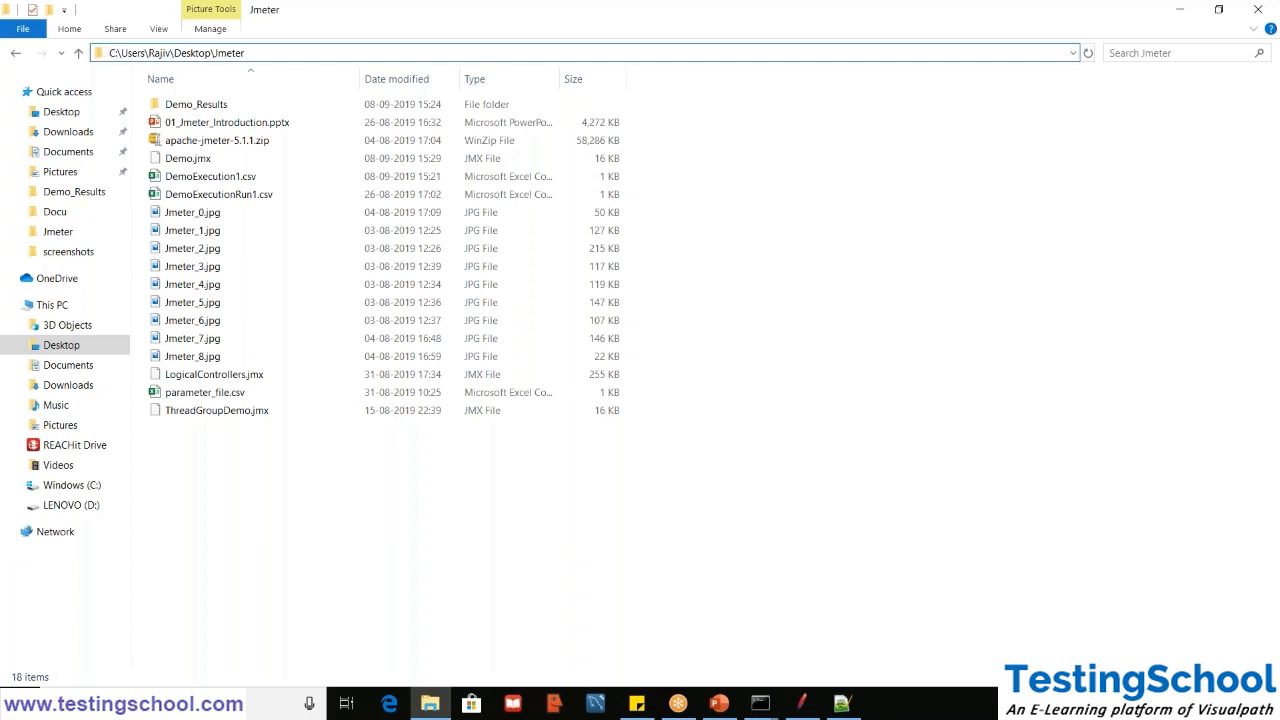
{"action": "type", "text": "\\"}
{"action": "key", "text": "Down"}
{"action": "key", "text": "Down"}
{"action": "key", "text": "Down"}
{"action": "key", "text": "Down"}
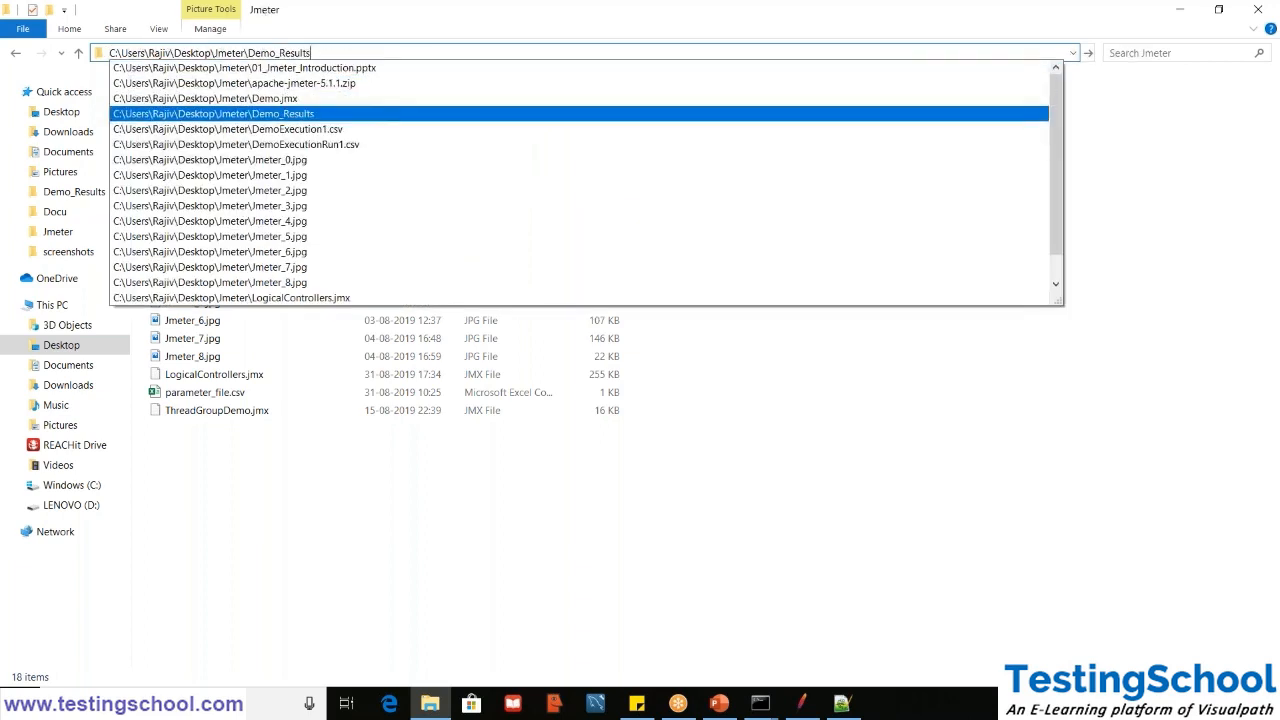
{"action": "key", "text": "Up"}
{"action": "key", "text": "ctrl+a"}
{"action": "key", "text": "ctrl+c"}
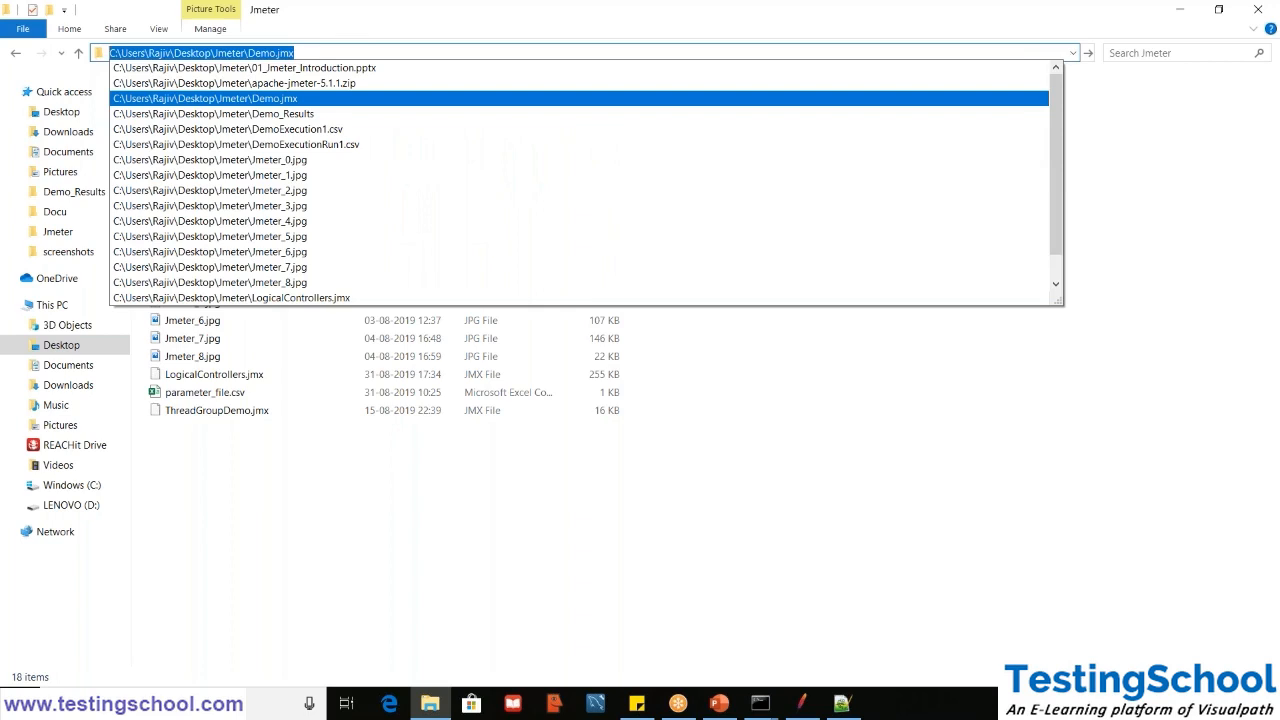
- Return to the Command Prompt, add the copied Demo.jmx path to the jmeter command, and append the -l option
{"action": "left_click", "coordinate": [760, 703]}
{"action": "left_click", "coordinate": [780, 607]}
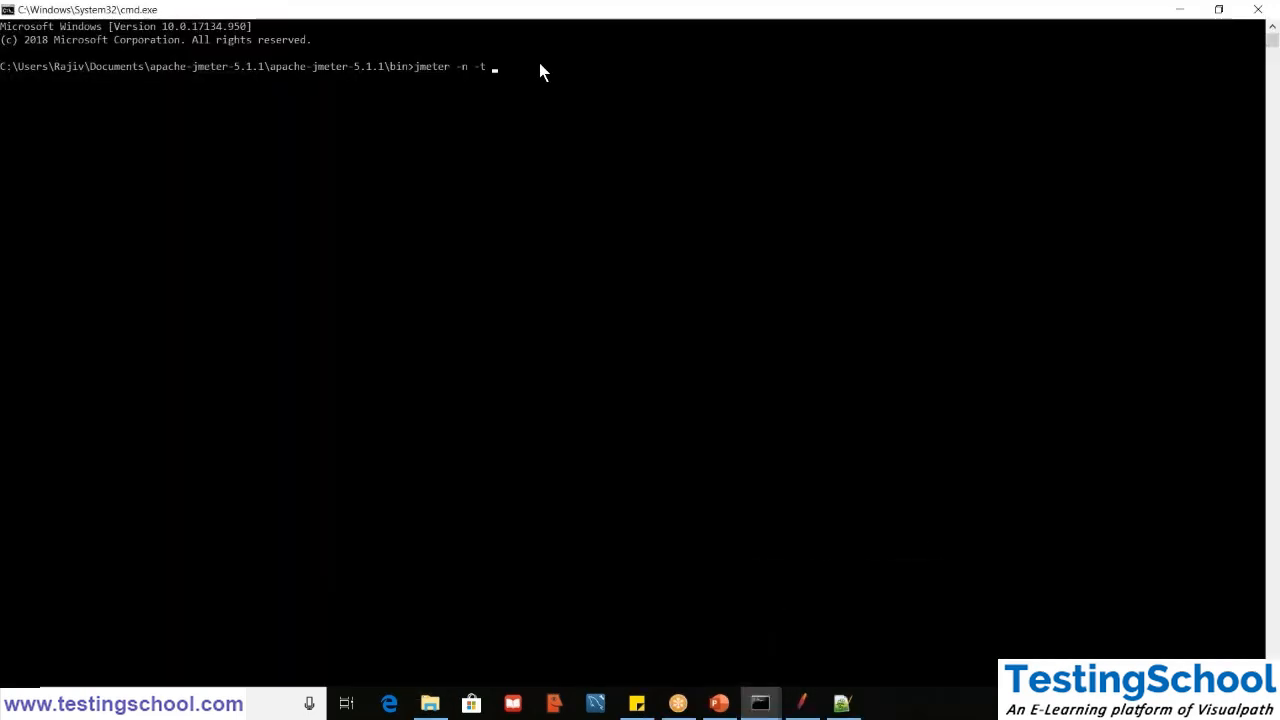
{"action": "key", "text": "ctrl+v"}
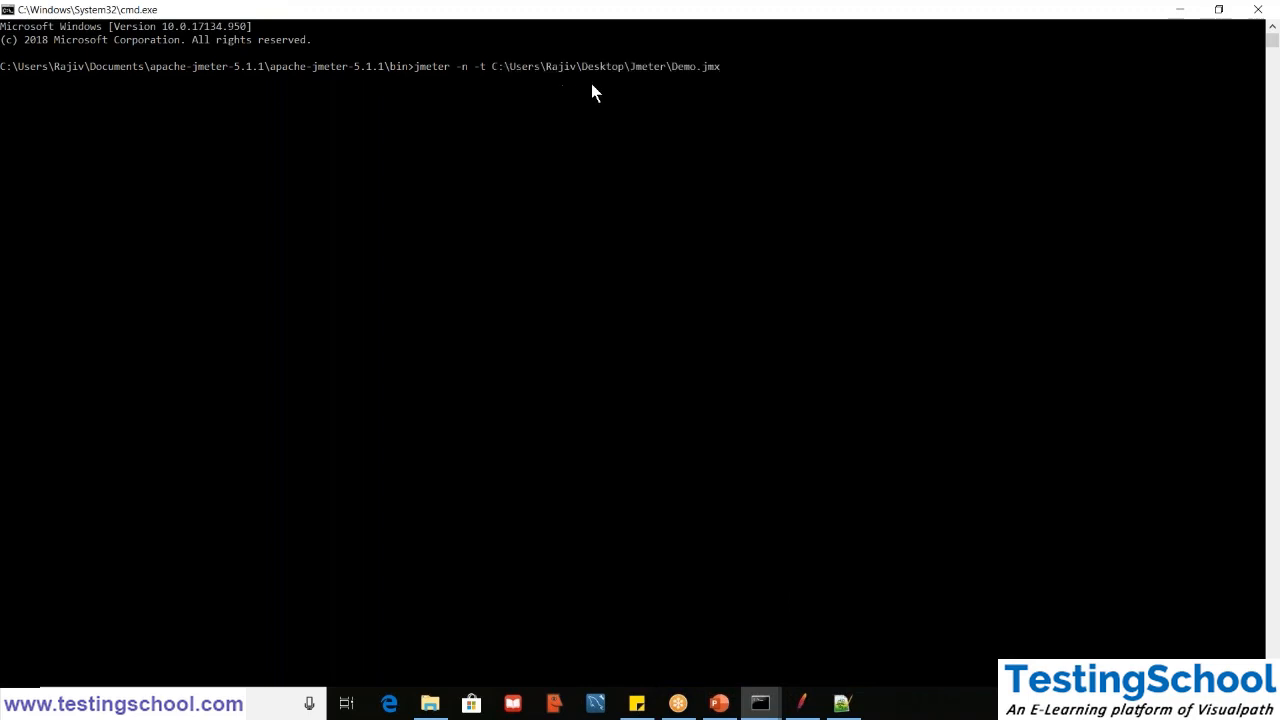
{"action": "type", "text": "-l"}
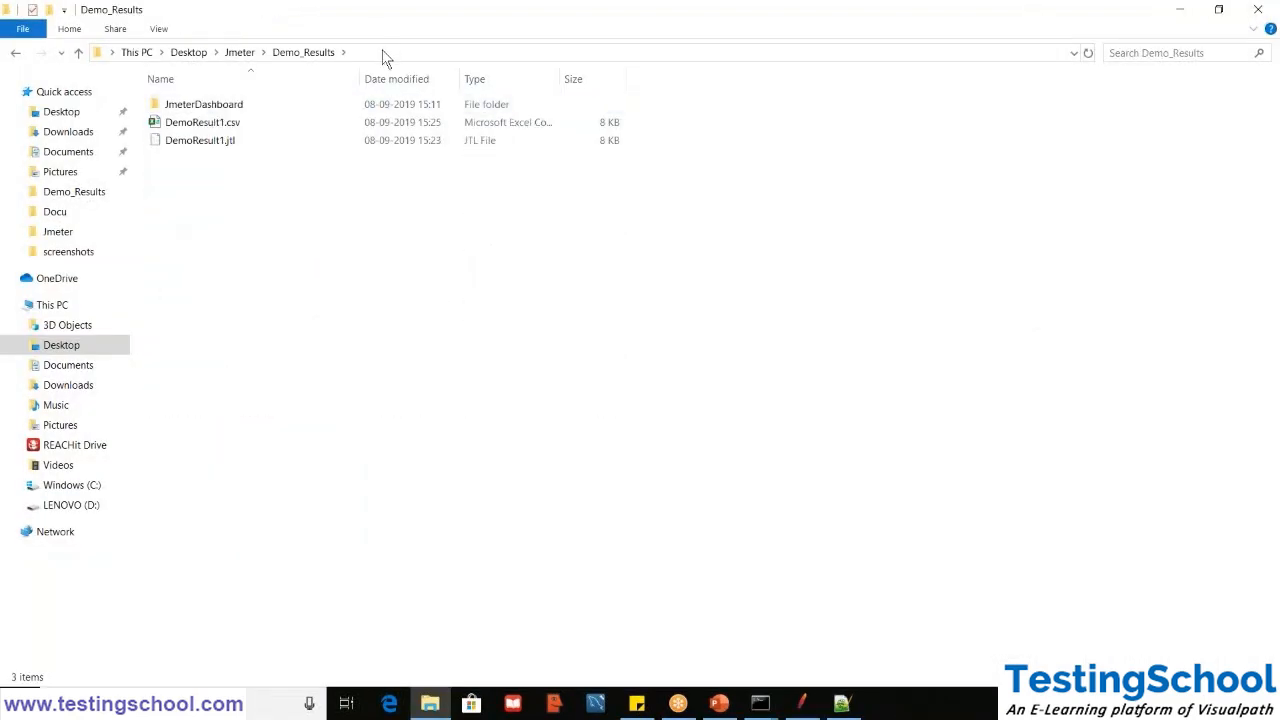
- Copy the Demo_Results folder path from File Explorer and add it after the -l option in the Command Prompt
{"action": "left_click", "coordinate": [385, 55]}
{"action": "key", "text": "ctrl+c"}
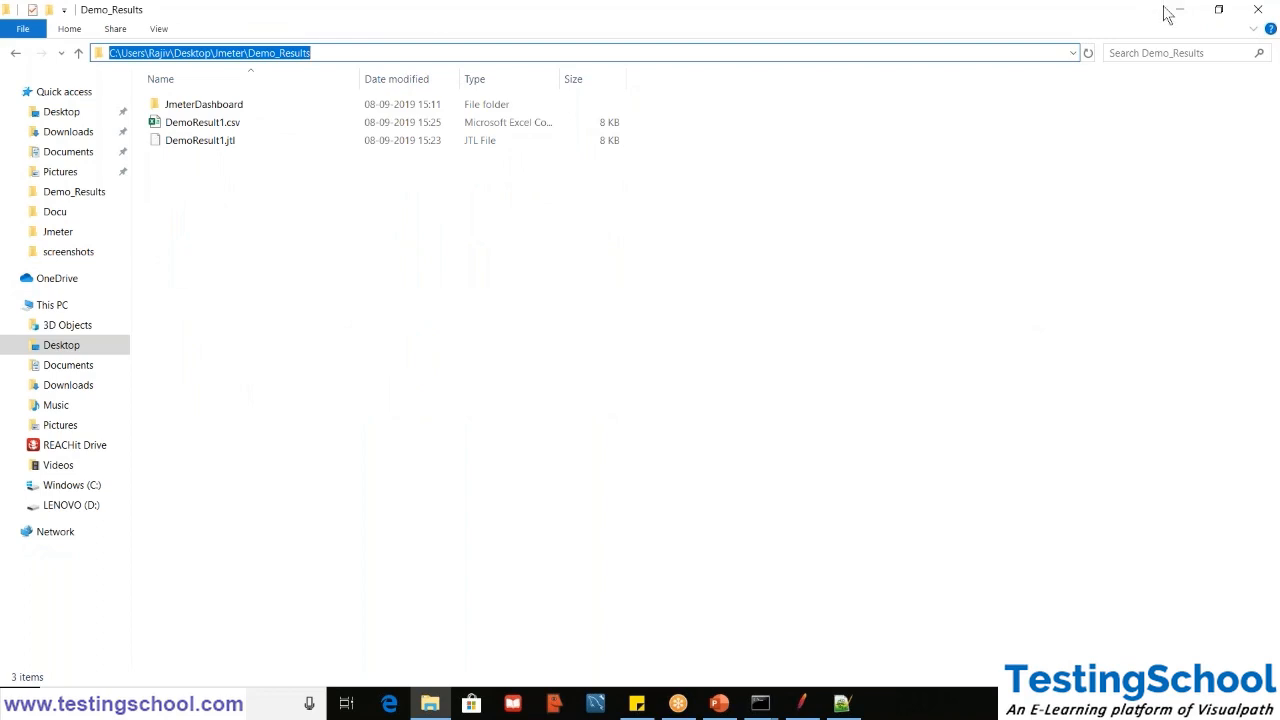
{"action": "left_click", "coordinate": [788, 170]}
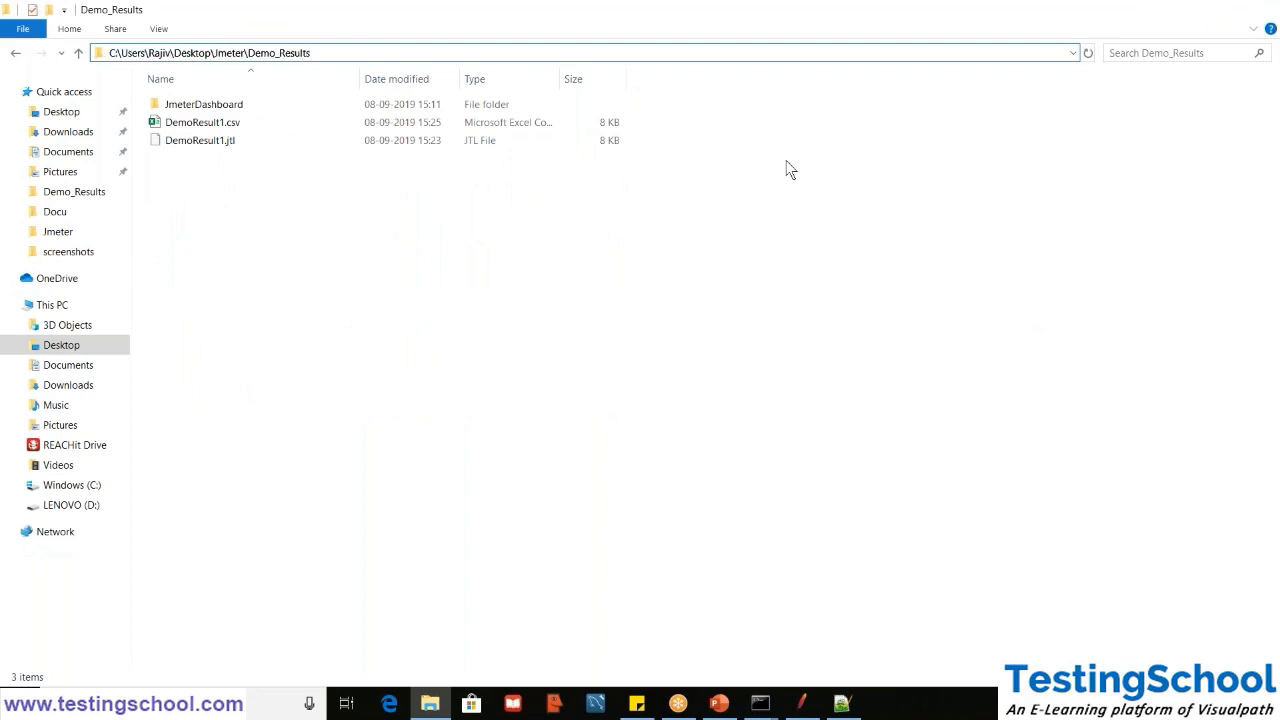
{"action": "left_click", "coordinate": [760, 703]}
{"action": "left_click", "coordinate": [827, 627]}
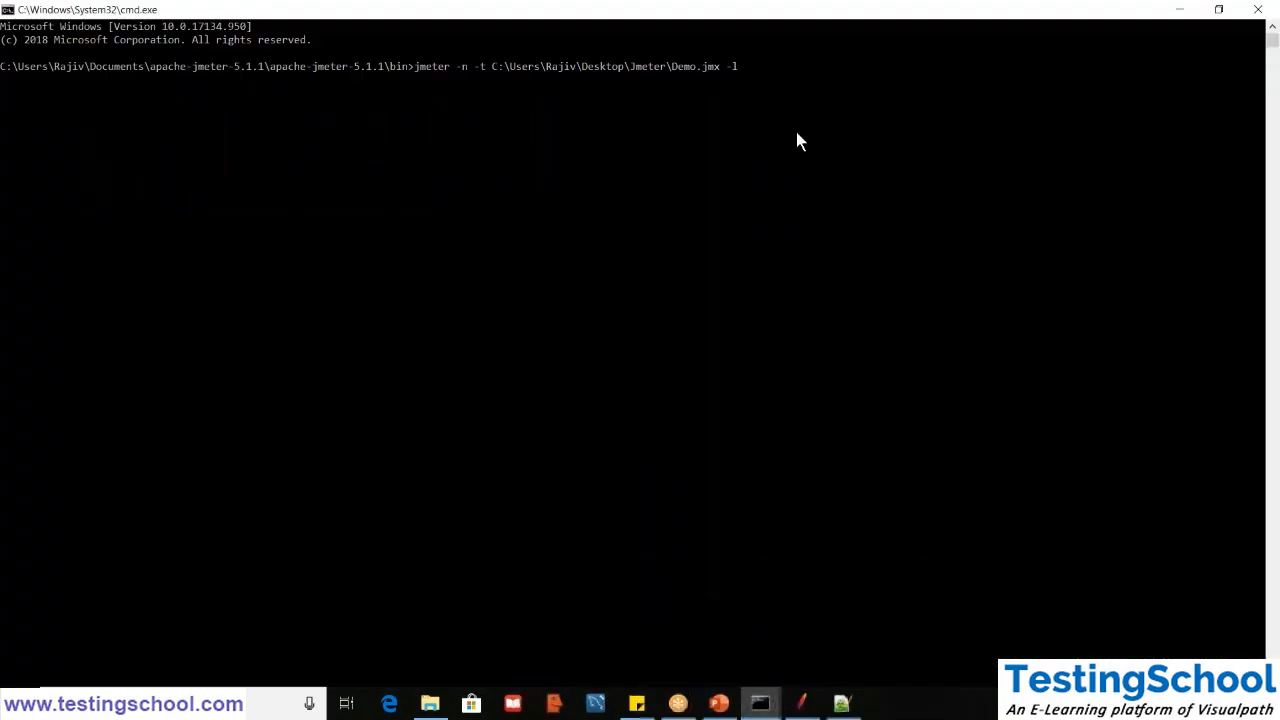
{"action": "key", "text": "ctrl+v"}
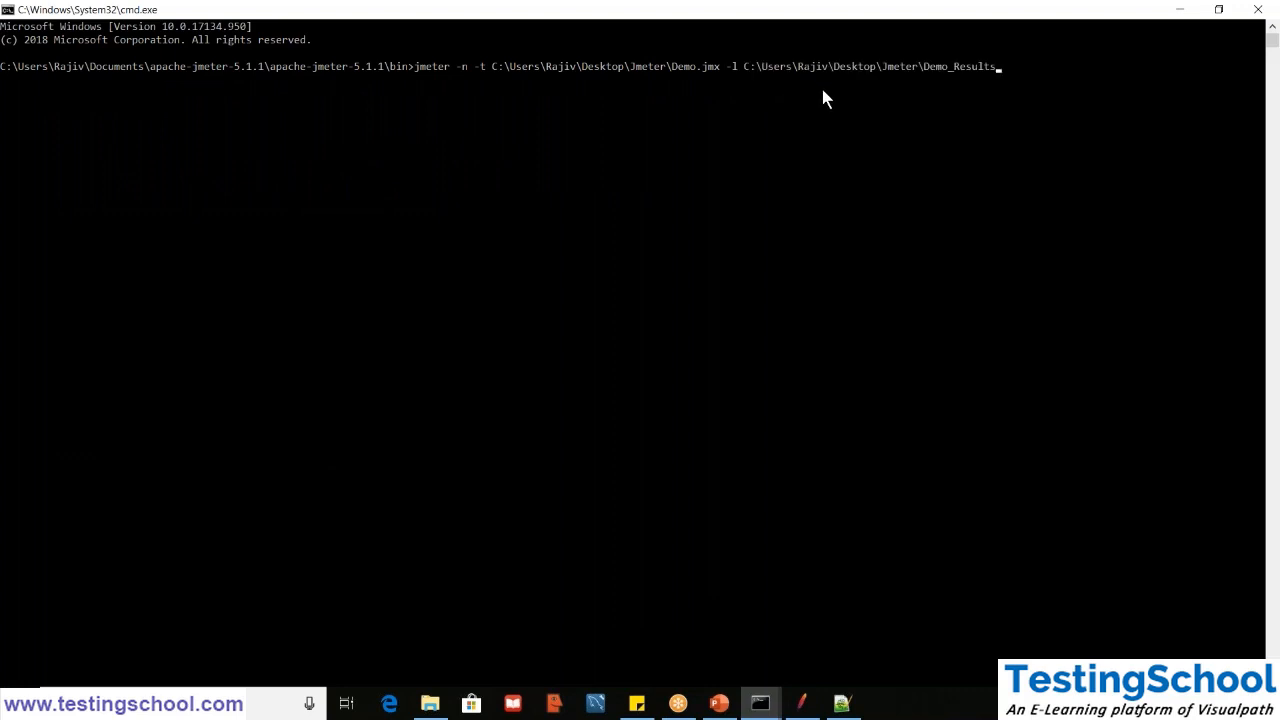
- Complete the results path with \DemoResult2_nongui.jtl and run the jmeter command
{"action": "type", "text": "\\DemoResult2_"}
{"action": "type", "text": "nongui.jtl"}
{"action": "key", "text": "Return"}
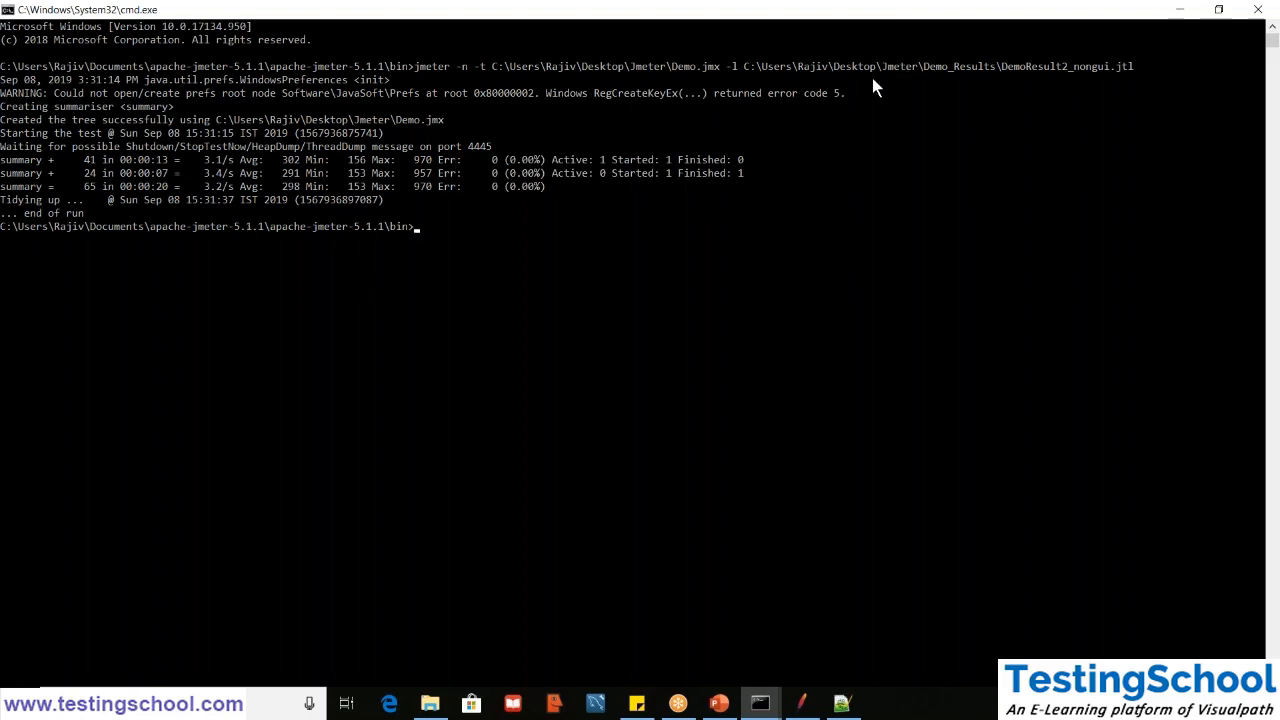
- Switch to File Explorer and check the Demo_Results folder for DemoResult2_nongui.jtl and its path
{"action": "left_click", "coordinate": [429, 704]}
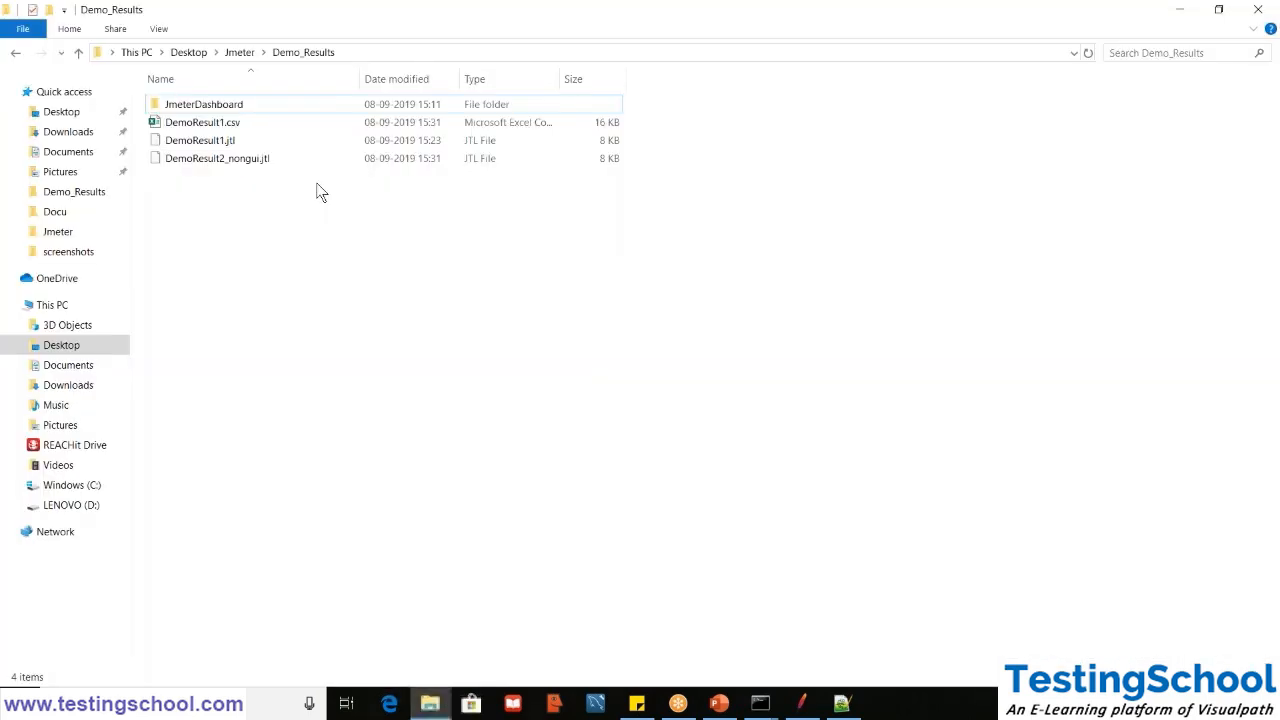
{"action": "left_click", "coordinate": [297, 164]}
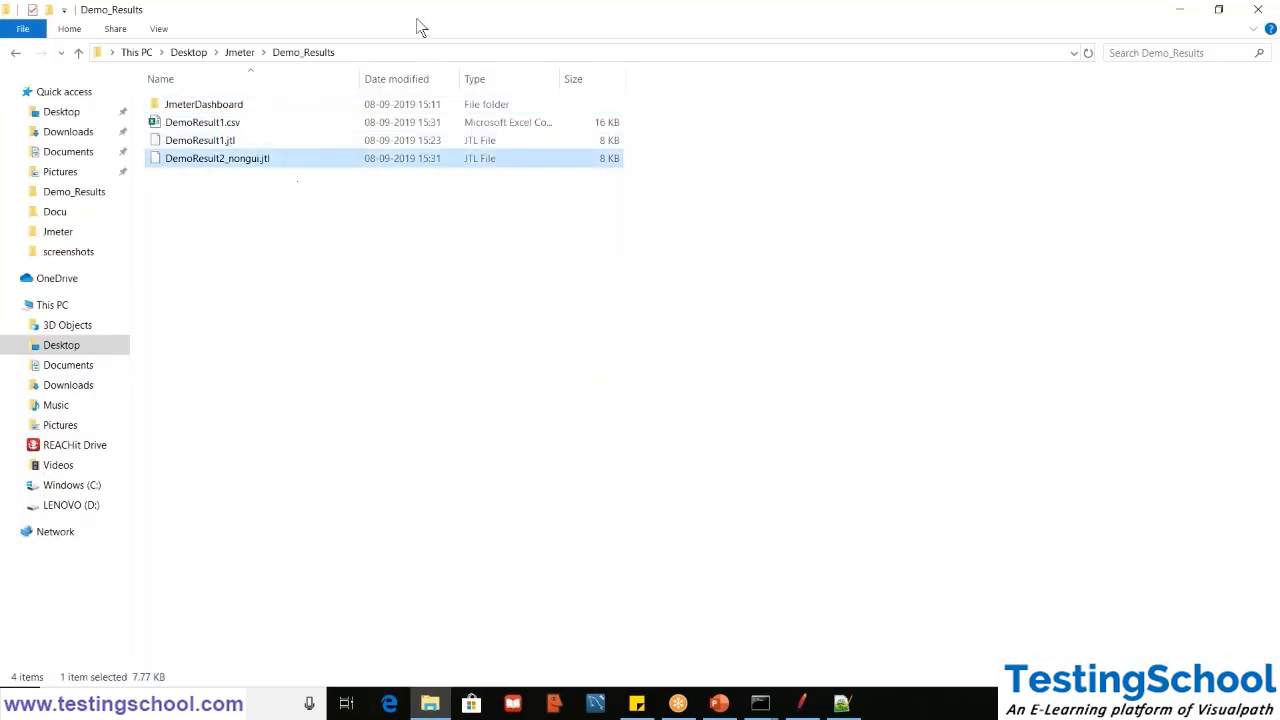
{"action": "left_click", "coordinate": [393, 57]}
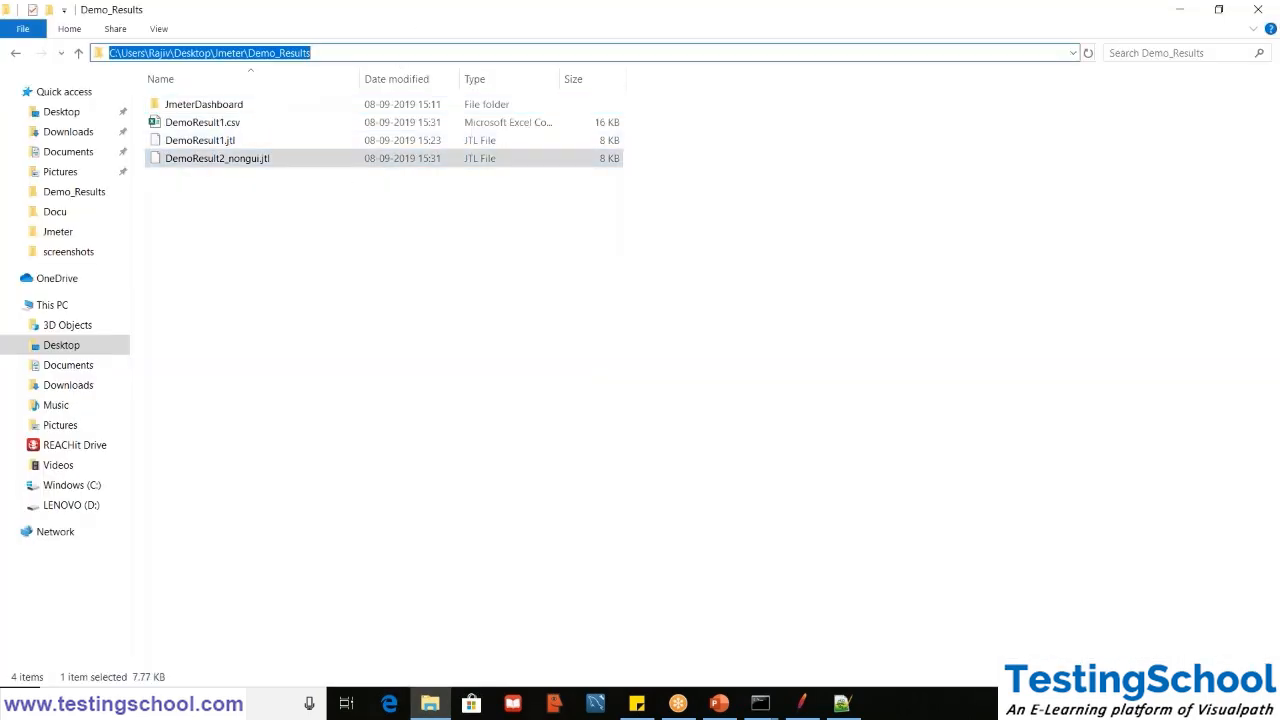
{"action": "left_click", "coordinate": [110, 53]}
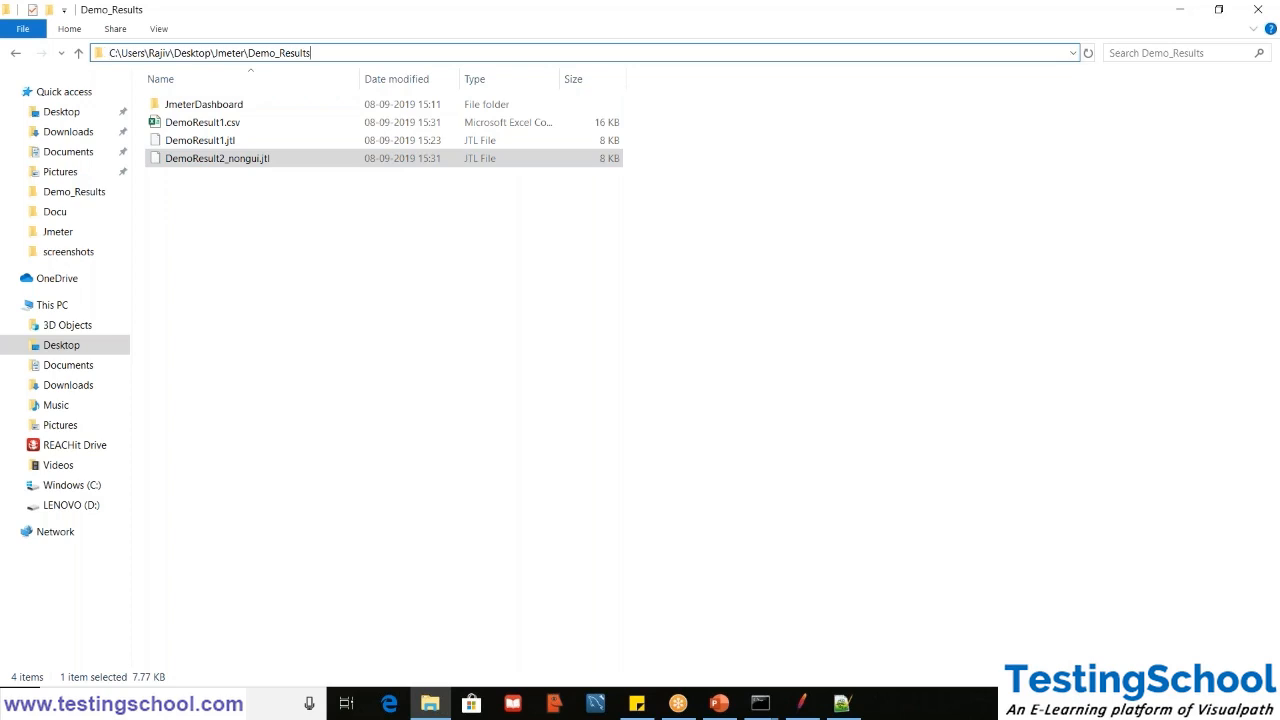
{"action": "left_click", "coordinate": [523, 431]}
- Switch to JMeter and load DemoResult2_nongui.jtl into the Aggregate Report in place of the current results file
{"action": "left_click", "coordinate": [803, 702]}
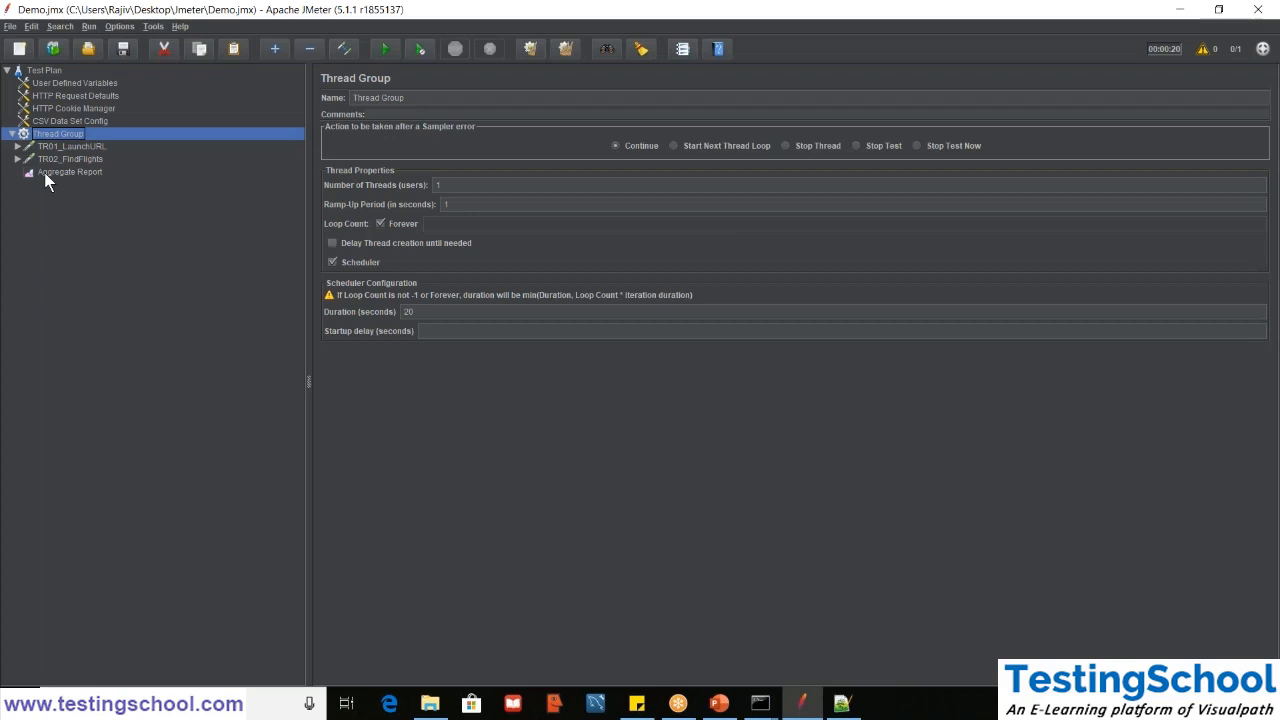
{"action": "left_click", "coordinate": [44, 172]}
{"action": "triple_click", "coordinate": [685, 150]}
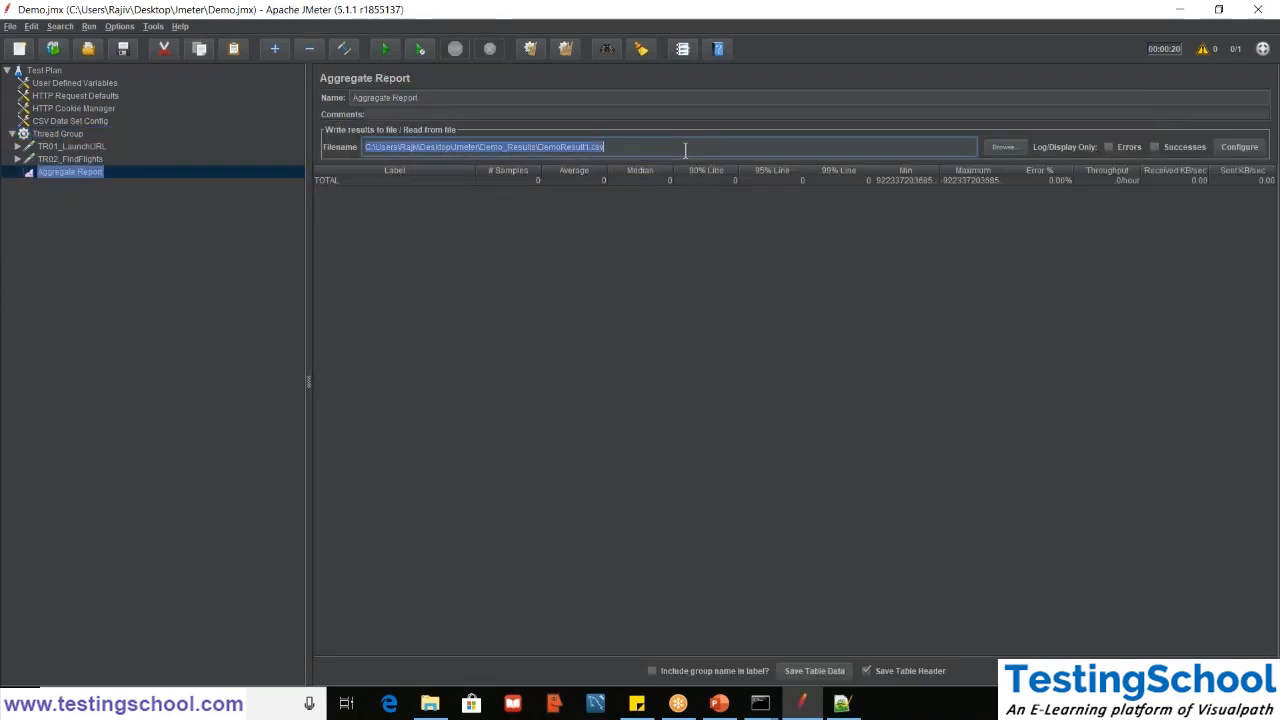
{"action": "key", "text": "BackSpace"}
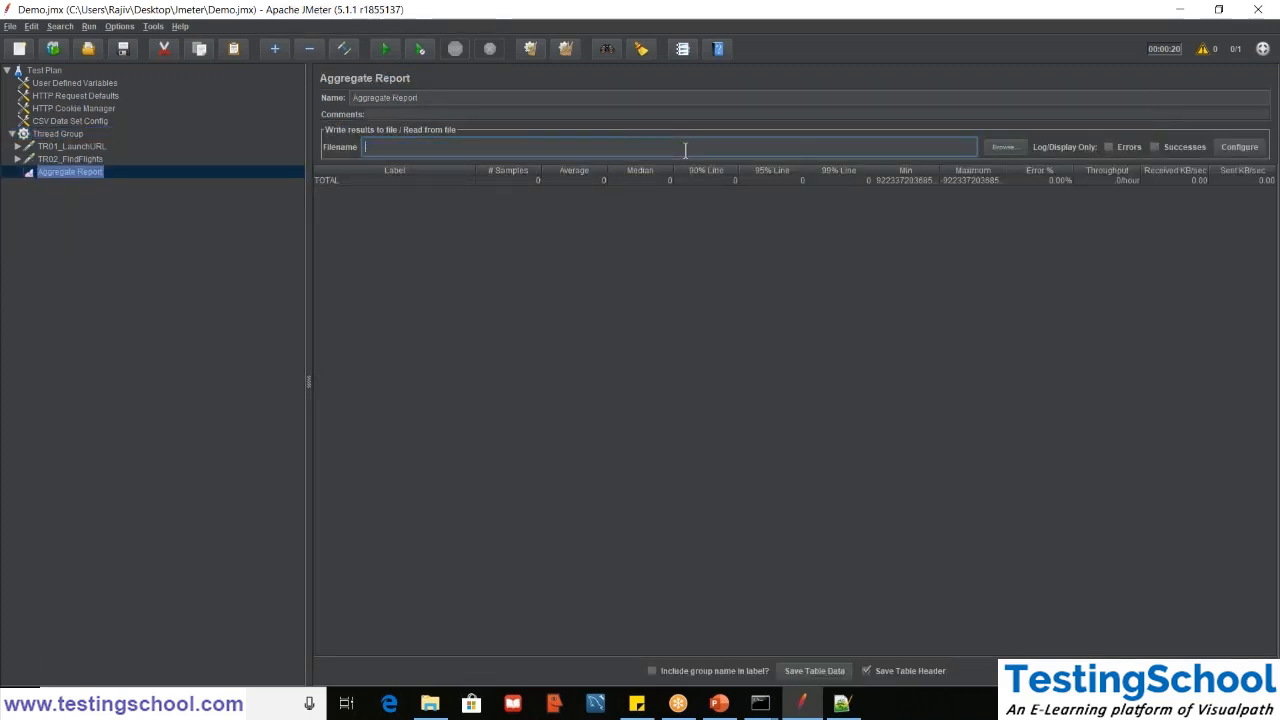
{"action": "left_click", "coordinate": [990, 148]}
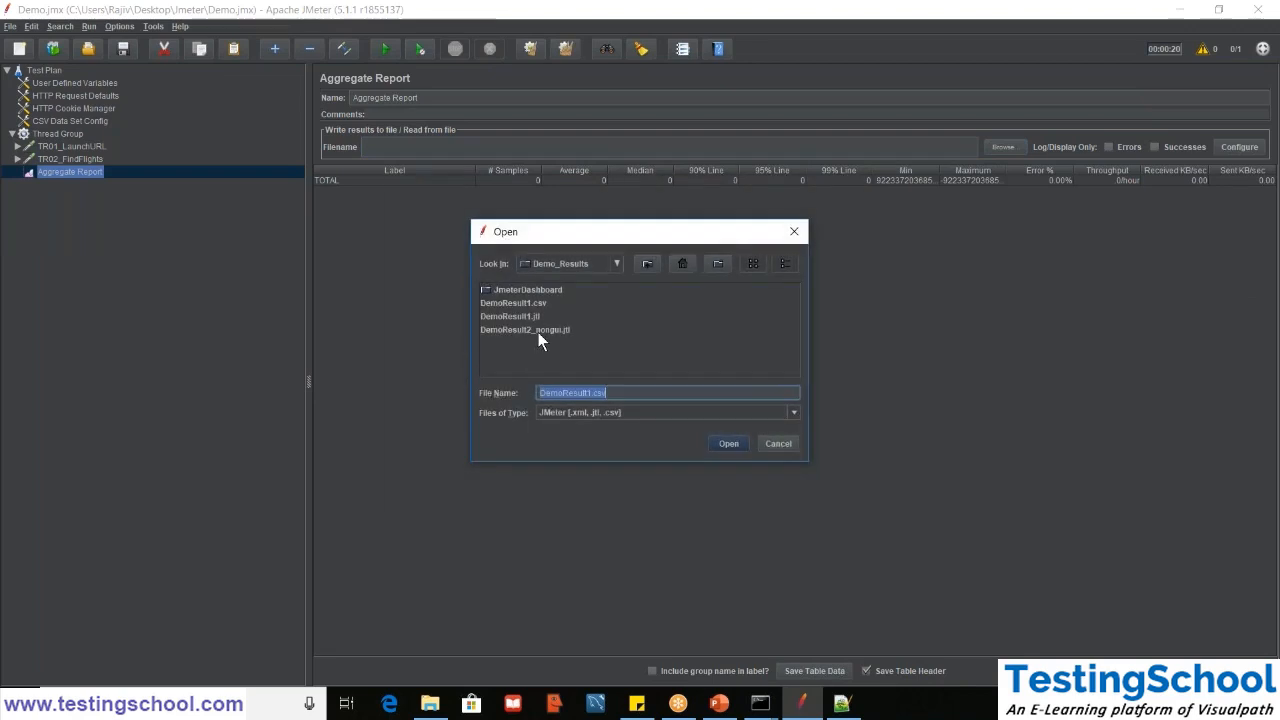
{"action": "left_click", "coordinate": [538, 332]}
{"action": "left_click", "coordinate": [538, 331]}
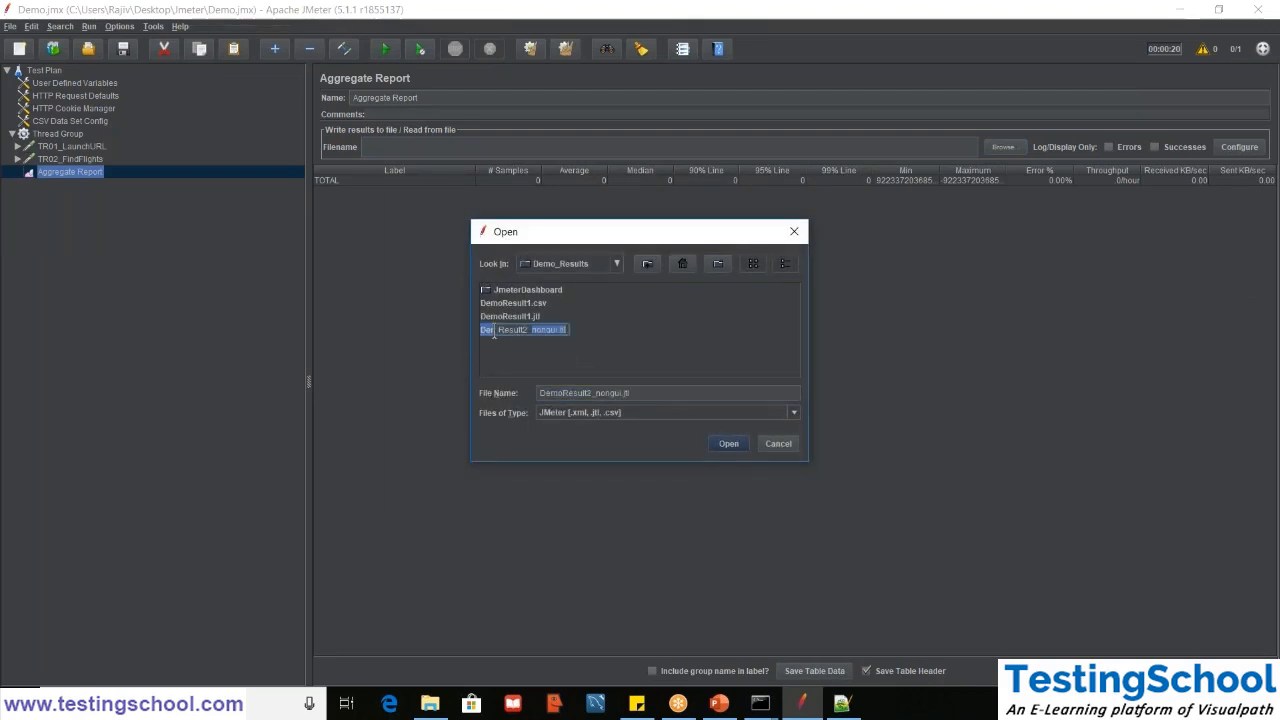
{"action": "left_click", "coordinate": [727, 443]}
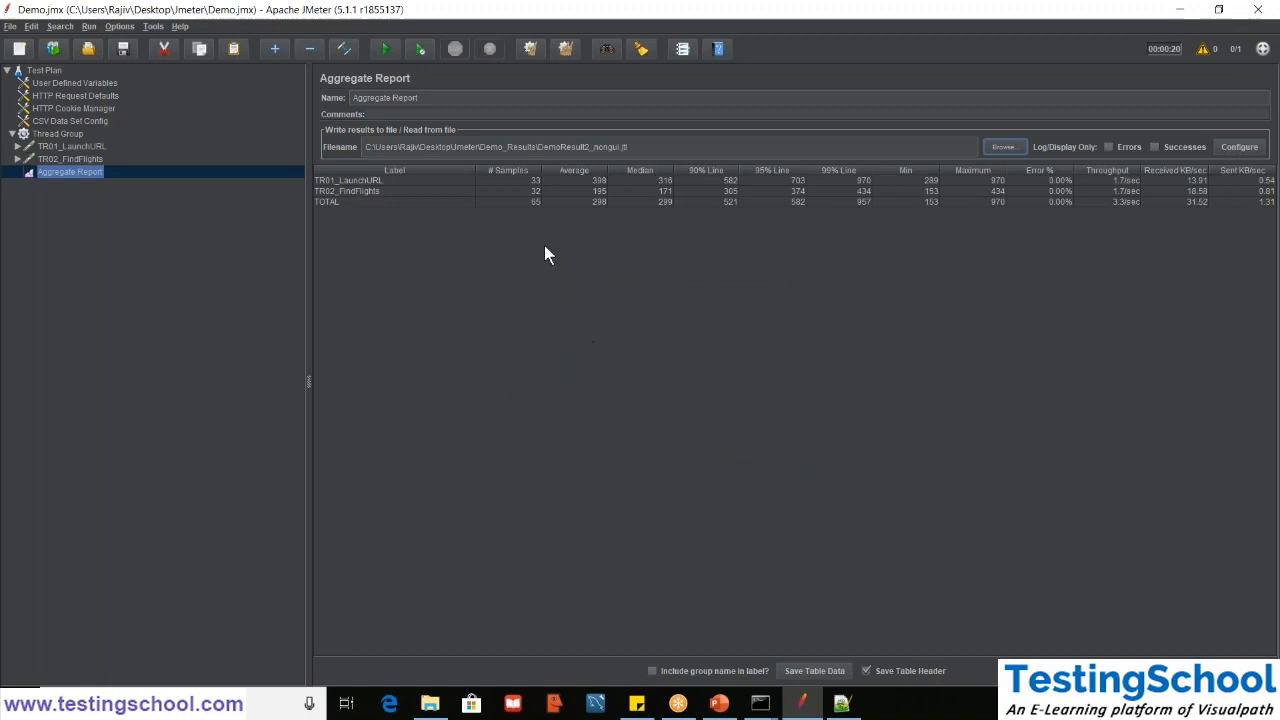
- Review the TR01_LaunchURL and TR02_FindFlights result rows, the table data save dialog, and both HTTP requests
{"action": "left_click", "coordinate": [469, 184]}
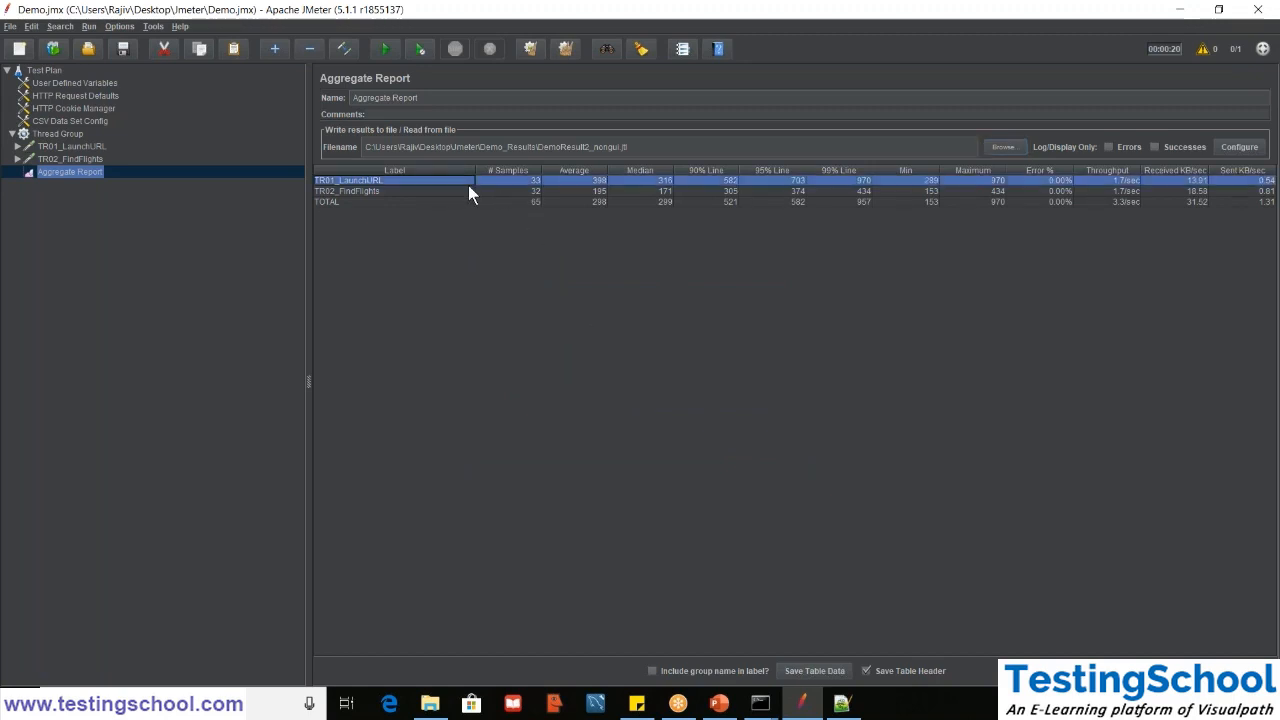
{"action": "left_click", "coordinate": [445, 190]}
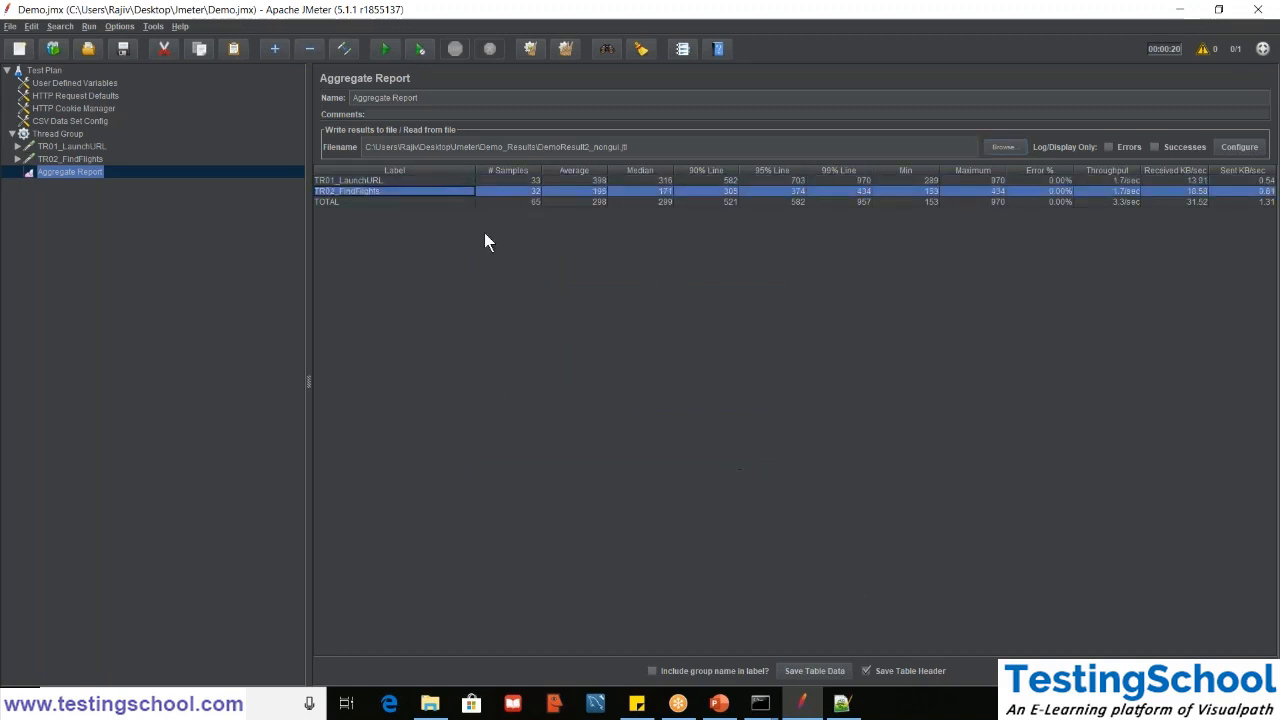
{"action": "left_click", "coordinate": [815, 674]}
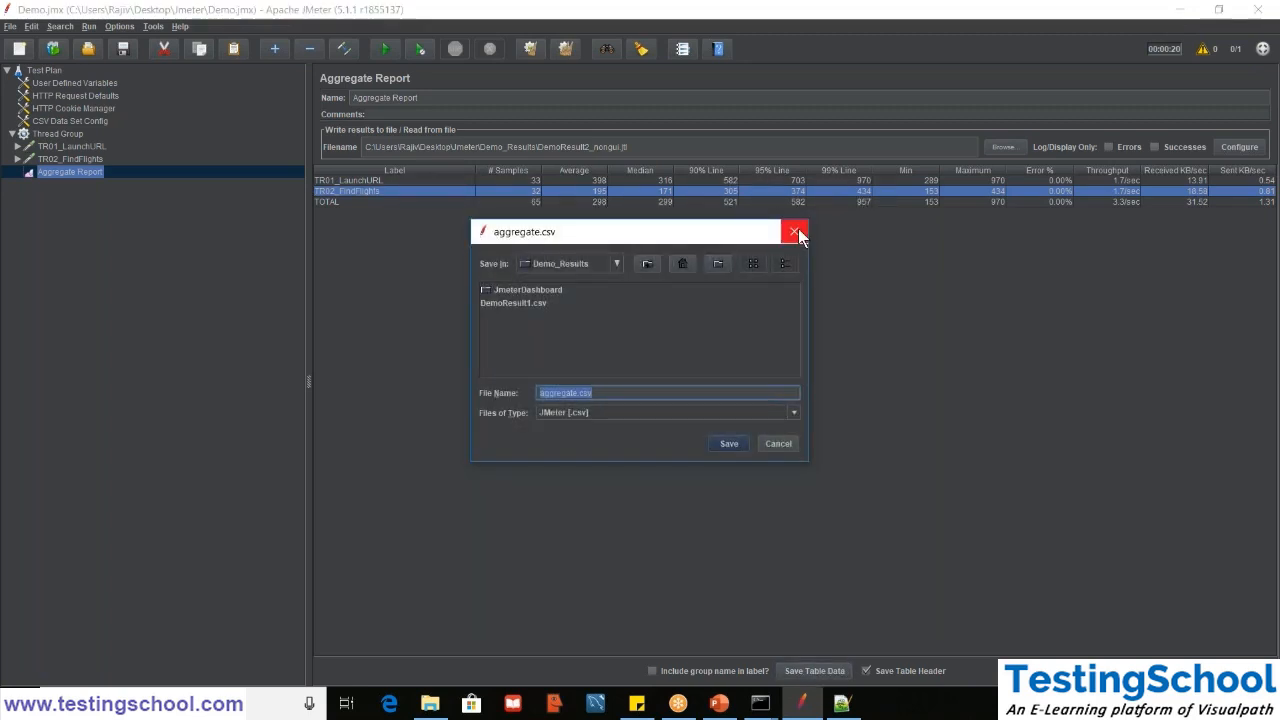
{"action": "left_click", "coordinate": [796, 232]}
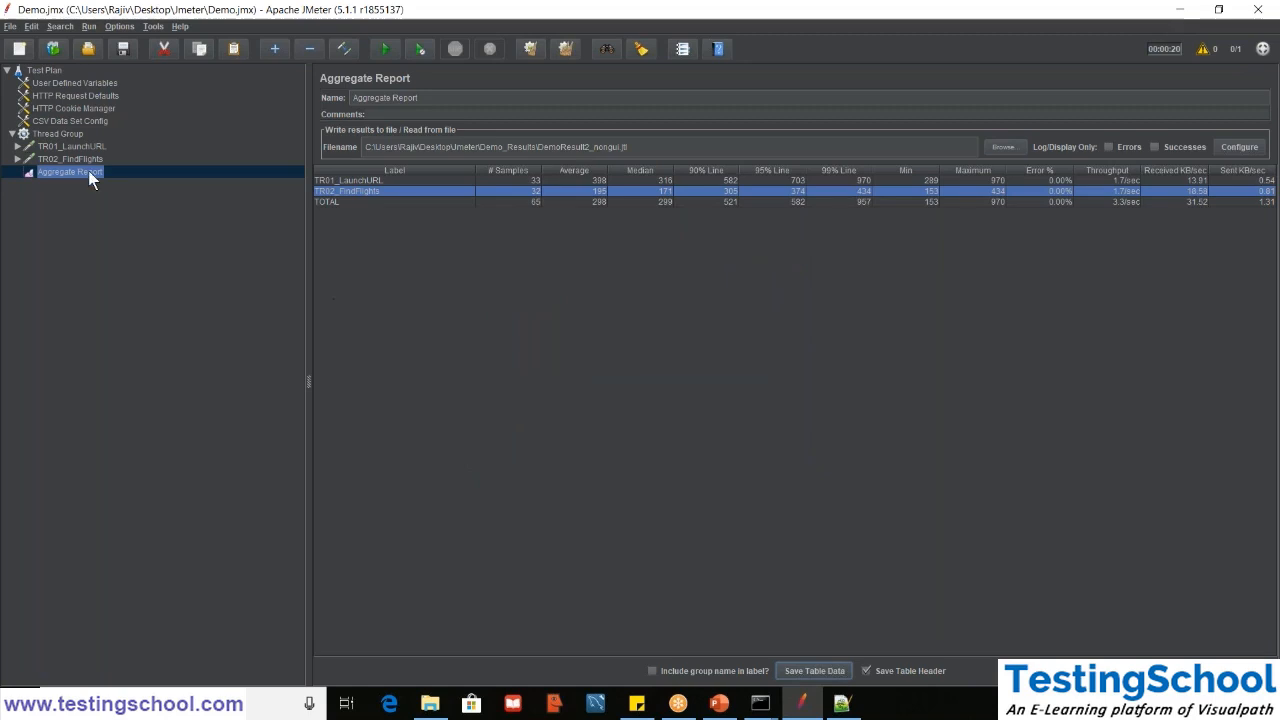
{"action": "left_click", "coordinate": [64, 157]}
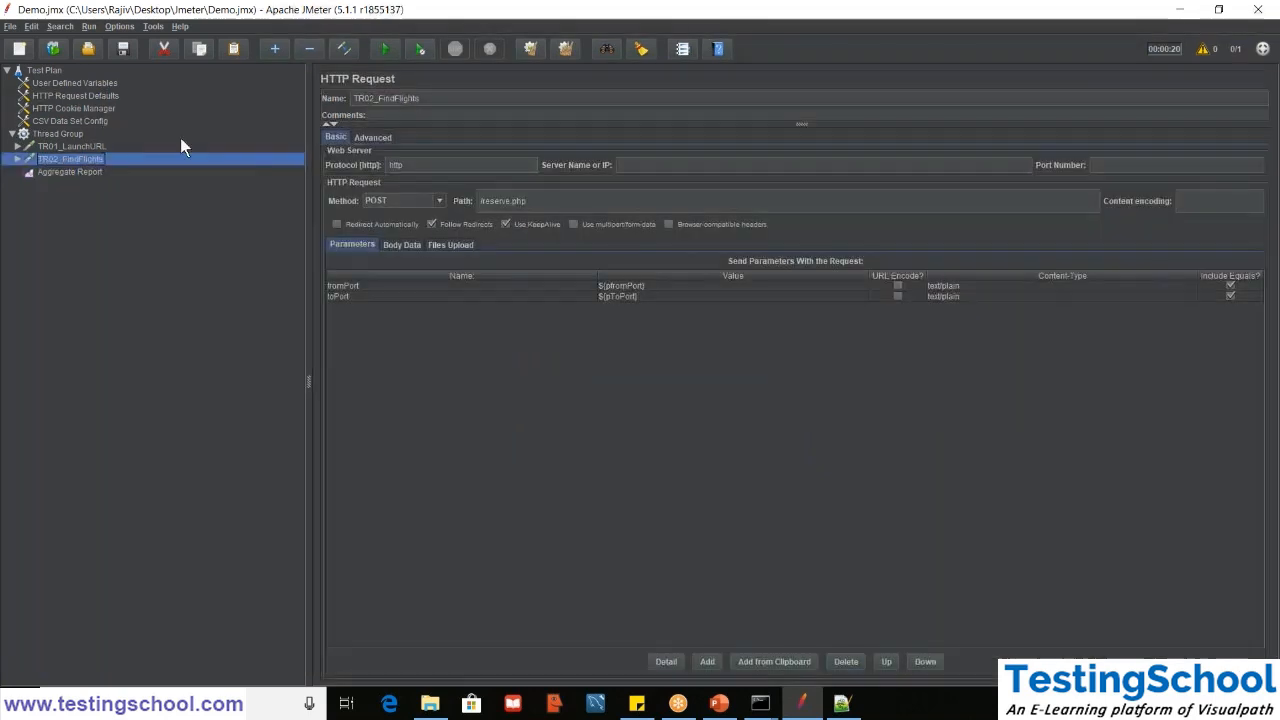
{"action": "left_click", "coordinate": [86, 146]}
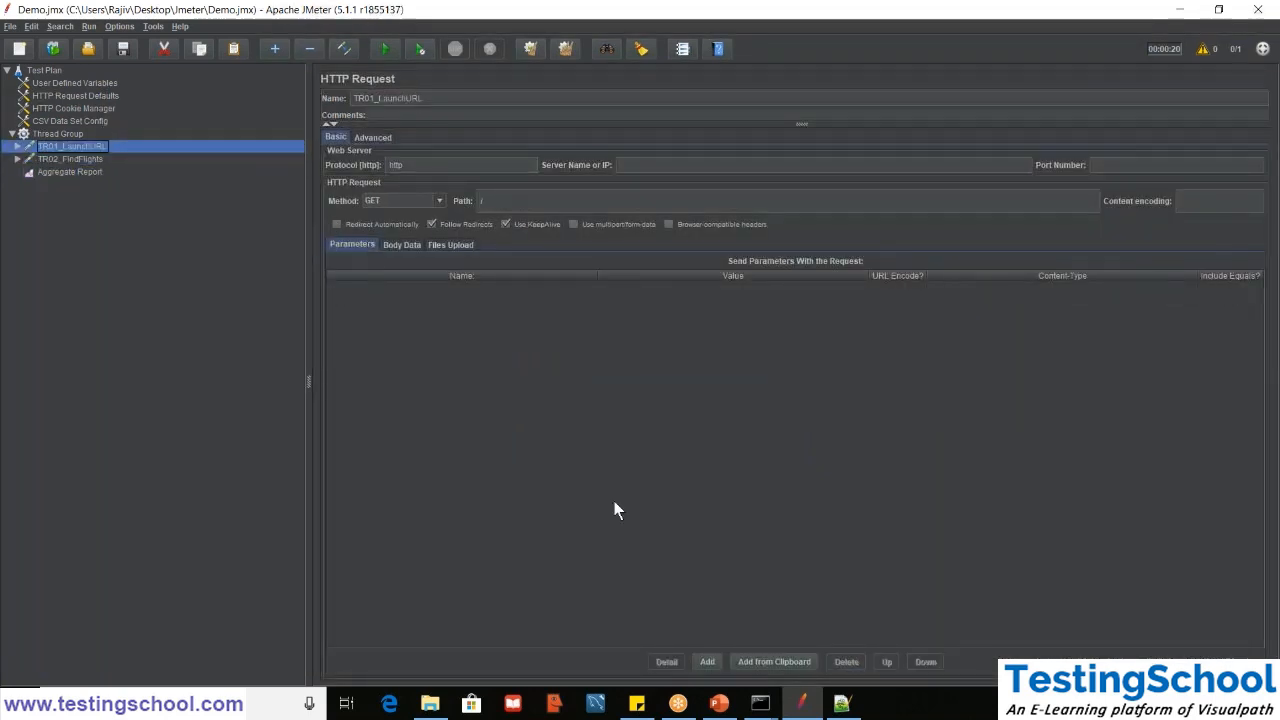
- Return to the Command Prompt and rerun the previous jmeter command with DemoResult2_nongui.csv as the results file
{"action": "left_click", "coordinate": [760, 703]}
{"action": "left_click", "coordinate": [810, 630]}
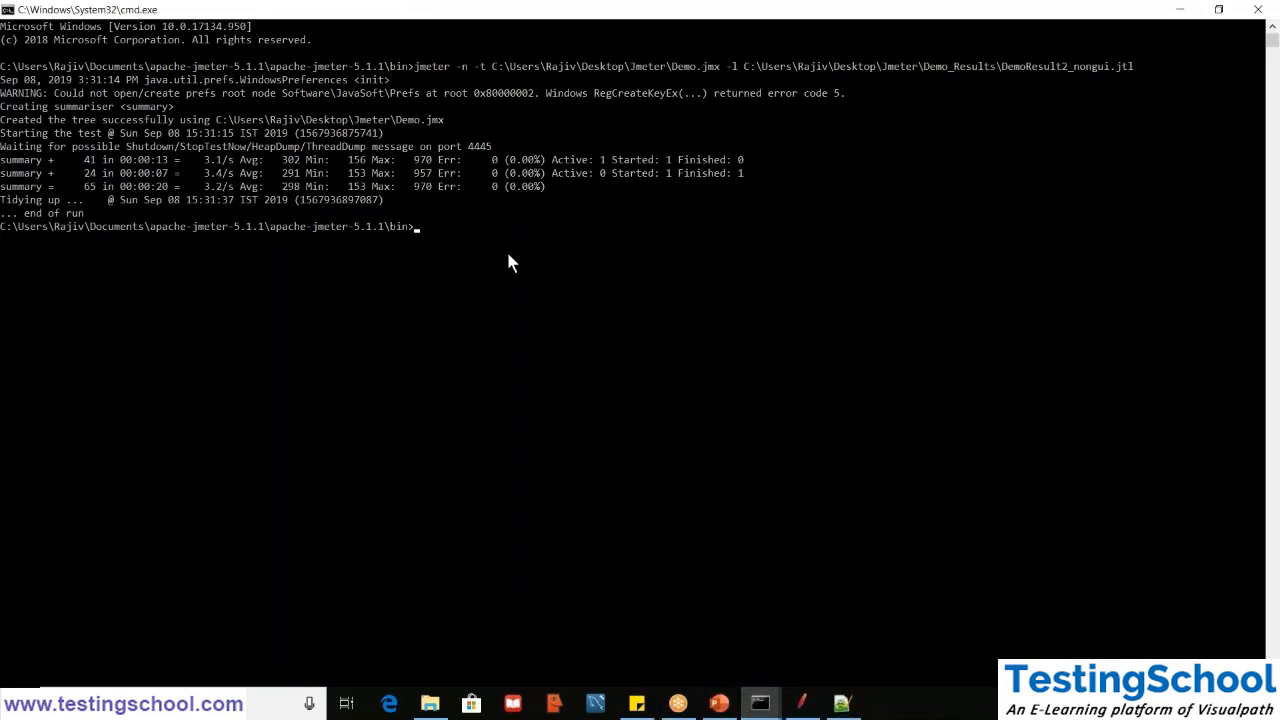
{"action": "key", "text": "Up"}
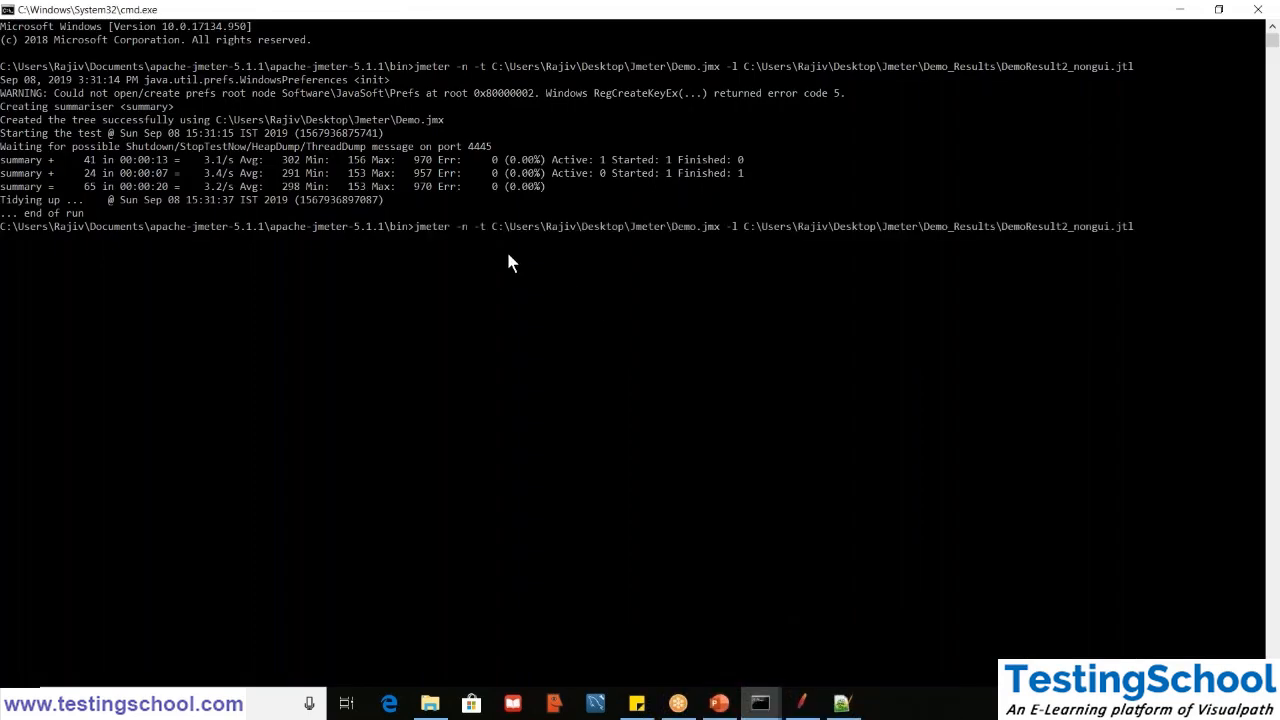
{"action": "key", "text": "BackSpace"}
{"action": "key", "text": "BackSpace"}
{"action": "key", "text": "BackSpace"}
{"action": "type", "text": "csv"}
{"action": "key", "text": "Return"}
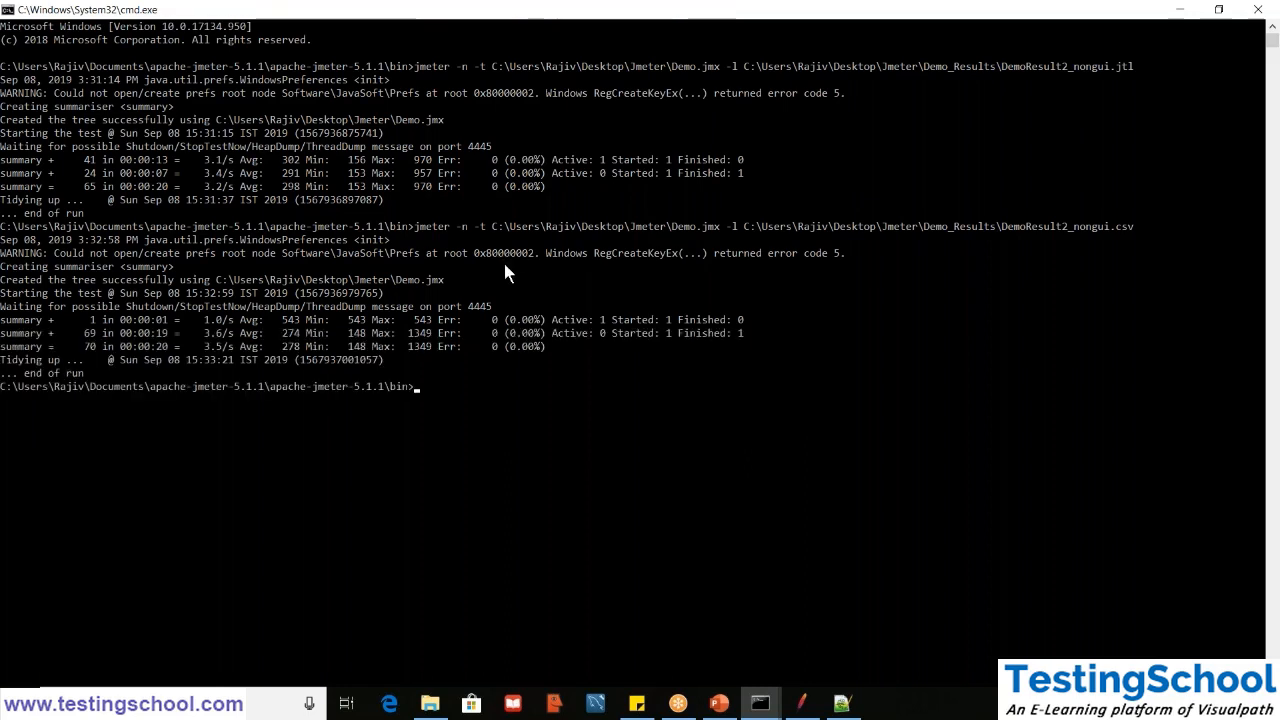
- Switch to File Explorer and check the Demo_Results folder for DemoResult2_nongui.csv
{"action": "left_click", "coordinate": [333, 385]}
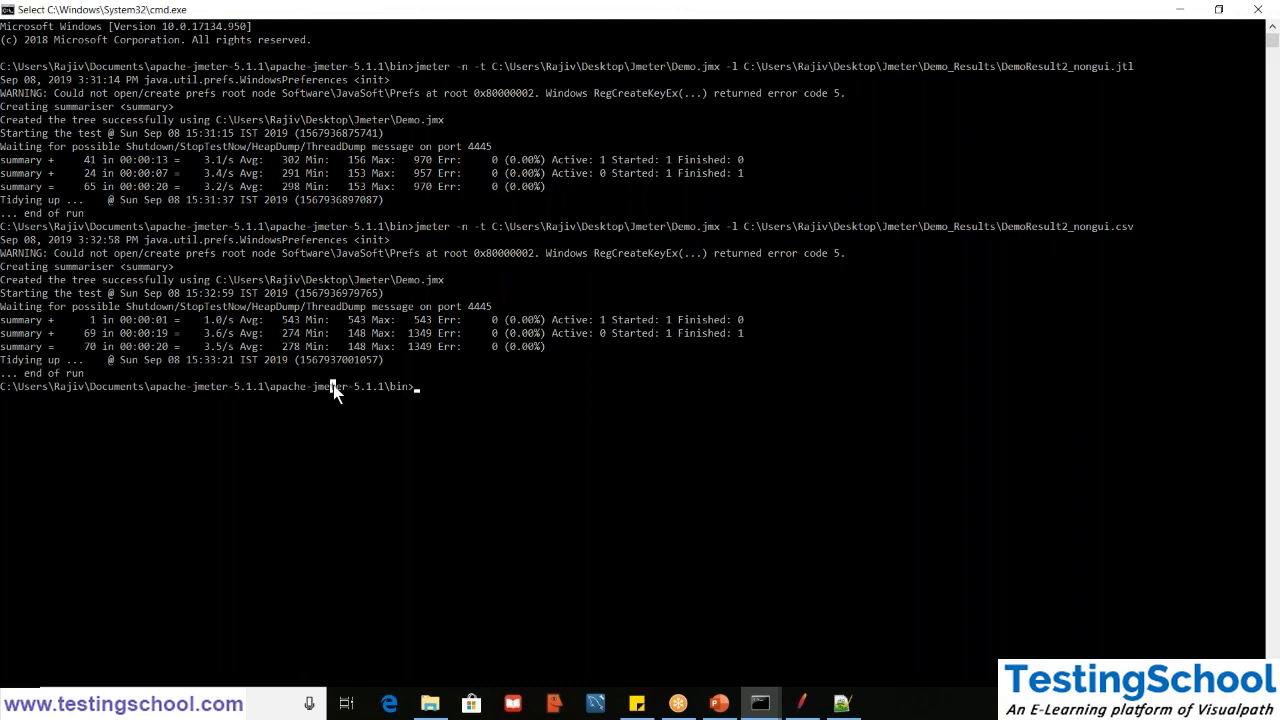
{"action": "left_click", "coordinate": [430, 703]}
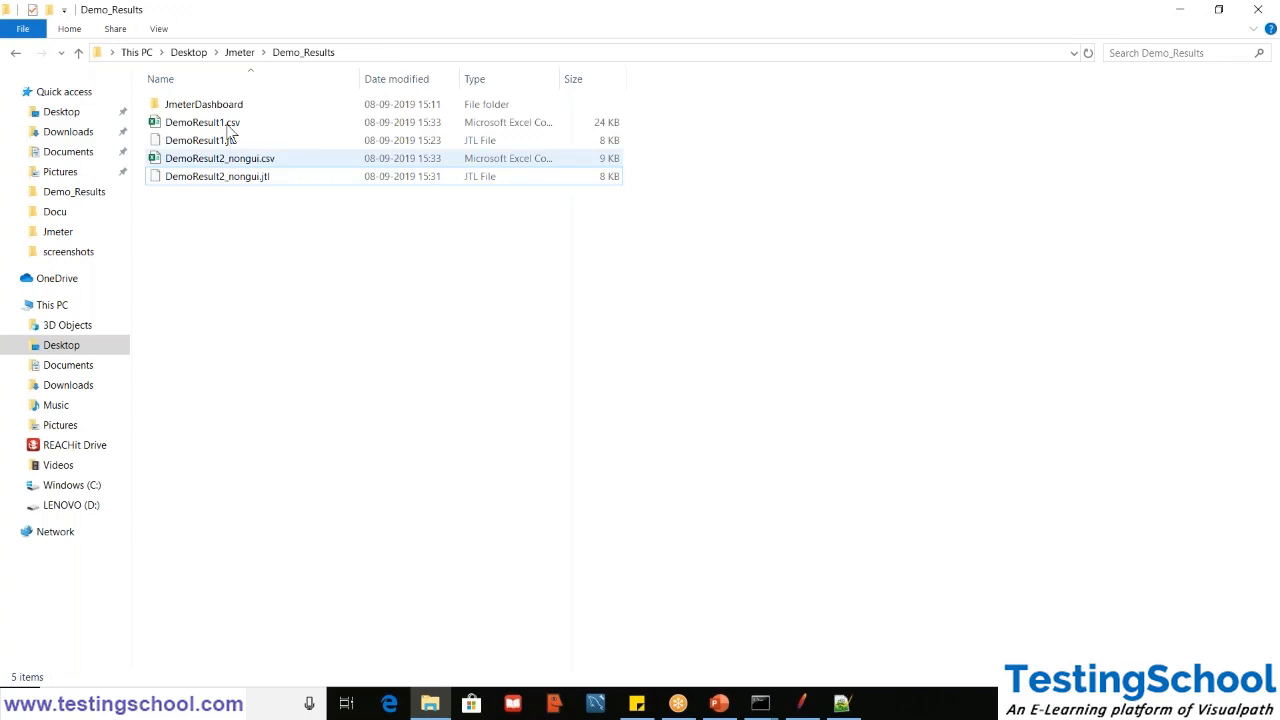
{"action": "left_click", "coordinate": [218, 162]}
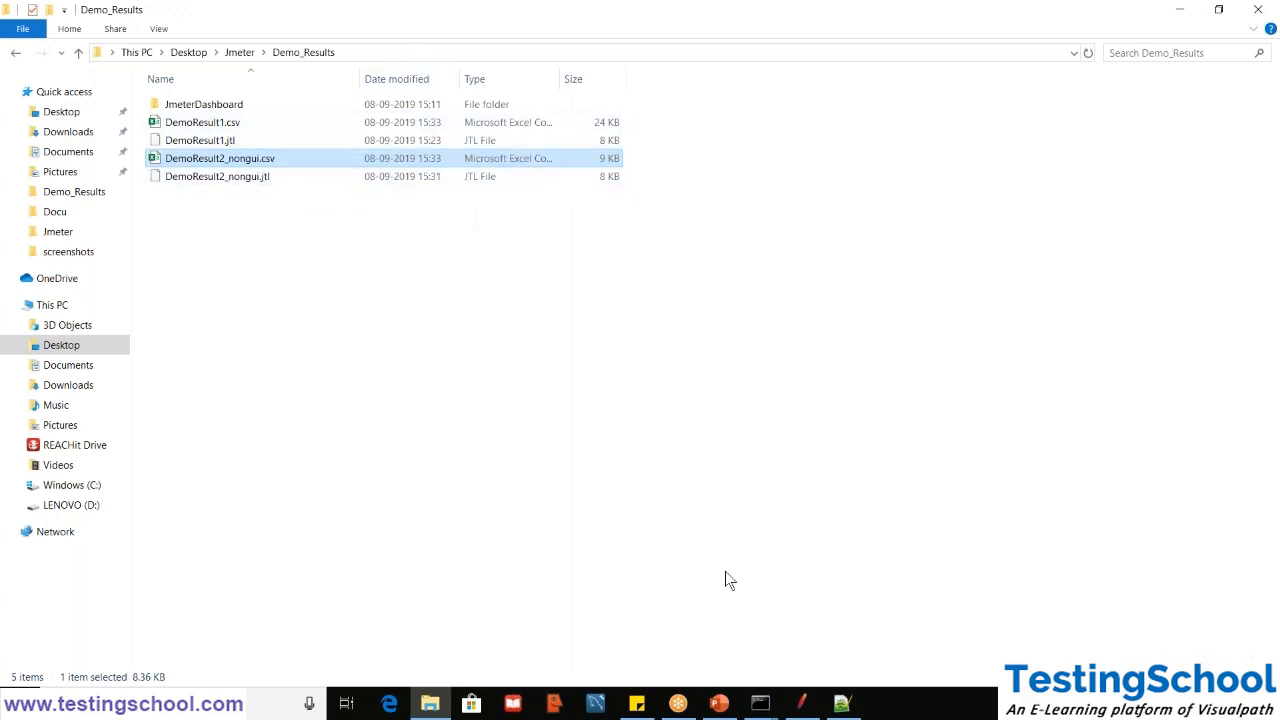
- Switch to JMeter, clear the Aggregate Report's results, and load DemoResult2_nongui.csv into it
{"action": "left_click", "coordinate": [801, 703]}
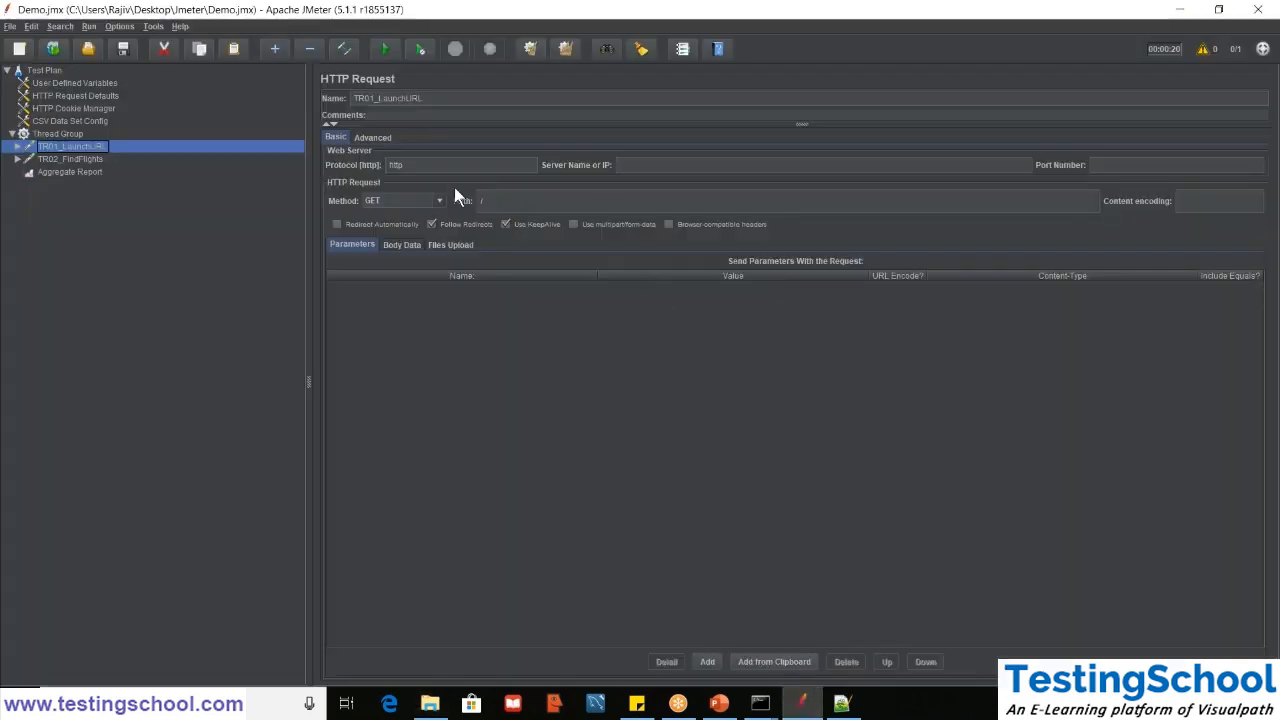
{"action": "left_click", "coordinate": [70, 172]}
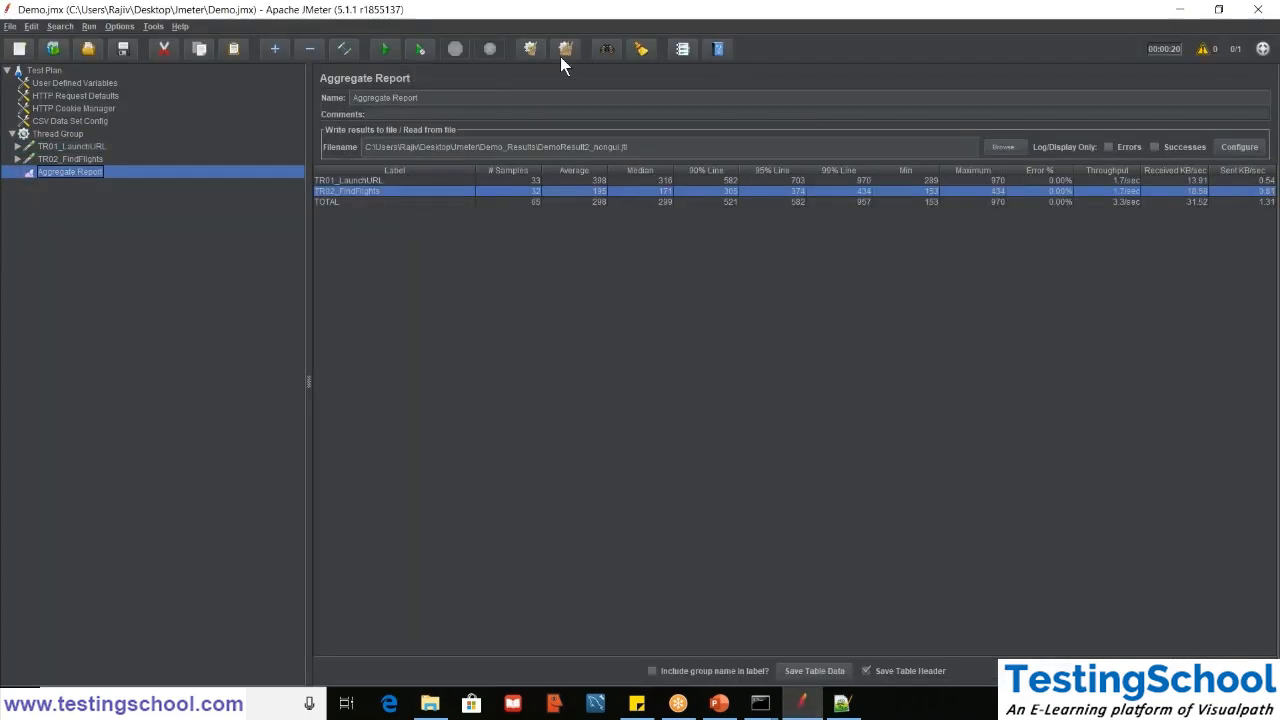
{"action": "left_click", "coordinate": [561, 56]}
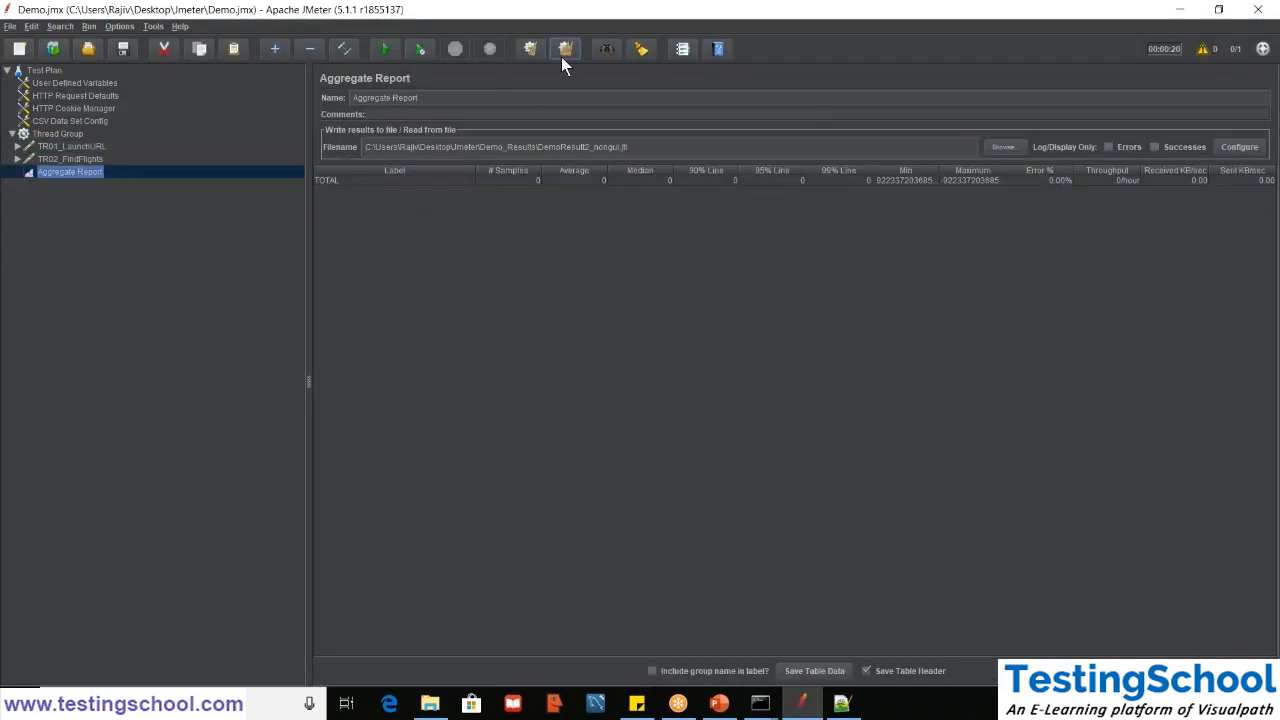
{"action": "left_click", "coordinate": [1003, 149]}
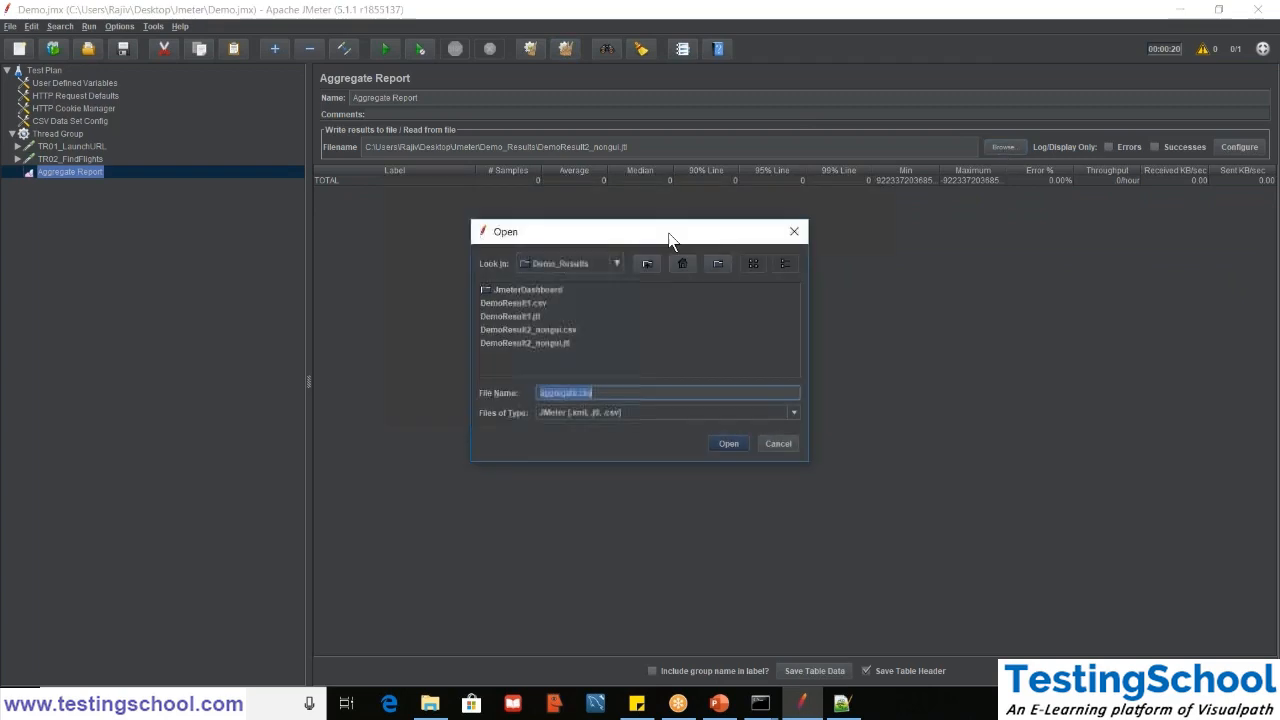
{"action": "double_click", "coordinate": [541, 331]}
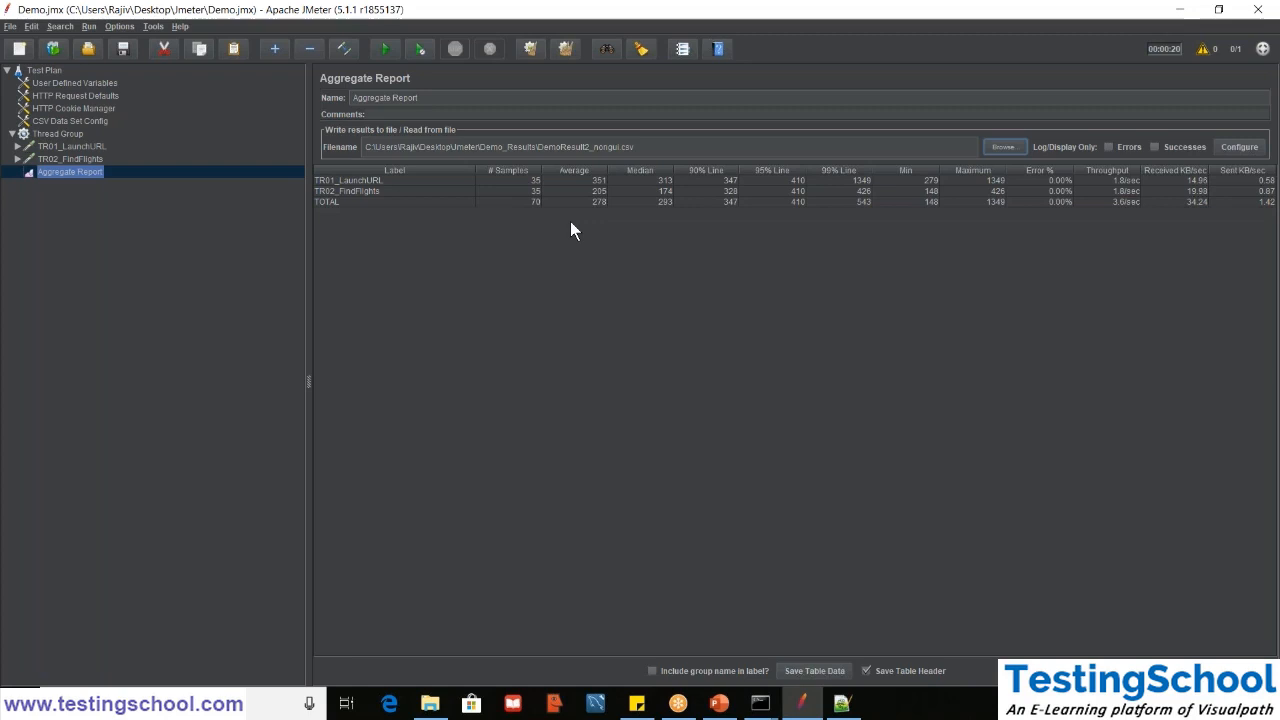
- Add an Aggregate Graph listener to the Thread Group
{"action": "left_click", "coordinate": [36, 133]}
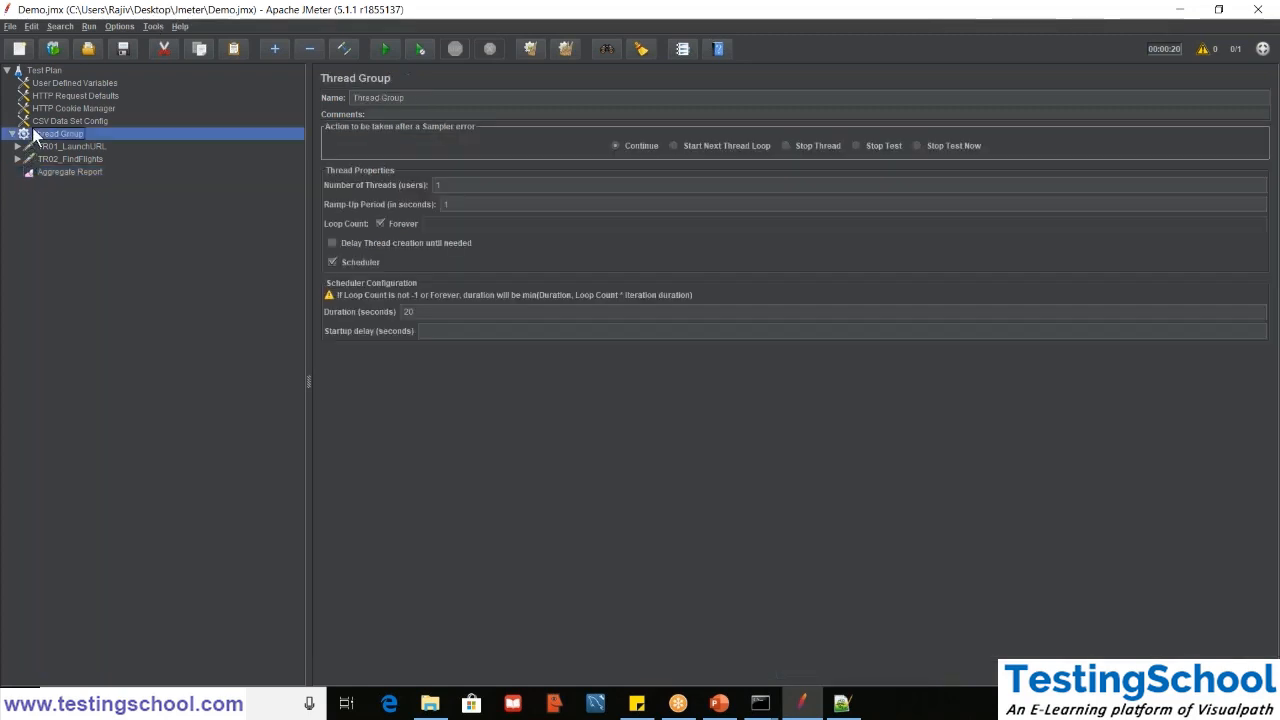
{"action": "right_click", "coordinate": [36, 133]}
{"action": "mouse_move", "coordinate": [180, 135]}
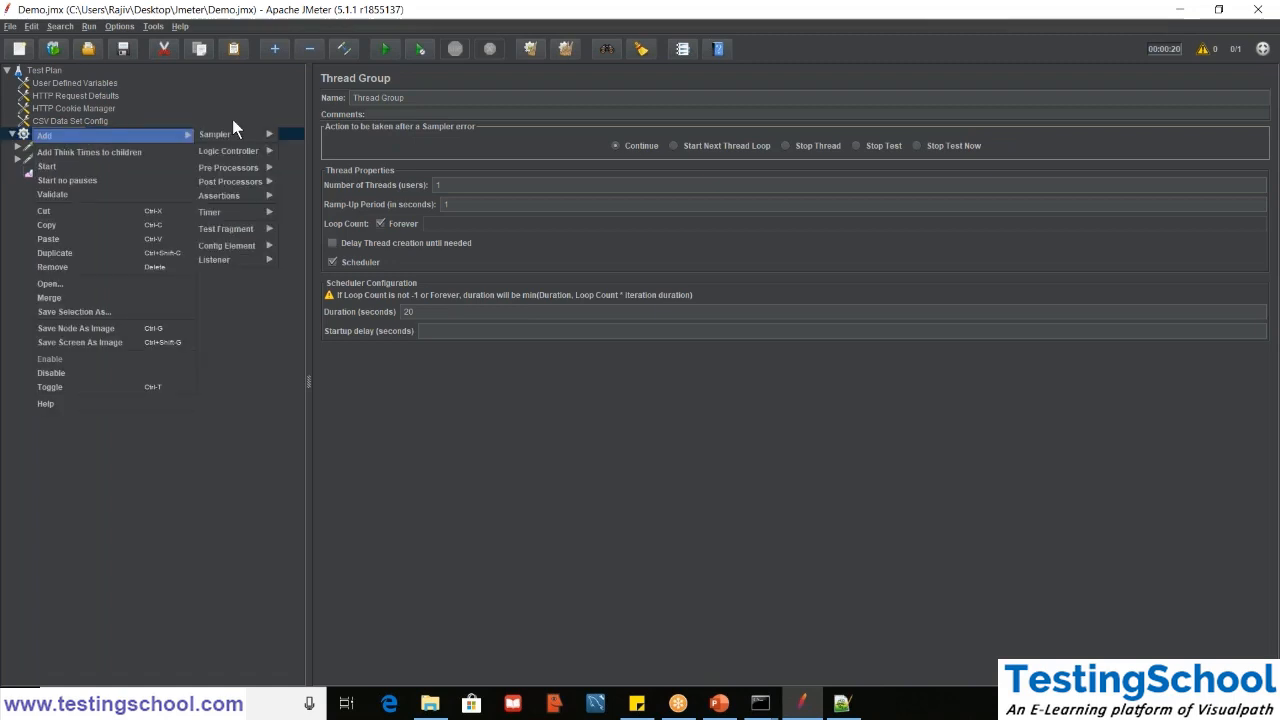
{"action": "mouse_move", "coordinate": [254, 246]}
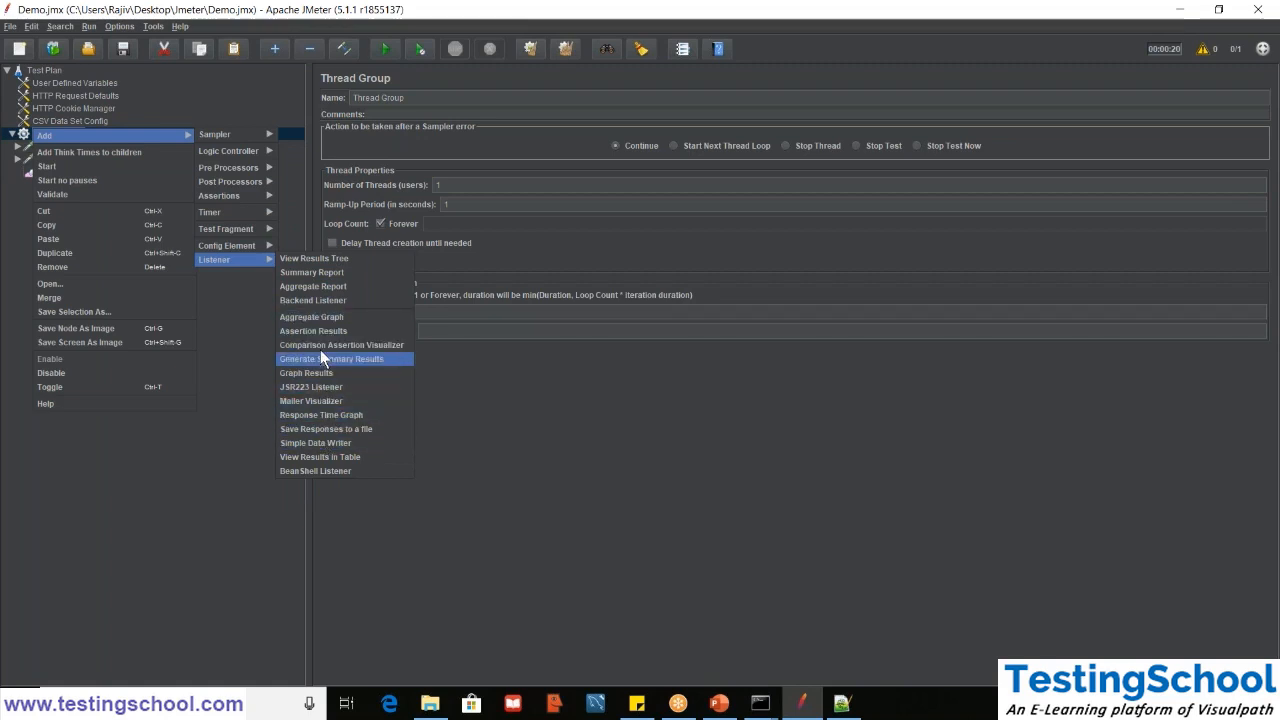
{"action": "left_click", "coordinate": [318, 317]}
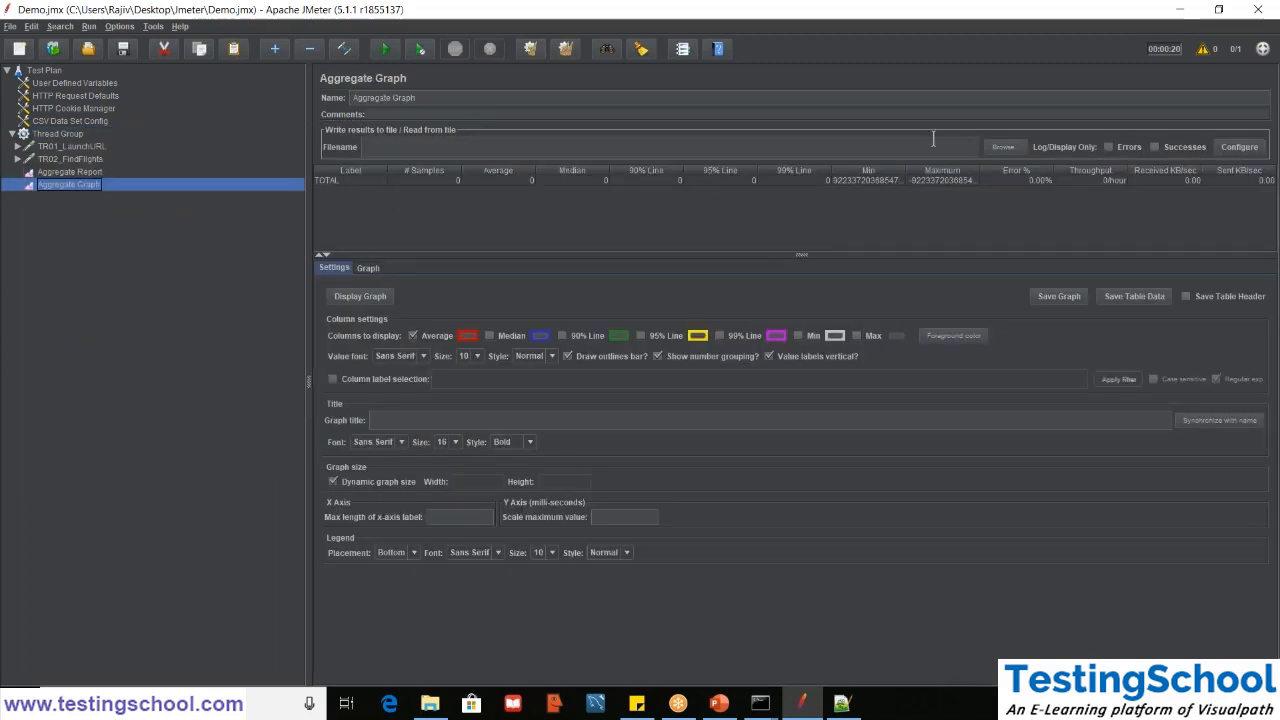
- Load DemoResult2_nongui.csv from Demo_Results into the Aggregate Graph, display its graph, and return to the graph settings
{"action": "left_click", "coordinate": [1008, 146]}
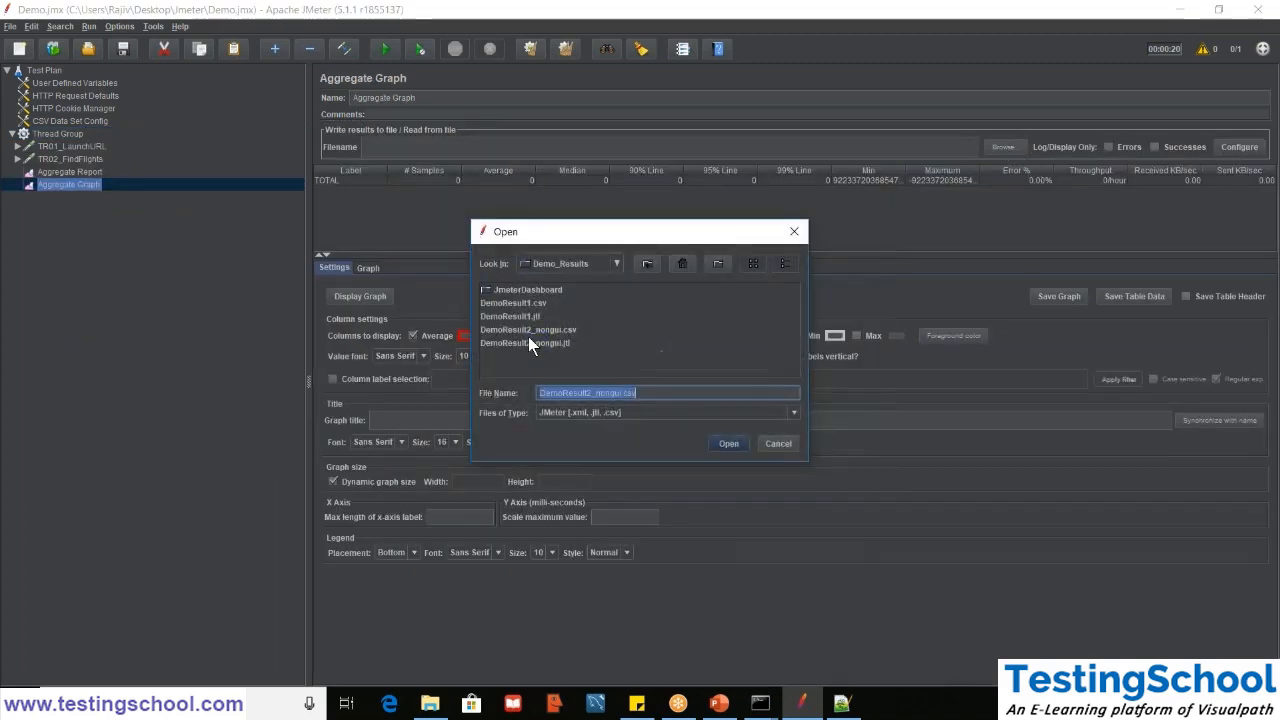
{"action": "double_click", "coordinate": [526, 329]}
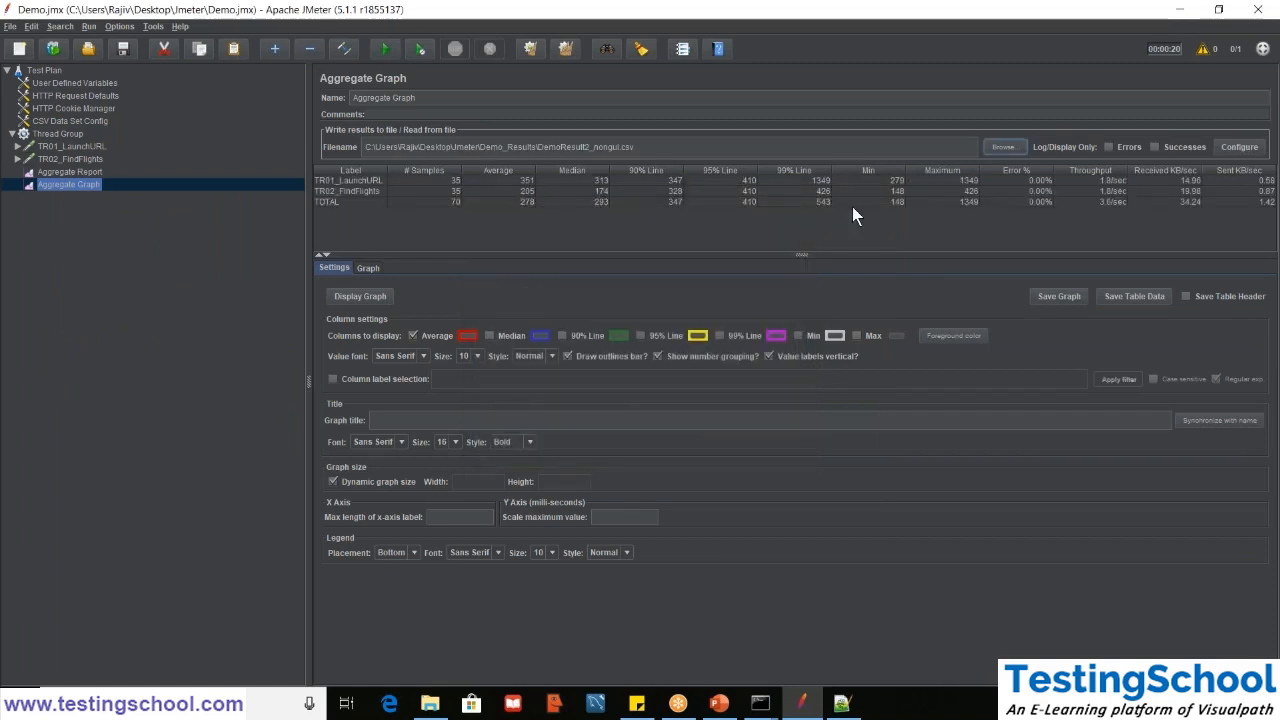
{"action": "left_click", "coordinate": [352, 296]}
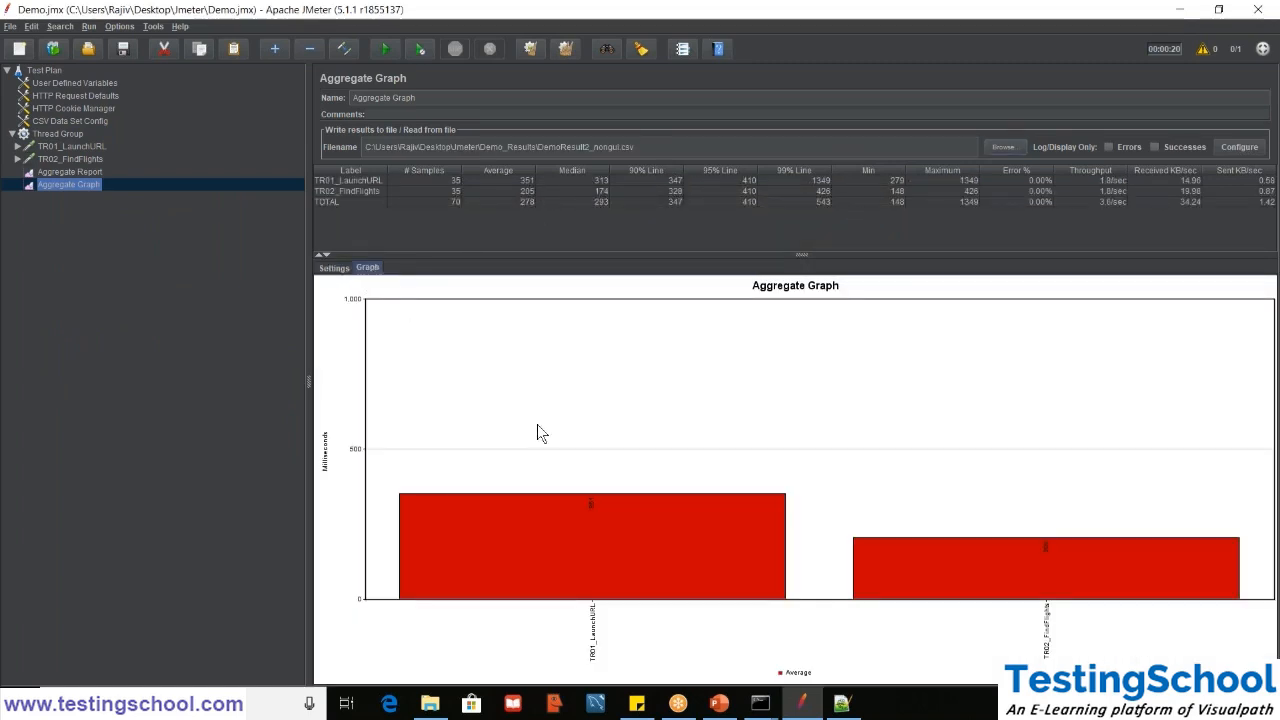
{"action": "left_click", "coordinate": [333, 268]}
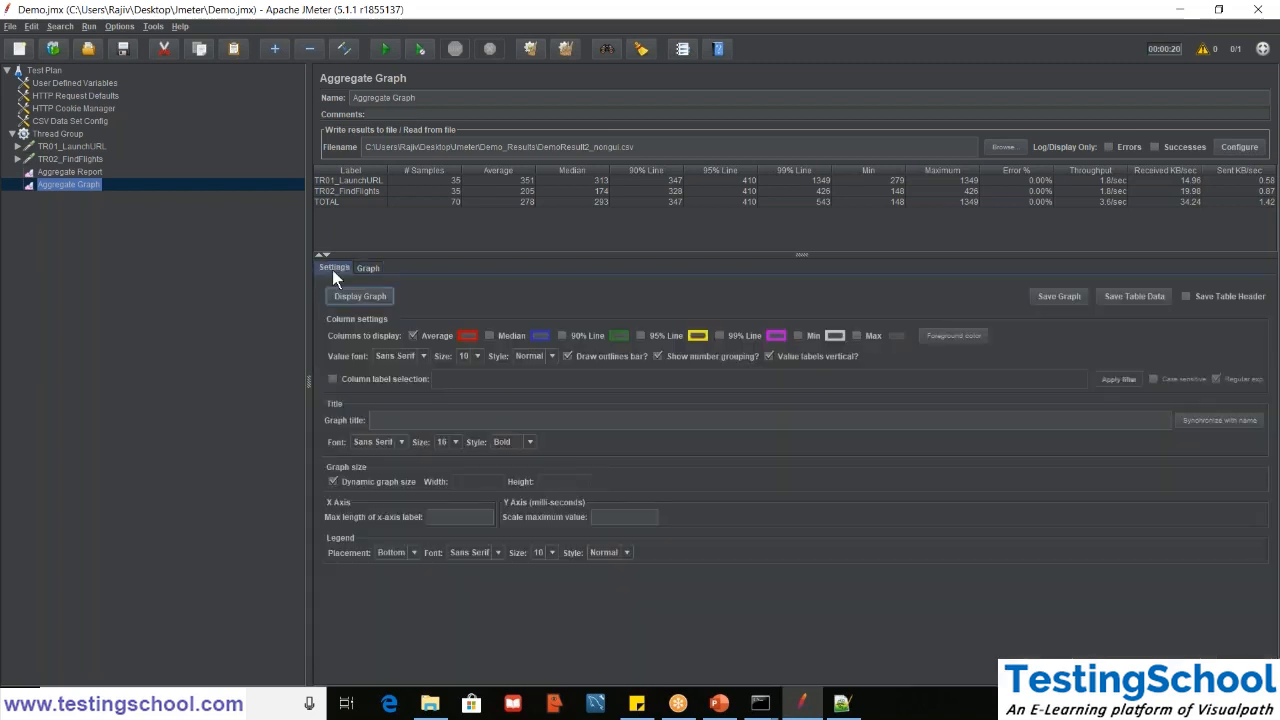
- Add a Graph Results listener to the Thread Group and load DemoResult2_nongui.csv into it
{"action": "left_click", "coordinate": [52, 134]}
{"action": "right_click", "coordinate": [52, 134]}
{"action": "mouse_move", "coordinate": [76, 138]}
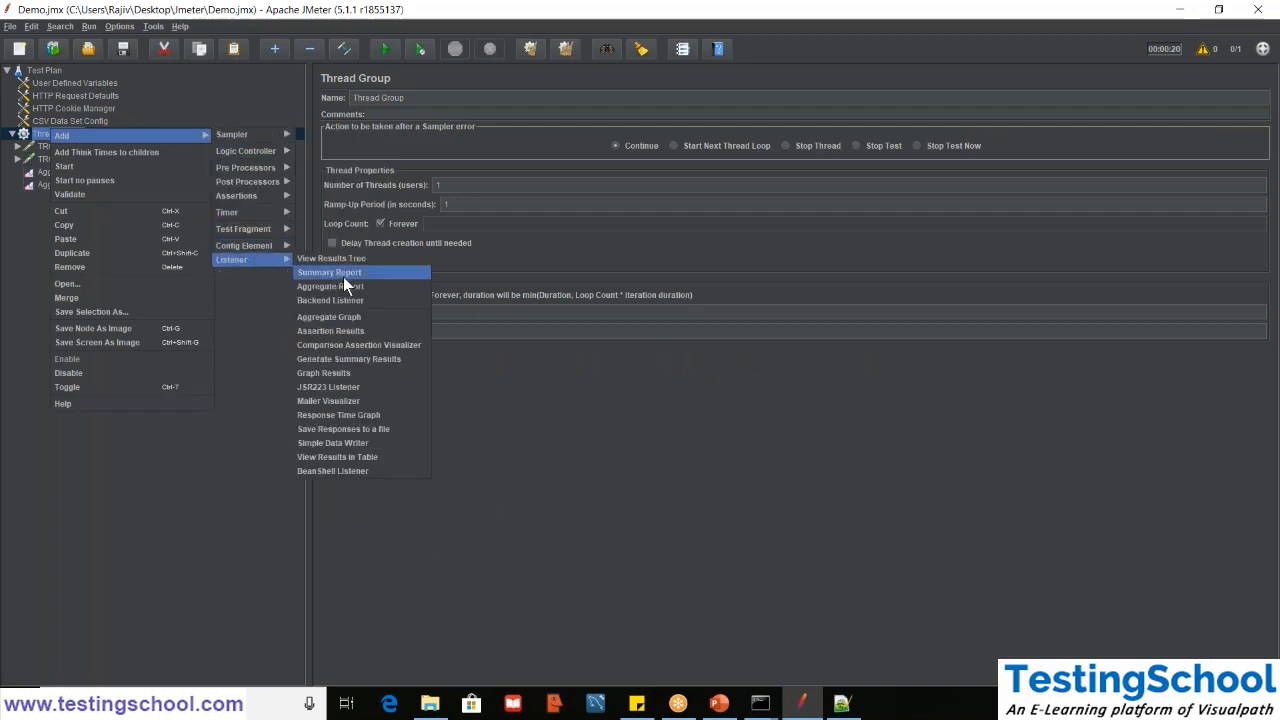
{"action": "left_click", "coordinate": [328, 372]}
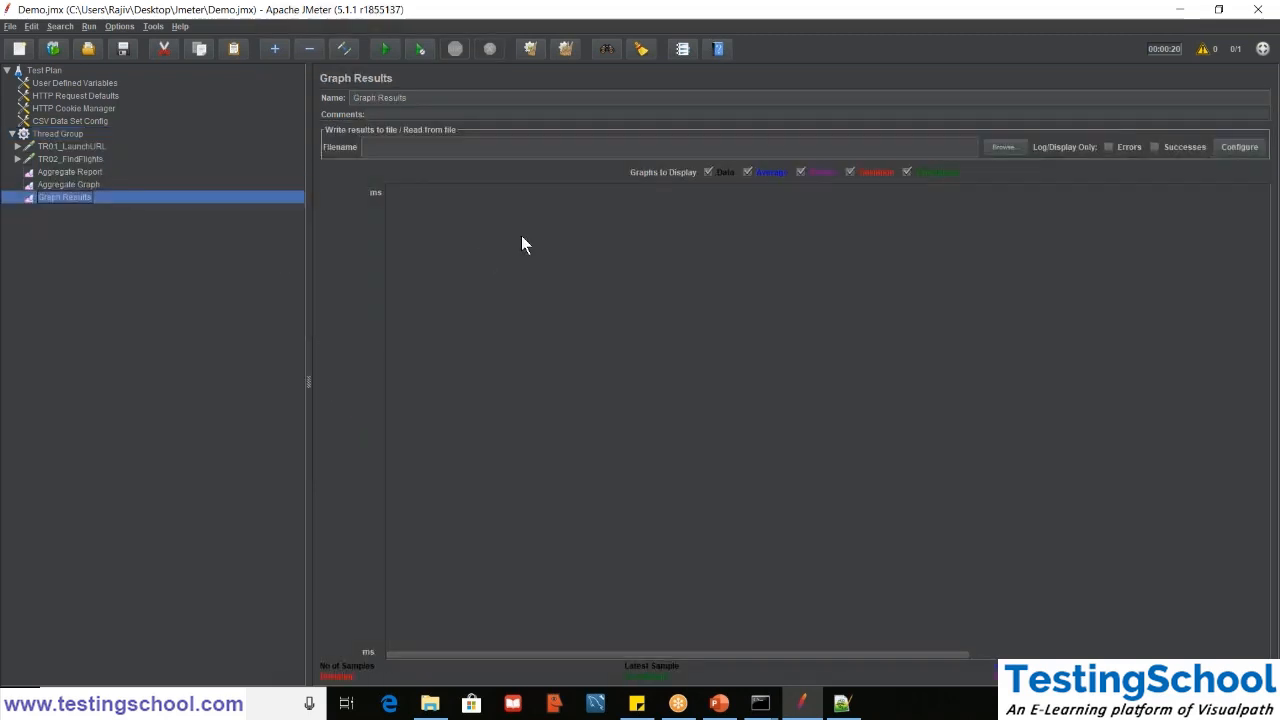
{"action": "left_click", "coordinate": [1003, 148]}
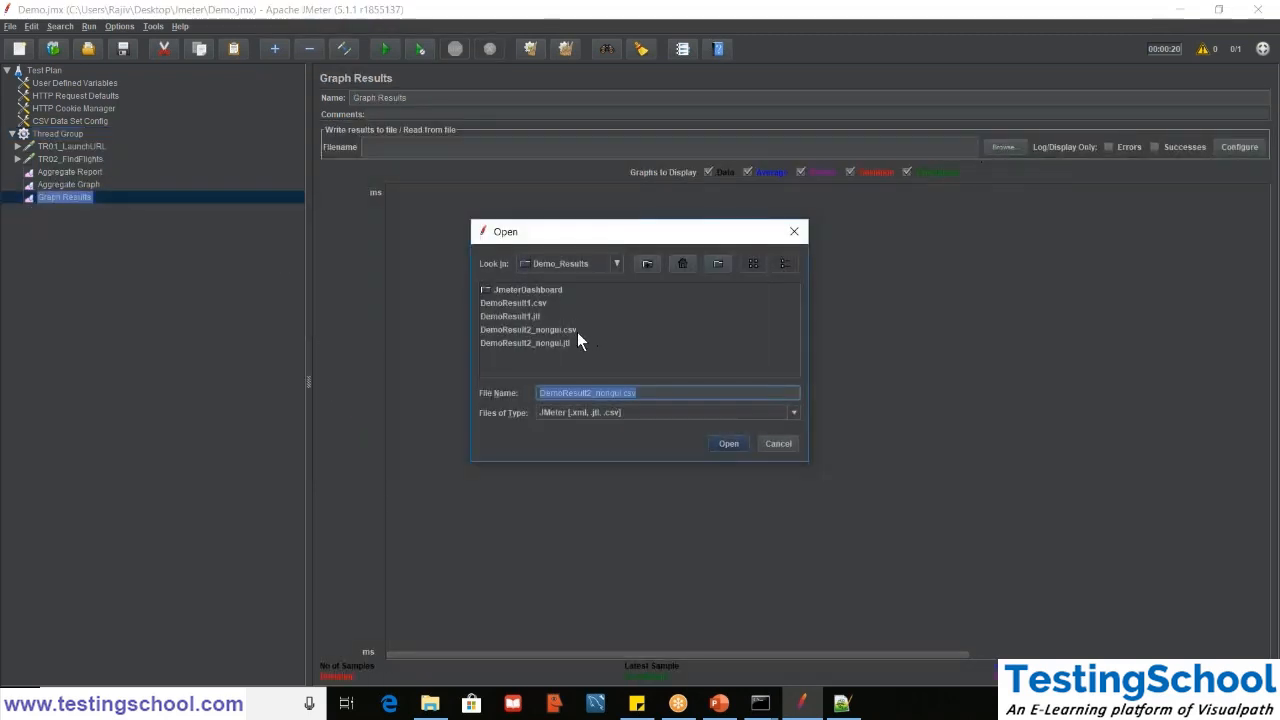
{"action": "double_click", "coordinate": [508, 330]}
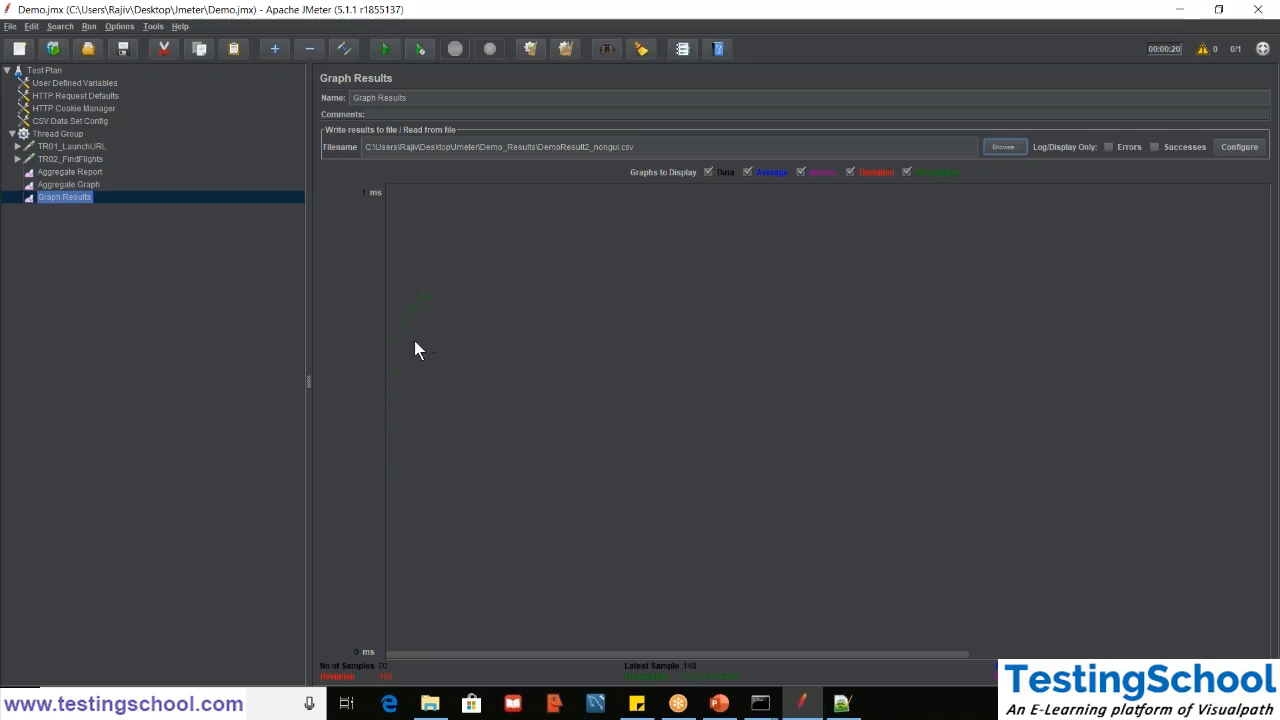
- Compare the Aggregate Graph listener with the Graph Results plot
{"action": "left_click", "coordinate": [52, 187]}
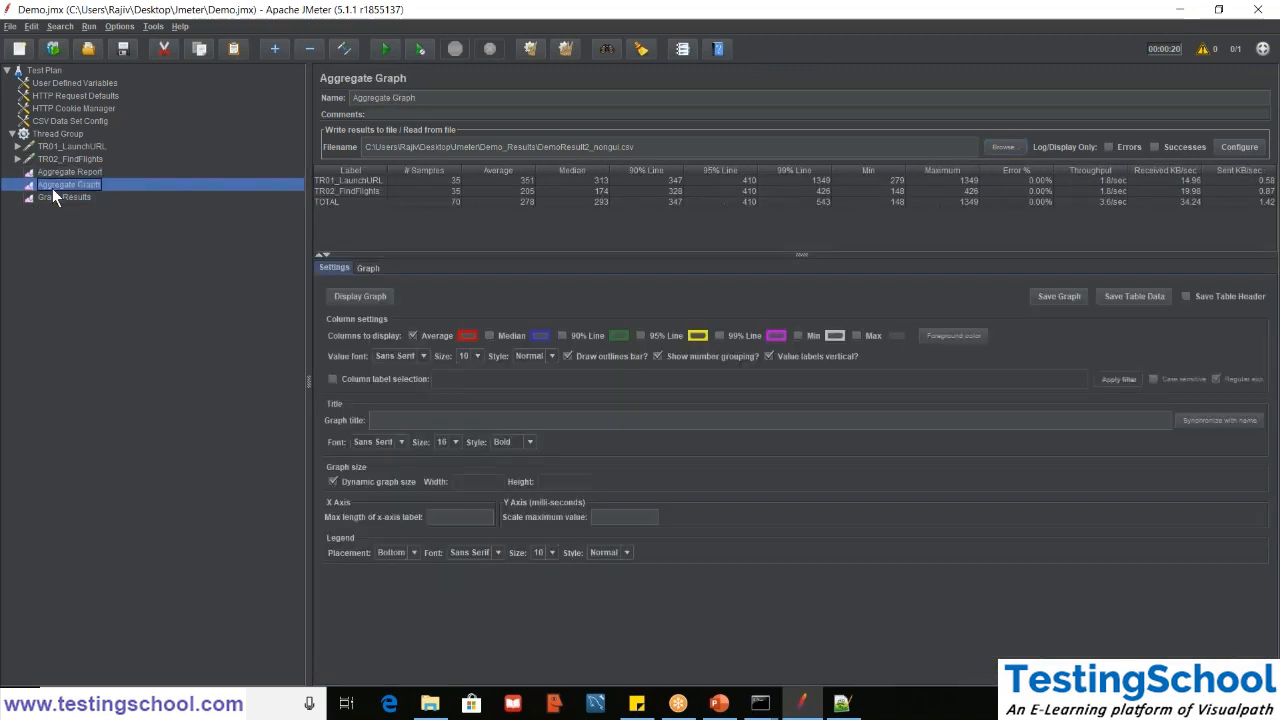
{"action": "left_click", "coordinate": [53, 195]}
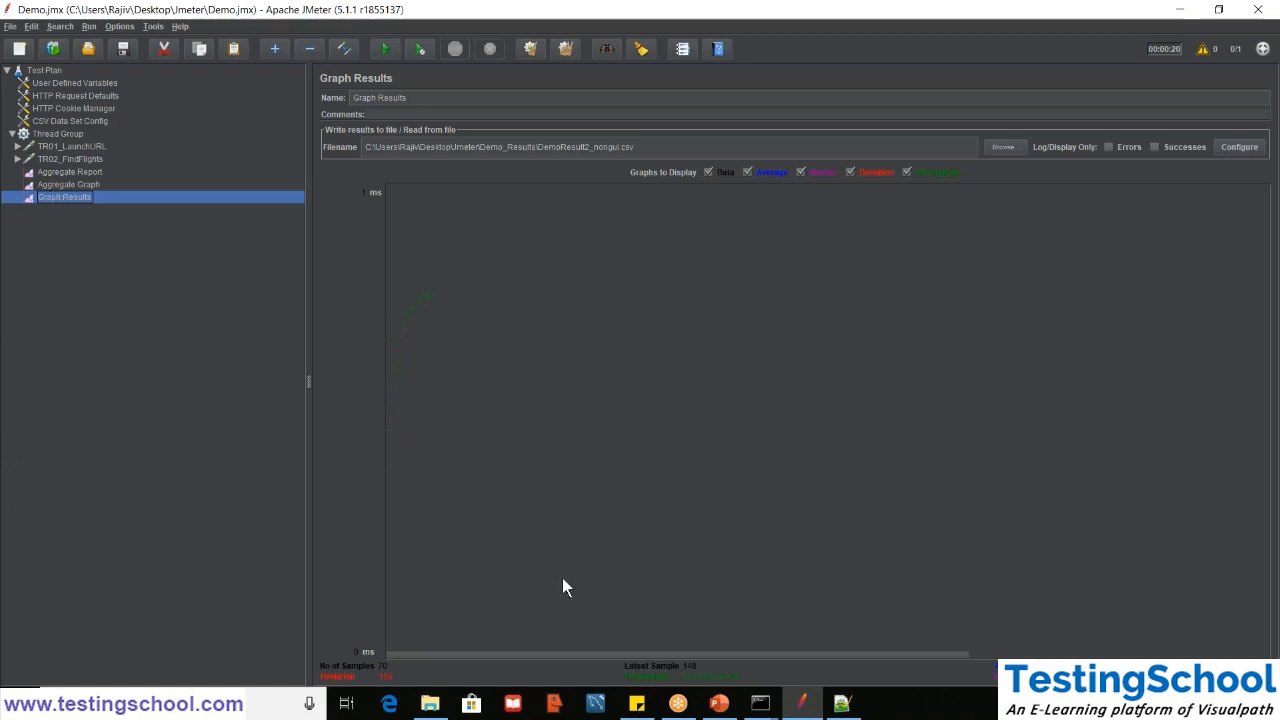
{"action": "left_click", "coordinate": [678, 706]}
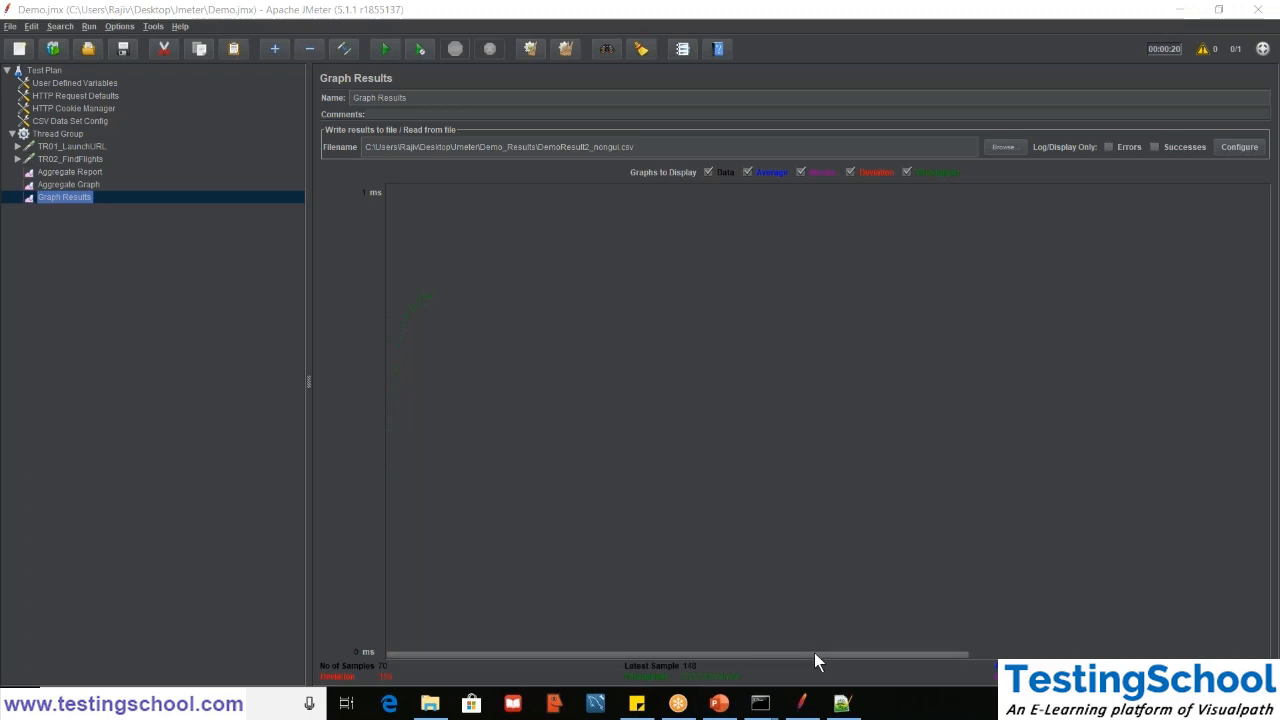
{"action": "mouse_move", "coordinate": [803, 707]}
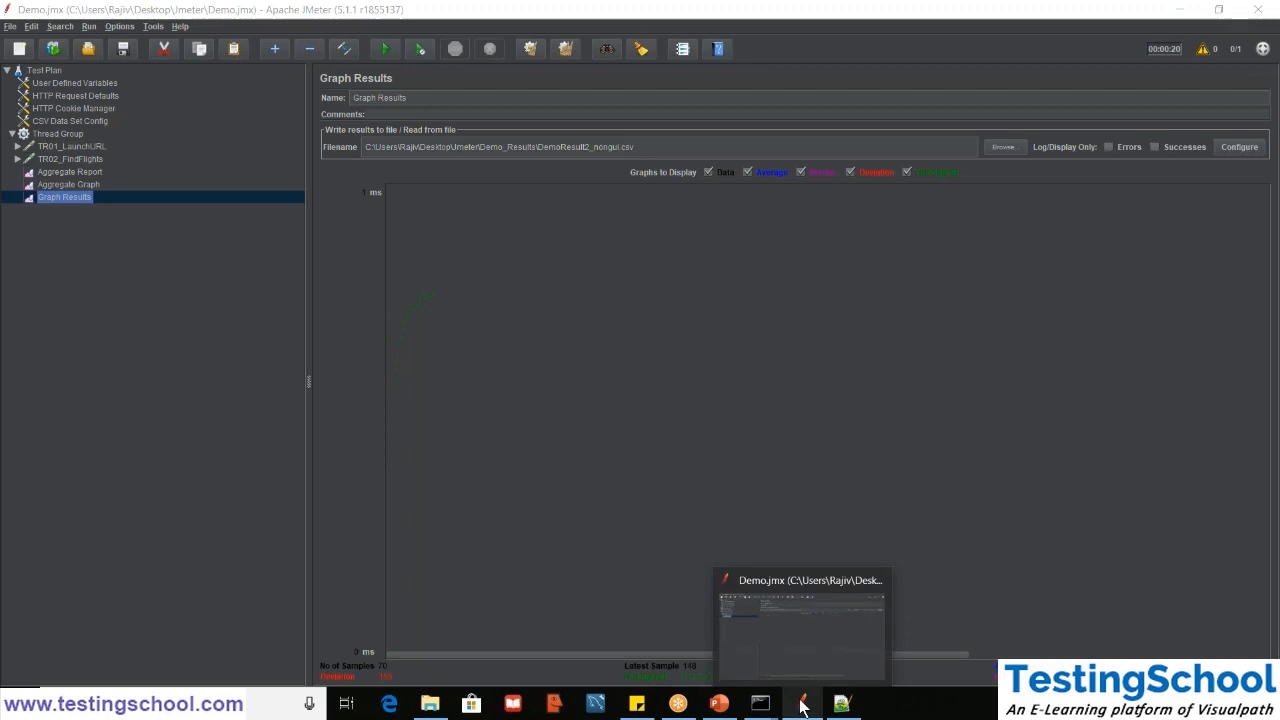
{"action": "left_click", "coordinate": [469, 301]}
- Switch to File Explorer, check the contents of the JmeterDashboard folder, and return to Demo_Results to show its full path
{"action": "left_click", "coordinate": [430, 705]}
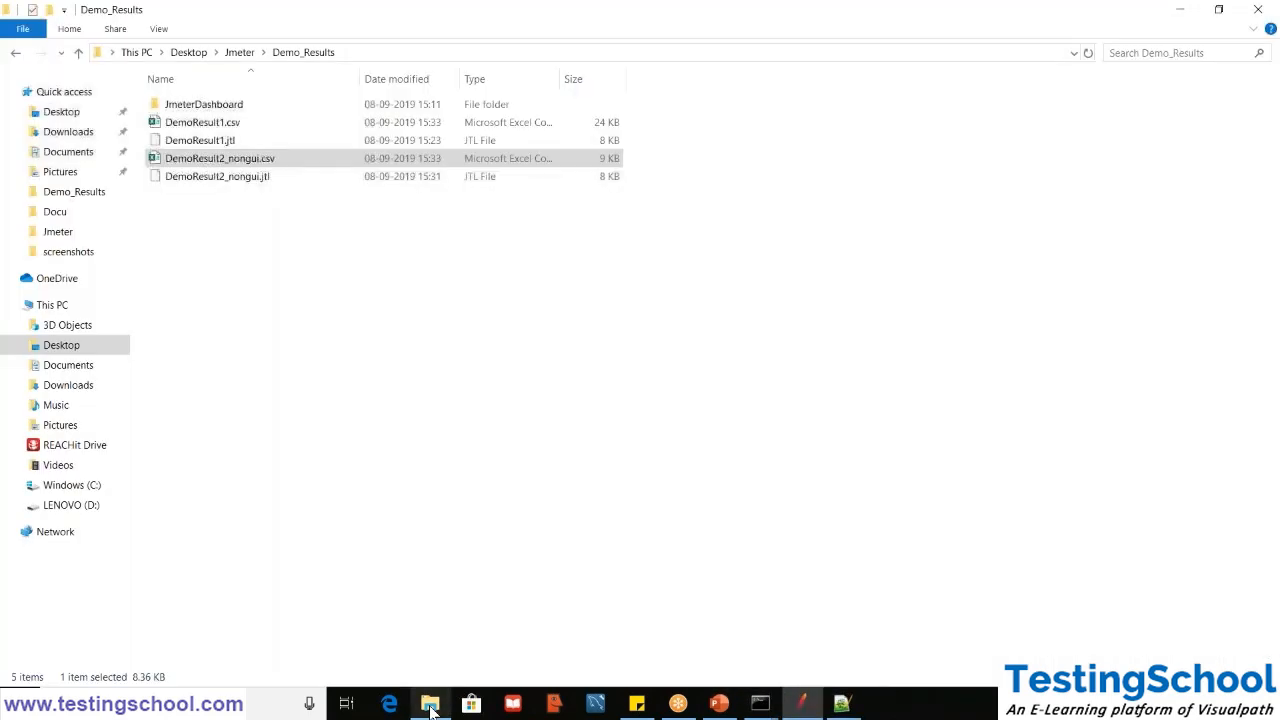
{"action": "double_click", "coordinate": [211, 108]}
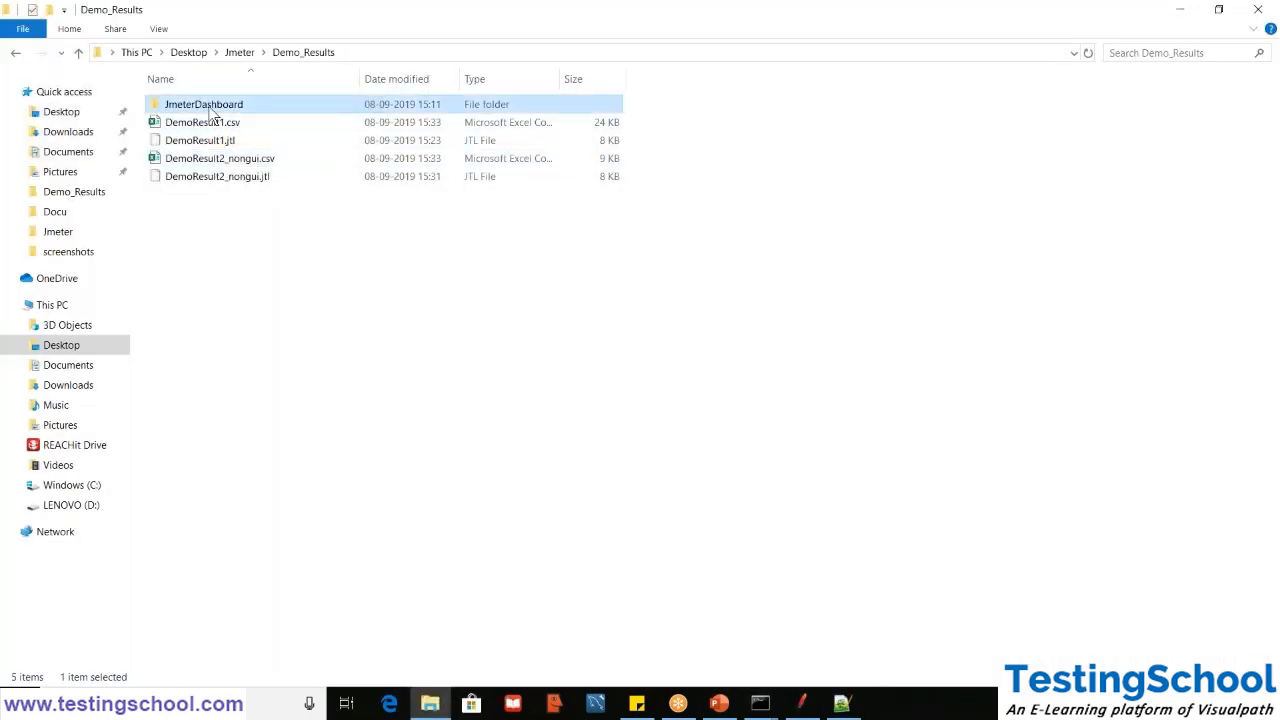
{"action": "left_click", "coordinate": [308, 52]}
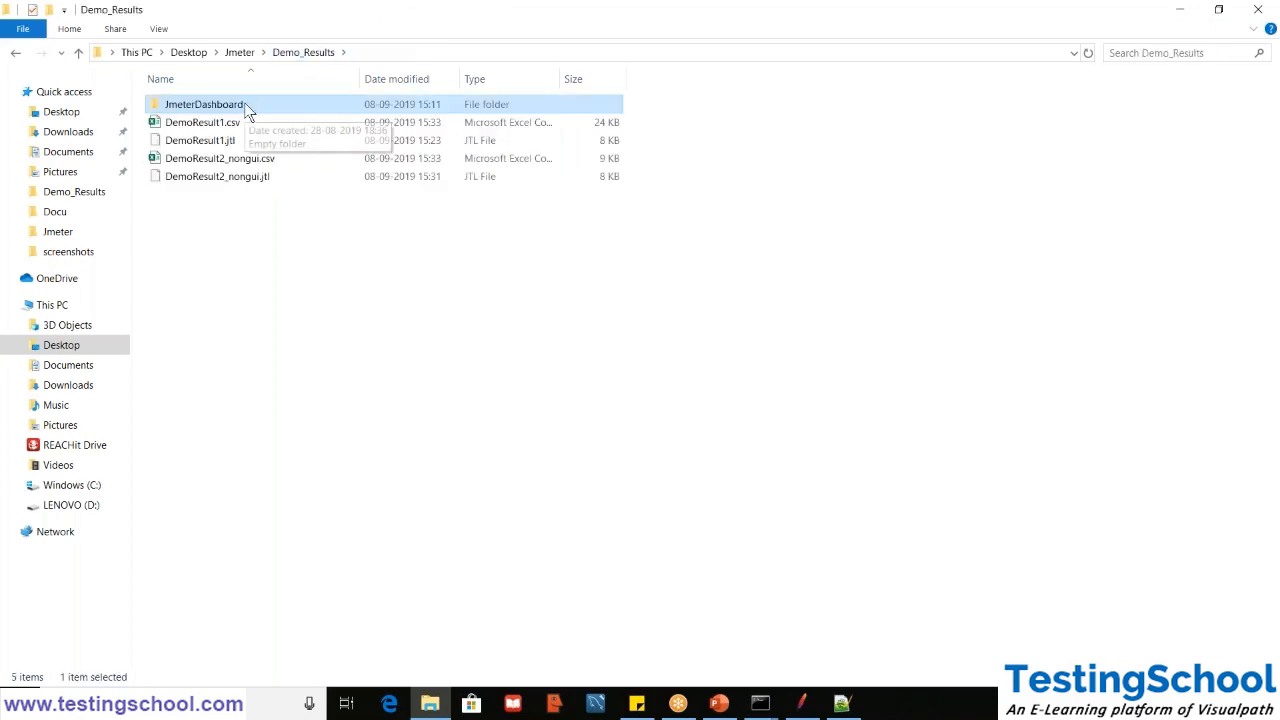
{"action": "left_click", "coordinate": [329, 303]}
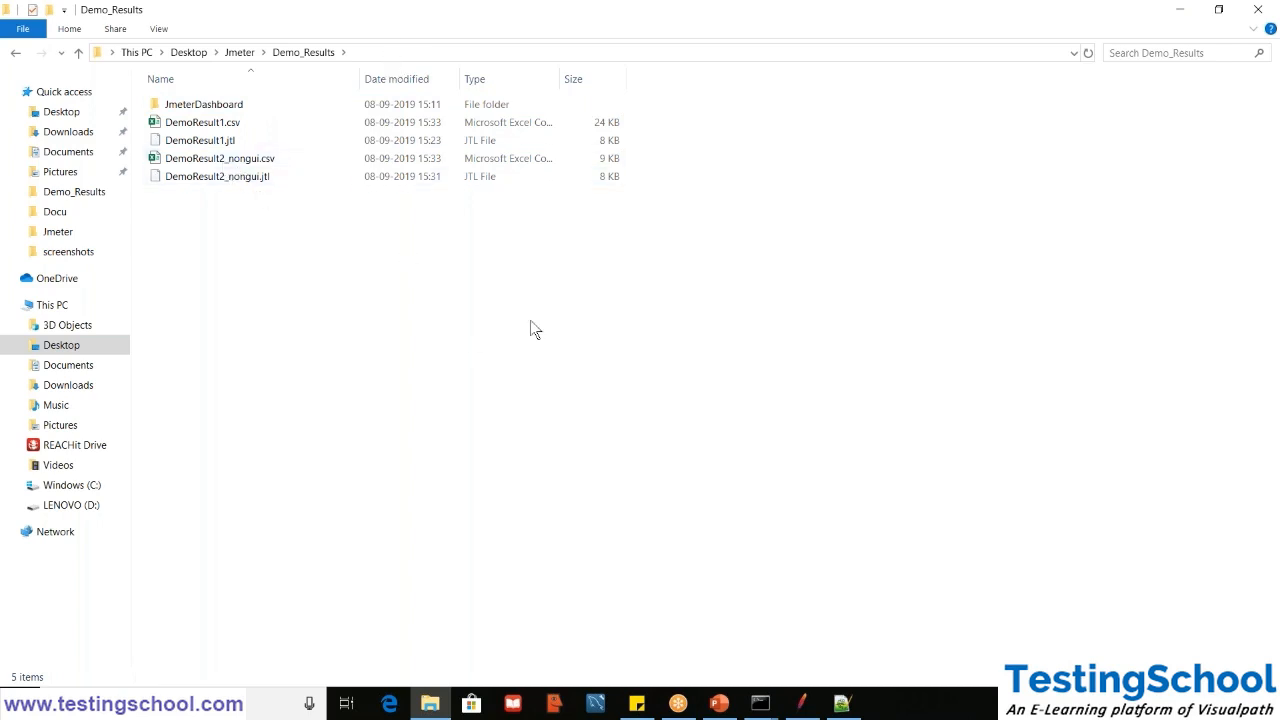
{"action": "left_click", "coordinate": [375, 49]}
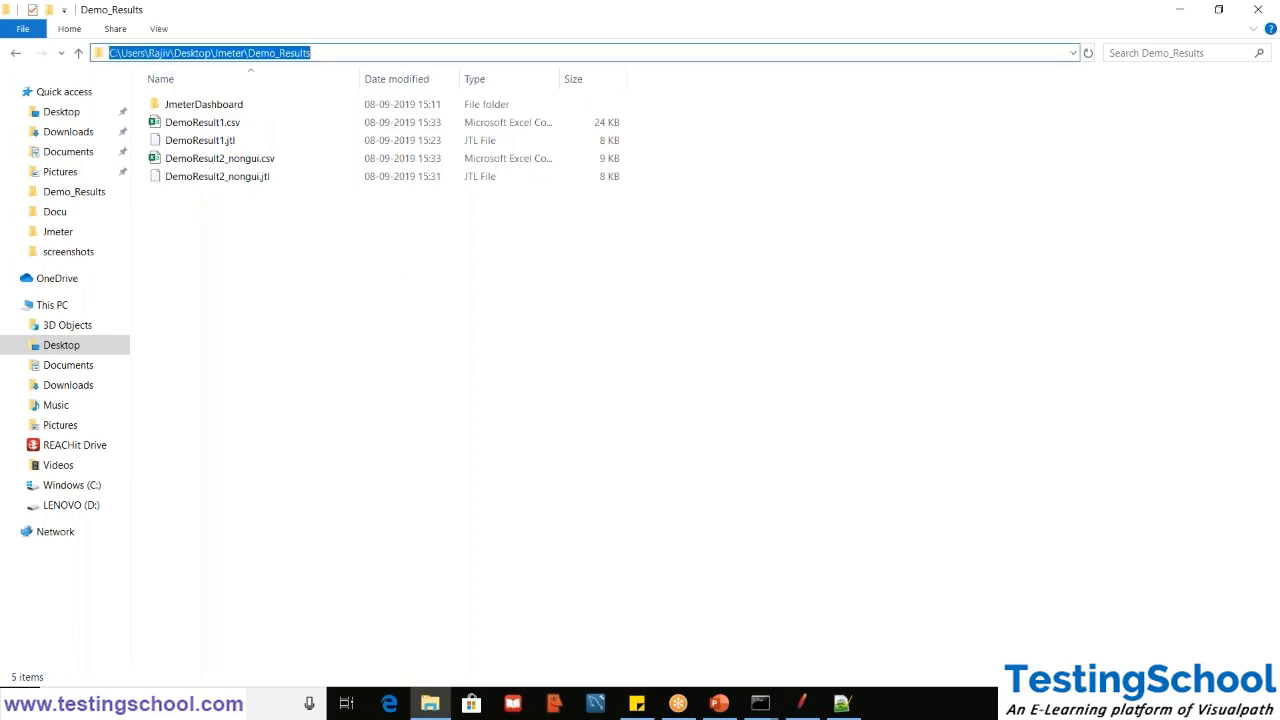
- Switch to the Command Prompt opened in the JMeter bin folder and clear its screen with cls
{"action": "left_click", "coordinate": [760, 703]}
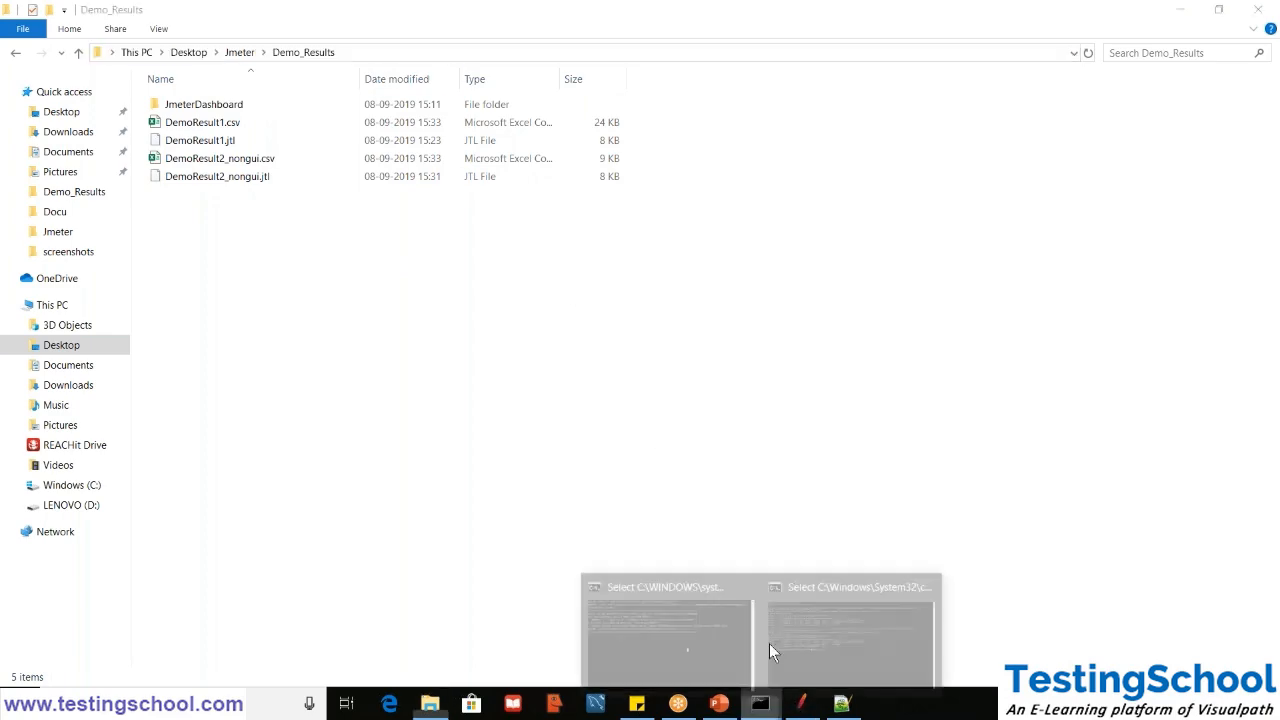
{"action": "left_click", "coordinate": [818, 633]}
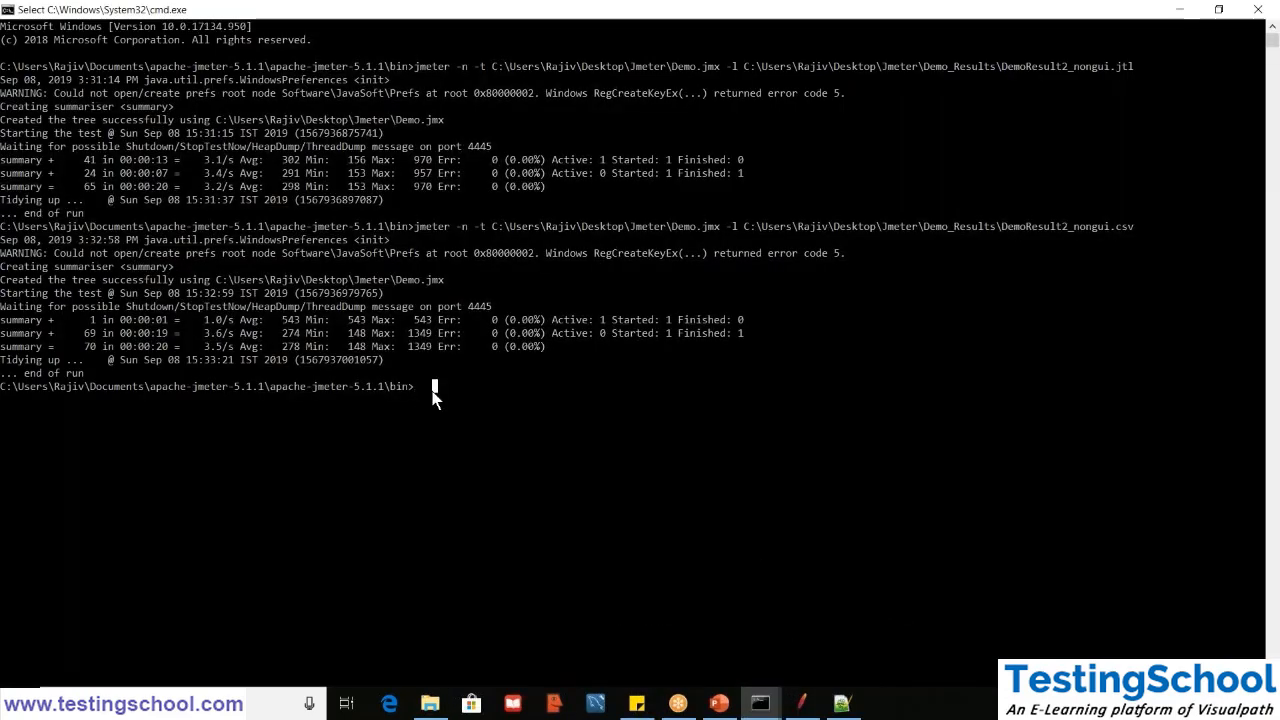
{"action": "key", "text": "Escape"}
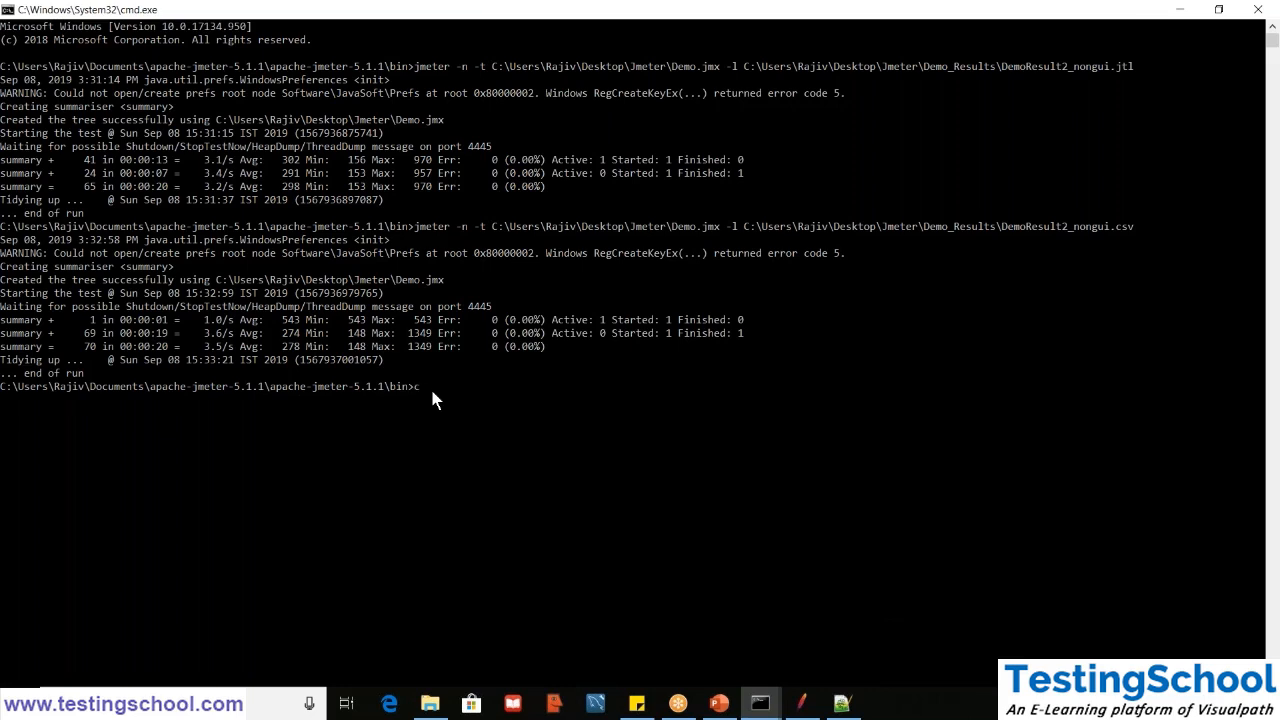
{"action": "type", "text": "clear"}
{"action": "key", "text": "Return"}
{"action": "type", "text": "cls"}
{"action": "key", "text": "Return"}
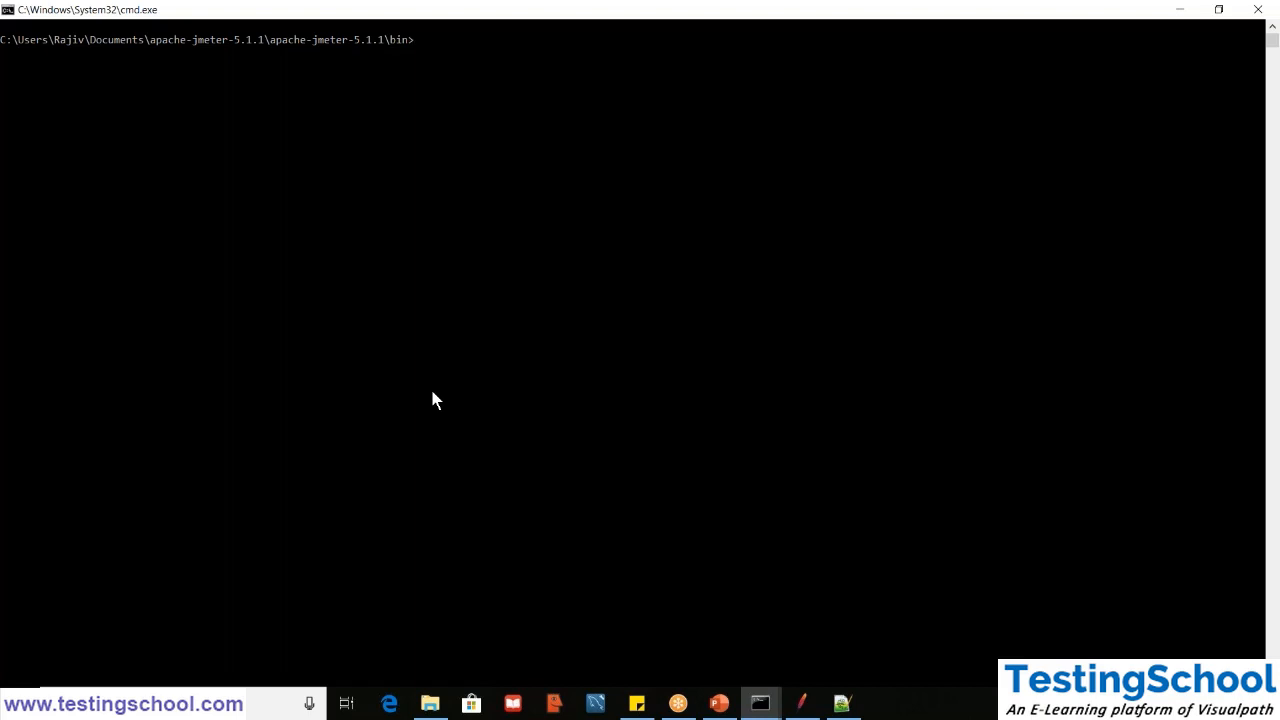
- Start a jmeter -g command with the full path of DemoResult2_nongui.csv, copied from the Demo_Results folder in File Explorer
{"action": "type", "text": "jmeter -n"}
{"action": "left_click", "coordinate": [430, 703]}
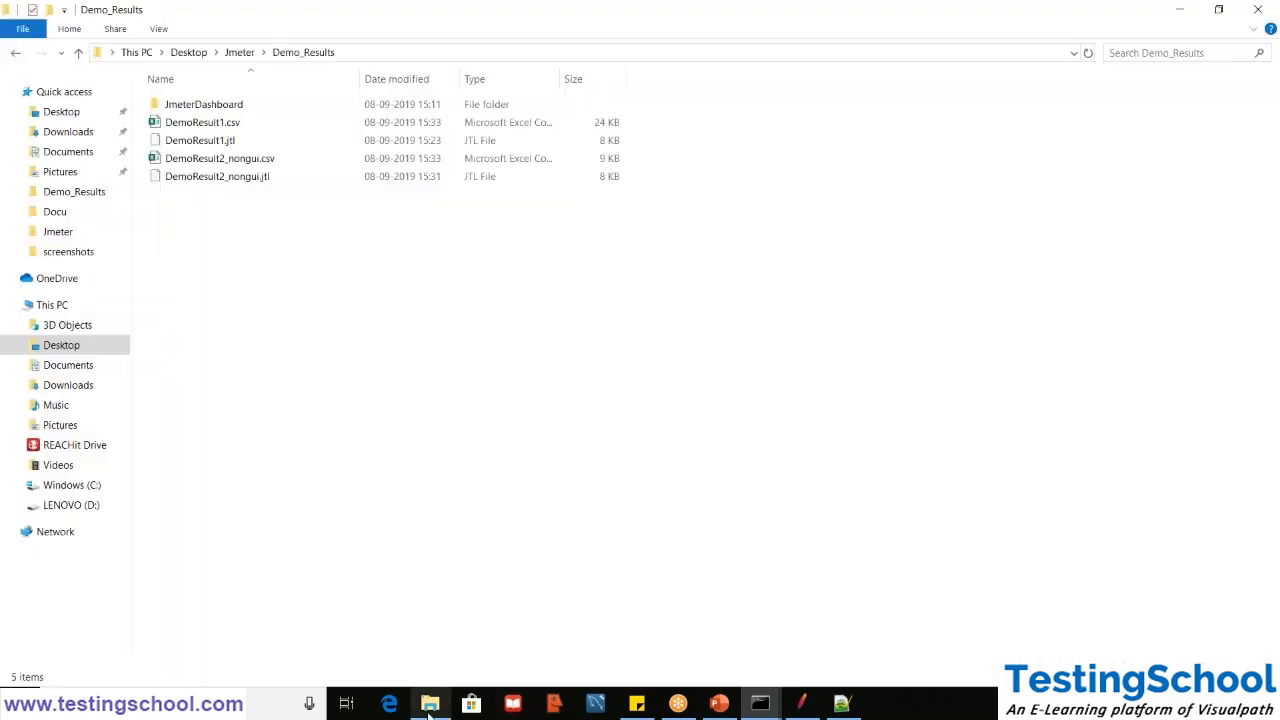
{"action": "left_click", "coordinate": [357, 57]}
{"action": "left_click", "coordinate": [109, 53]}
{"action": "key", "text": "End"}
{"action": "type", "text": "\\"}
{"action": "key", "text": "Down"}
{"action": "key", "text": "Down"}
{"action": "key", "text": "Down"}
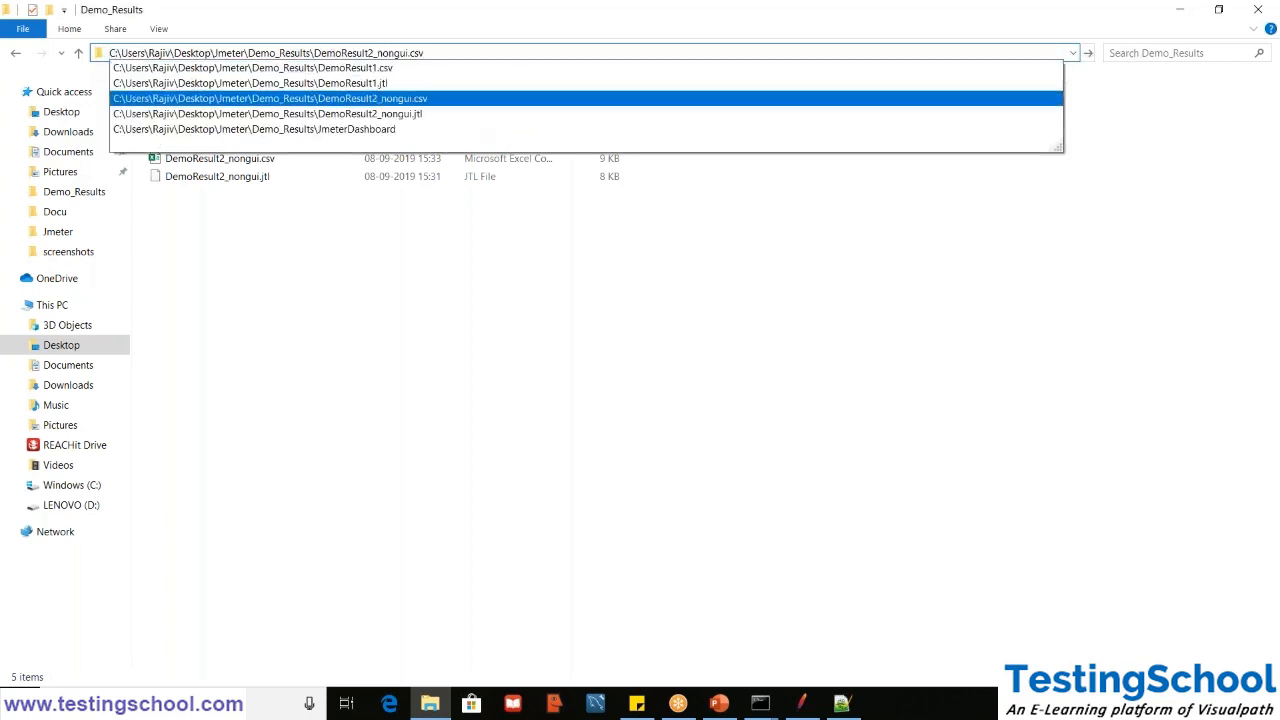
{"action": "key", "text": "ctrl+a"}
{"action": "key", "text": "ctrl+c"}
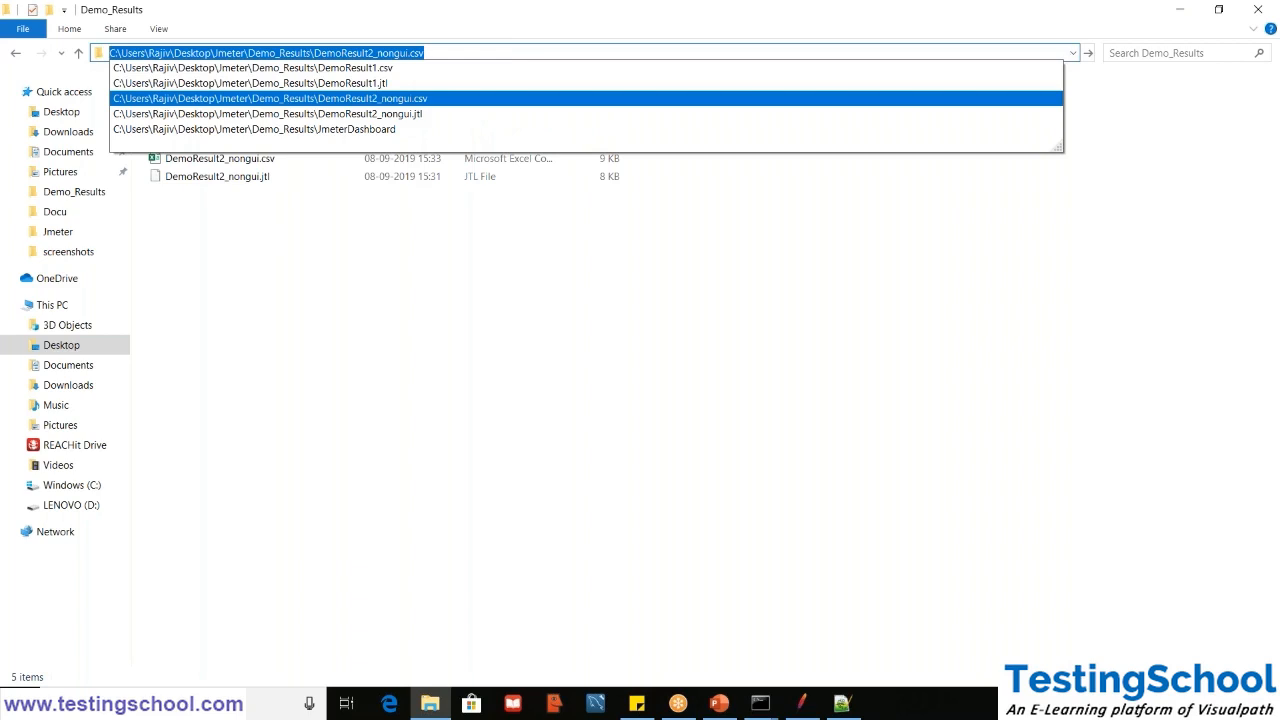
{"action": "left_click", "coordinate": [1177, 14]}
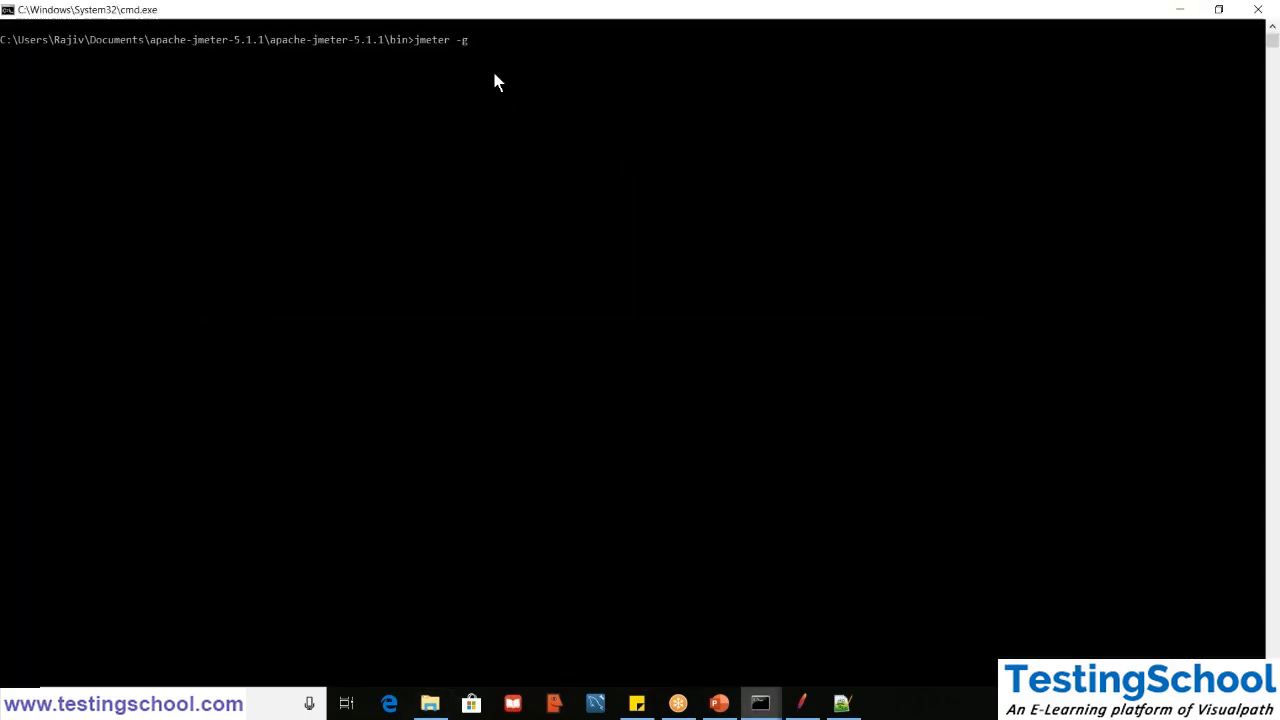
{"action": "key", "text": "ctrl+v"}
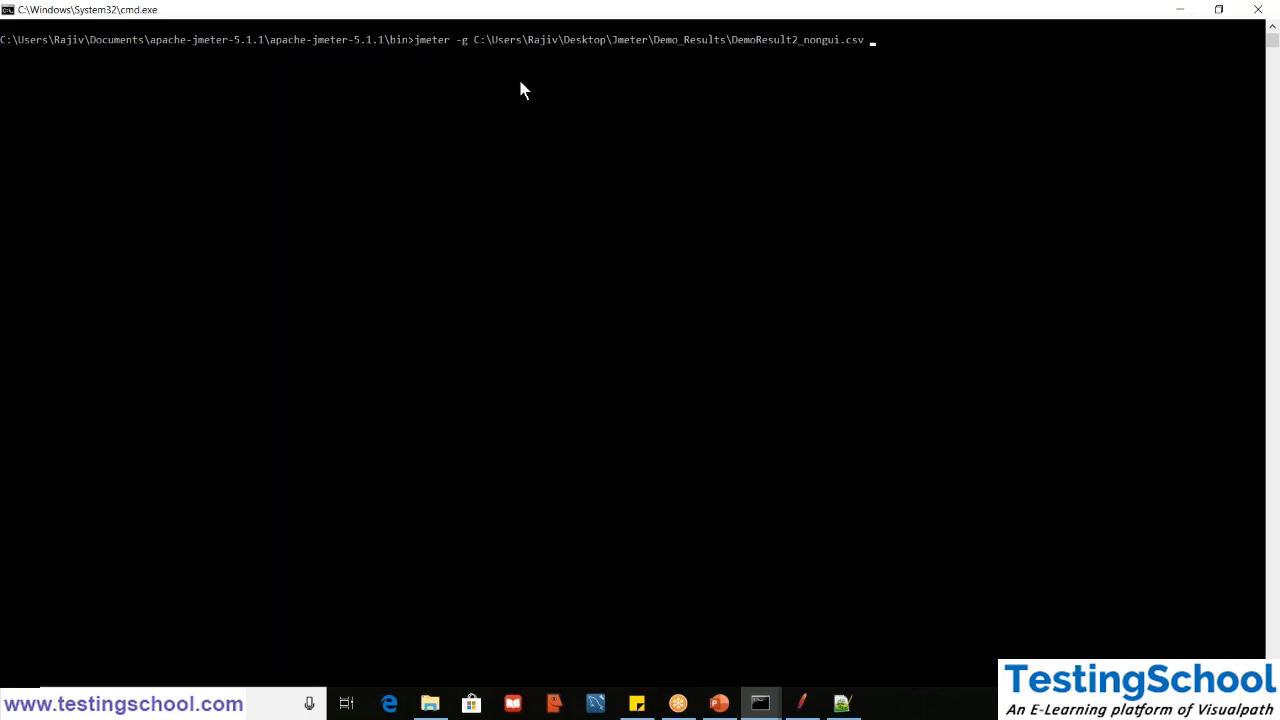
- Complete the command with -o and the JmeterDashboard folder's path copied from File Explorer, and run it to generate the dashboard report
{"action": "type", "text": "-"}
{"action": "left_click", "coordinate": [430, 703]}
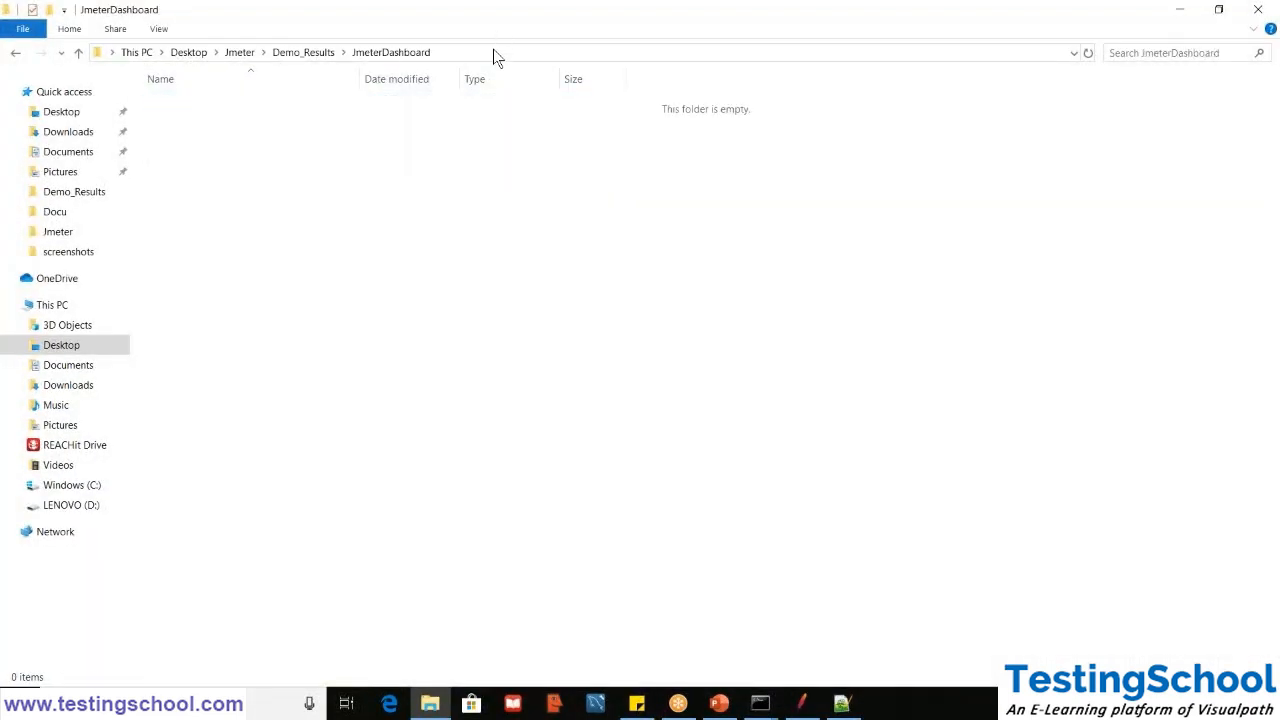
{"action": "left_click", "coordinate": [493, 55]}
{"action": "key", "text": "ctrl+c"}
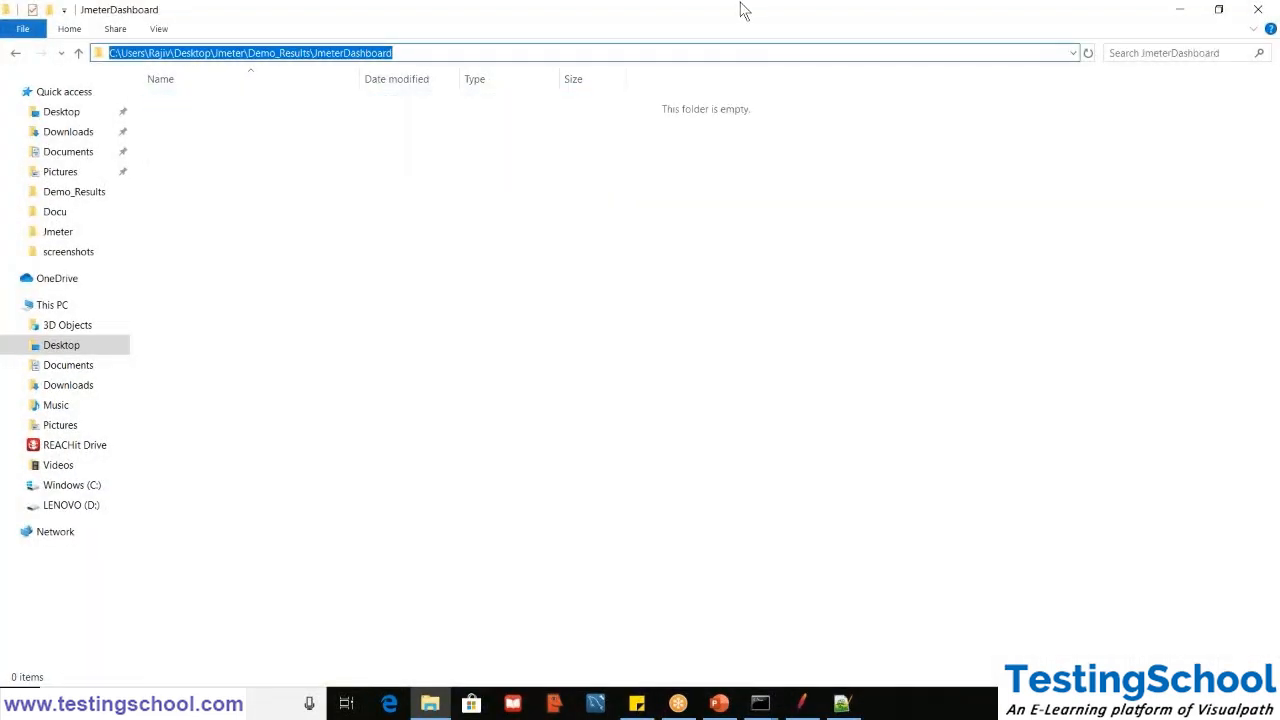
{"action": "left_click", "coordinate": [1176, 17]}
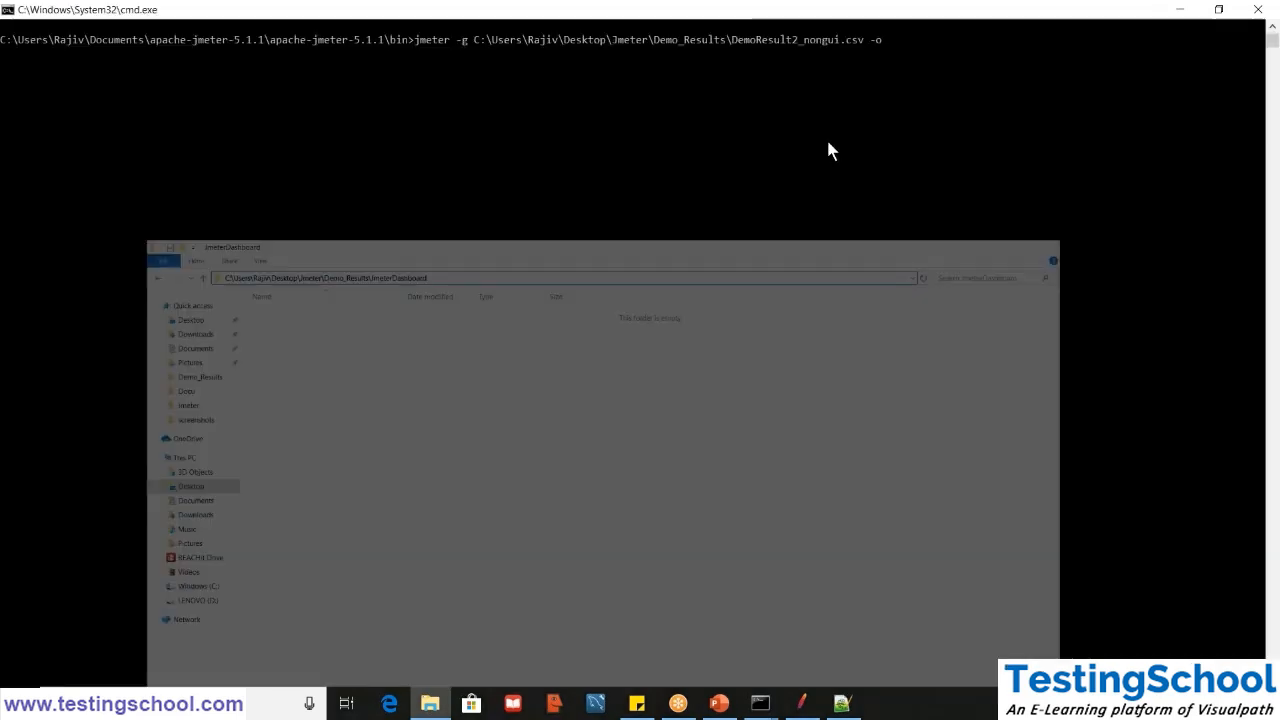
{"action": "right_click", "coordinate": [971, 40]}
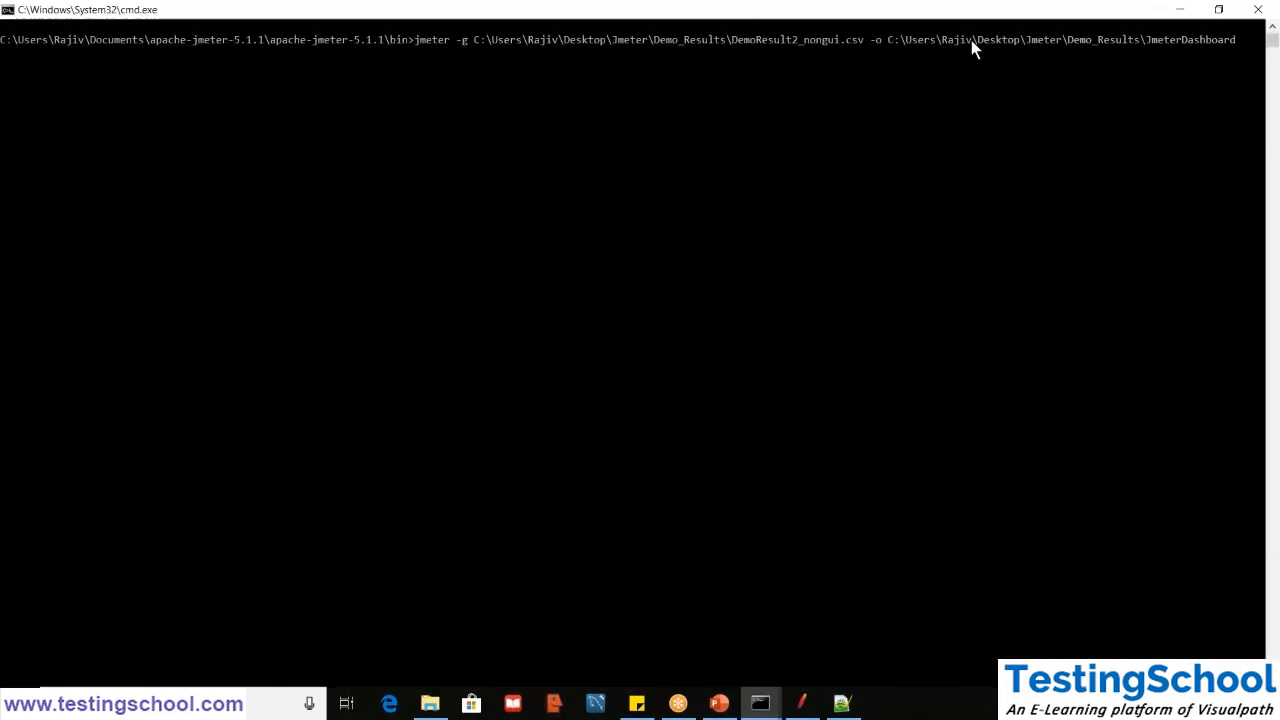
{"action": "key", "text": "Return"}
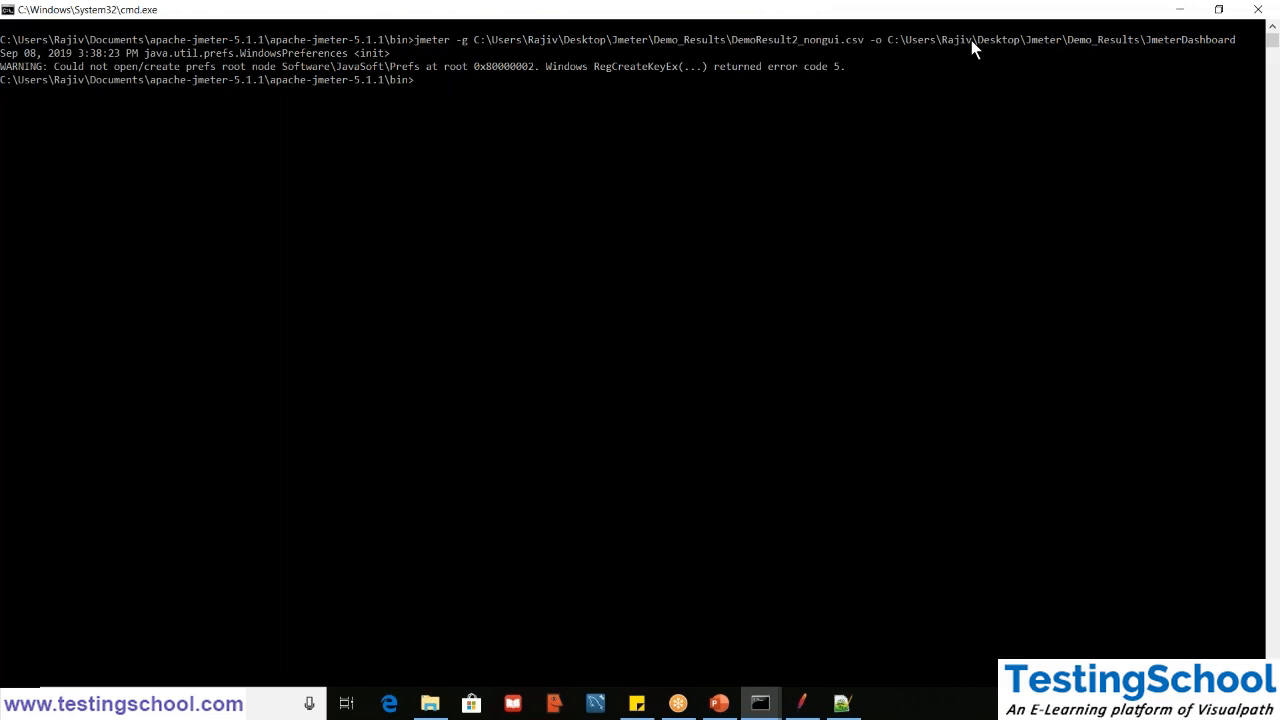
- Switch to File Explorer, open index.html from the JmeterDashboard folder in Firefox, and dismiss the browser update offer
{"action": "left_click", "coordinate": [429, 703]}
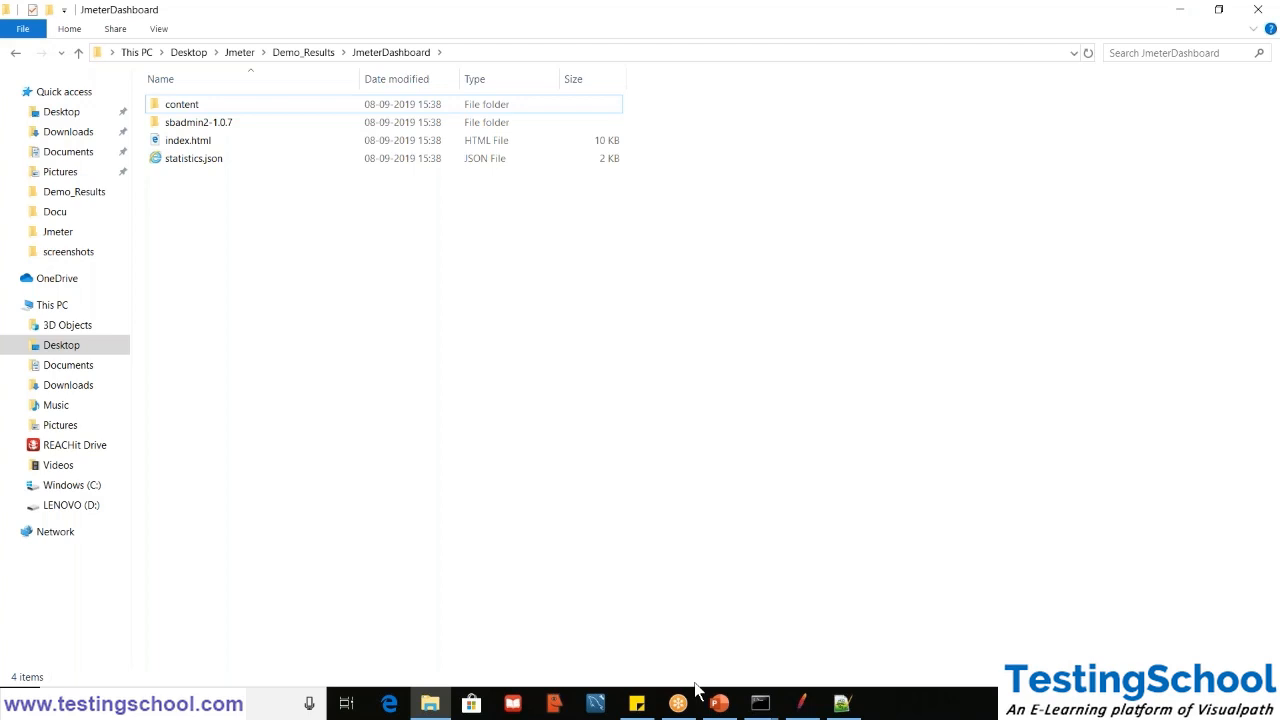
{"action": "left_click", "coordinate": [203, 142]}
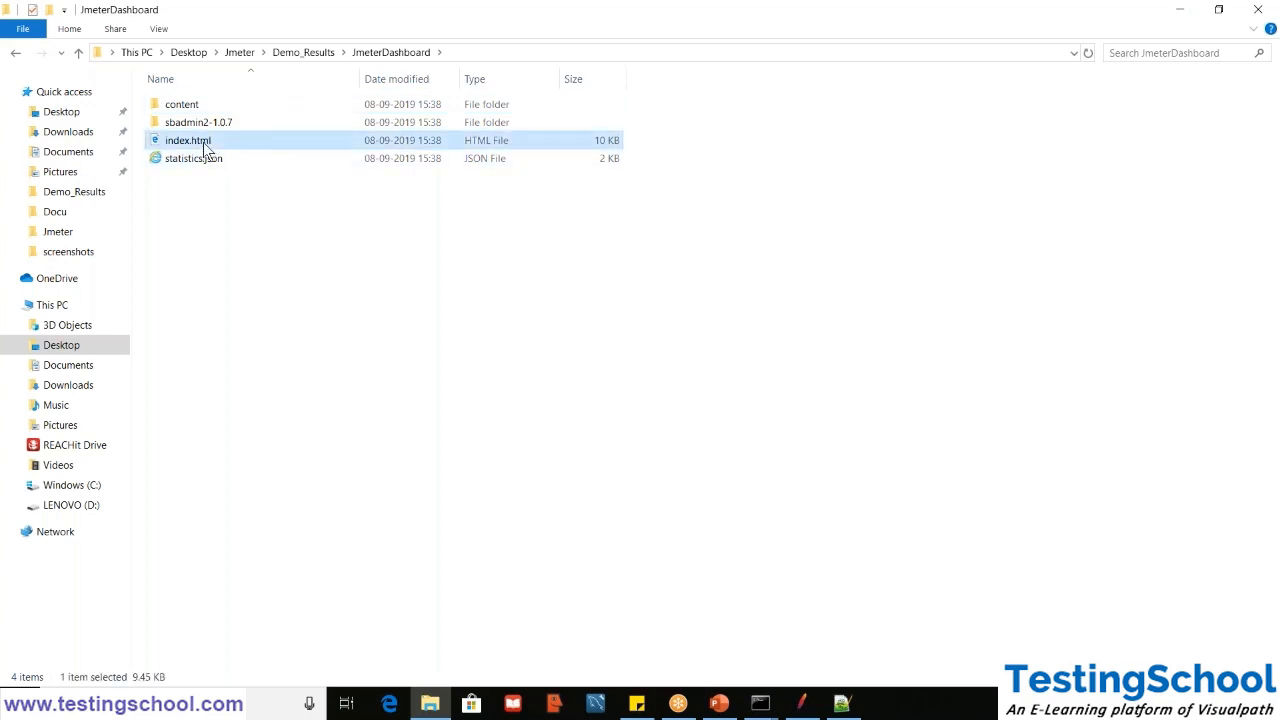
{"action": "right_click", "coordinate": [203, 142]}
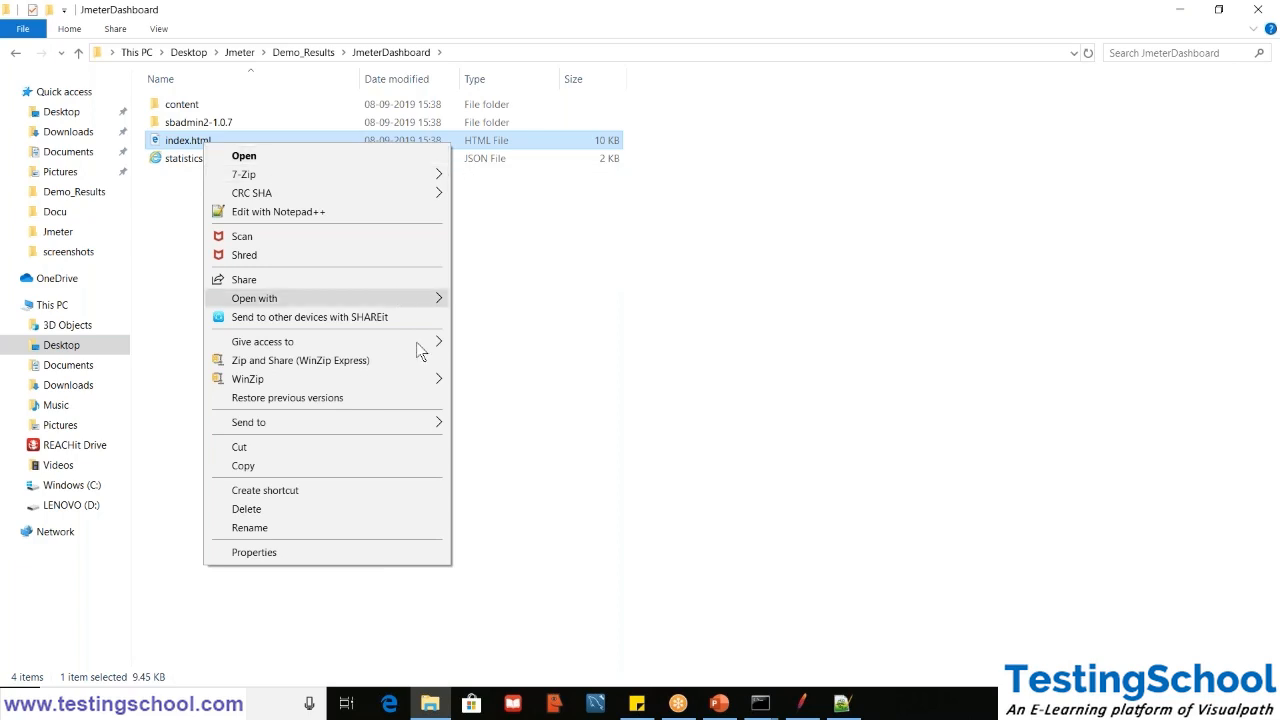
{"action": "mouse_move", "coordinate": [435, 300]}
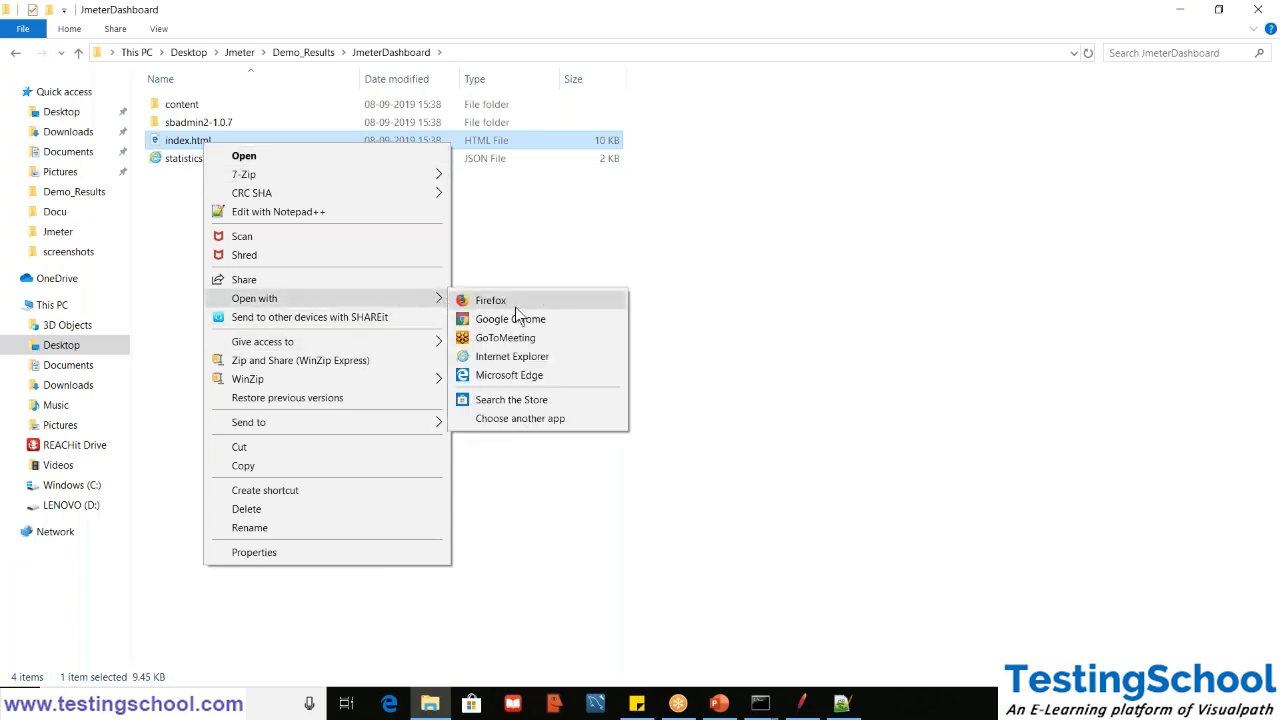
{"action": "left_click", "coordinate": [515, 305]}
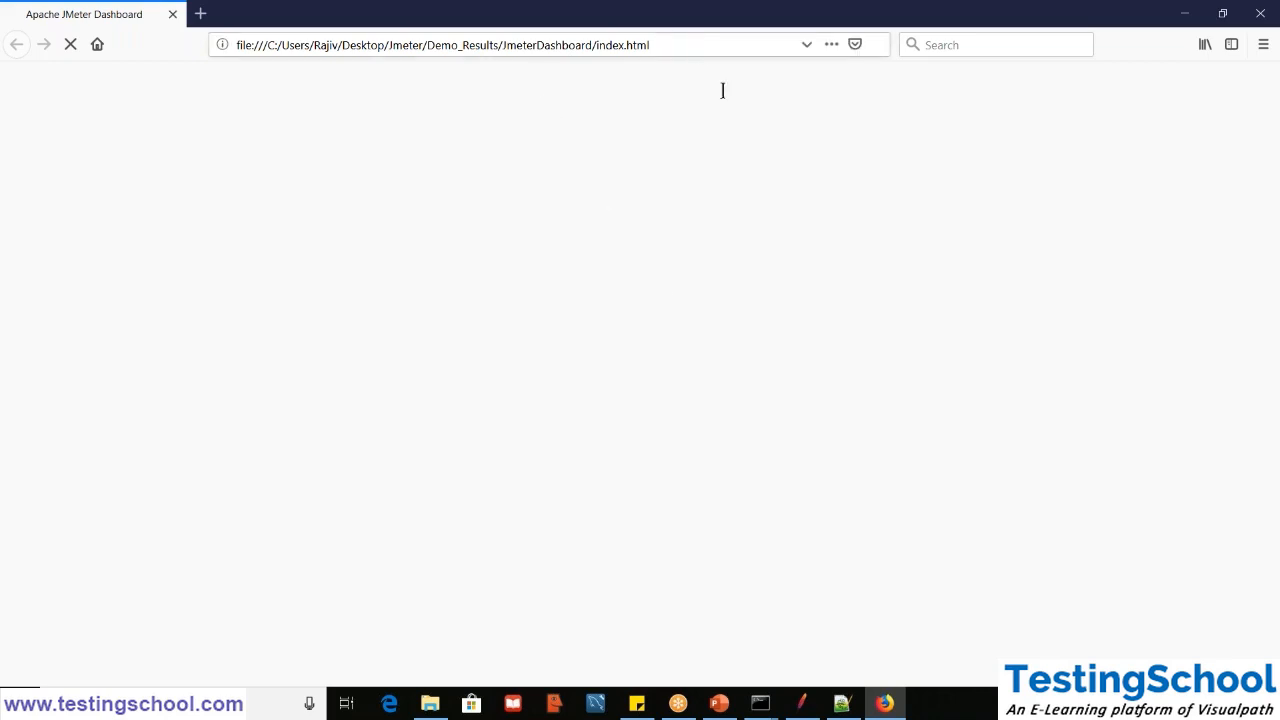
{"action": "left_click", "coordinate": [487, 54]}
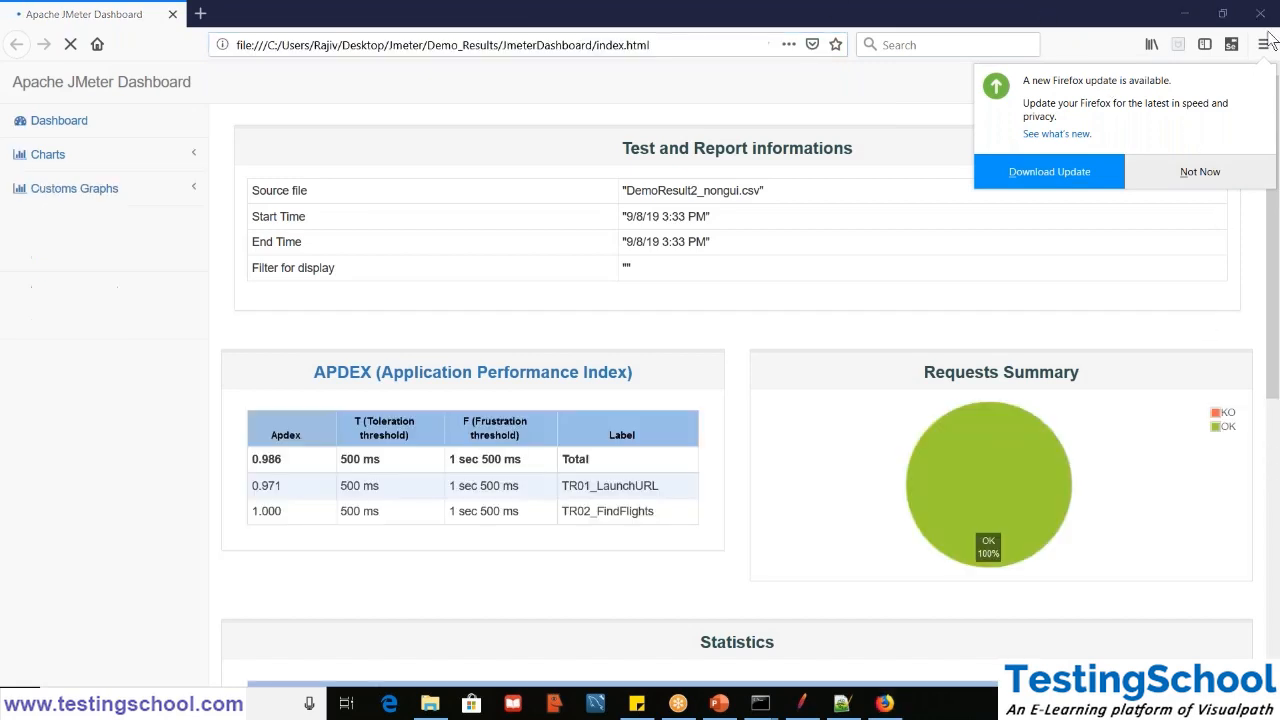
{"action": "left_click", "coordinate": [1201, 173]}
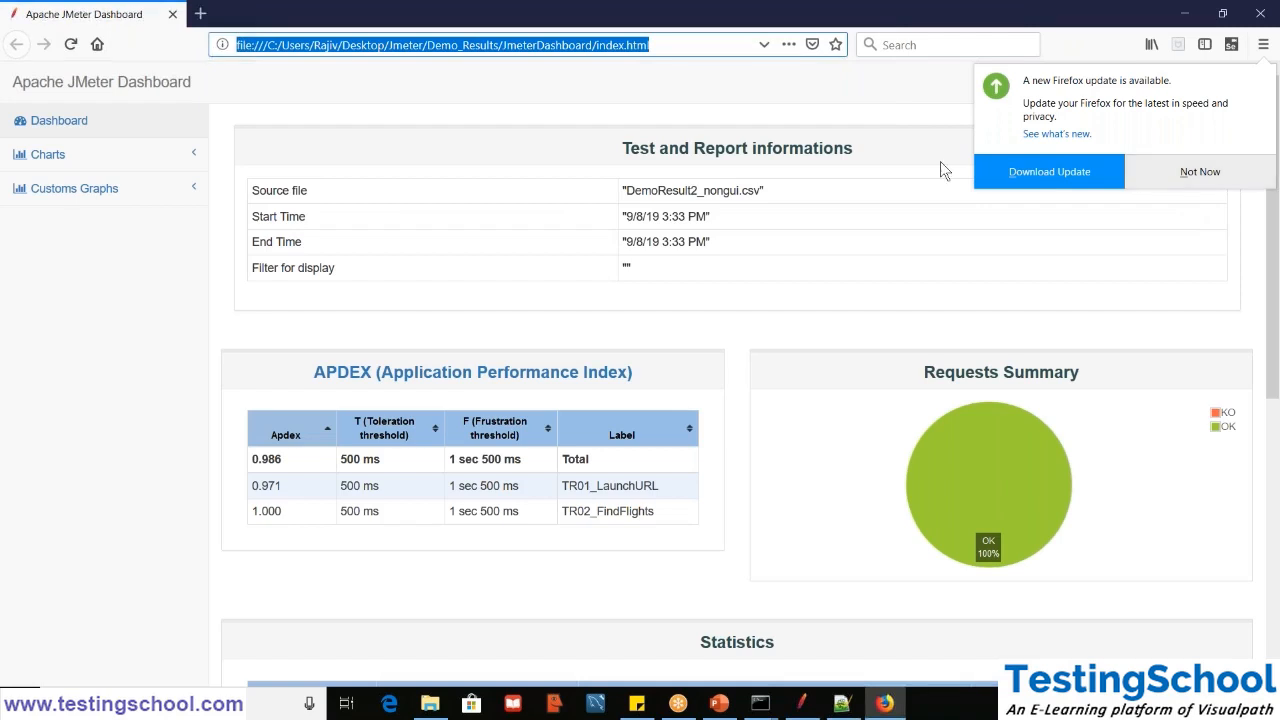
{"action": "left_click", "coordinate": [1205, 171]}
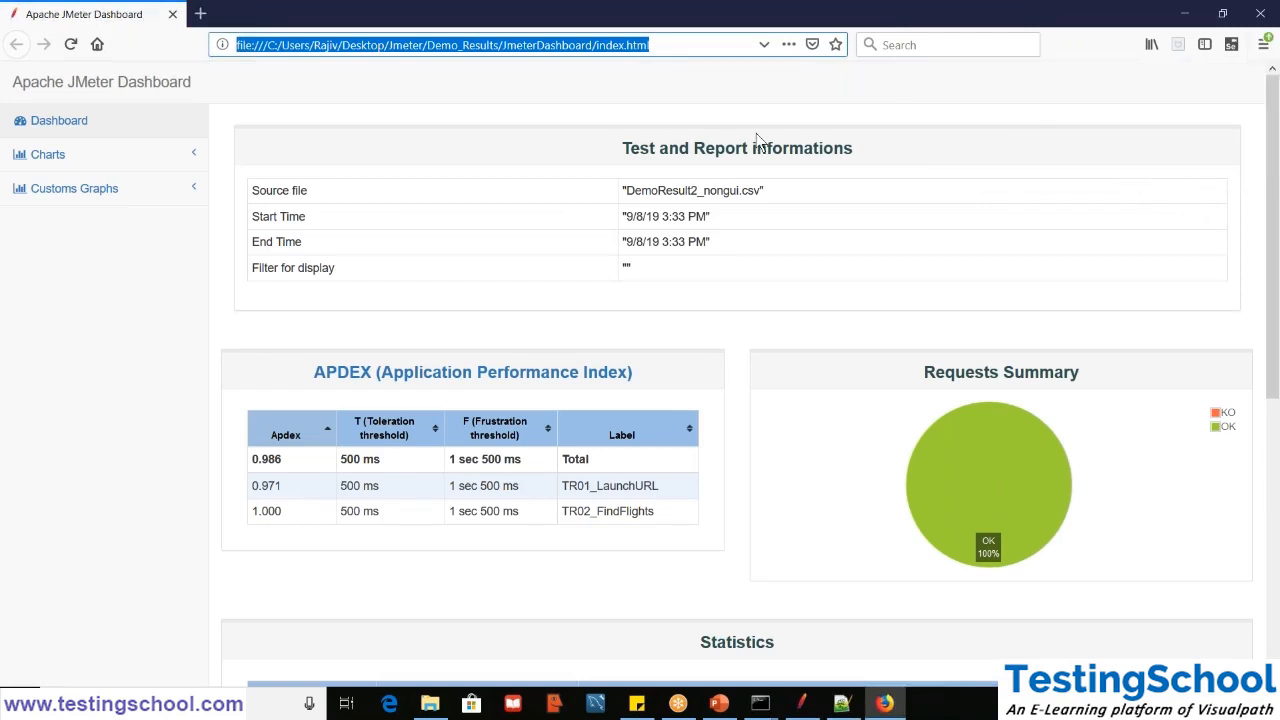
- Review the source file and end time in the dashboard's Test and Report informations table
{"action": "triple_click", "coordinate": [695, 192]}
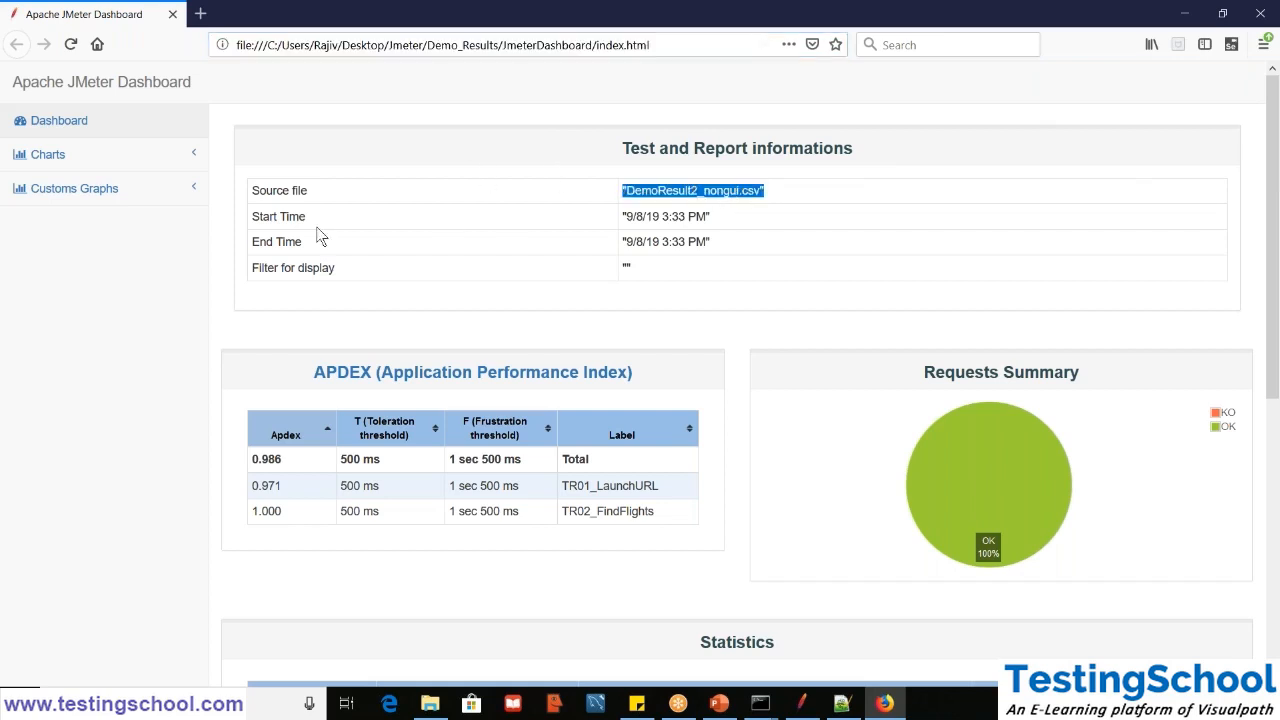
{"action": "triple_click", "coordinate": [658, 243]}
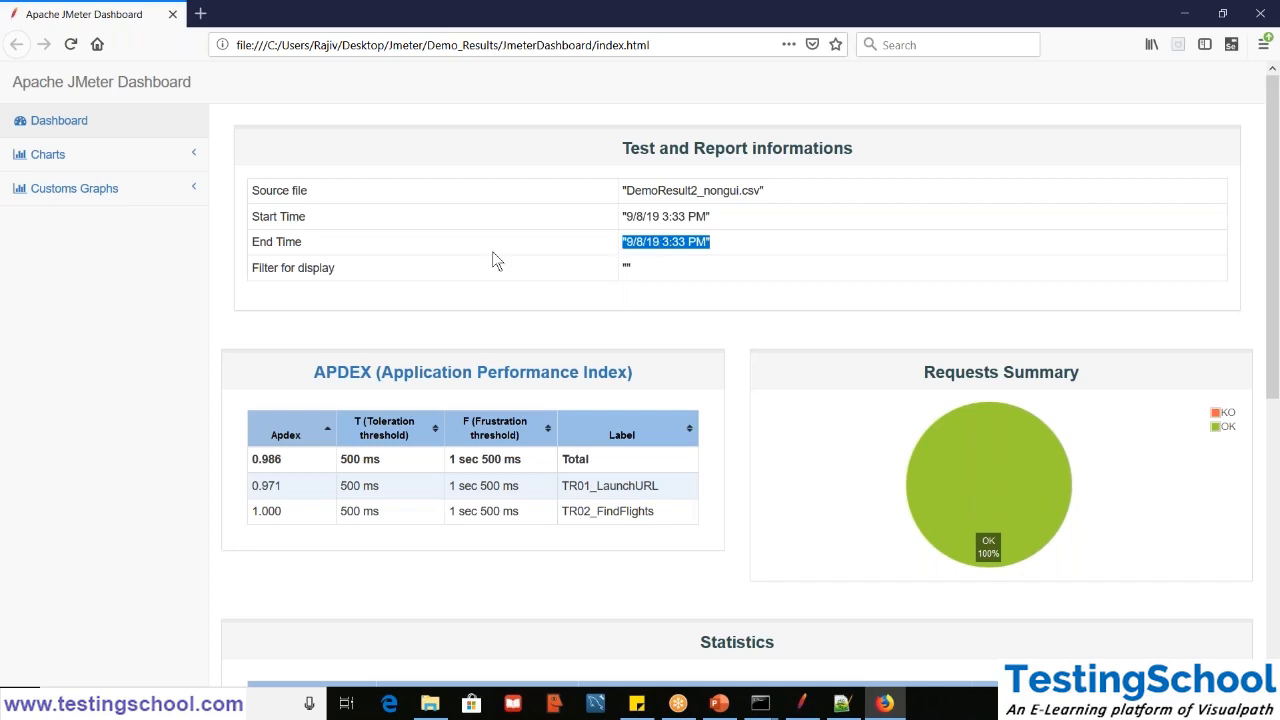
{"action": "left_click", "coordinate": [442, 329]}
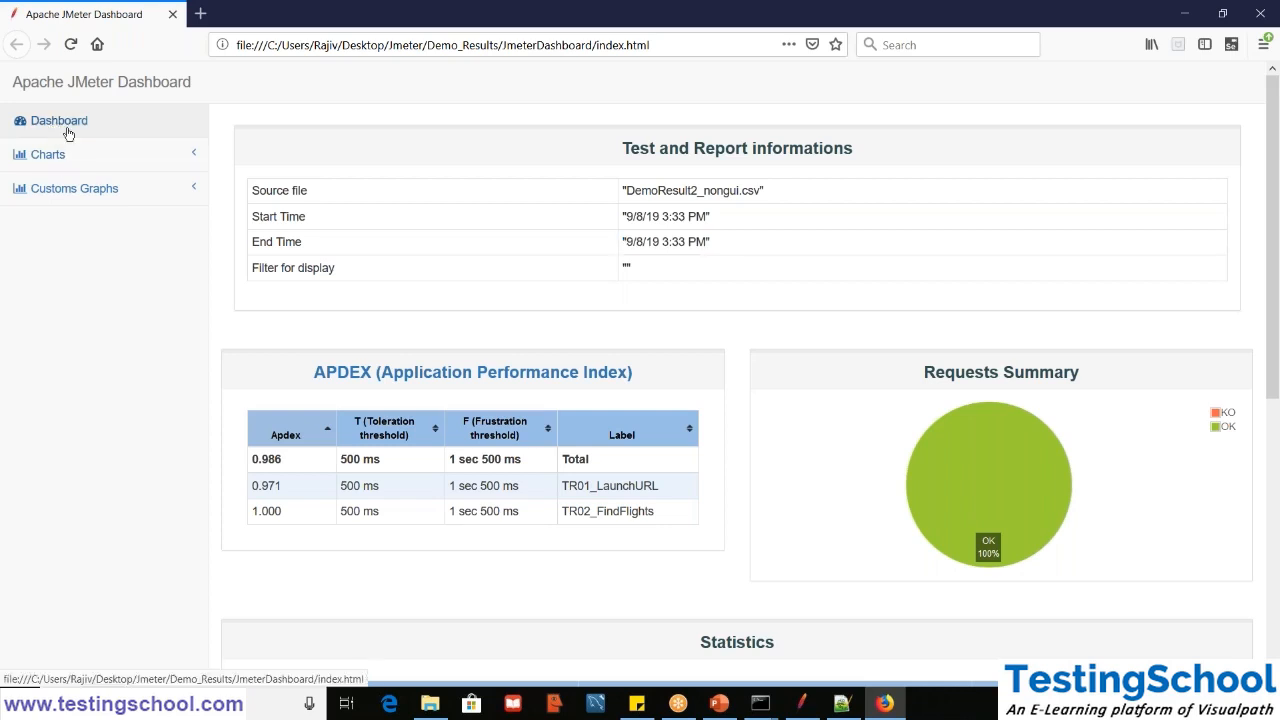
- Peek into the Charts and Customs Graphs groups, then return to the Dashboard page and view its APDEX, Requests Summary and Statistics sections
{"action": "left_click", "coordinate": [190, 167]}
{"action": "left_click", "coordinate": [190, 165]}
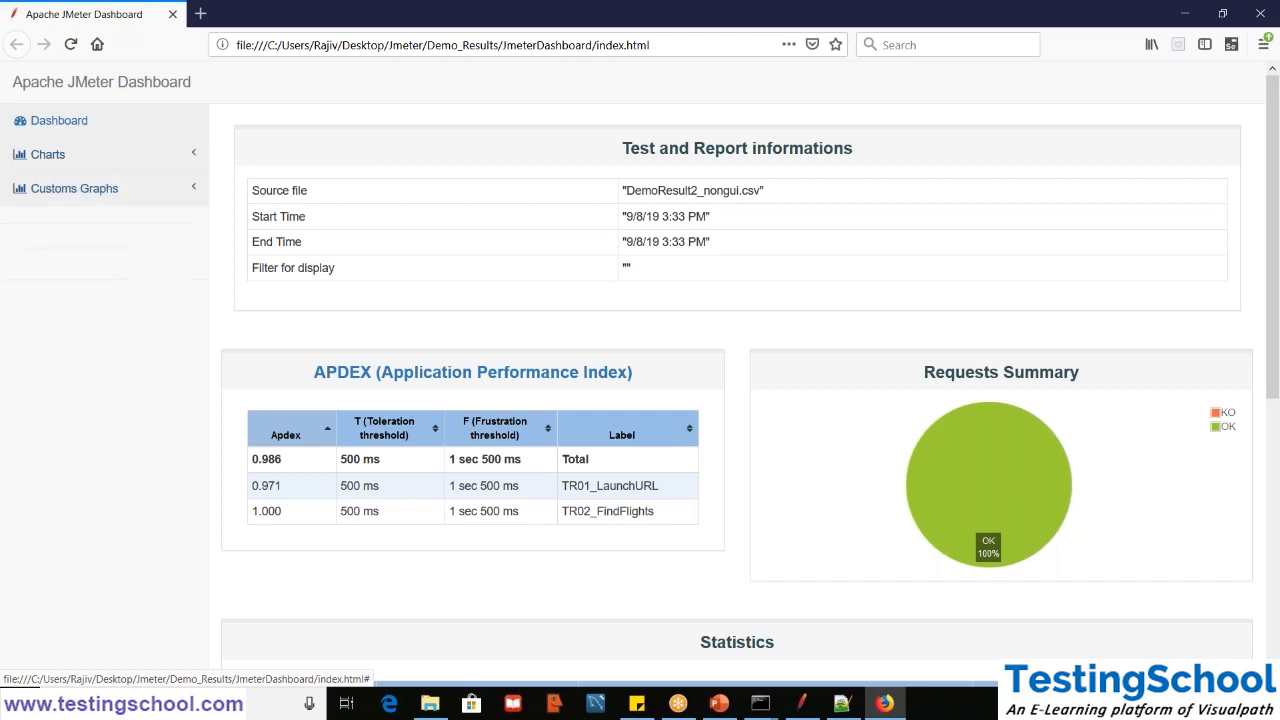
{"action": "left_click", "coordinate": [186, 196]}
{"action": "left_click", "coordinate": [94, 120]}
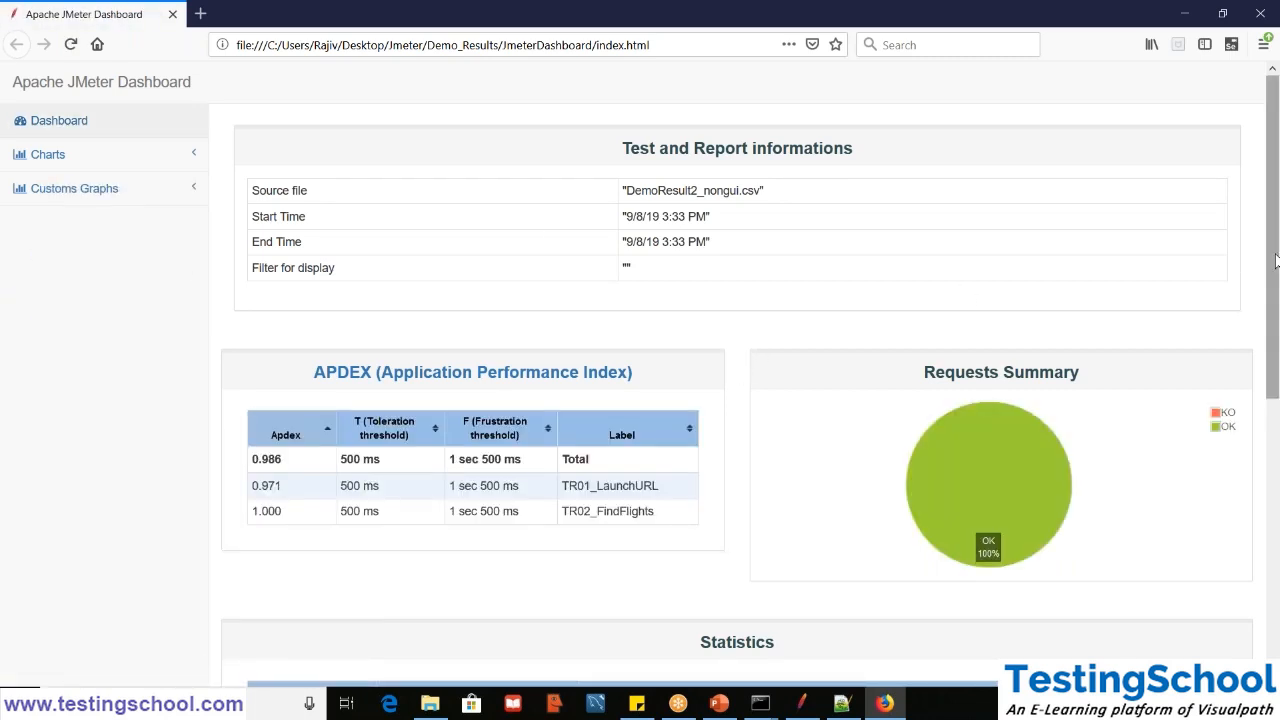
{"action": "left_click_drag", "start_coordinate": [1279, 258], "coordinate": [1256, 368]}
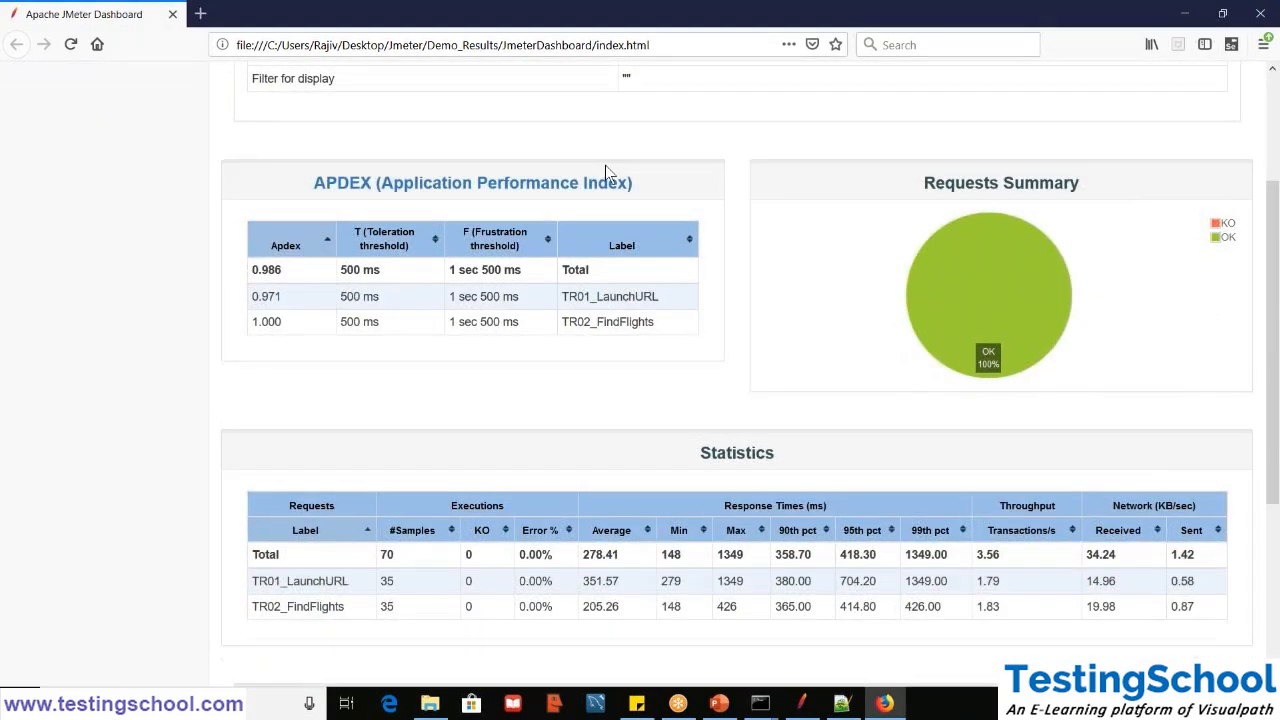
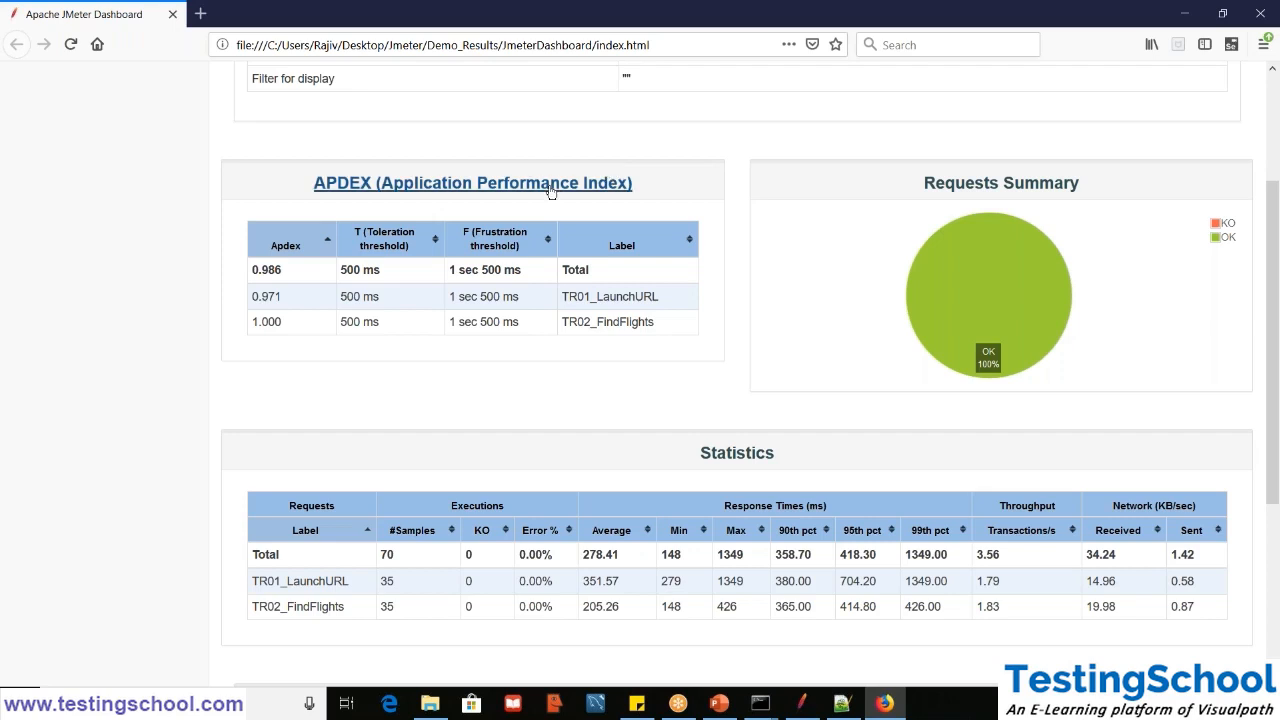
- Open the APDEX (Application Performance Index) heading's Wikipedia link in a new tab while staying on the dashboard
{"action": "triple_click", "coordinate": [982, 184]}
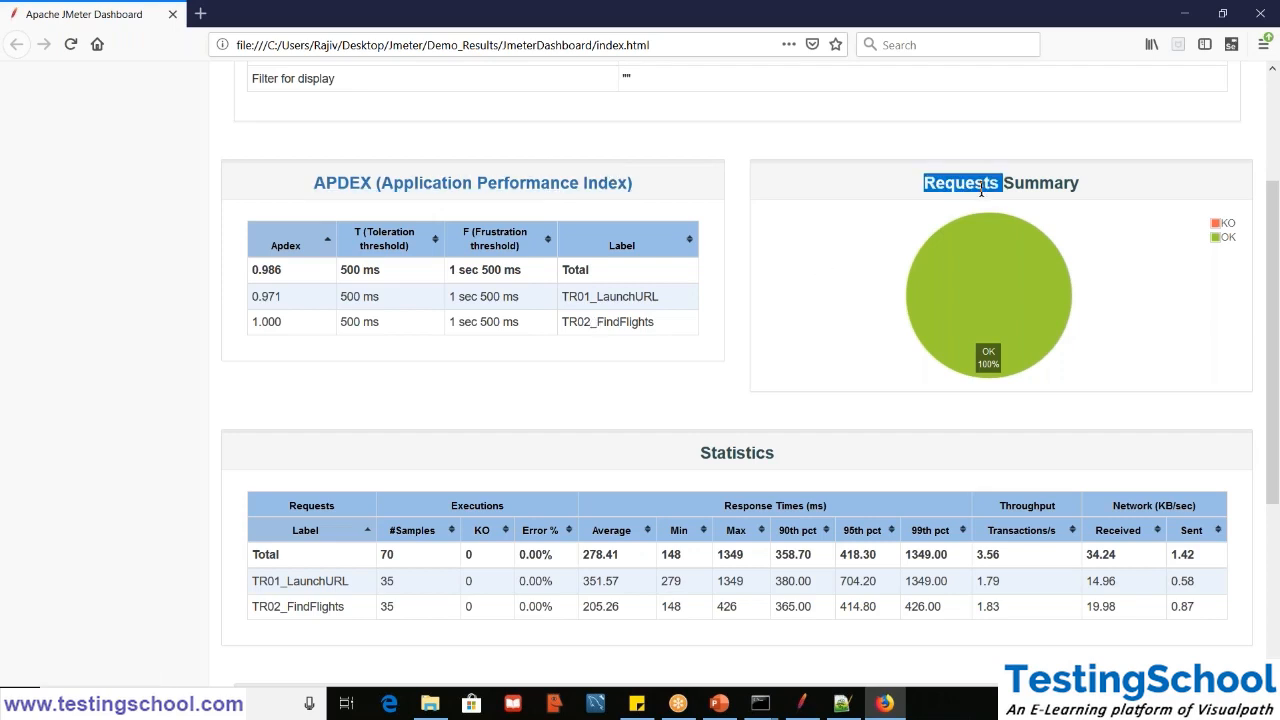
{"action": "right_click", "coordinate": [528, 188]}
{"action": "left_click", "coordinate": [550, 193]}
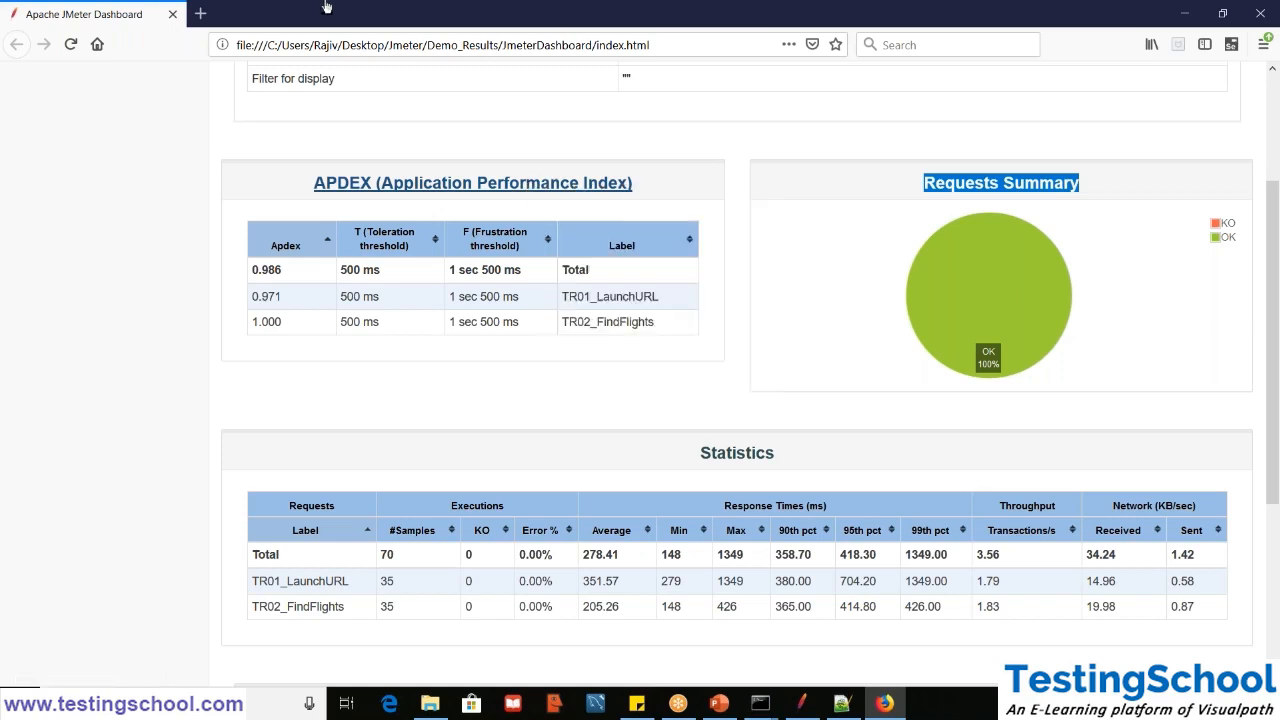
{"action": "left_click", "coordinate": [546, 394]}
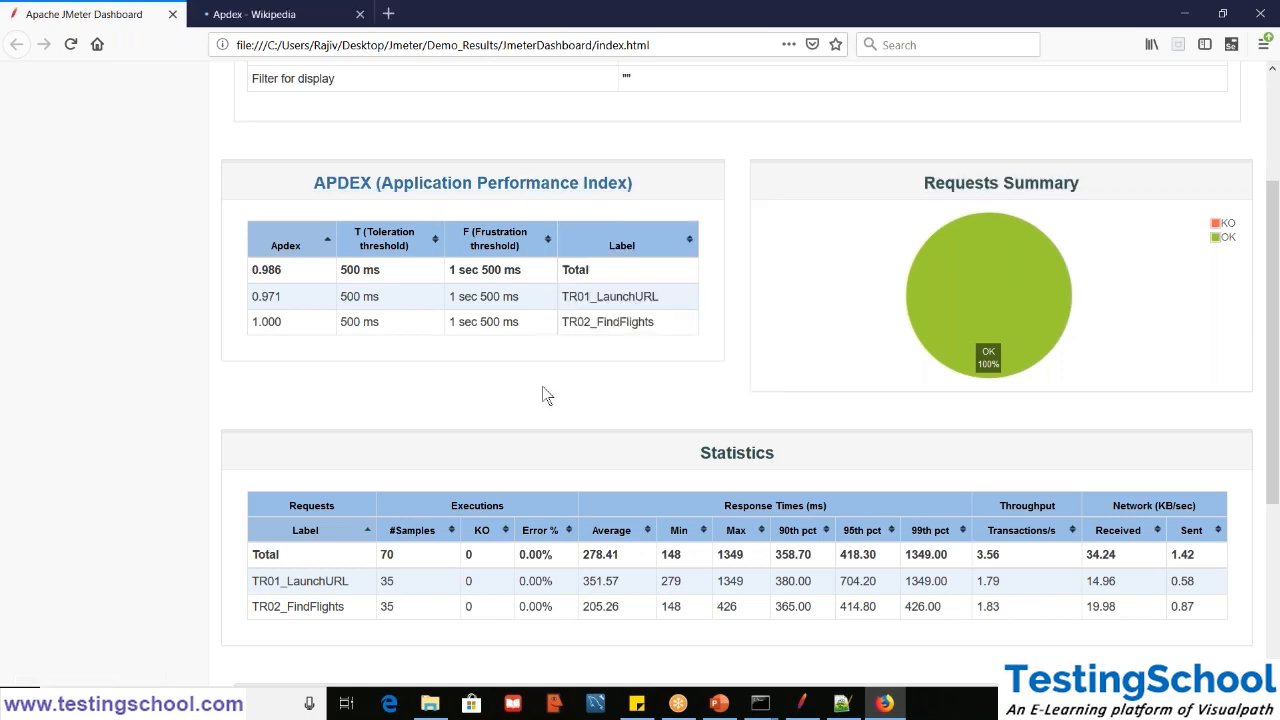
{"action": "scroll", "coordinate": [542, 394], "scroll_direction": "down", "scroll_amount": 2}
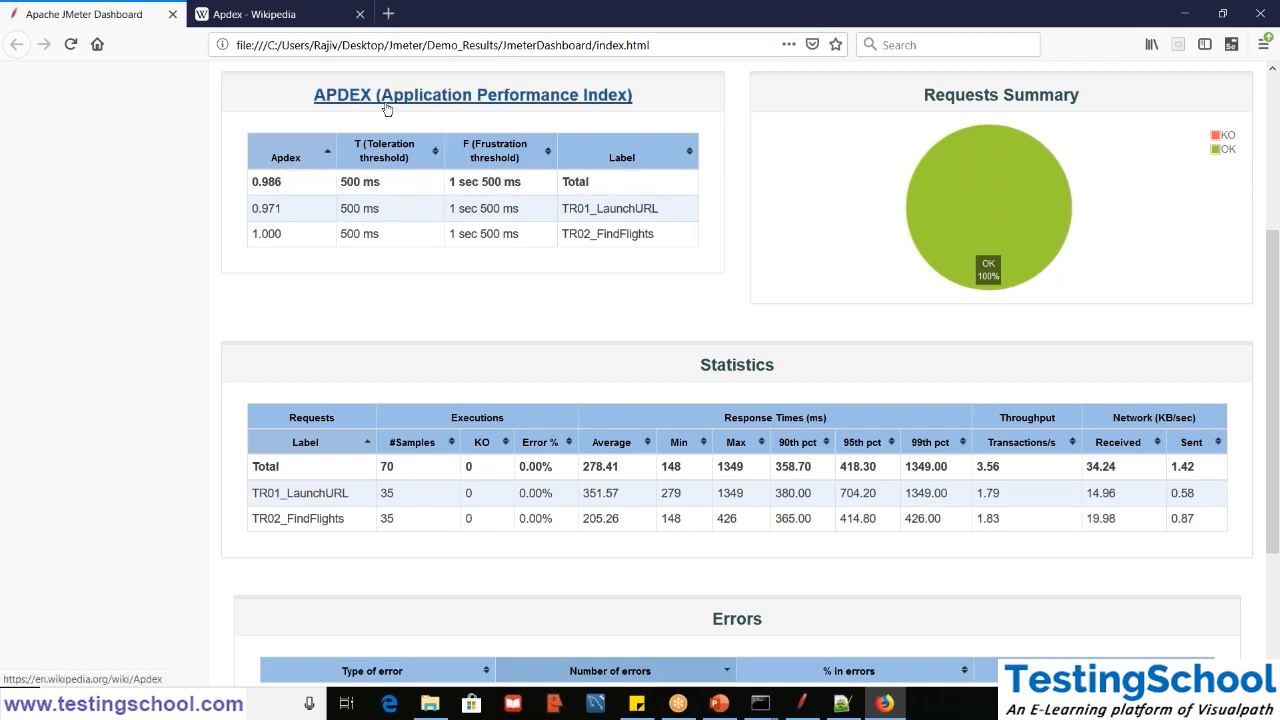
- Switch to the Apdex Wikipedia article and read the Apdex method section with its formula and worked example
{"action": "left_click", "coordinate": [250, 19]}
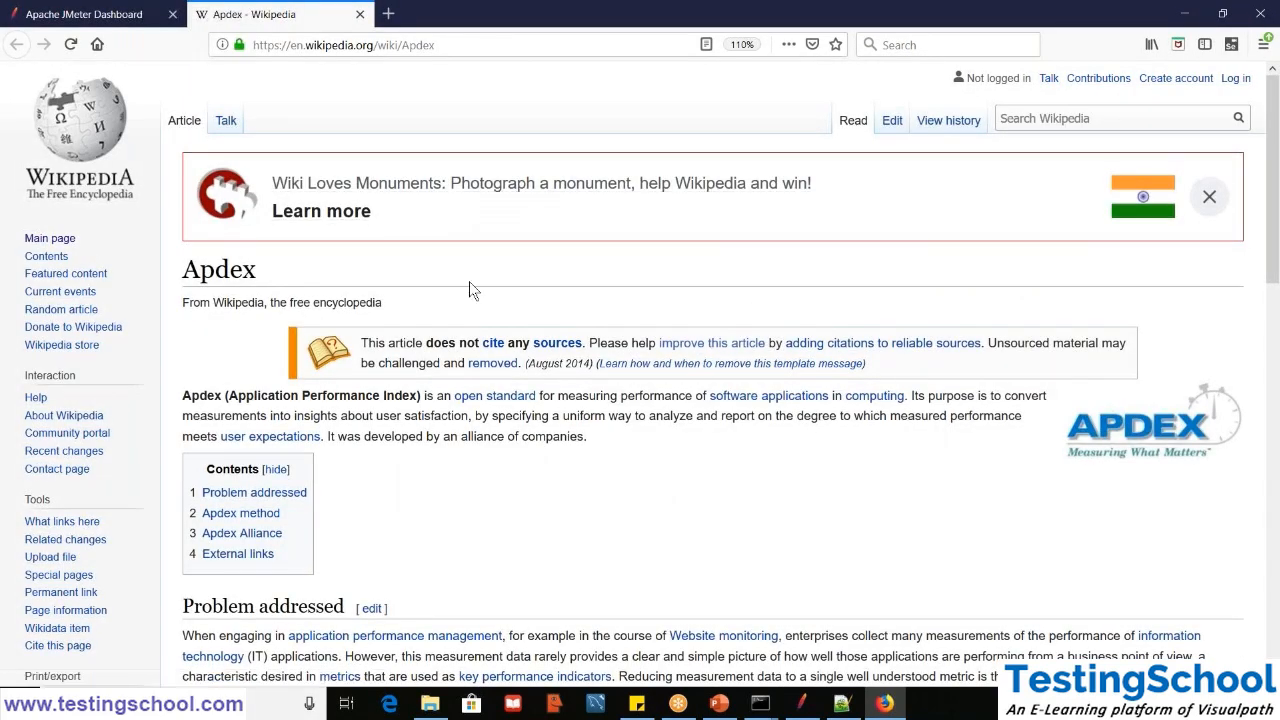
{"action": "scroll", "coordinate": [469, 283], "scroll_direction": "down", "scroll_amount": 1}
{"action": "scroll", "coordinate": [469, 281], "scroll_direction": "down", "scroll_amount": 9}
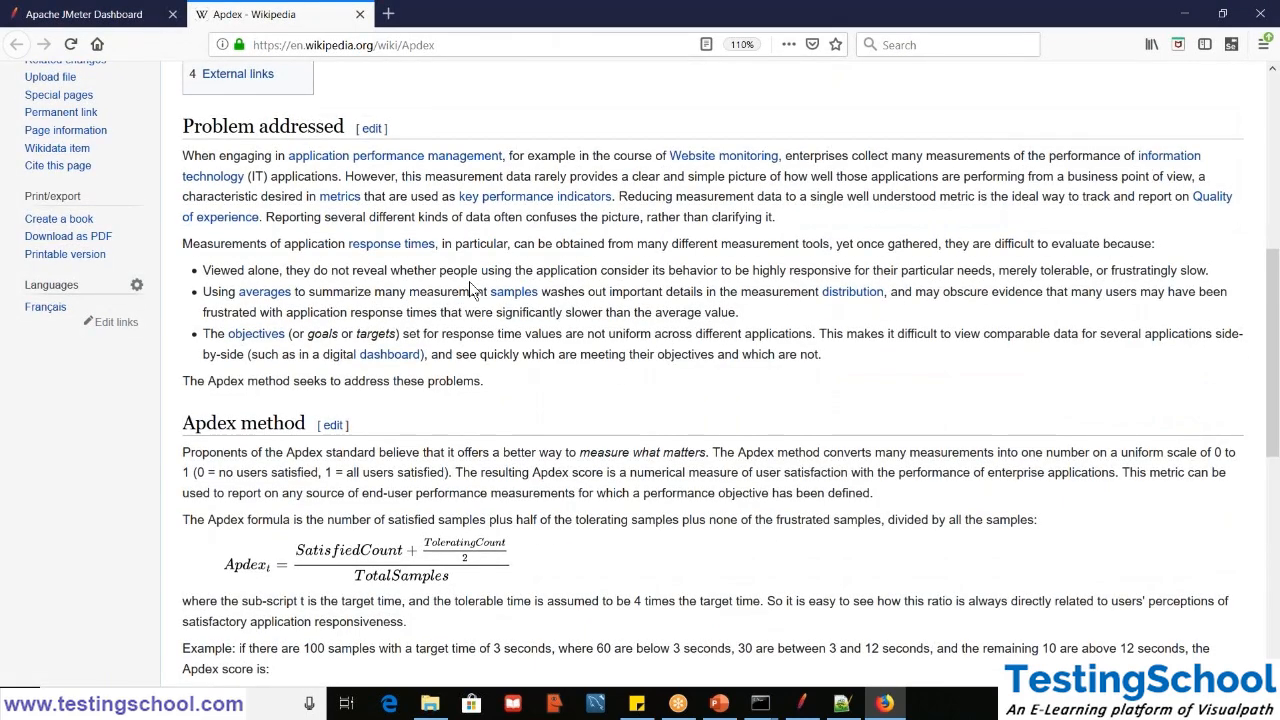
{"action": "scroll", "coordinate": [469, 281], "scroll_direction": "down", "scroll_amount": 1}
{"action": "scroll", "coordinate": [469, 281], "scroll_direction": "down", "scroll_amount": 5}
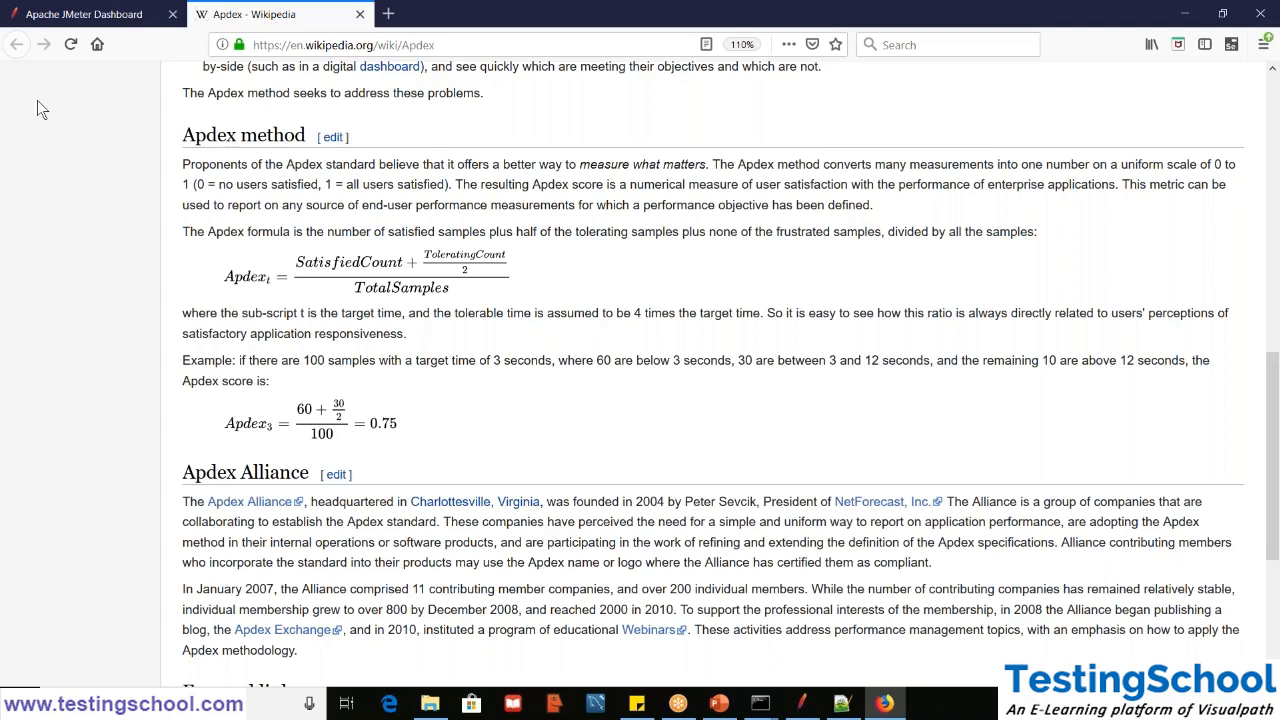
- Return to the JMeter dashboard page and view the Statistics, Errors and Top 5 Errors by sampler sections
{"action": "left_click", "coordinate": [47, 20]}
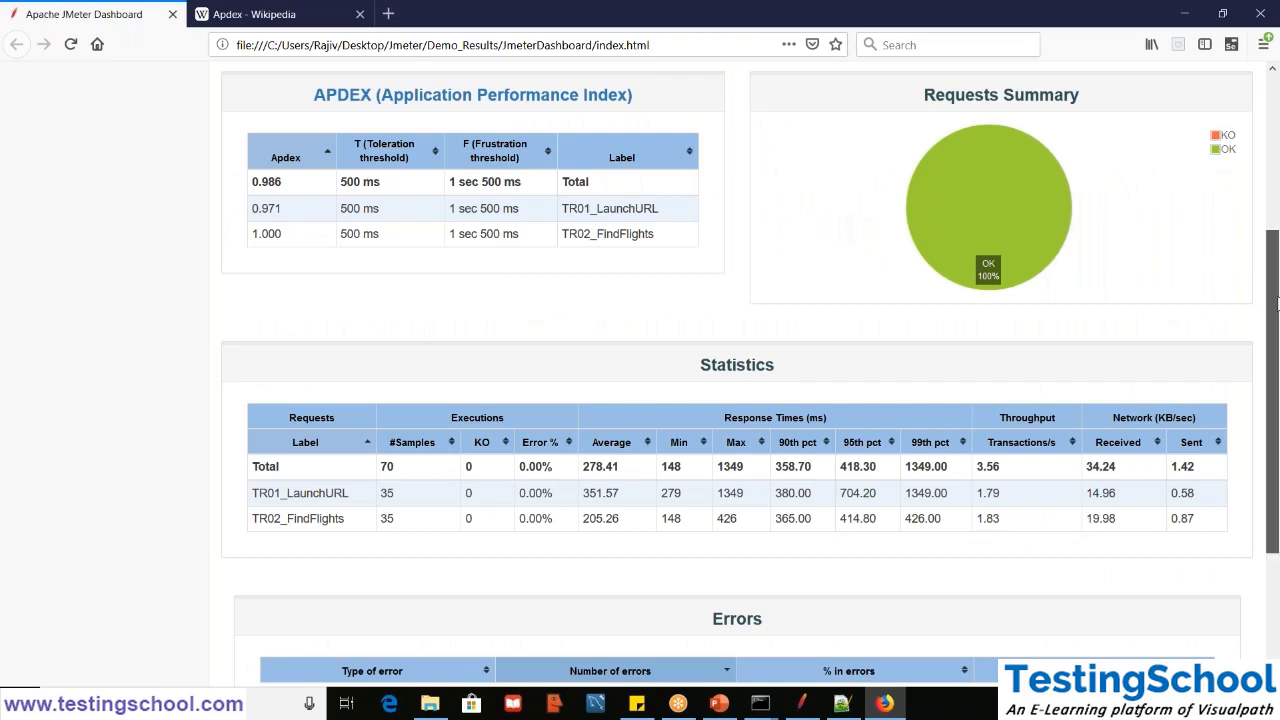
{"action": "scroll", "coordinate": [1276, 308], "scroll_direction": "down", "scroll_amount": 3}
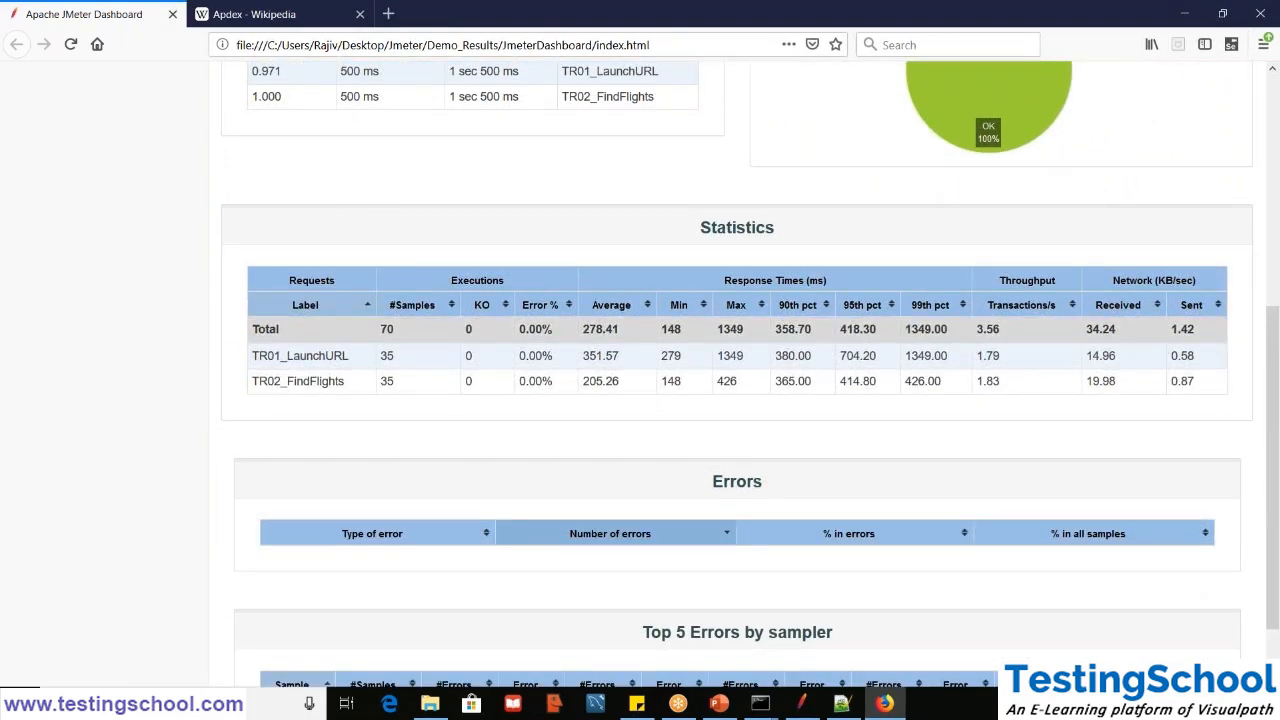
{"action": "scroll", "coordinate": [750, 365], "scroll_direction": "down", "scroll_amount": 1}
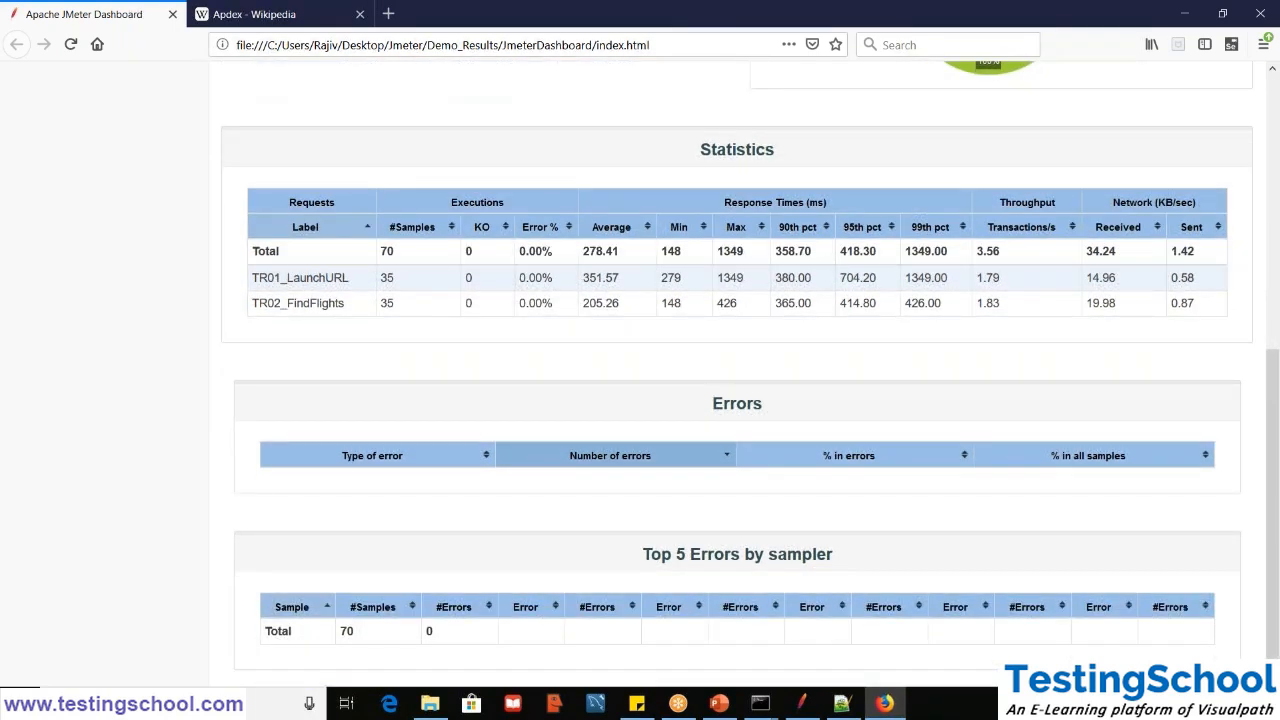
- Switch to JMeter, show the Aggregate Report listener and check the results file name it reads from
{"action": "left_click", "coordinate": [803, 705]}
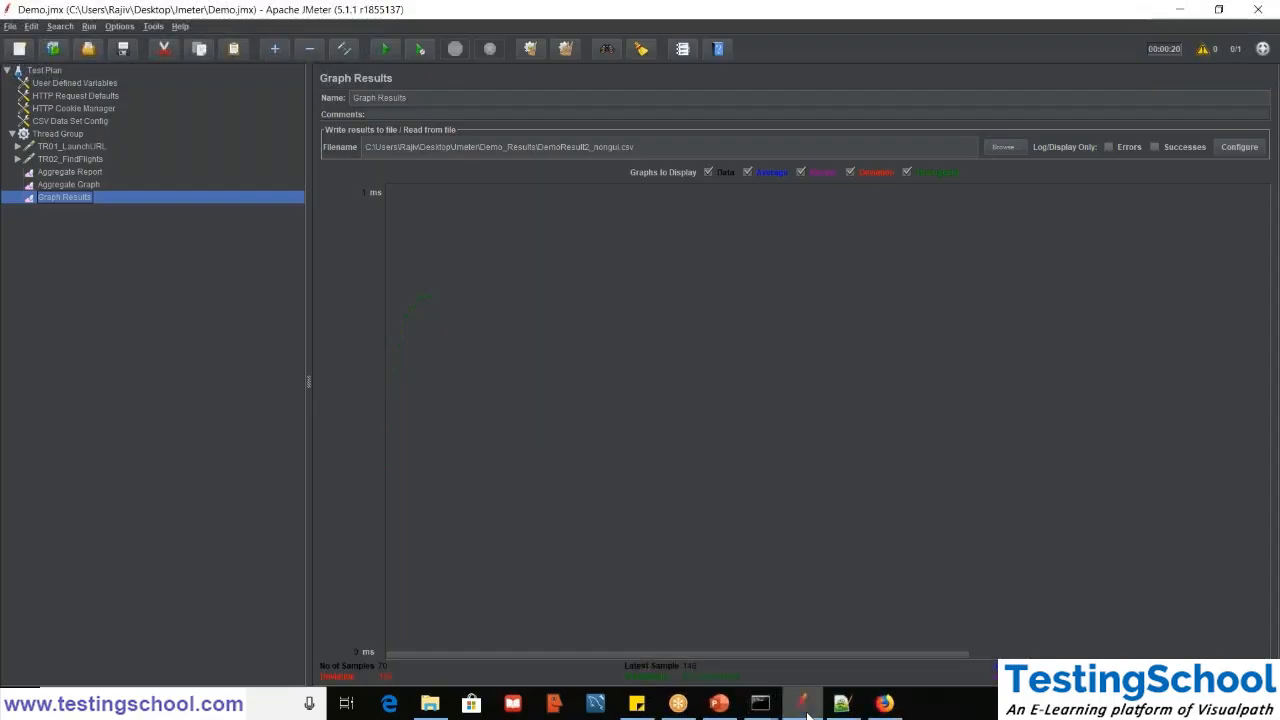
{"action": "left_click", "coordinate": [82, 173]}
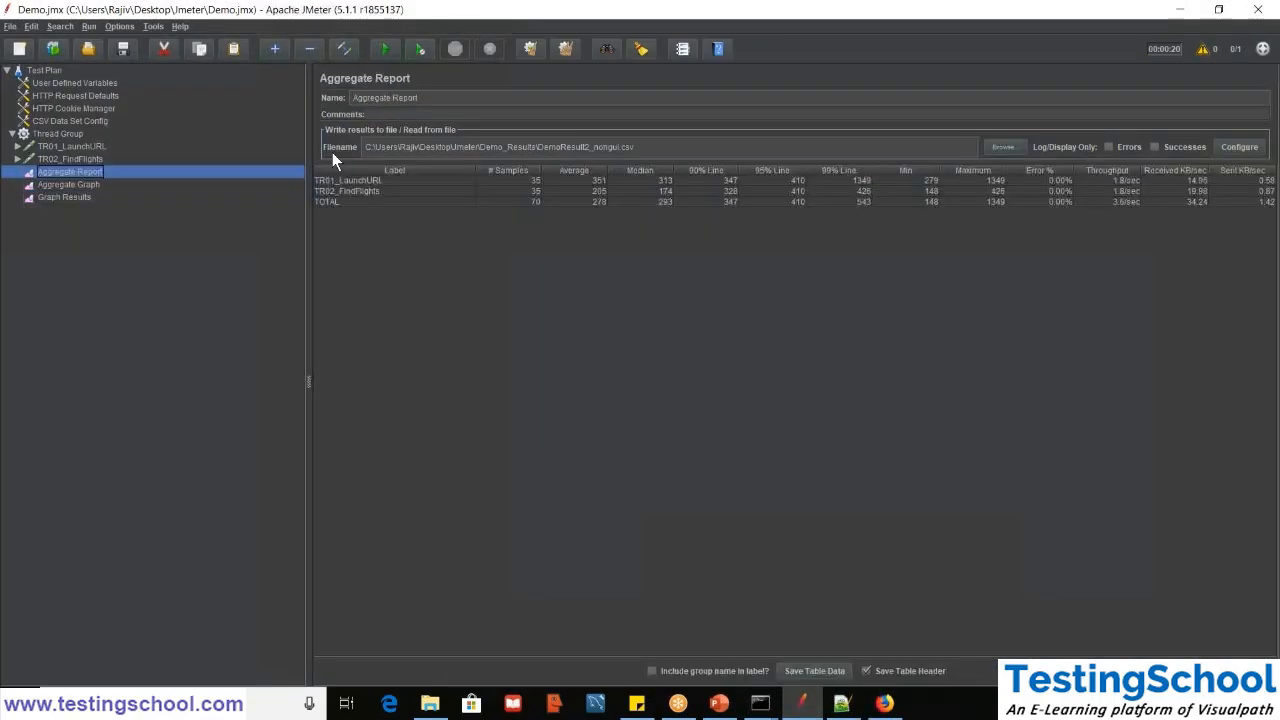
{"action": "triple_click", "coordinate": [661, 147]}
{"action": "double_click", "coordinate": [661, 147]}
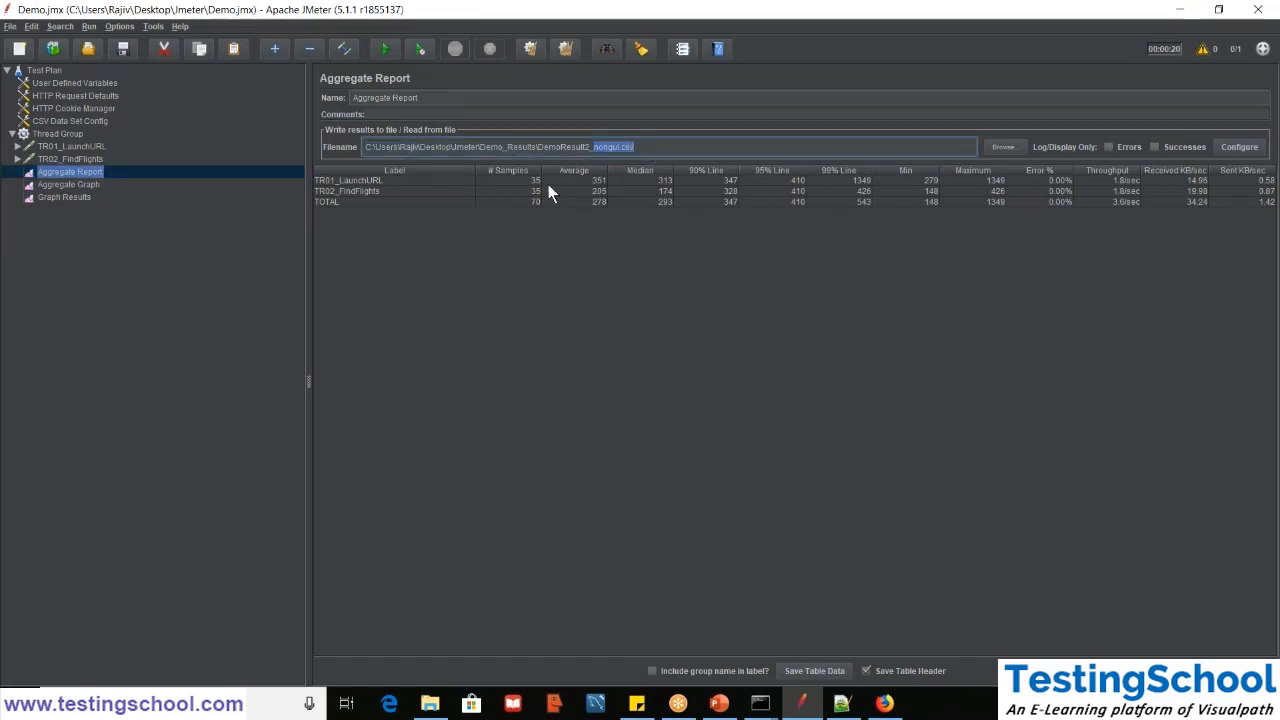
- Alternate between Firefox and JMeter to compare the dashboard's Statistics table with the Aggregate Report, ending on the dashboard
{"action": "left_click", "coordinate": [884, 703]}
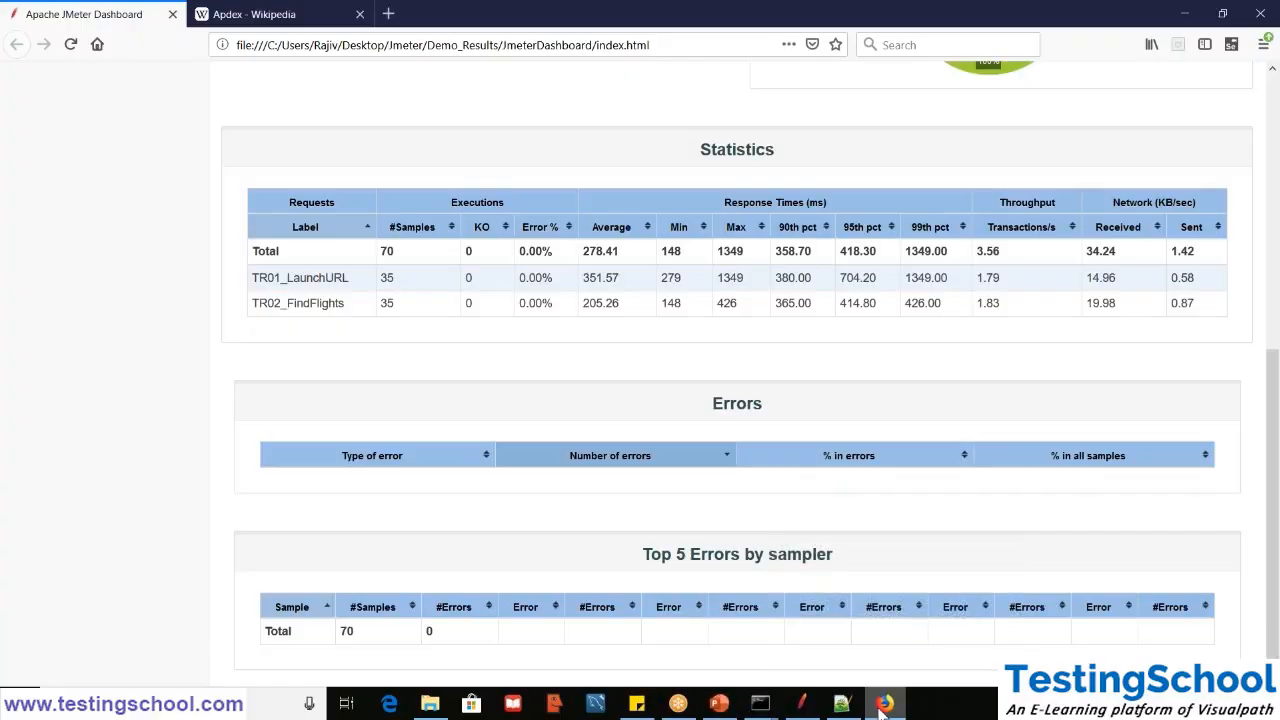
{"action": "left_click", "coordinate": [884, 703]}
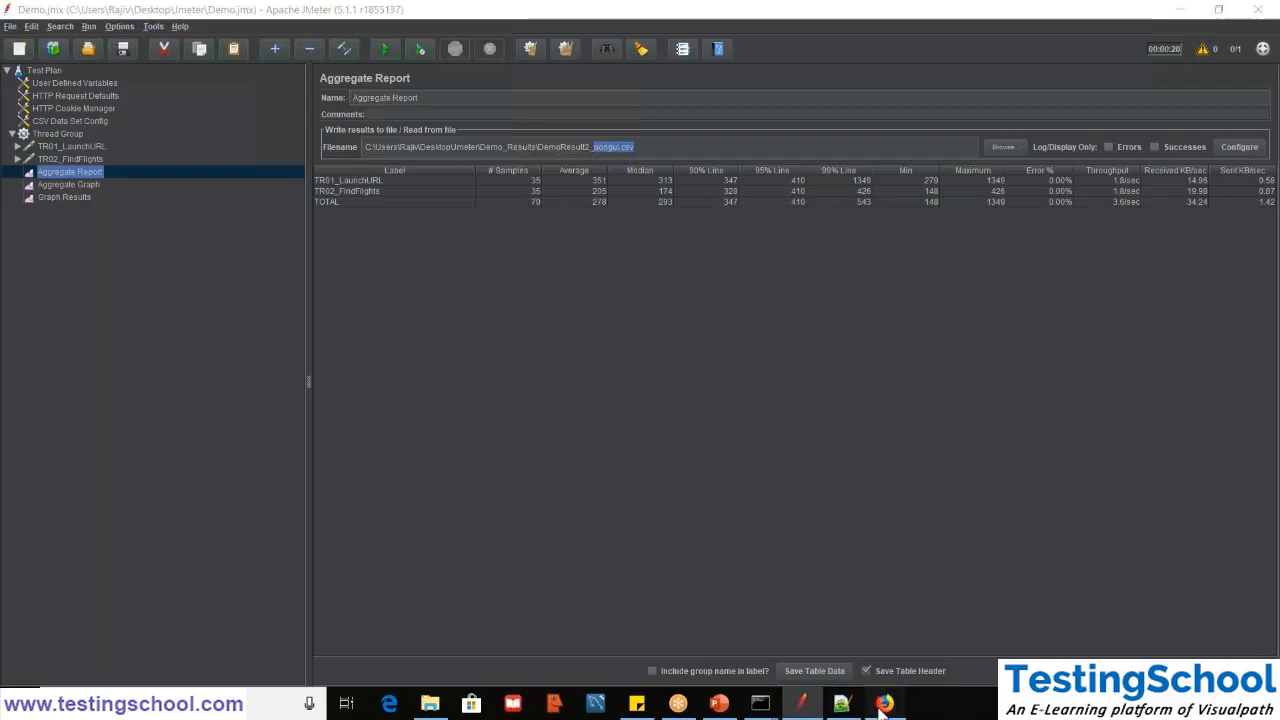
{"action": "left_click", "coordinate": [884, 703]}
{"action": "left_click", "coordinate": [884, 703]}
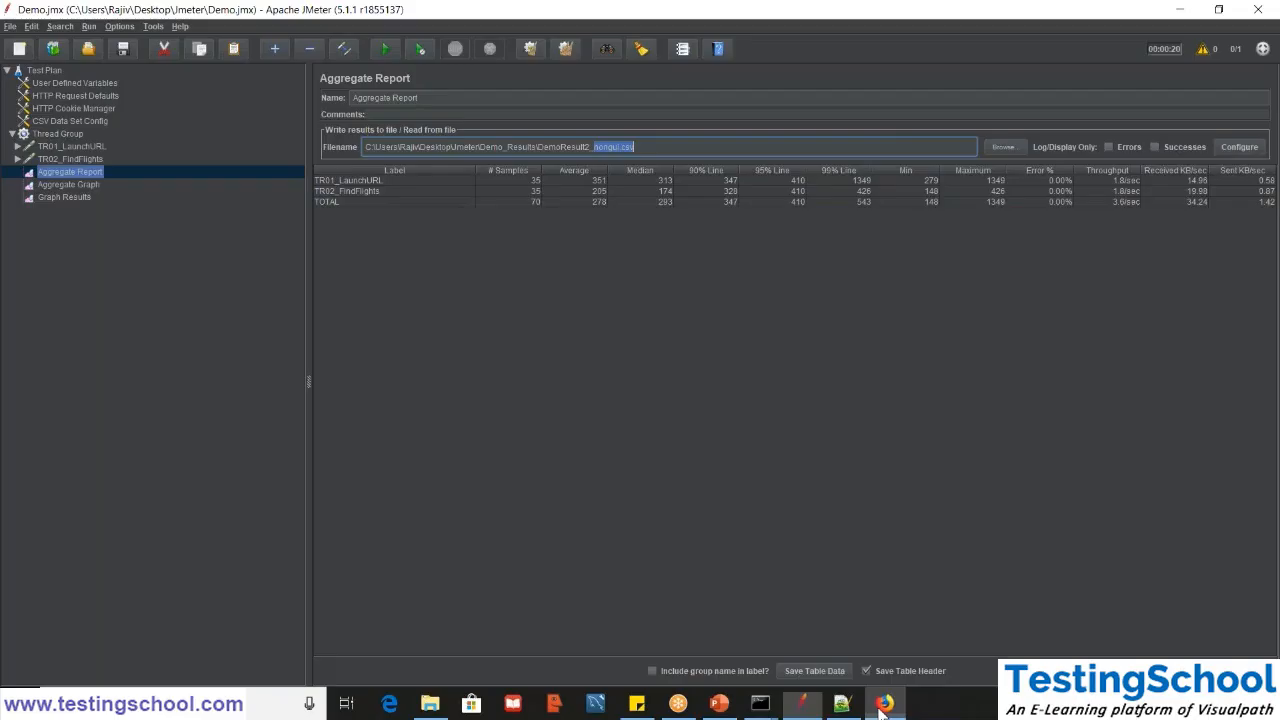
{"action": "left_click", "coordinate": [884, 703]}
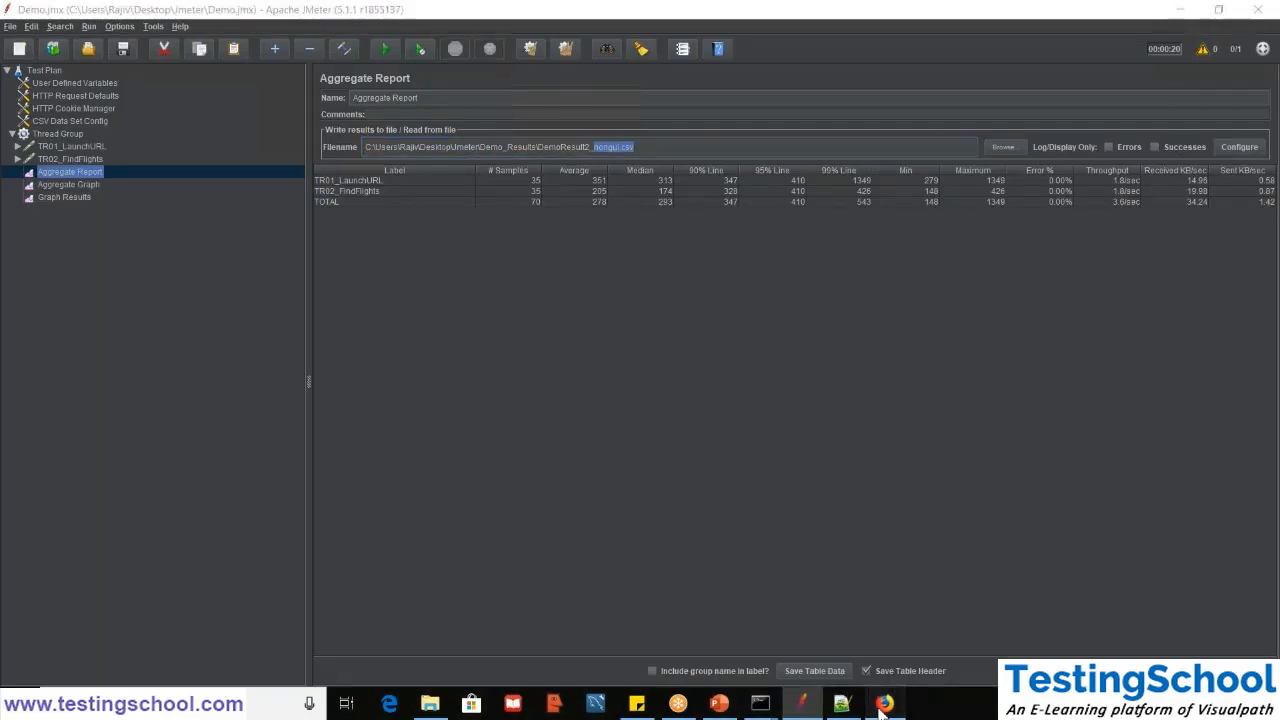
{"action": "left_click", "coordinate": [880, 711]}
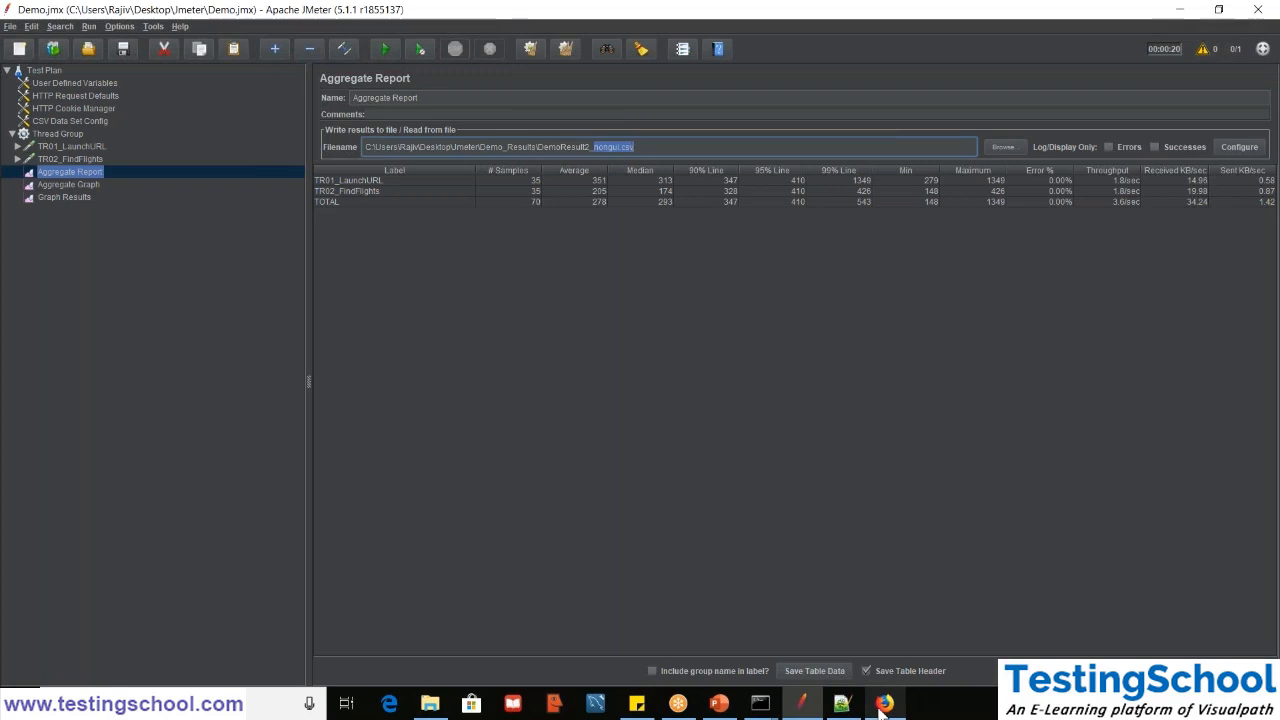
{"action": "left_click", "coordinate": [882, 704]}
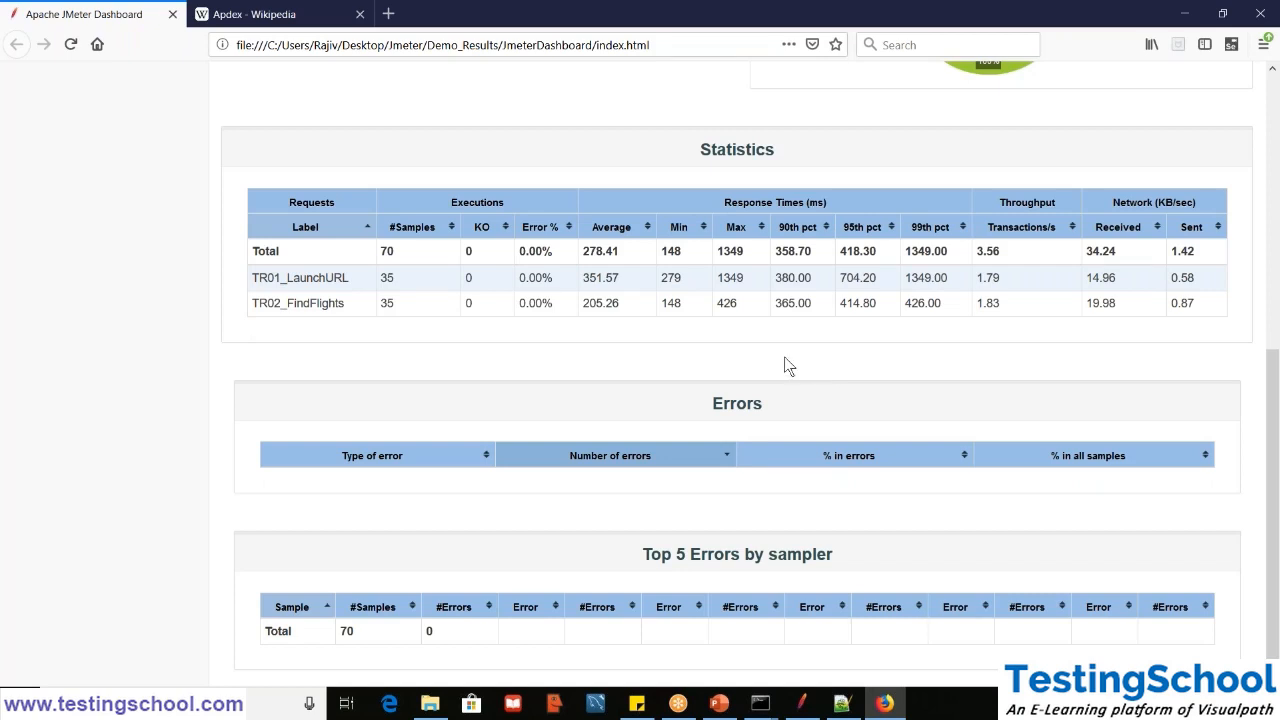
- Examine the dashboard's Errors table and the Top 5 Errors by sampler section, highlighting the latter's heading
{"action": "scroll", "coordinate": [785, 357], "scroll_direction": "up", "scroll_amount": 1}
{"action": "scroll", "coordinate": [780, 367], "scroll_direction": "down", "scroll_amount": 1}
{"action": "triple_click", "coordinate": [773, 558]}
{"action": "left_click", "coordinate": [773, 560]}
{"action": "triple_click", "coordinate": [773, 560]}
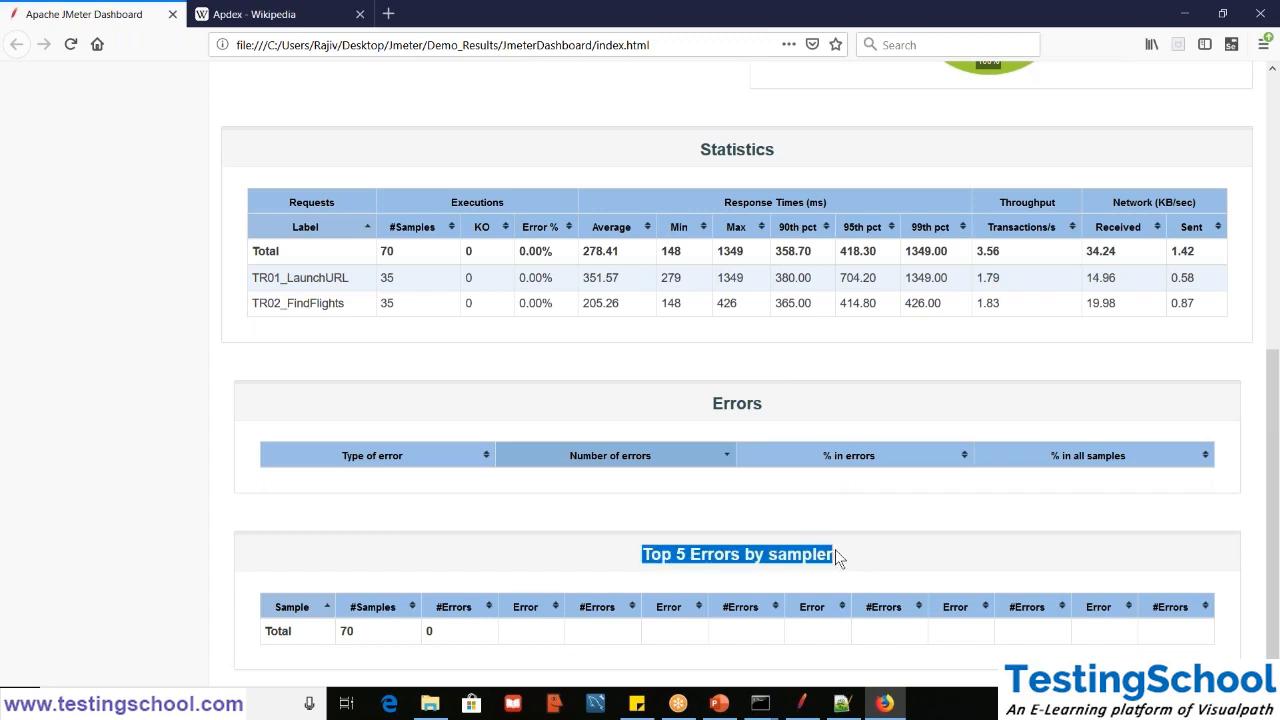
{"action": "left_click", "coordinate": [797, 556]}
{"action": "triple_click", "coordinate": [797, 556]}
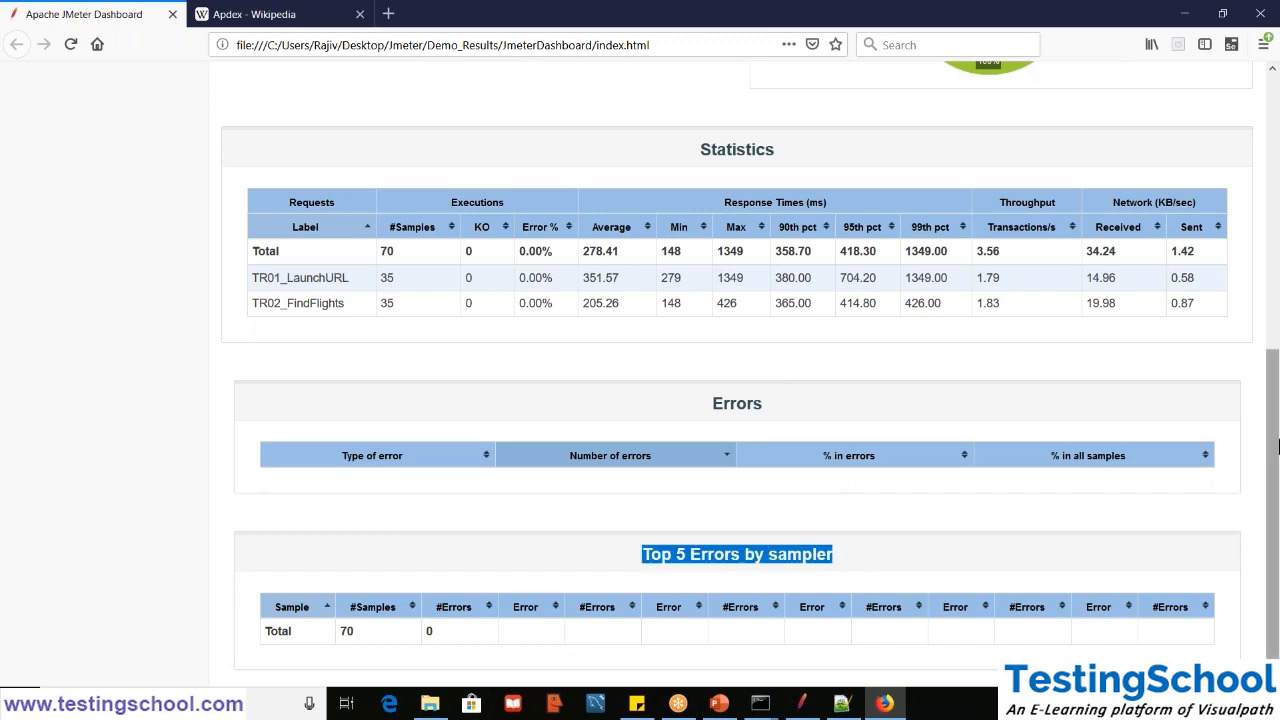
{"action": "left_click", "coordinate": [1173, 450]}
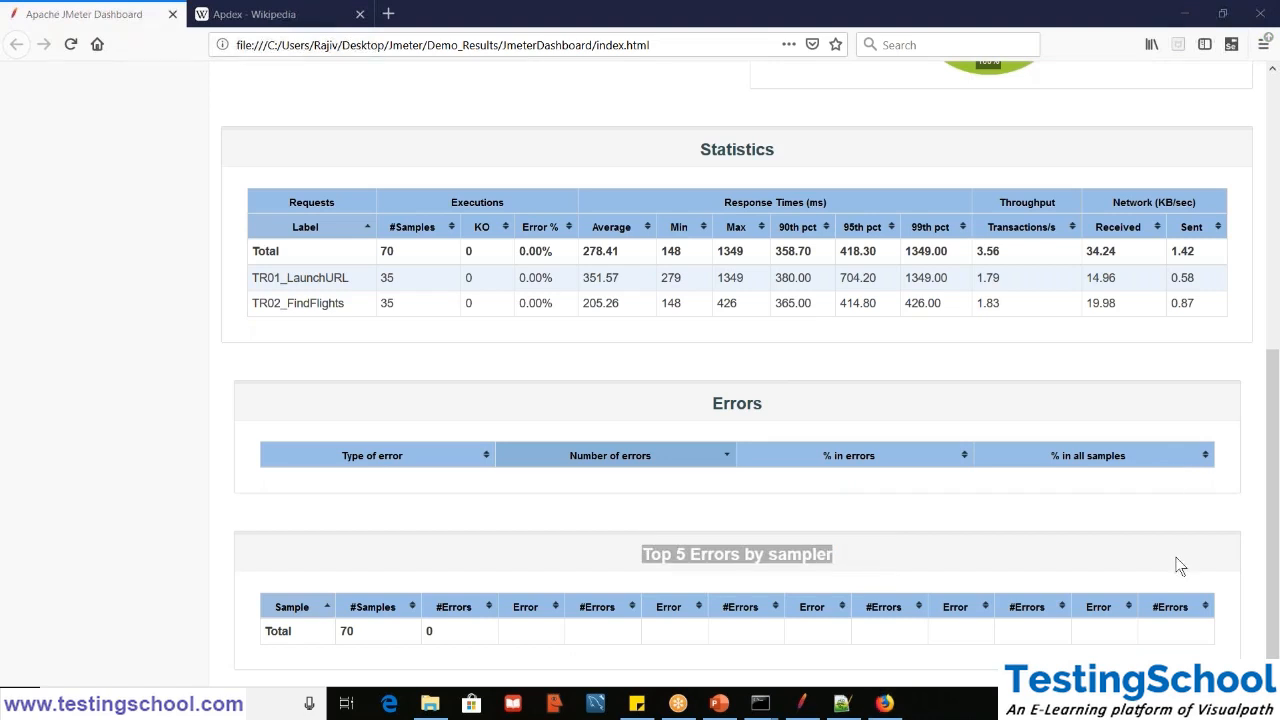
- Open the Over Time charts page from the Charts group and show the Response Times Over Time graph
{"action": "left_click_drag", "start_coordinate": [1277, 441], "coordinate": [1279, 70]}
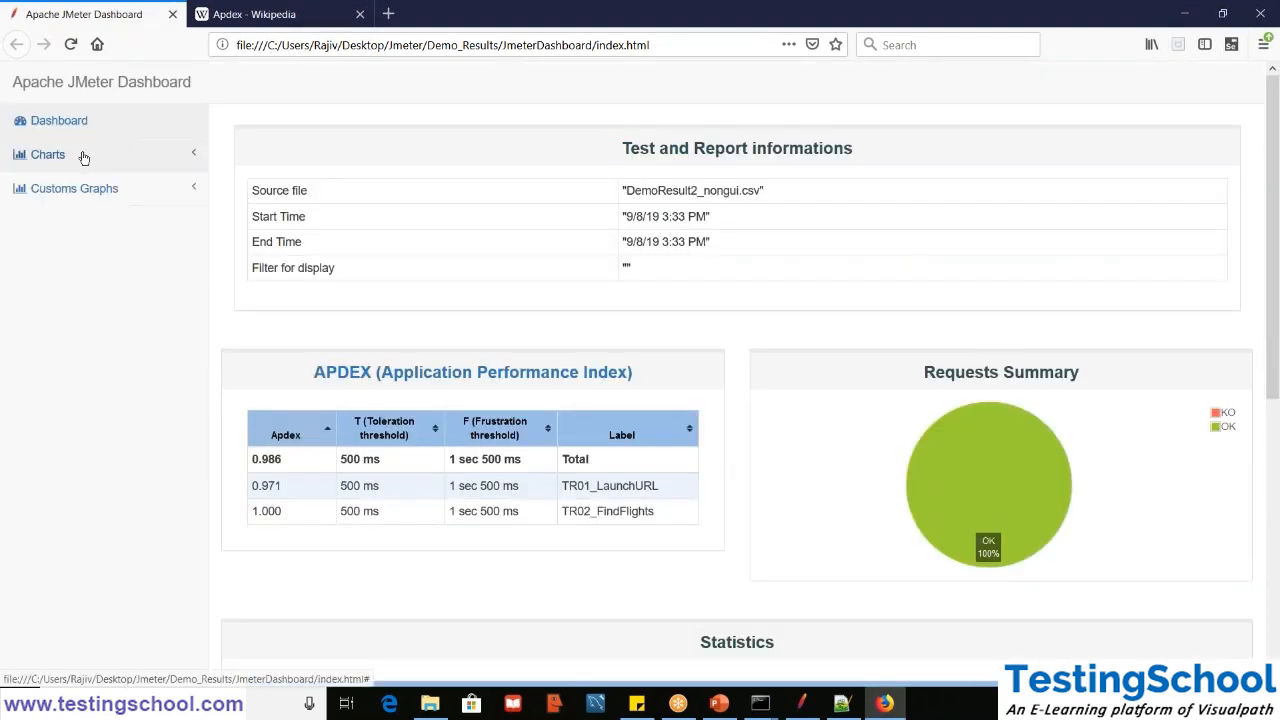
{"action": "left_click", "coordinate": [80, 158]}
{"action": "left_click", "coordinate": [106, 190]}
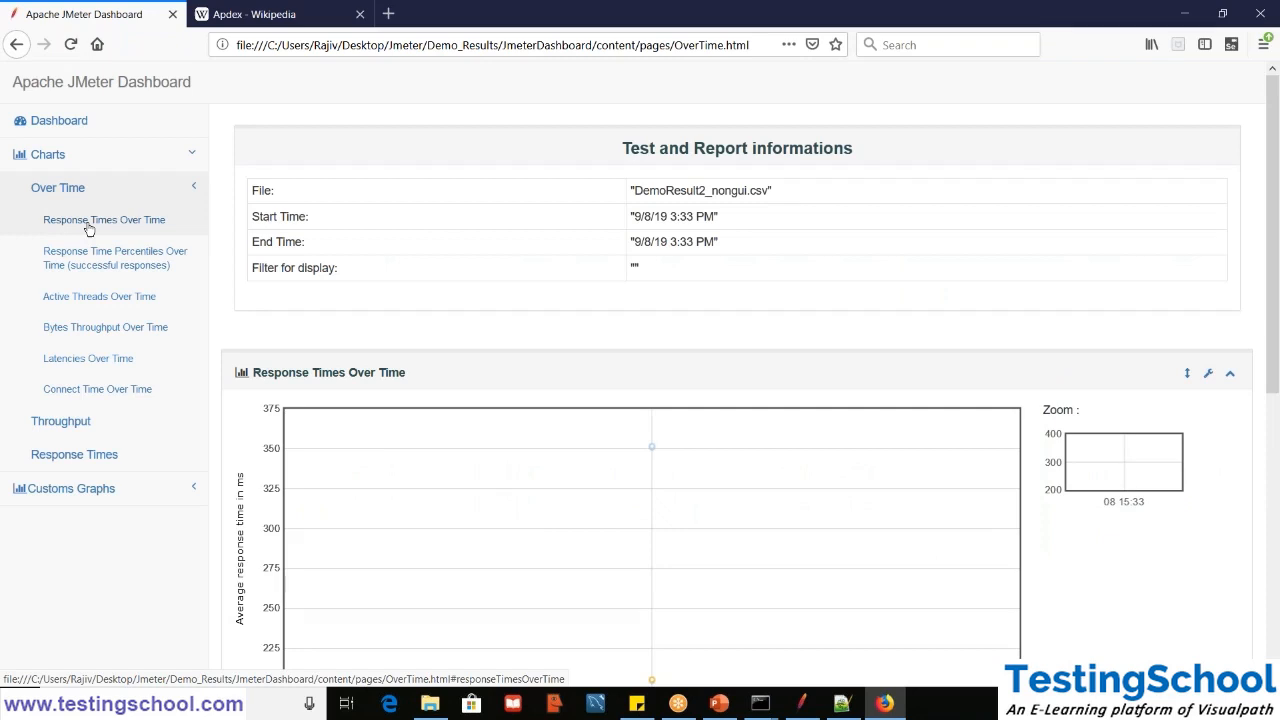
{"action": "left_click", "coordinate": [89, 229]}
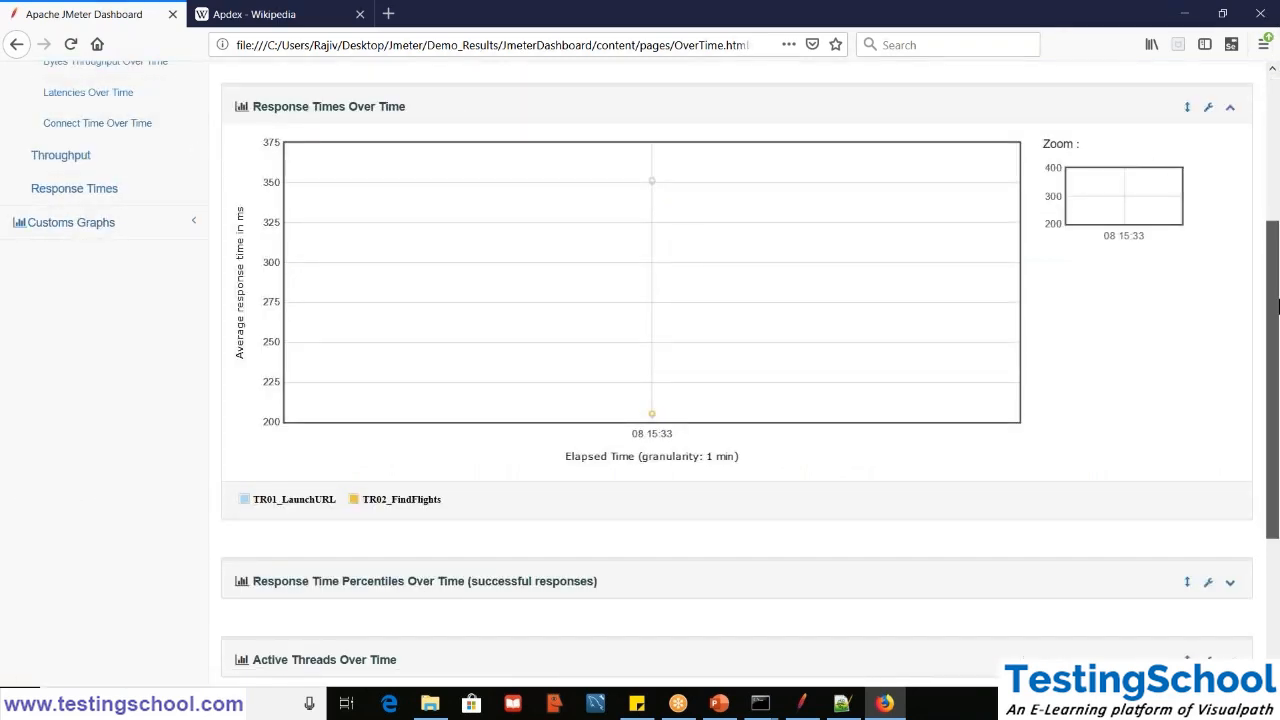
- Expand the Response Time Percentiles Over Time graph and look through the remaining Over Time charts
{"action": "left_click_drag", "start_coordinate": [1277, 305], "coordinate": [1252, 443]}
{"action": "left_click", "coordinate": [916, 340]}
{"action": "left_click_drag", "start_coordinate": [1276, 330], "coordinate": [1271, 489]}
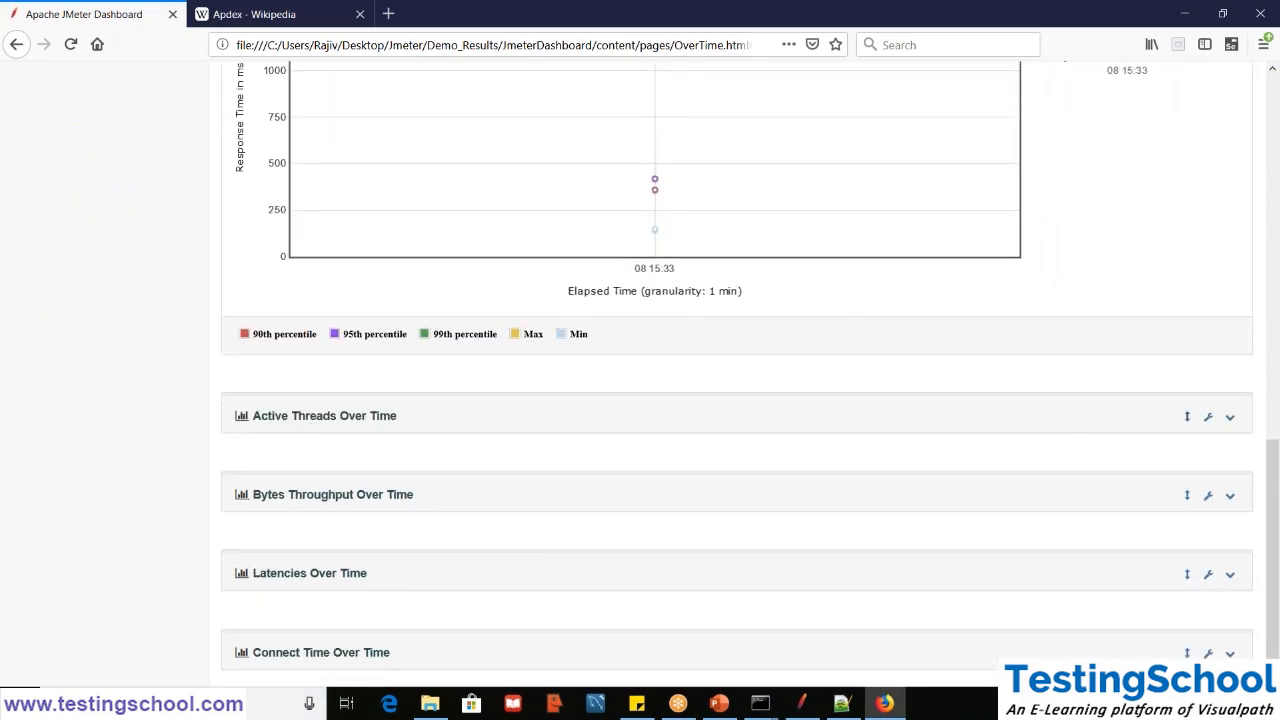
{"action": "left_click_drag", "start_coordinate": [1272, 485], "coordinate": [1276, 163]}
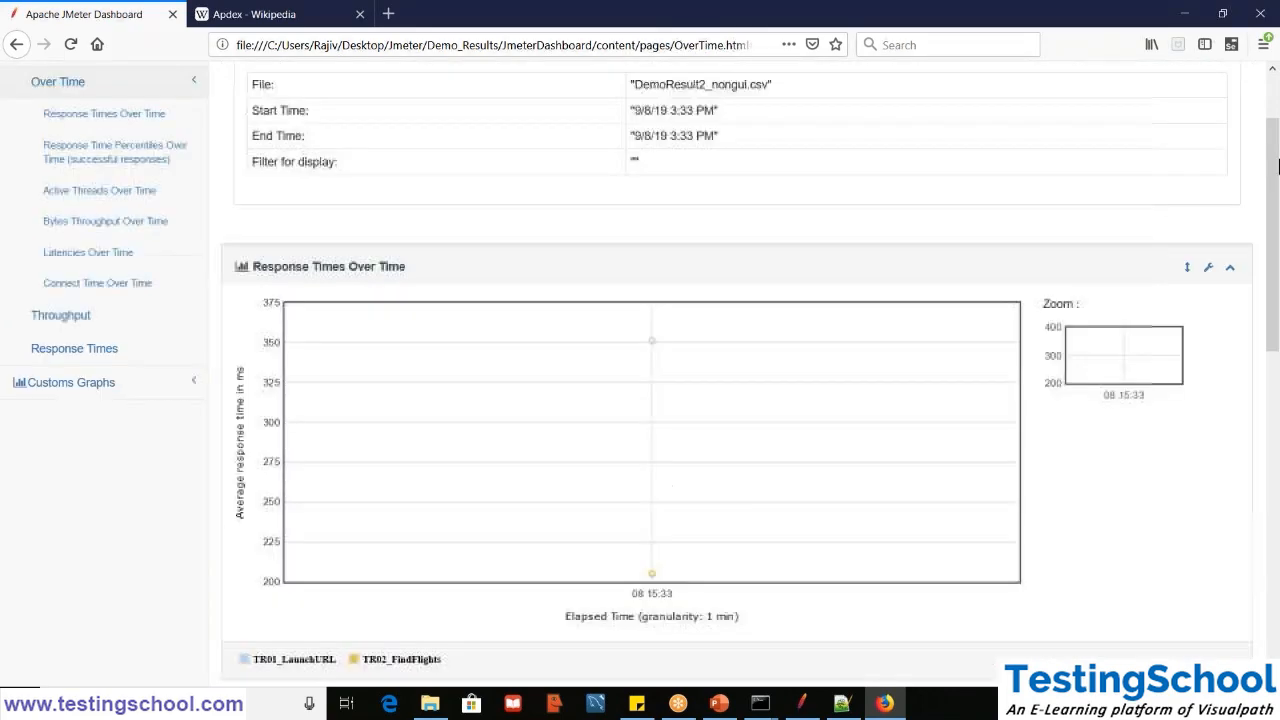
- Open the Response Times charts page and view the Response Time Percentiles graph
{"action": "left_click", "coordinate": [101, 356]}
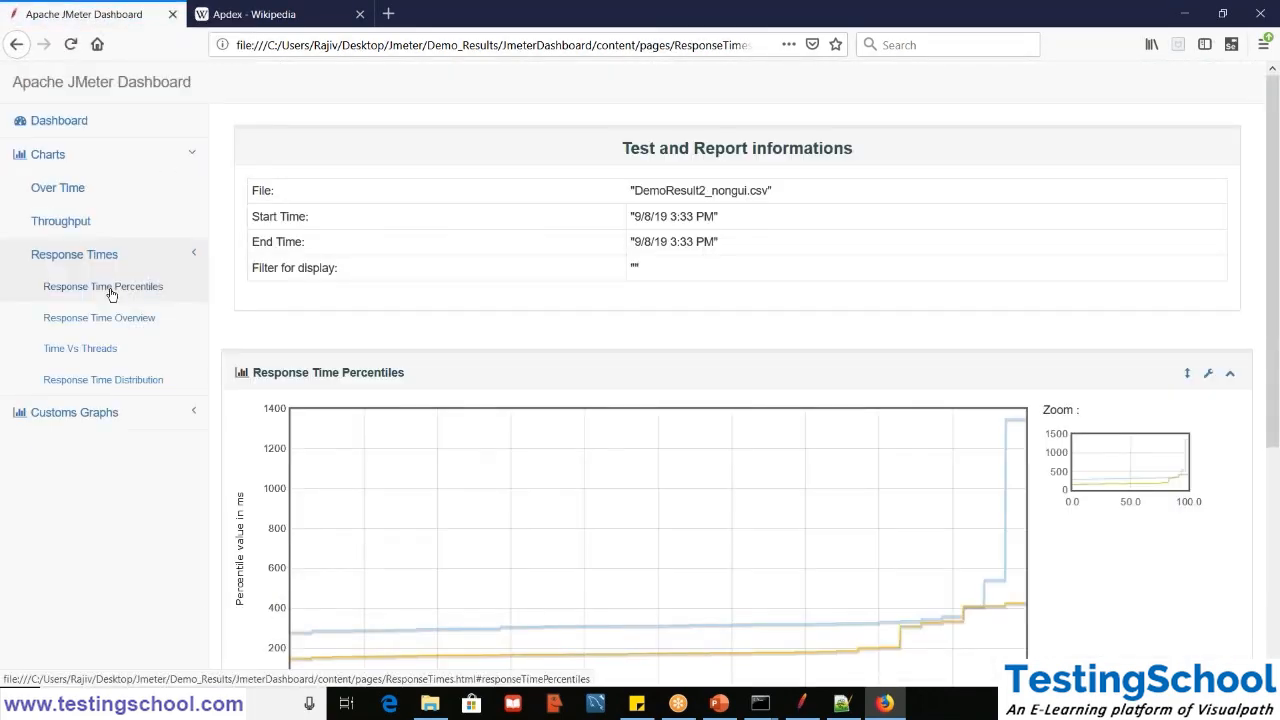
{"action": "left_click", "coordinate": [112, 289]}
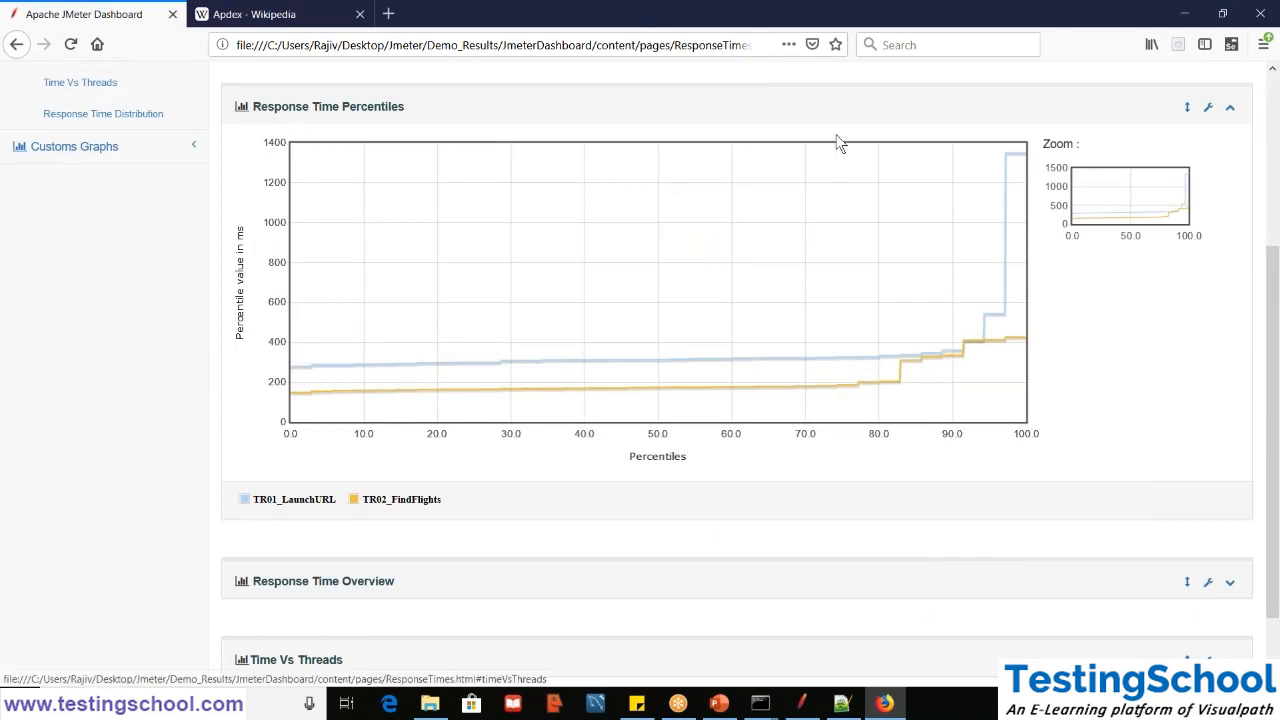
{"action": "left_click_drag", "start_coordinate": [1278, 318], "coordinate": [1278, 186]}
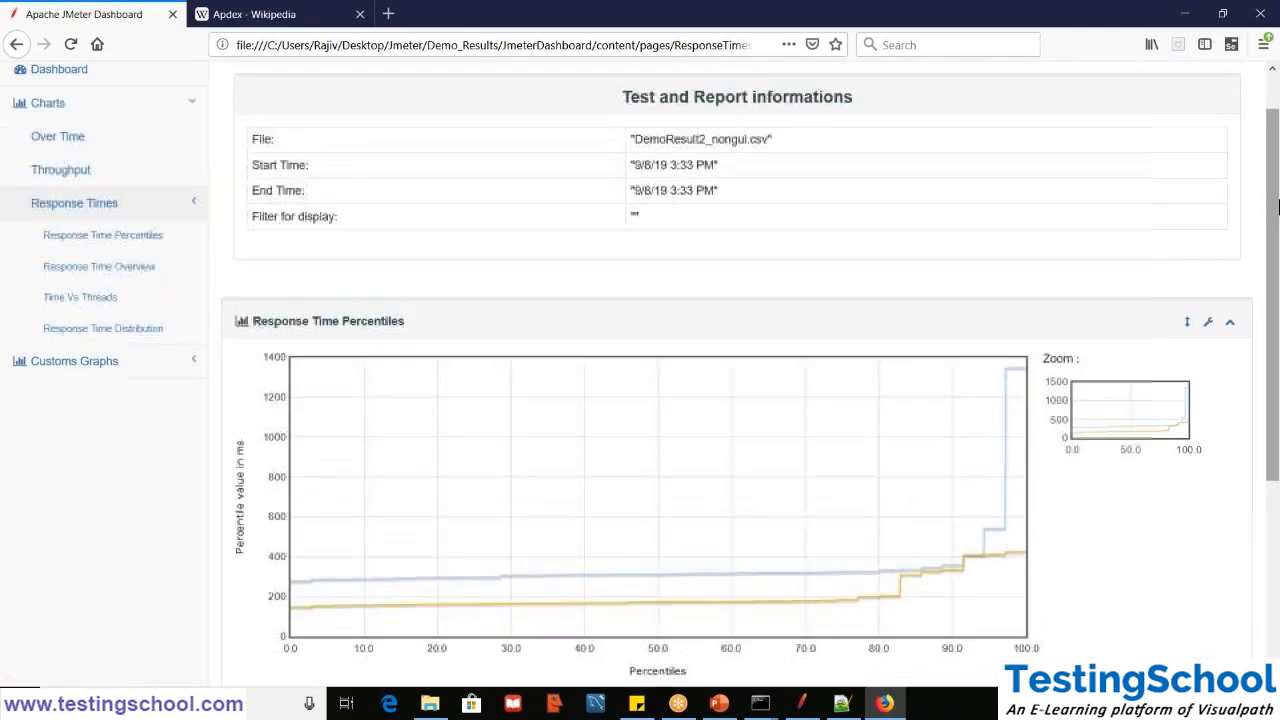
- Show the Response Time Overview chart and examine the number of responses in each response time range
{"action": "left_click", "coordinate": [91, 279]}
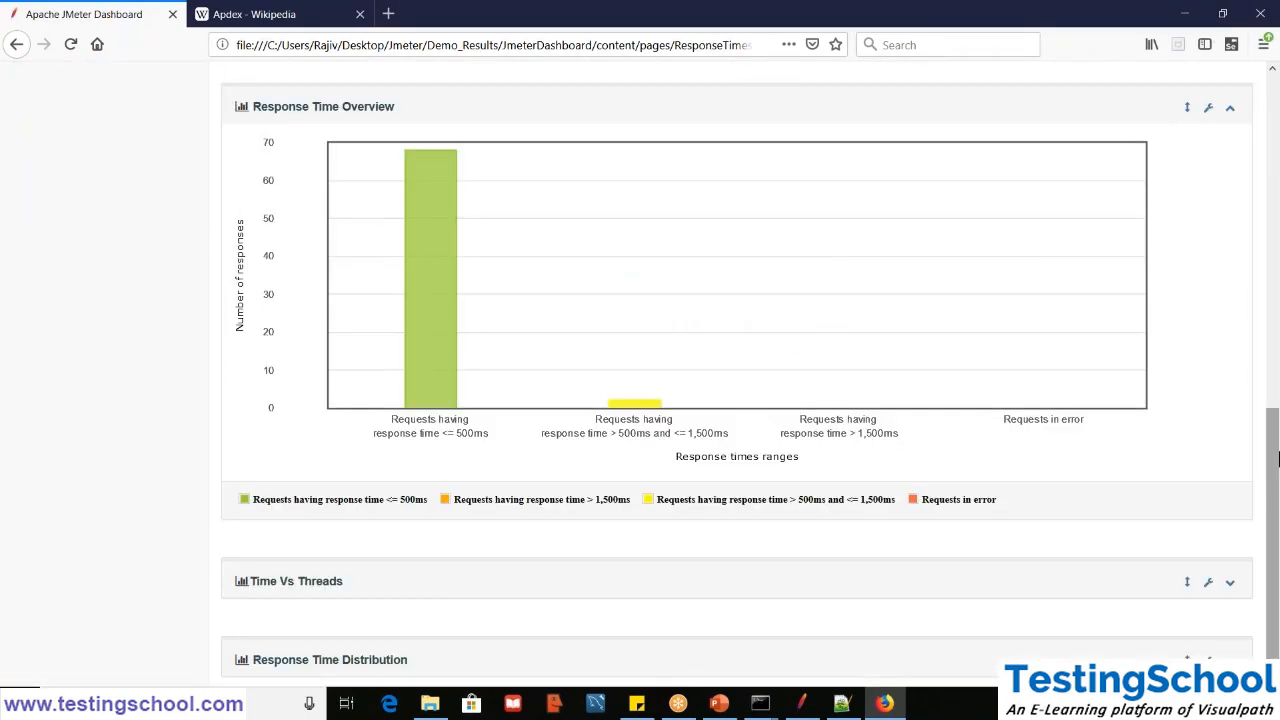
{"action": "scroll", "coordinate": [1270, 330], "scroll_direction": "up", "scroll_amount": 7}
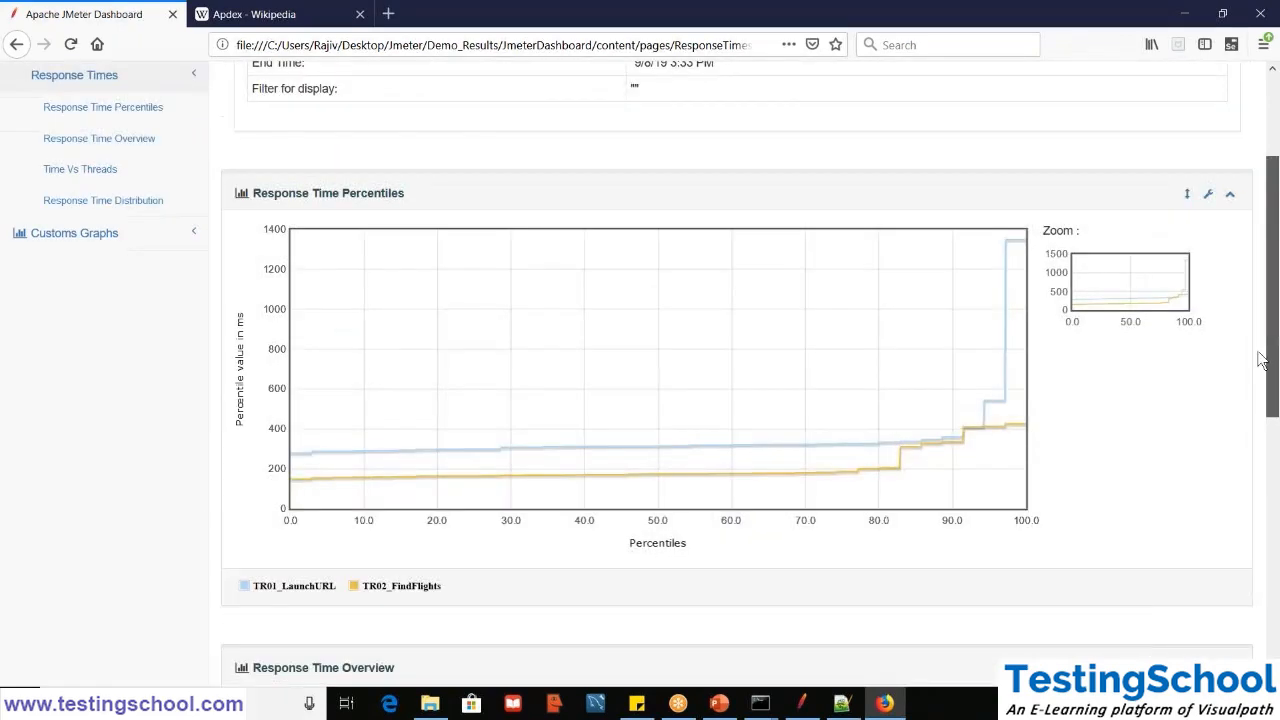
{"action": "scroll", "coordinate": [1255, 441], "scroll_direction": "down", "scroll_amount": 4}
{"action": "left_click_drag", "start_coordinate": [1250, 432], "coordinate": [1246, 617]}
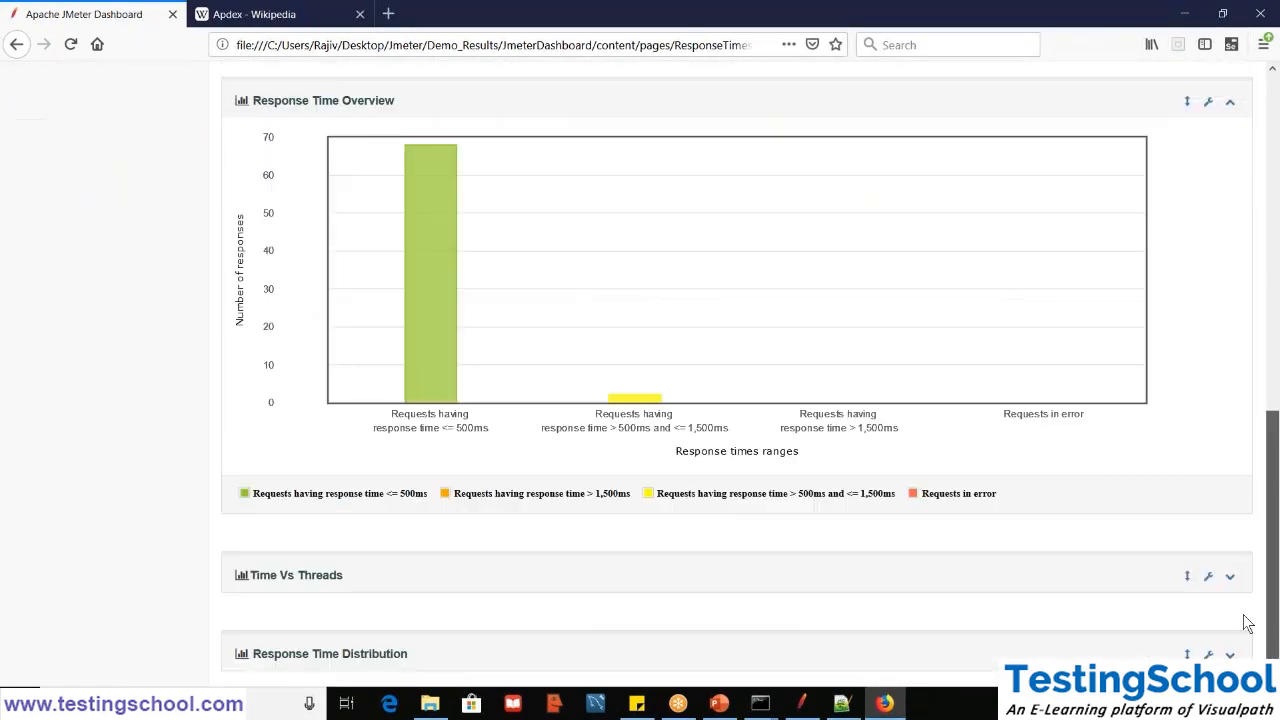
- Expand the Response Time Distribution chart to view it, then collapse the Charts group in the dashboard navigation
{"action": "left_click", "coordinate": [283, 655]}
{"action": "scroll", "coordinate": [1180, 423], "scroll_direction": "down", "scroll_amount": 4}
{"action": "left_click_drag", "start_coordinate": [1275, 515], "coordinate": [1273, 90]}
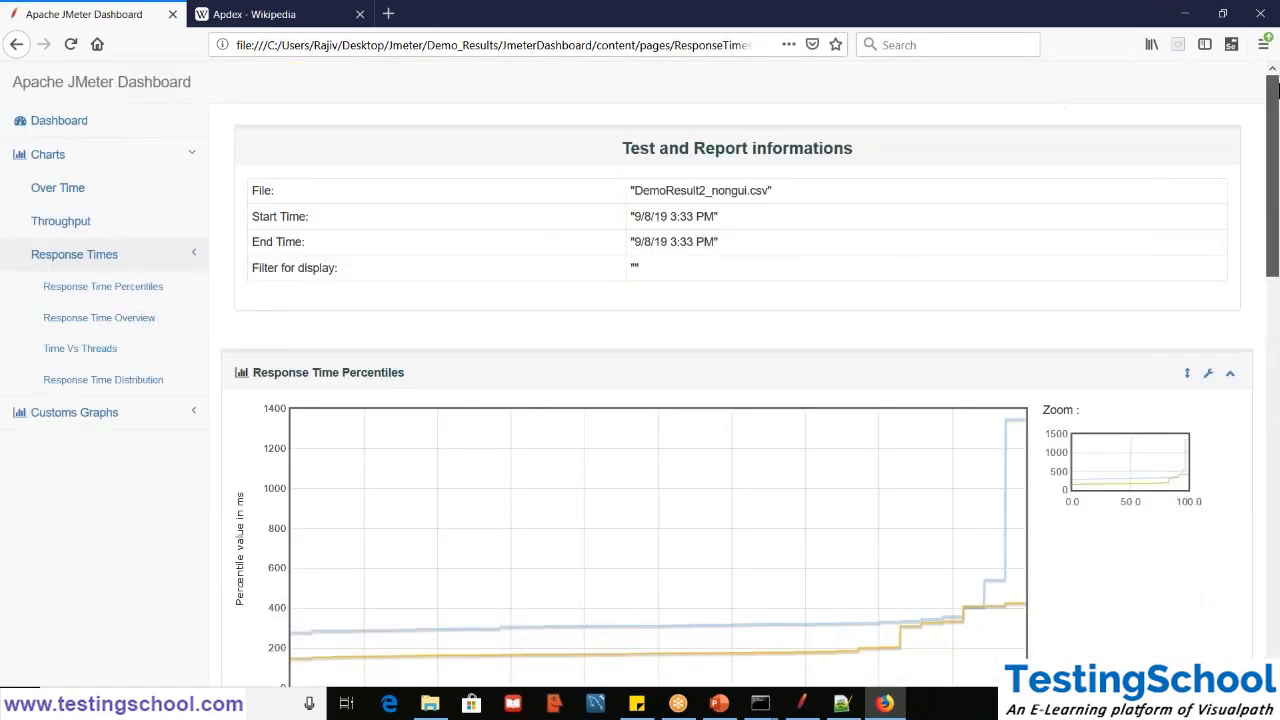
{"action": "left_click", "coordinate": [70, 157]}
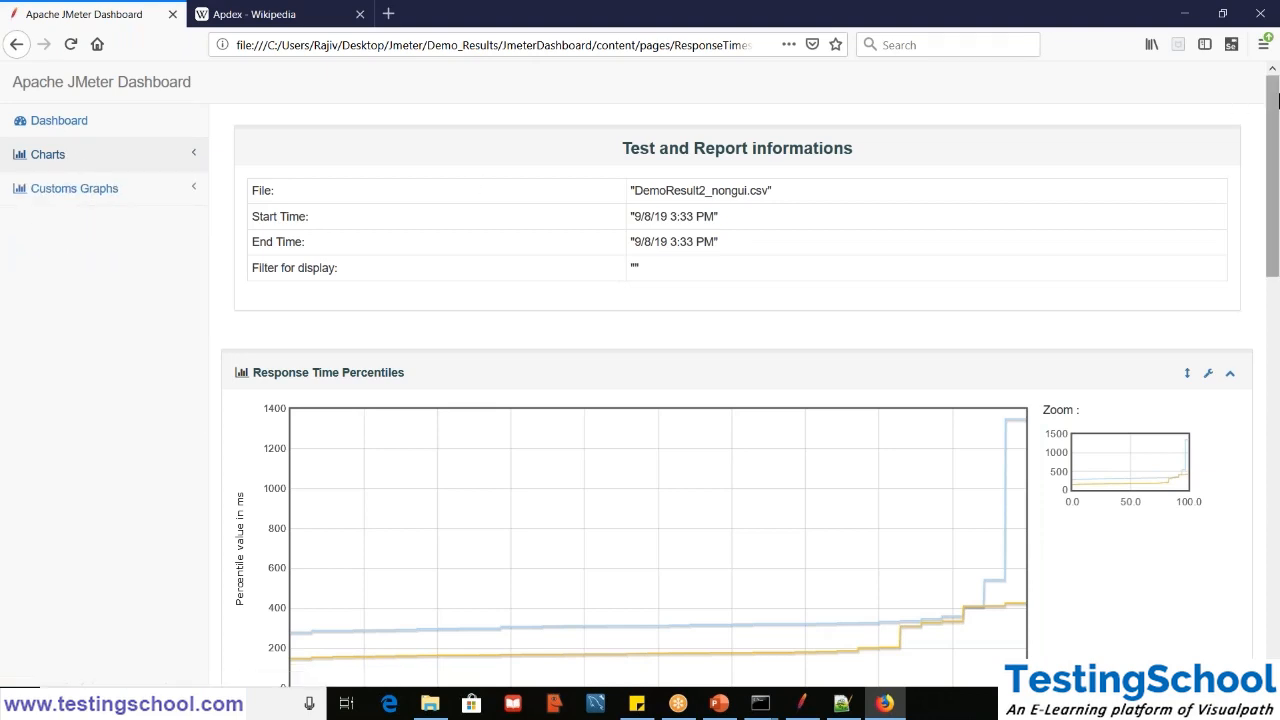
- Look through the Response Times charts once more and open the Over Time page of the Customs Graphs group
{"action": "left_click_drag", "start_coordinate": [1278, 100], "coordinate": [1250, 8]}
{"action": "left_click_drag", "start_coordinate": [1278, 150], "coordinate": [1276, 413]}
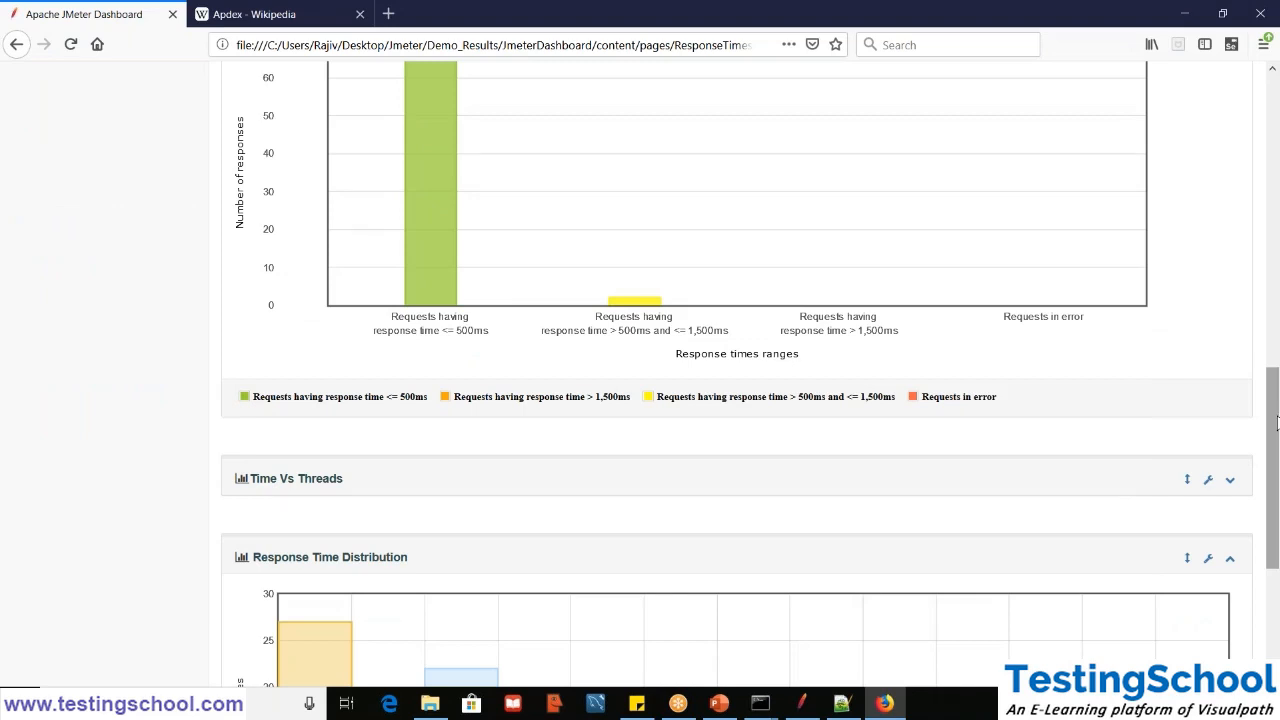
{"action": "left_click_drag", "start_coordinate": [1276, 398], "coordinate": [1276, 100]}
{"action": "left_click", "coordinate": [172, 197]}
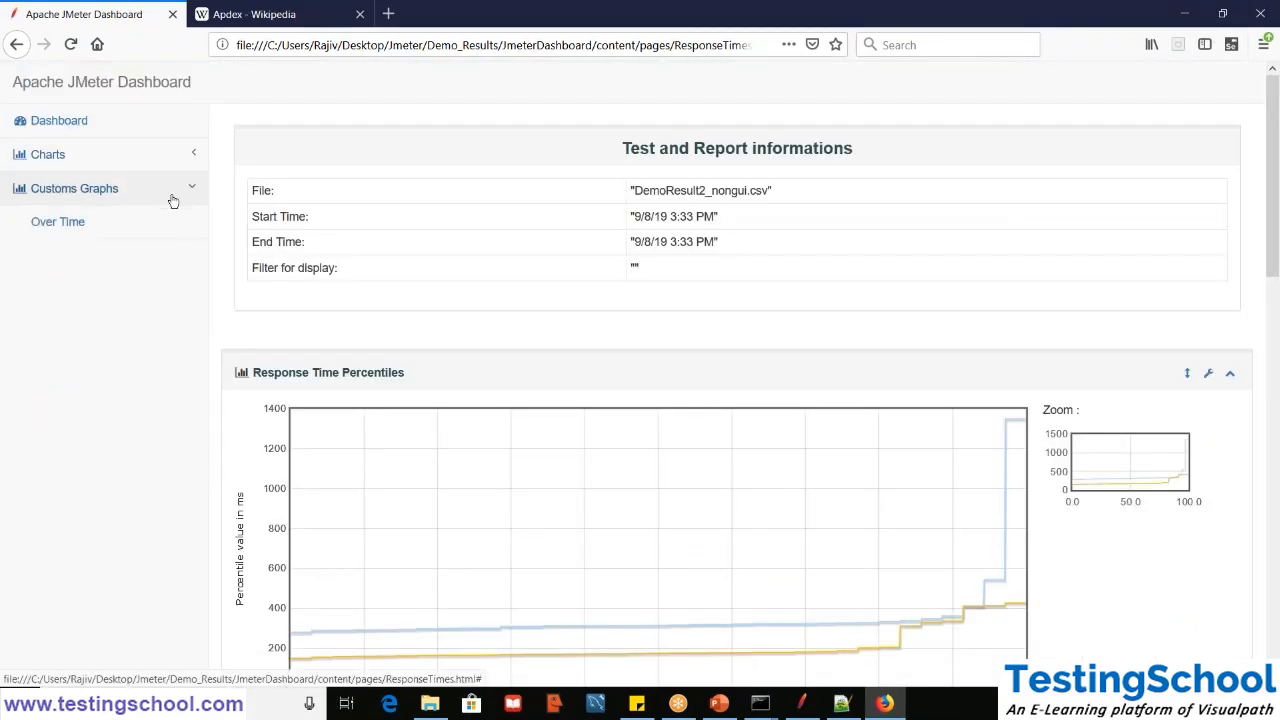
{"action": "left_click", "coordinate": [24, 224]}
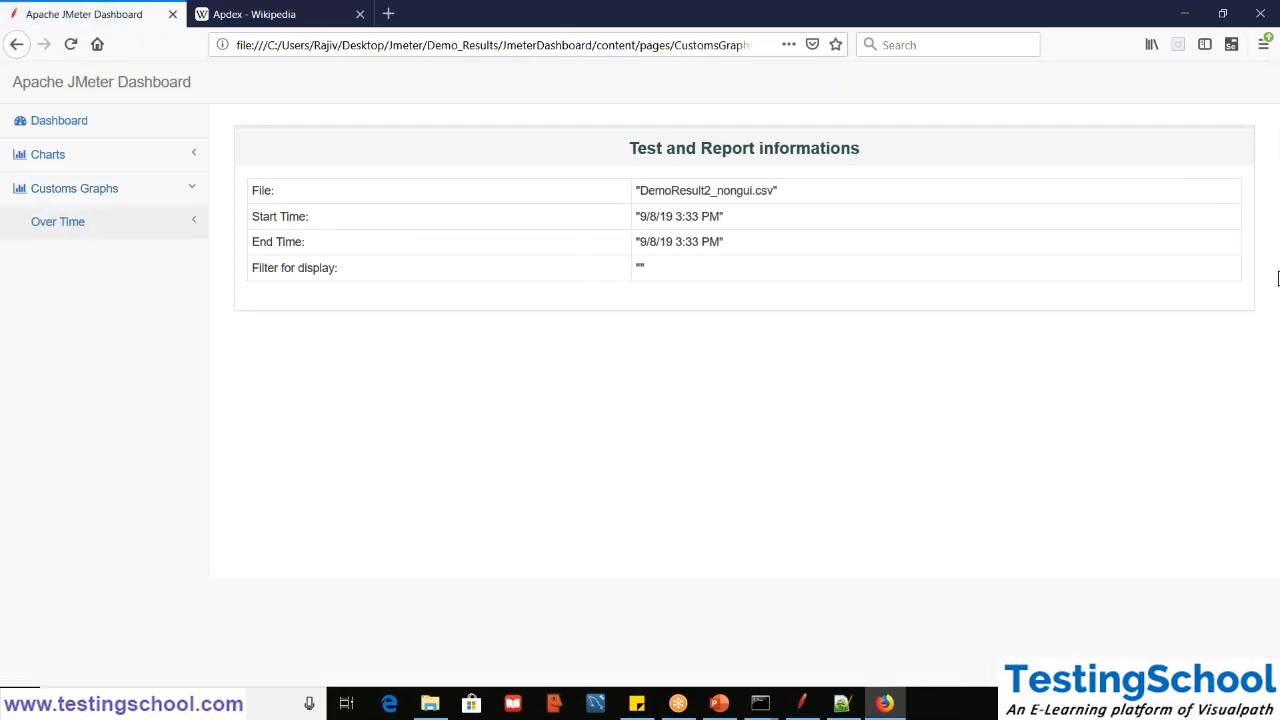
- Return to the main Dashboard page of the report and switch to JMeter's Aggregate Report
{"action": "left_click", "coordinate": [112, 124]}
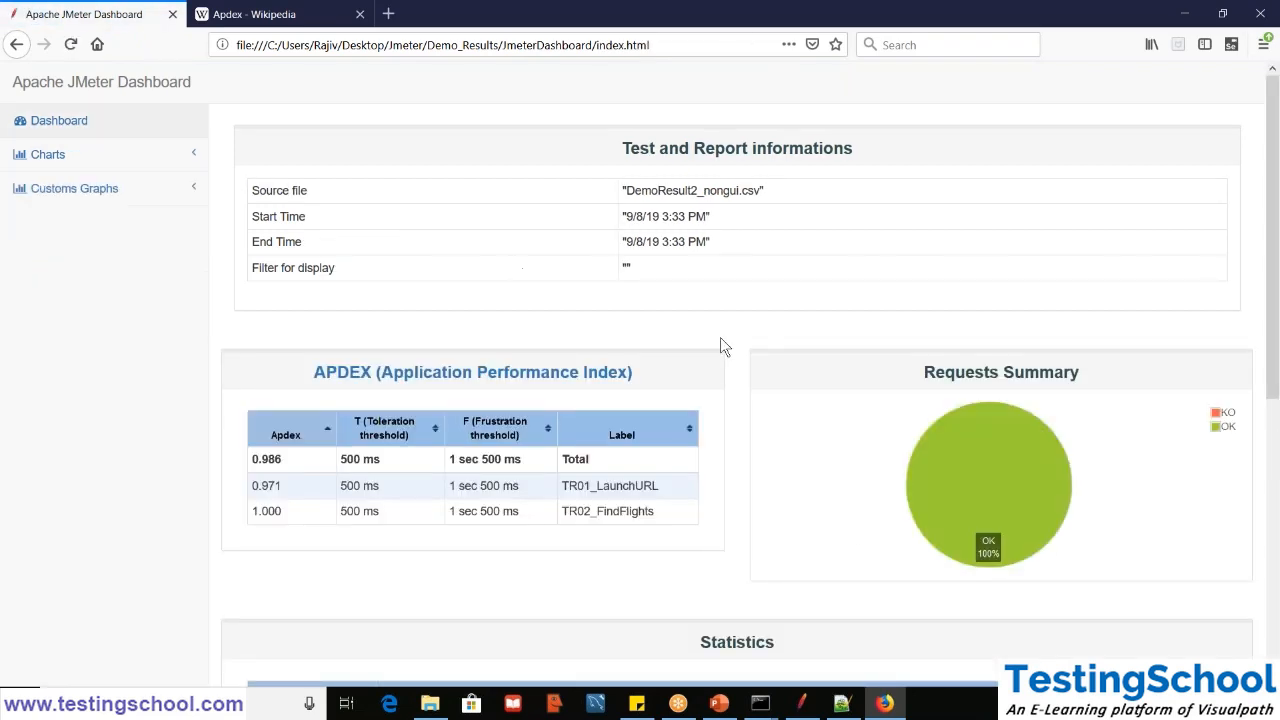
{"action": "left_click", "coordinate": [805, 705]}
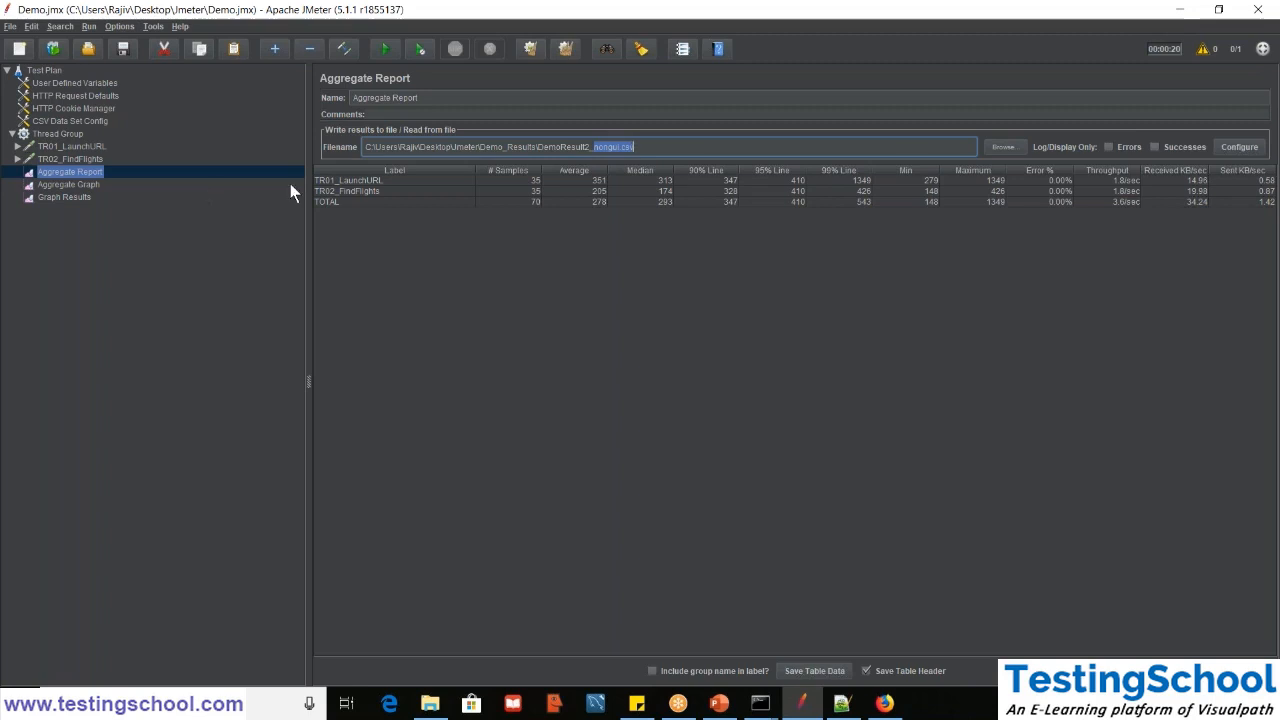
{"action": "left_click", "coordinate": [1196, 551]}
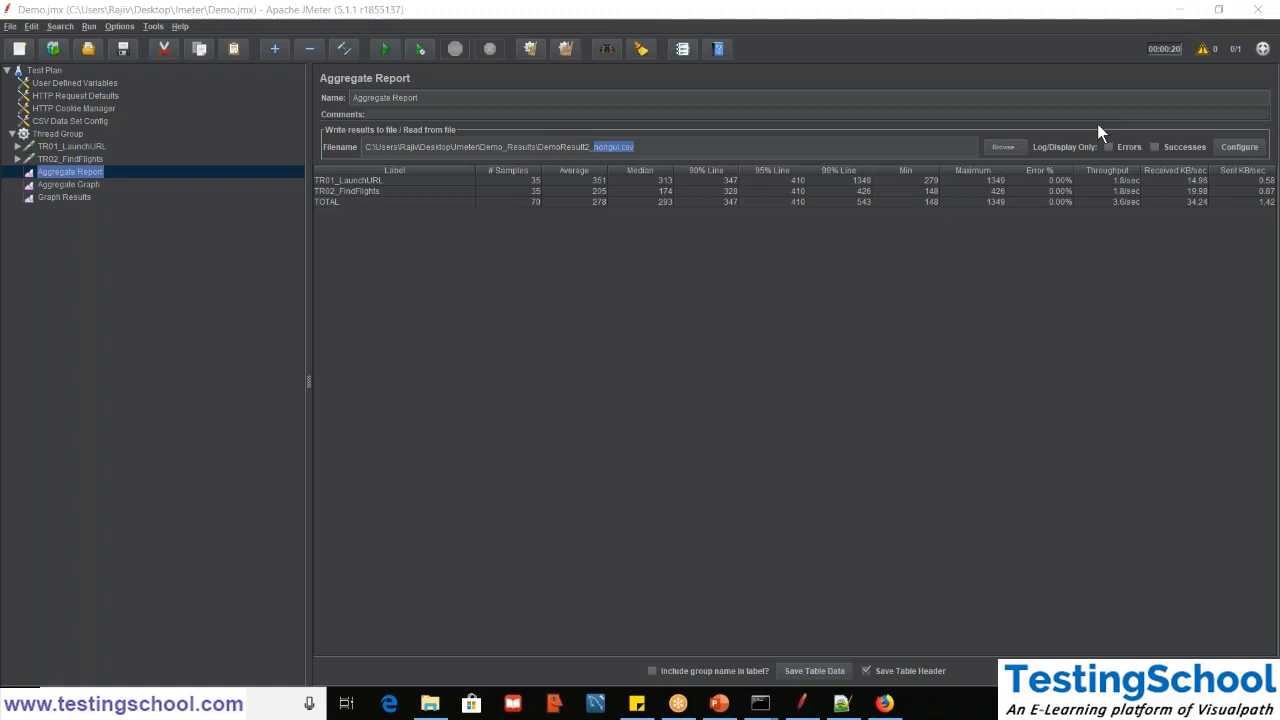
- Expand the TR02_FindFlights request, view the post processors that can be added to it, and dismiss the McAfee scan alert
{"action": "double_click", "coordinate": [60, 157]}
{"action": "right_click", "coordinate": [60, 157]}
{"action": "mouse_move", "coordinate": [75, 162]}
{"action": "mouse_move", "coordinate": [235, 194]}
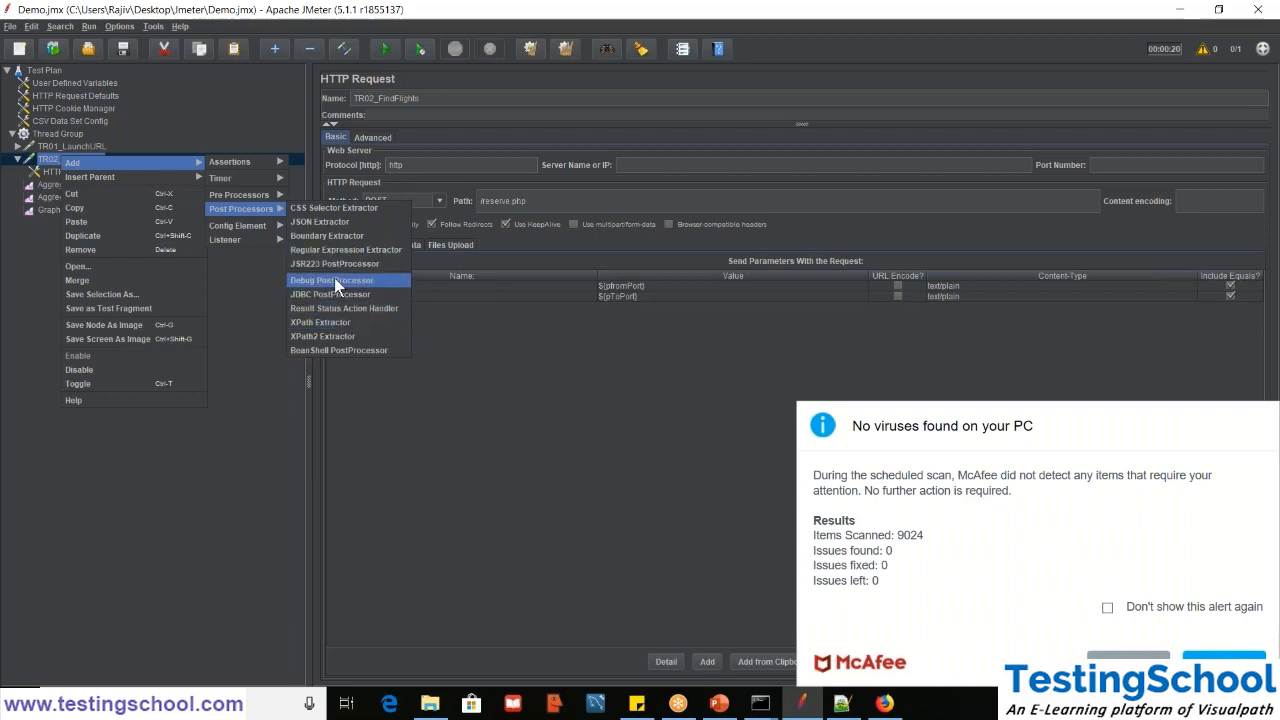
{"action": "left_click", "coordinate": [1225, 664]}
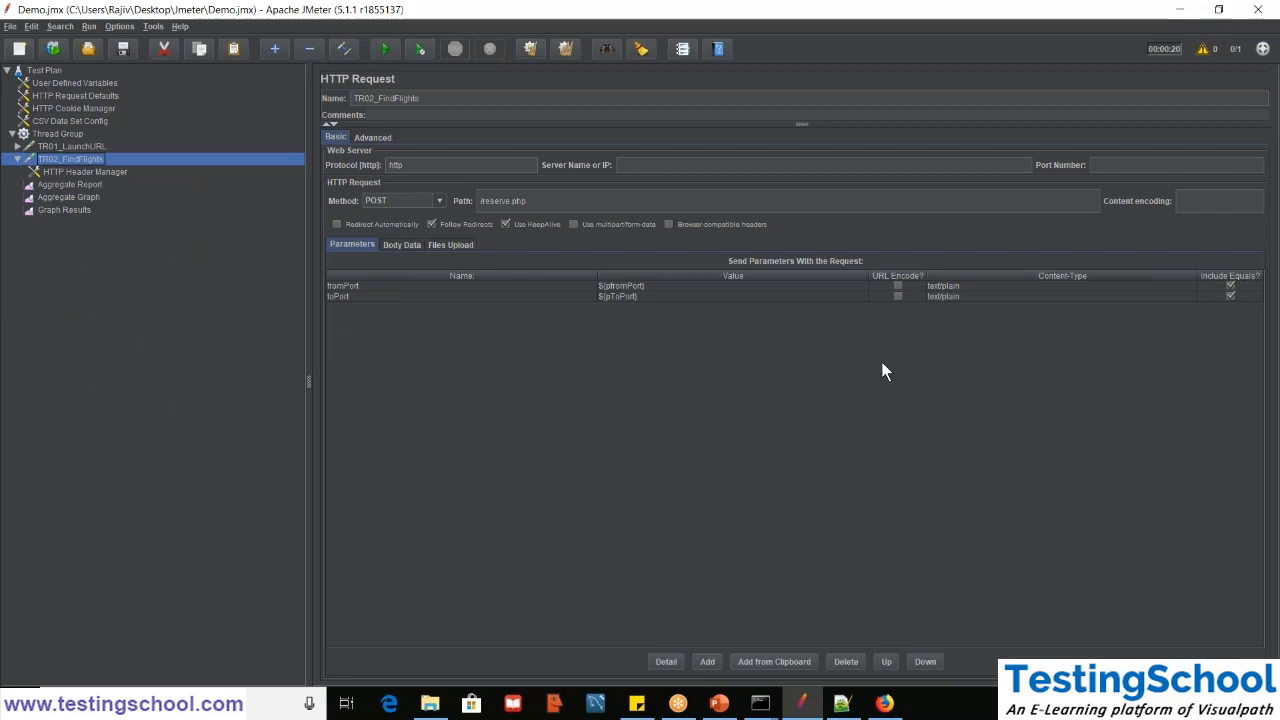
- Review the element types available to add to TR02_FindFlights and leave the choices without adding one
{"action": "right_click", "coordinate": [40, 165]}
{"action": "mouse_move", "coordinate": [100, 164]}
{"action": "mouse_move", "coordinate": [216, 242]}
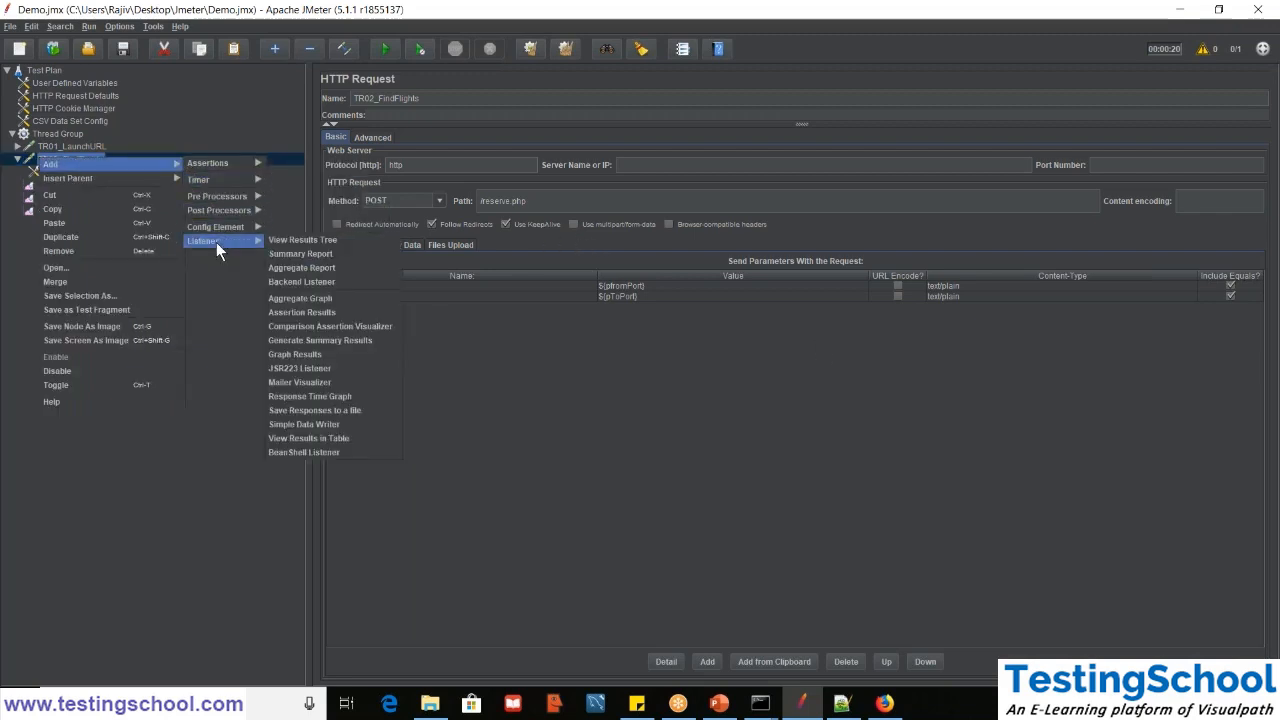
{"action": "left_click", "coordinate": [242, 383]}
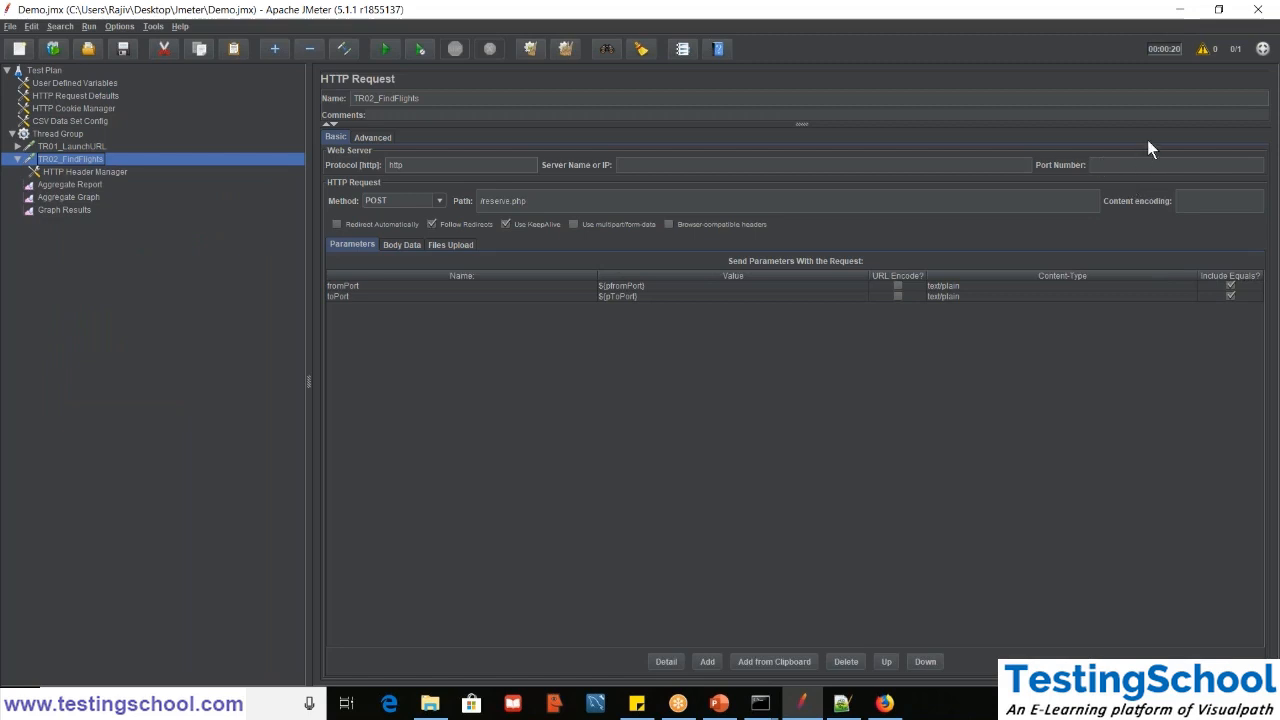
{"action": "left_click", "coordinate": [1169, 124]}
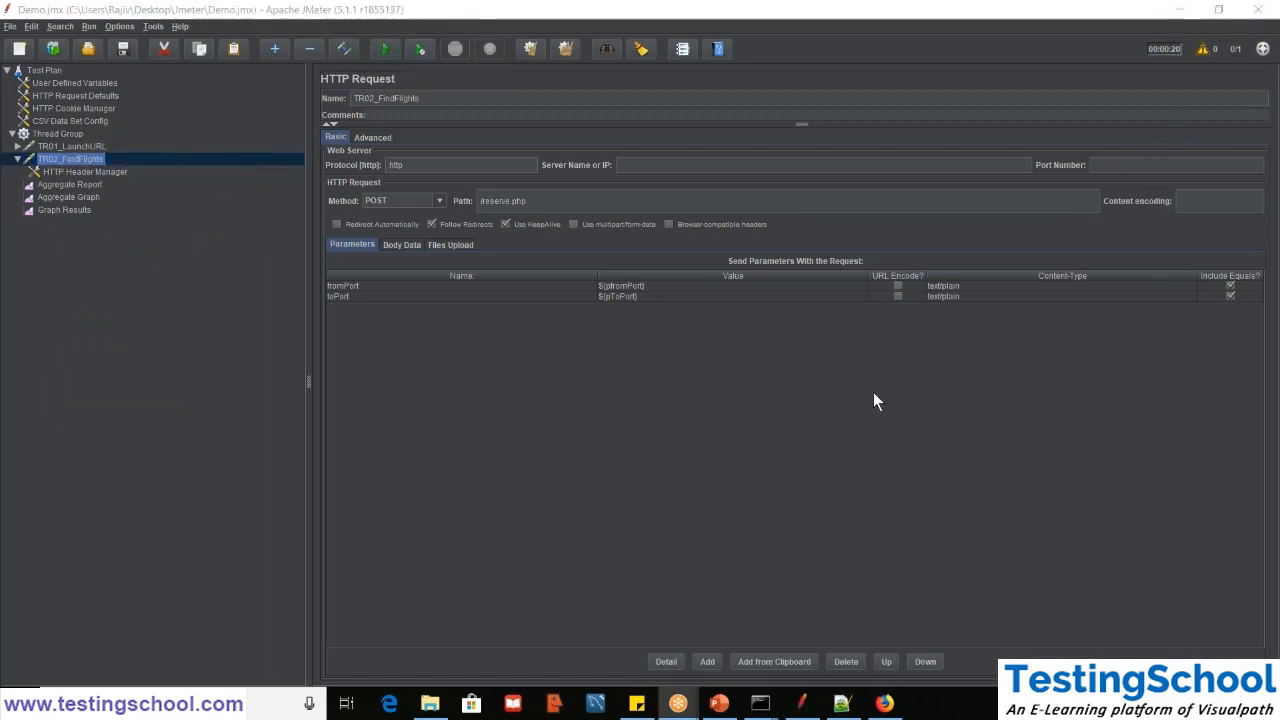